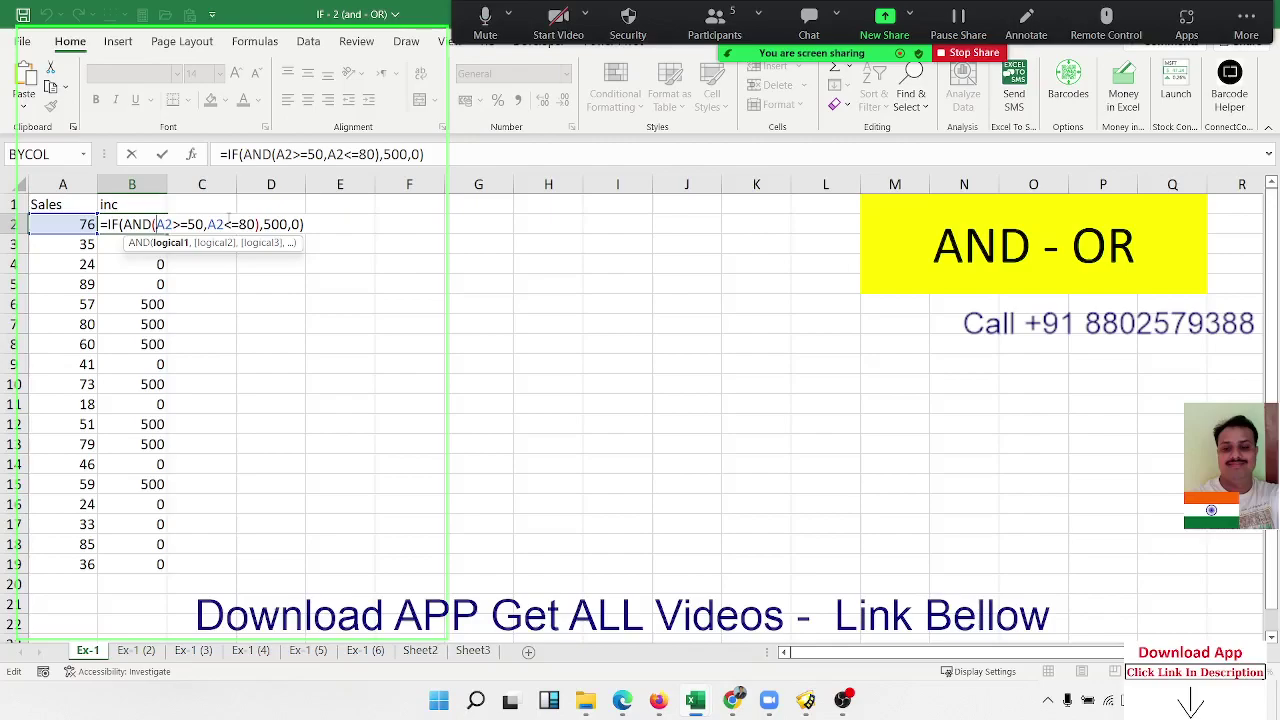
Step: Commit =IF(AND(A2>=50,A2<=80),500,0) in B2 of Ex-1 so the sale of 76 shows 500
key("Return")
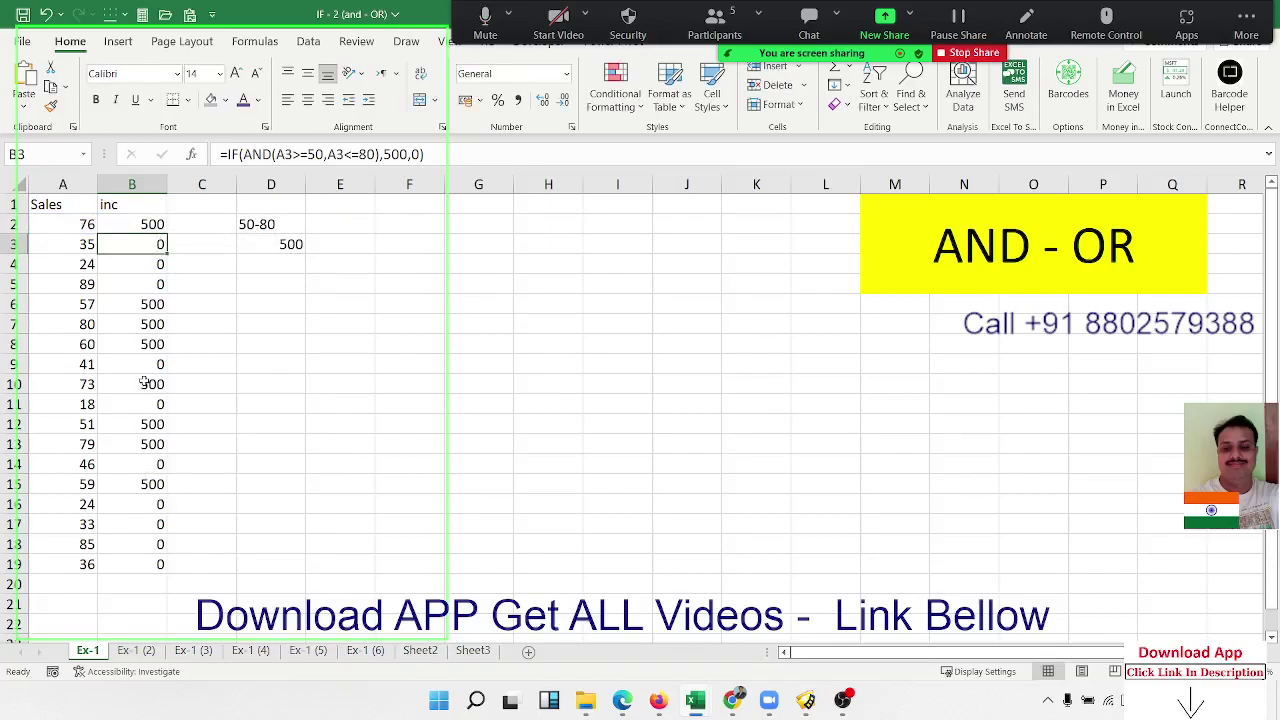
Step: On the Ex-1 (2) sheet, clear the old Office St results in B2:B20
left_click(155, 651)
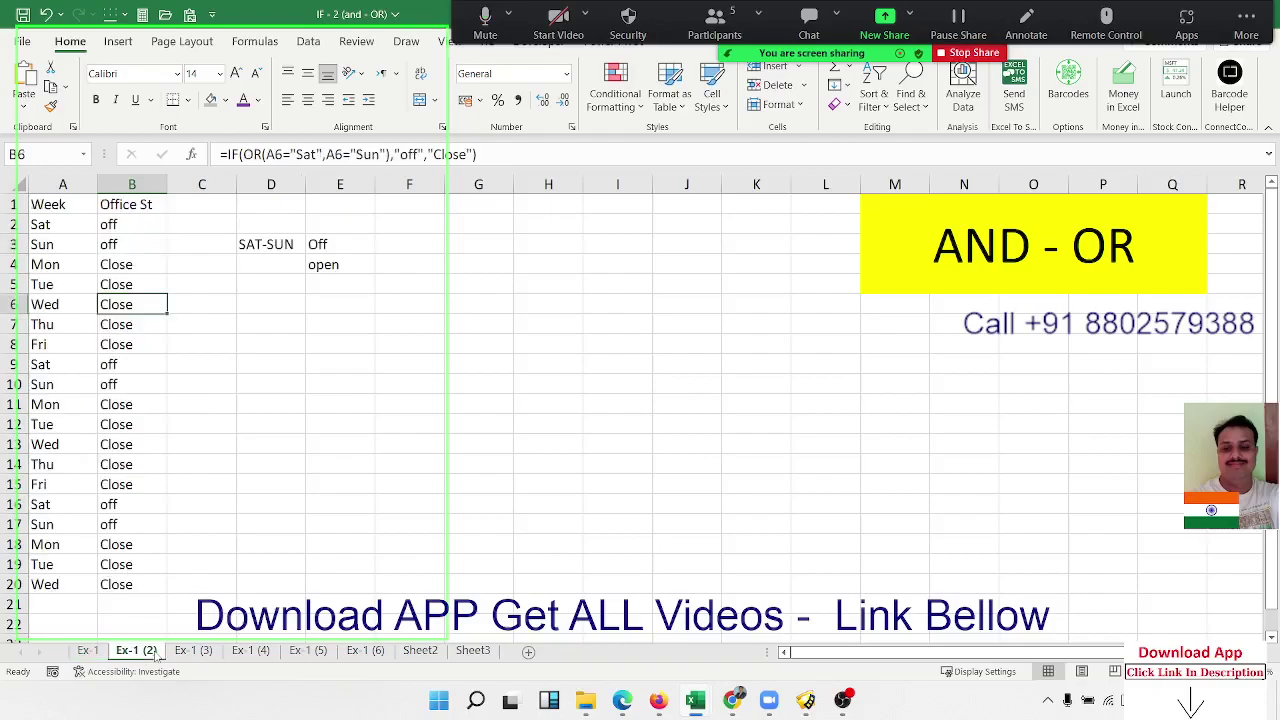
left_click(191, 428)
left_click(146, 222)
key("ctrl+shift+Down")
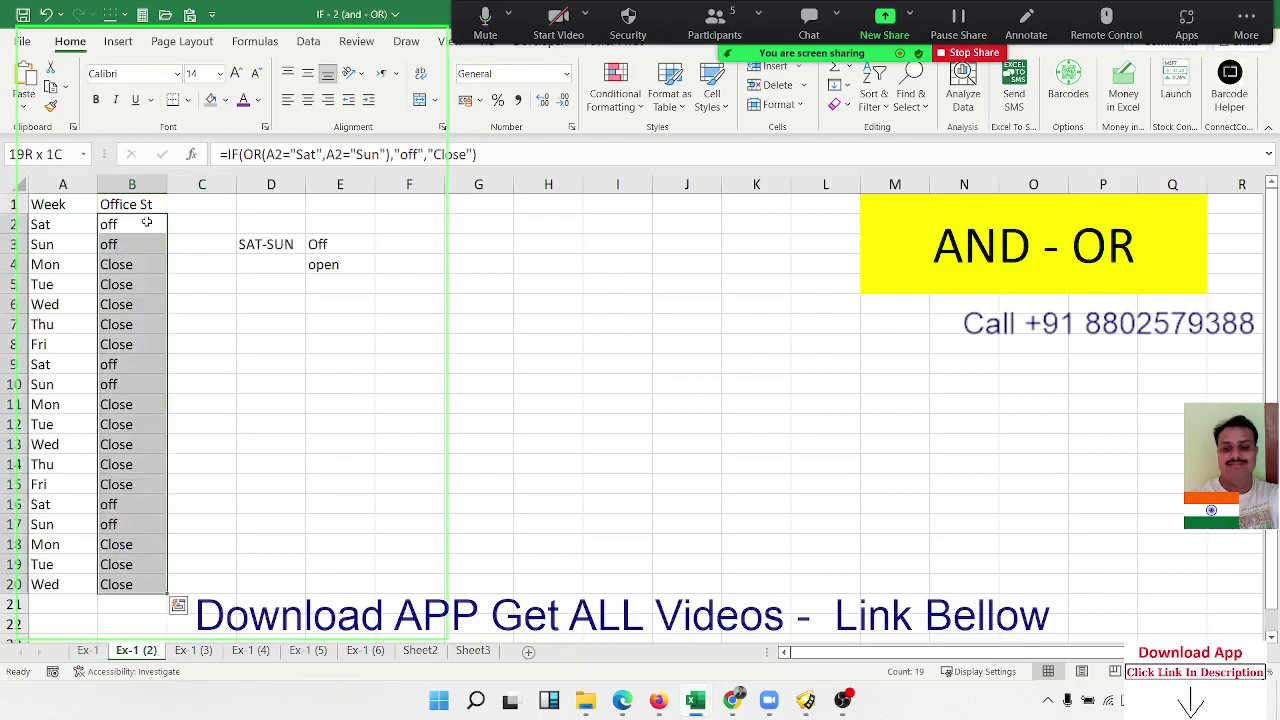
key("Delete")
key("Right")
key("Right")
key("Right")
key("Down")
key("Down")
key("Left")
key("Left")
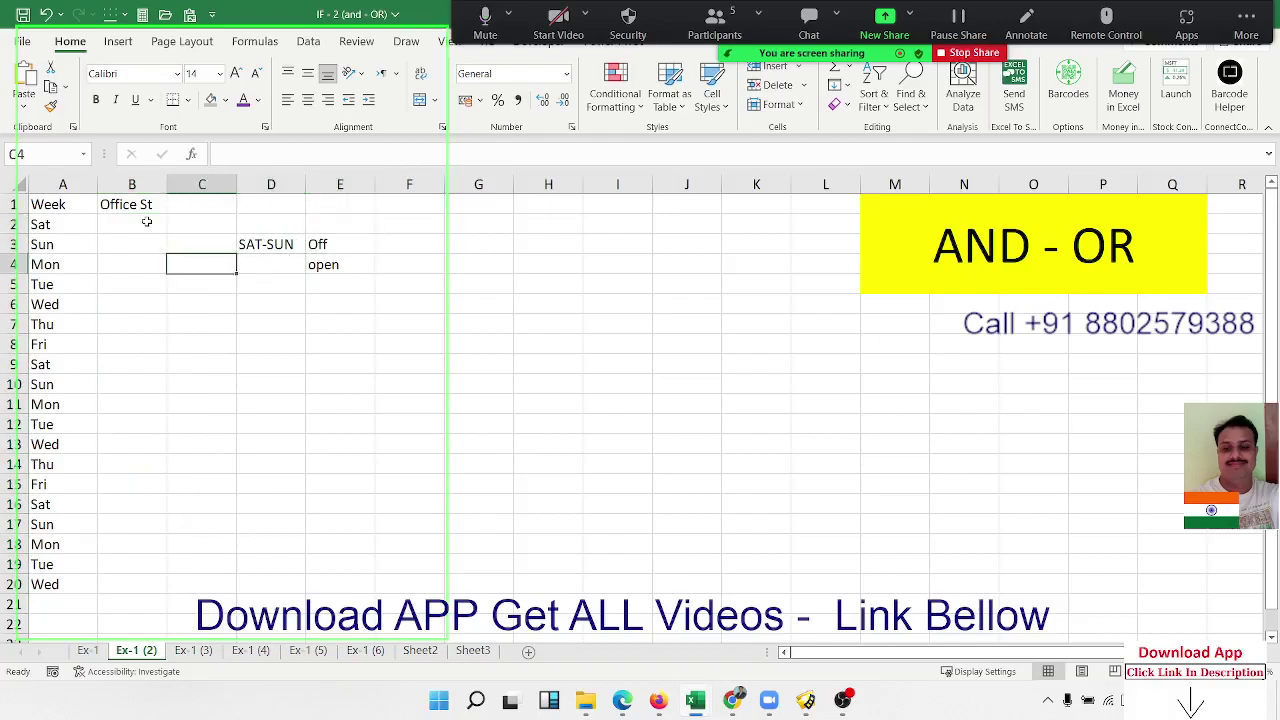
key("Left")
key("Up")
key("Up")
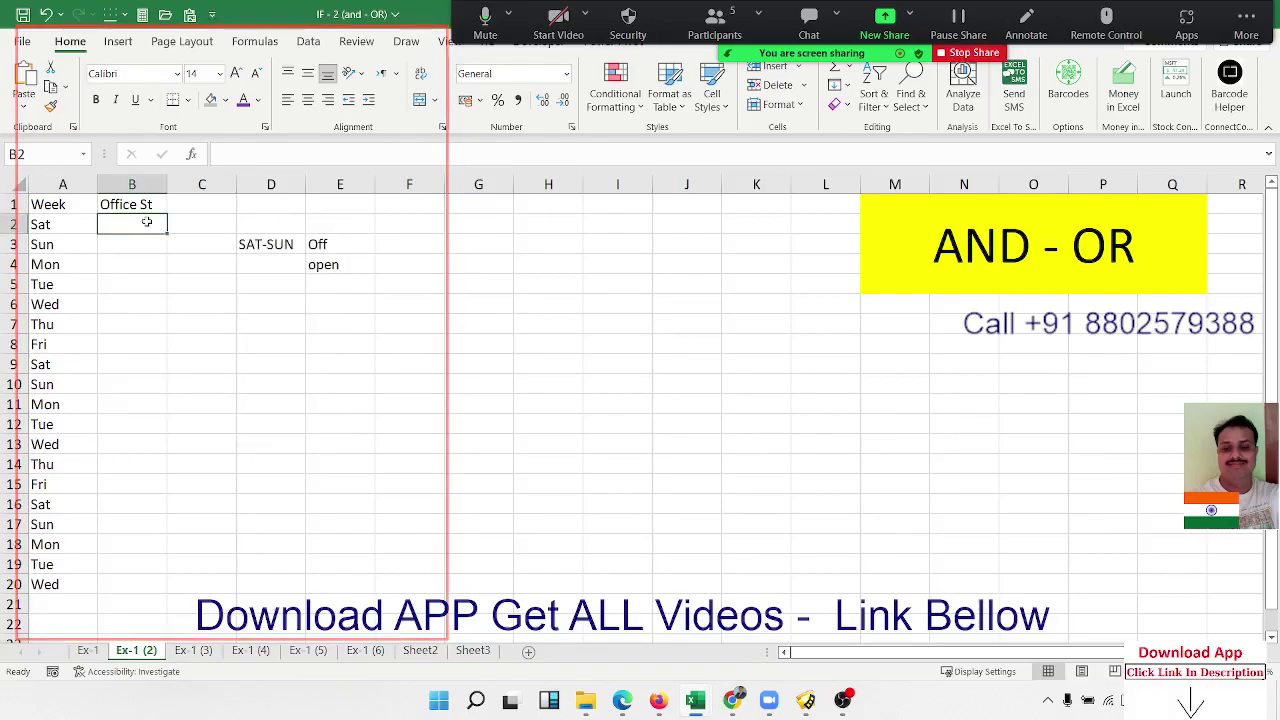
Step: Review the weekday names in A2:A20 and the Off/Open key, then select B2
left_click_drag(61, 229, 58, 586)
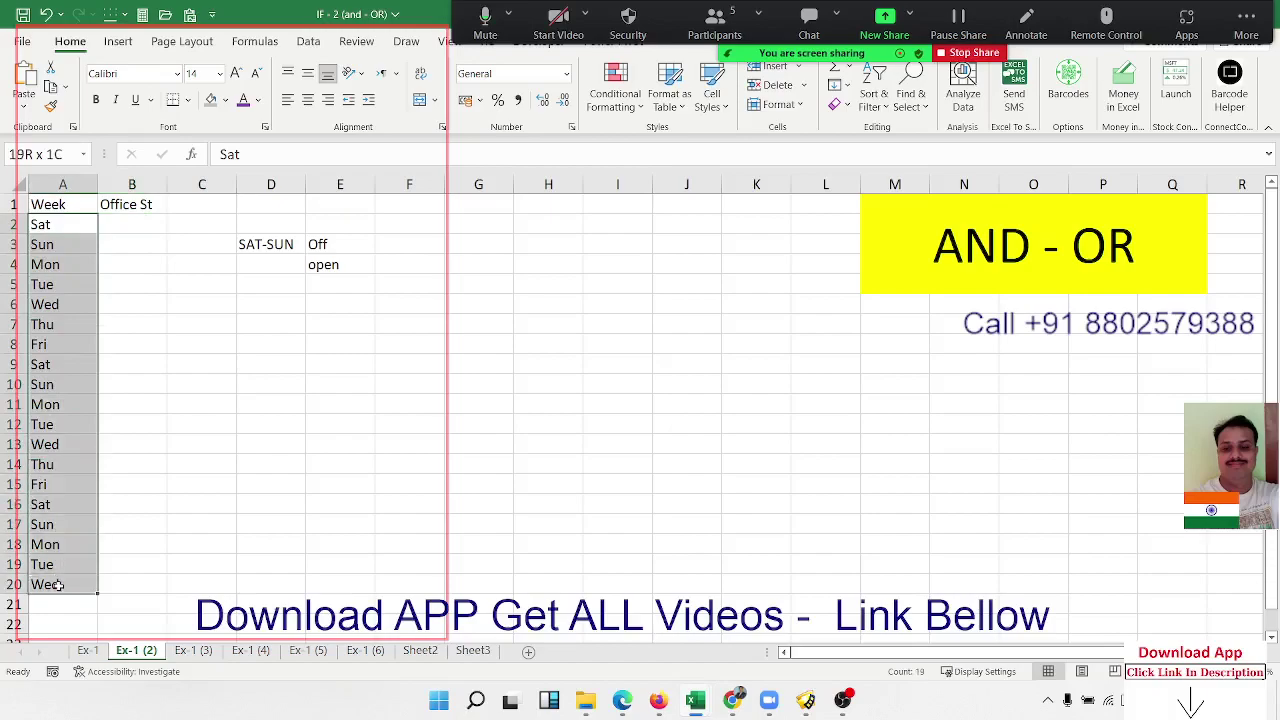
left_click(332, 240)
left_click(331, 281)
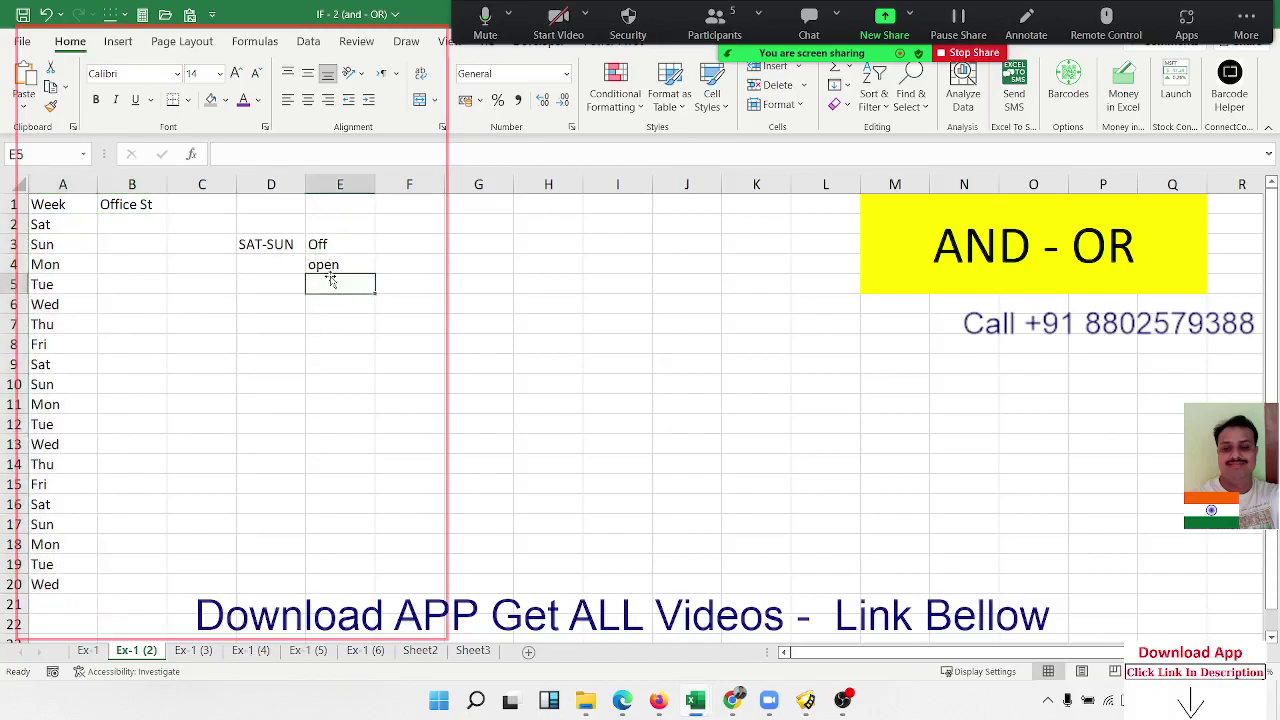
left_click(127, 236)
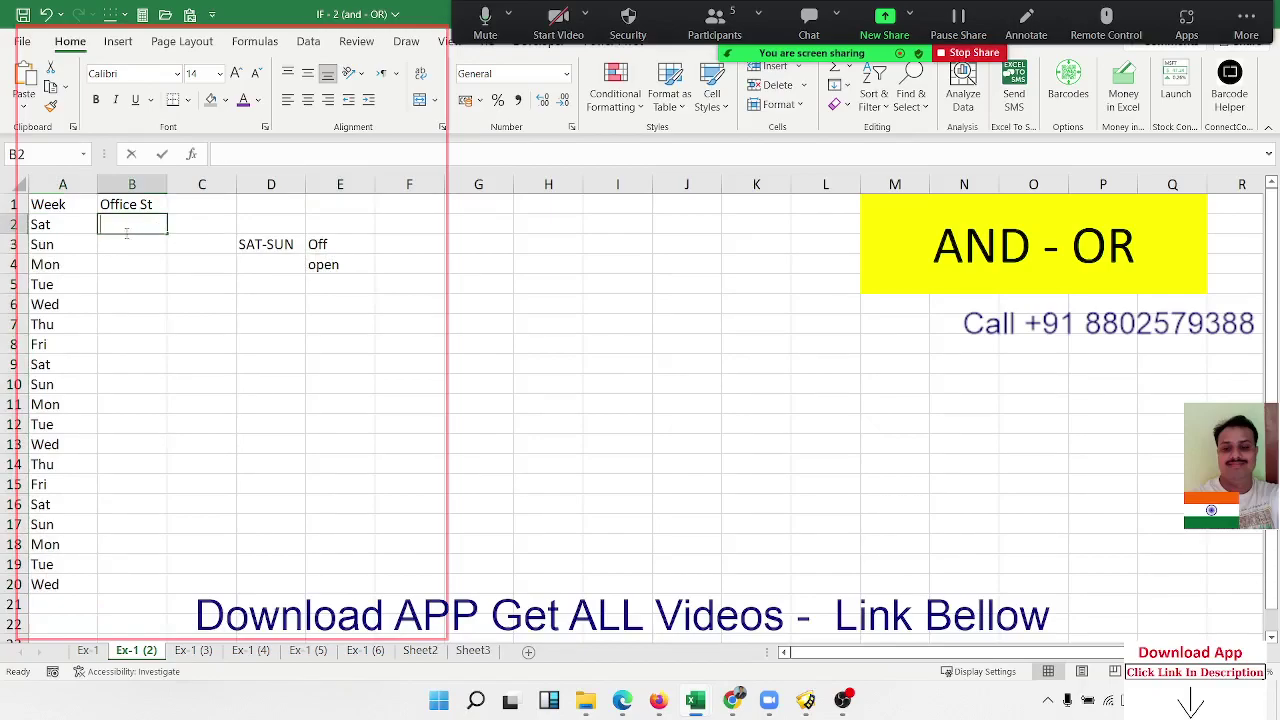
Step: Enter =OR(A2="Sat",A2="Sun") in B2 and fill it down to B20
type("=")
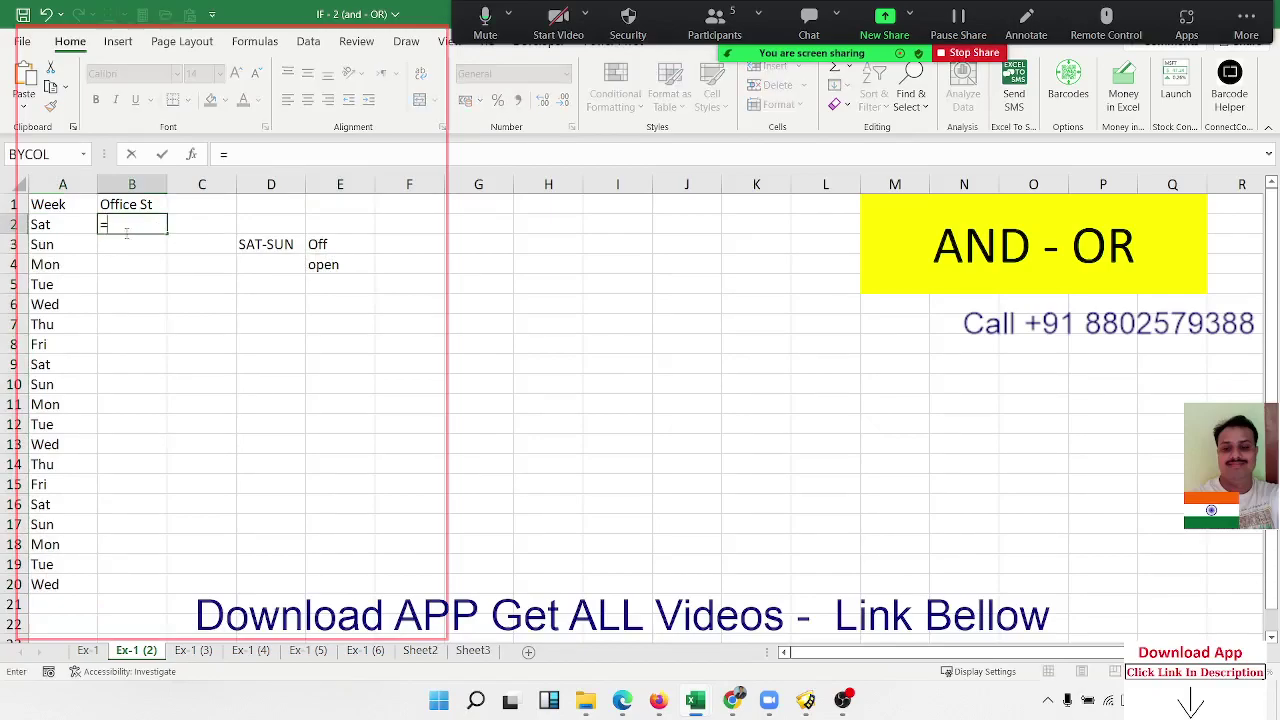
type("or")
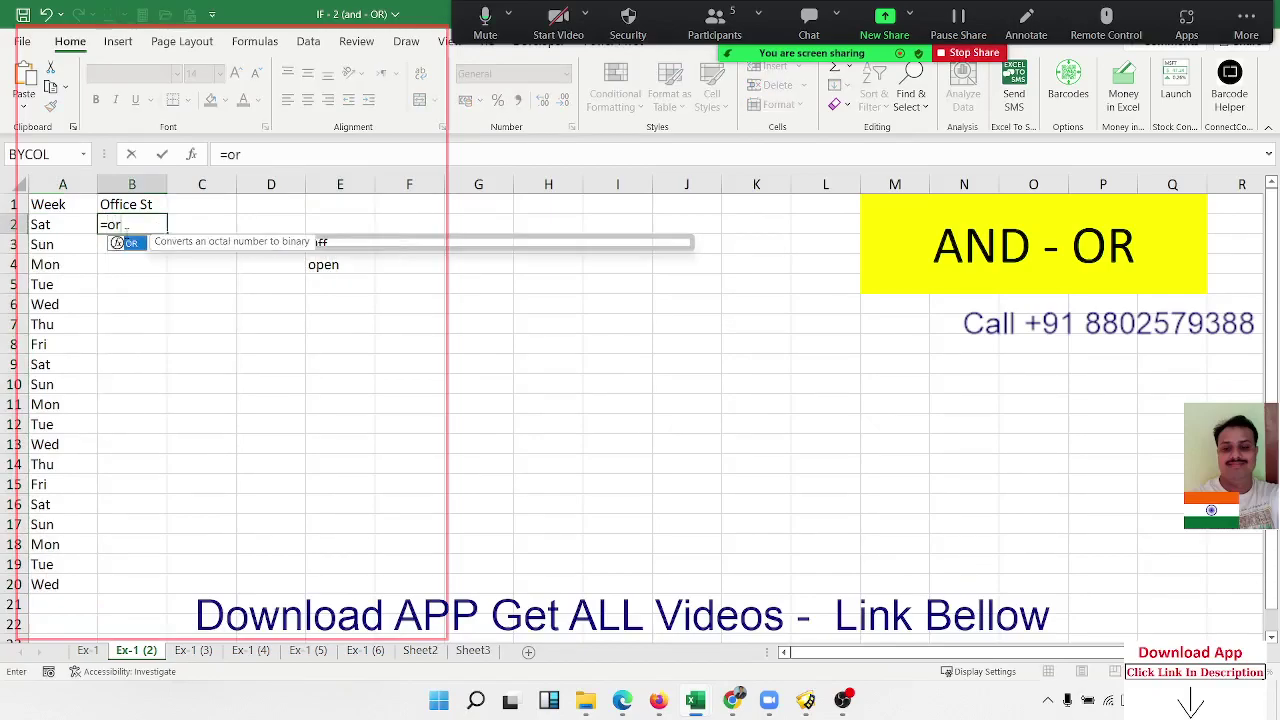
key("Tab")
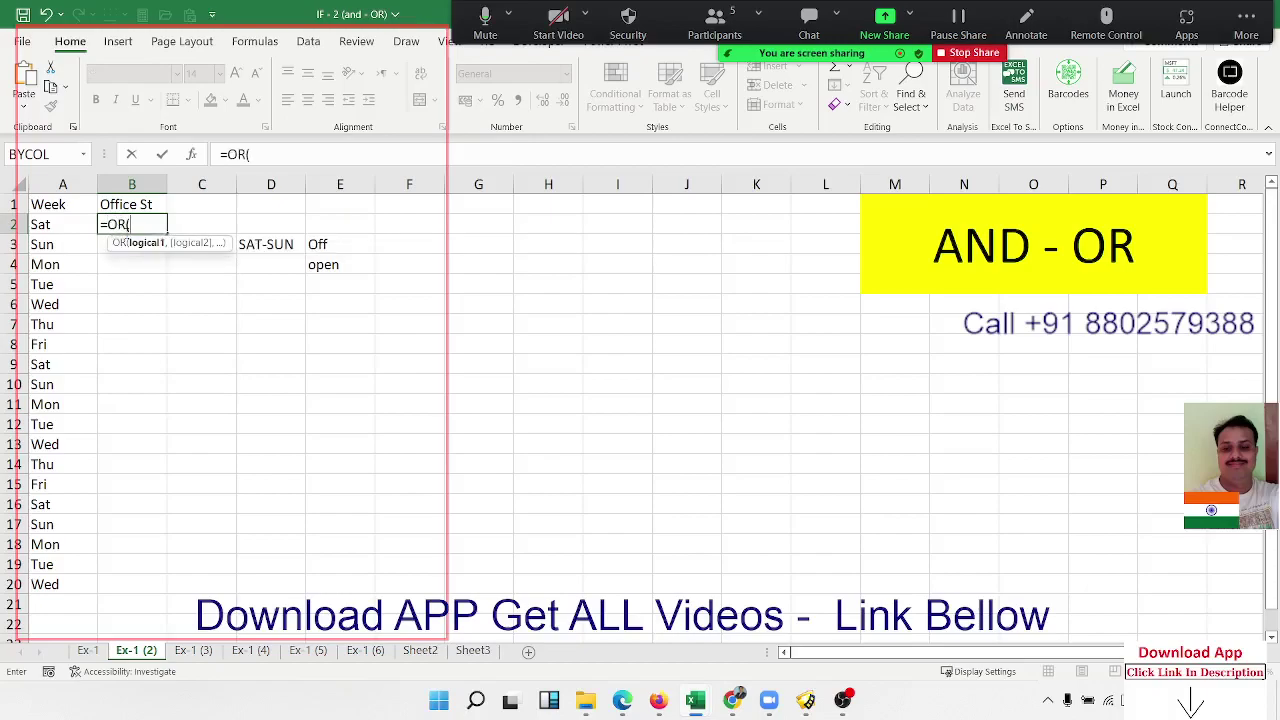
left_click(79, 226)
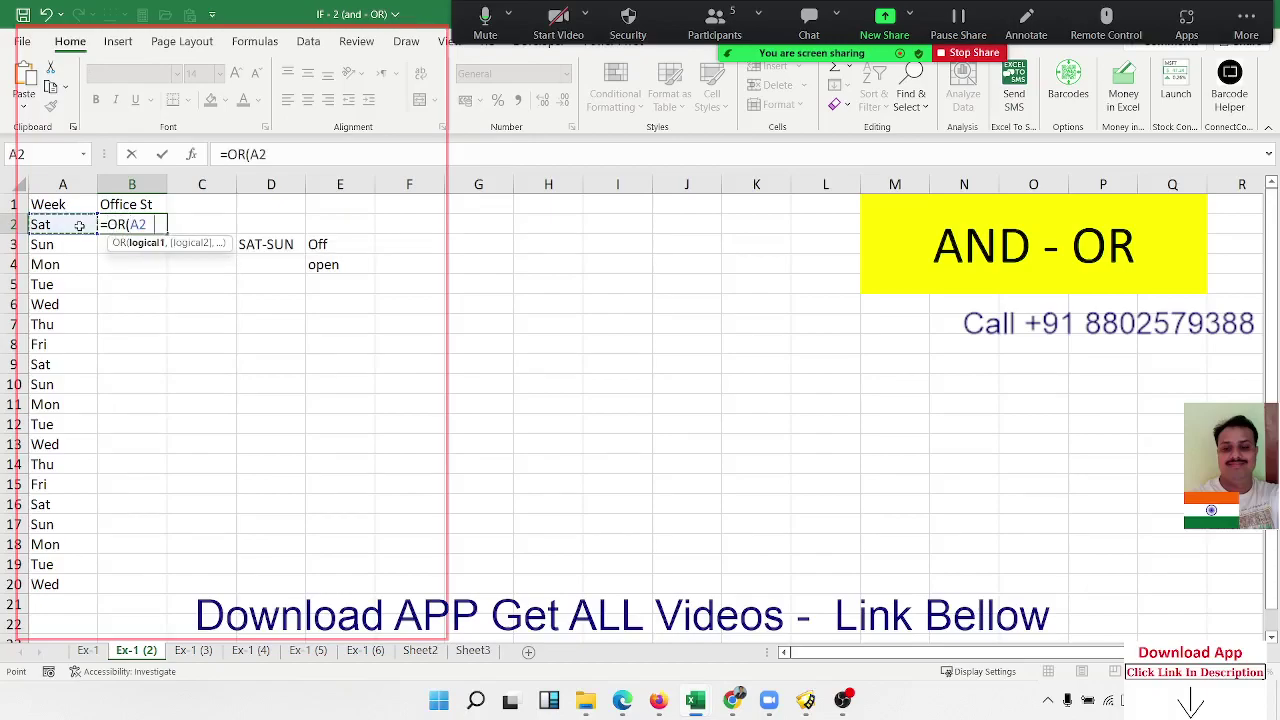
type("=\"Sat")
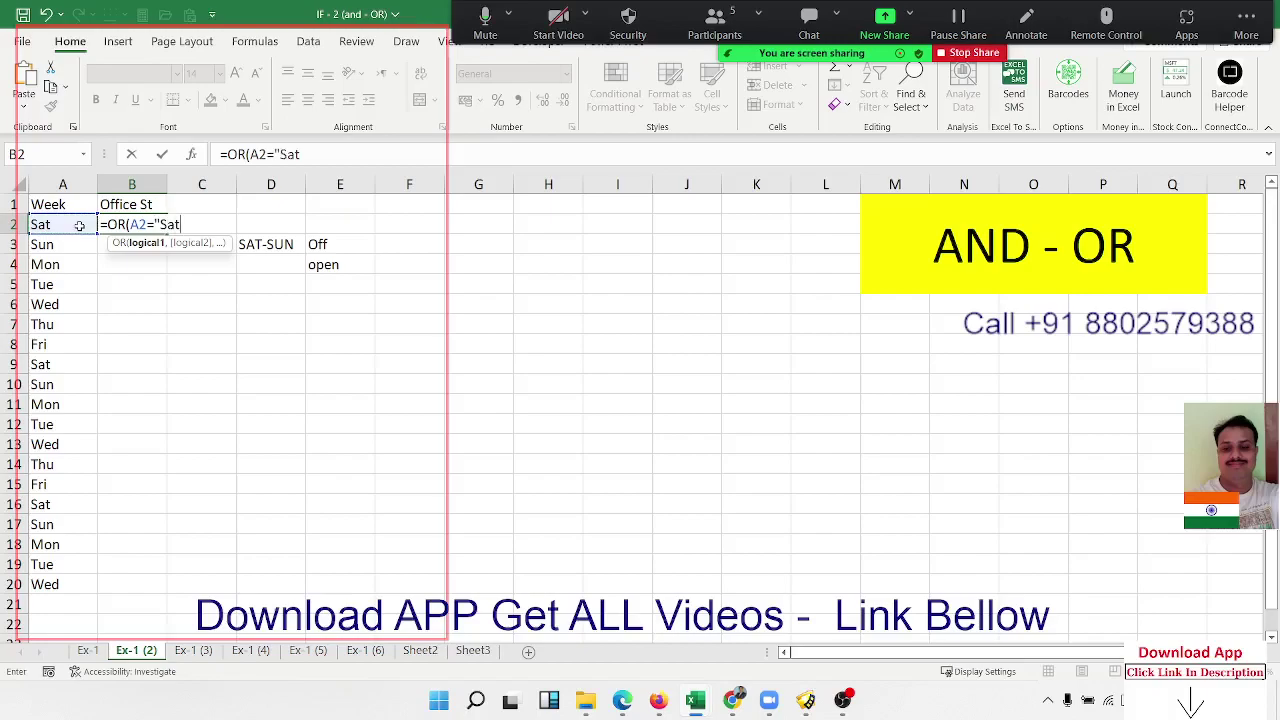
type("\",")
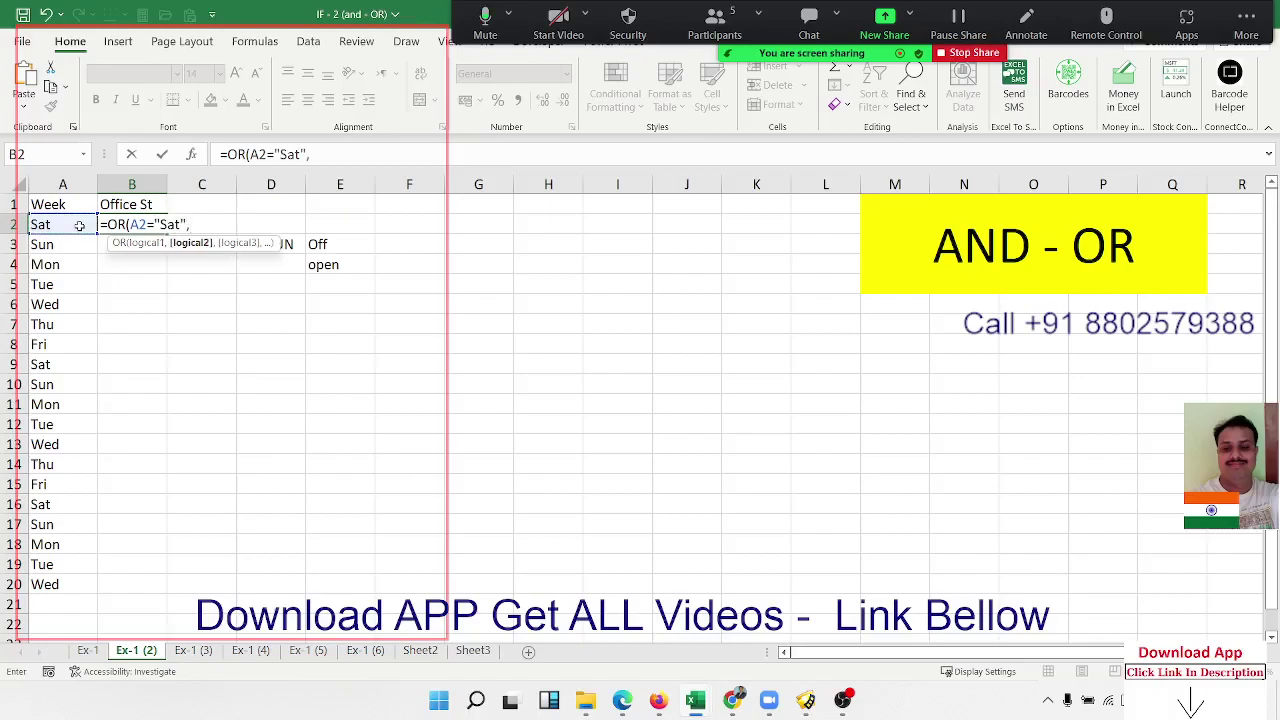
left_click(79, 225)
type("=\"")
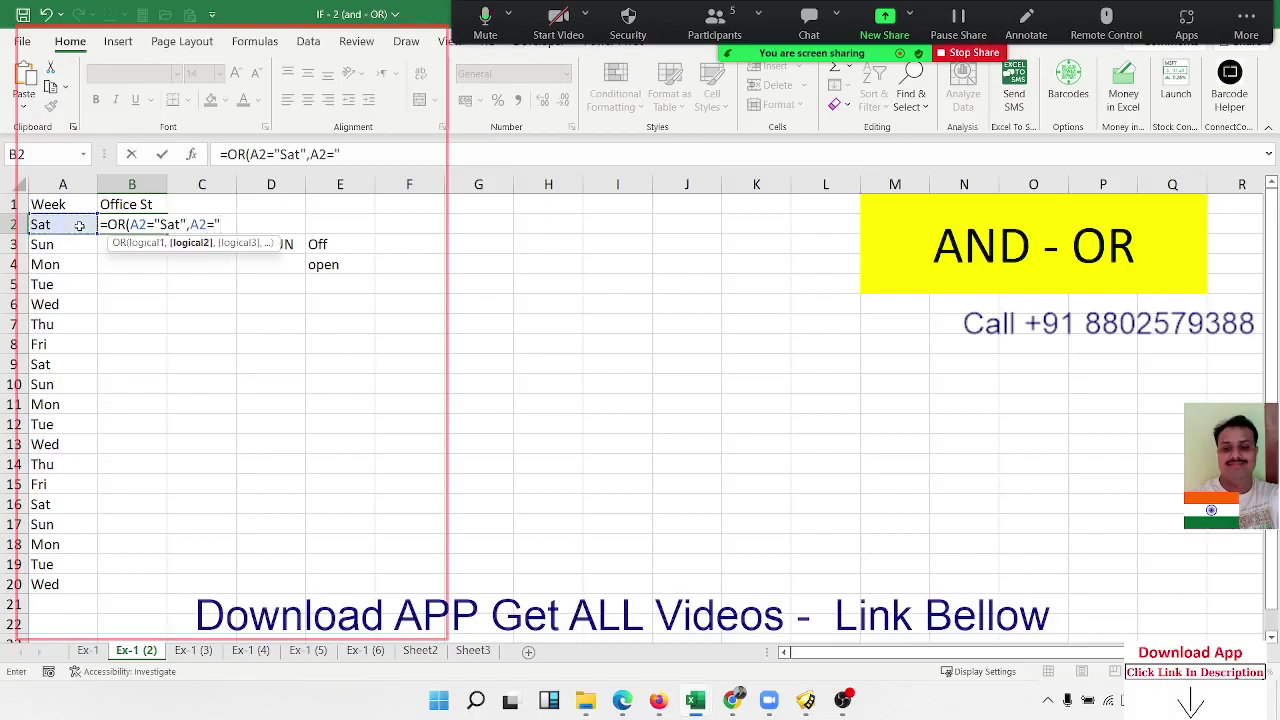
type("Sun")
type("\")")
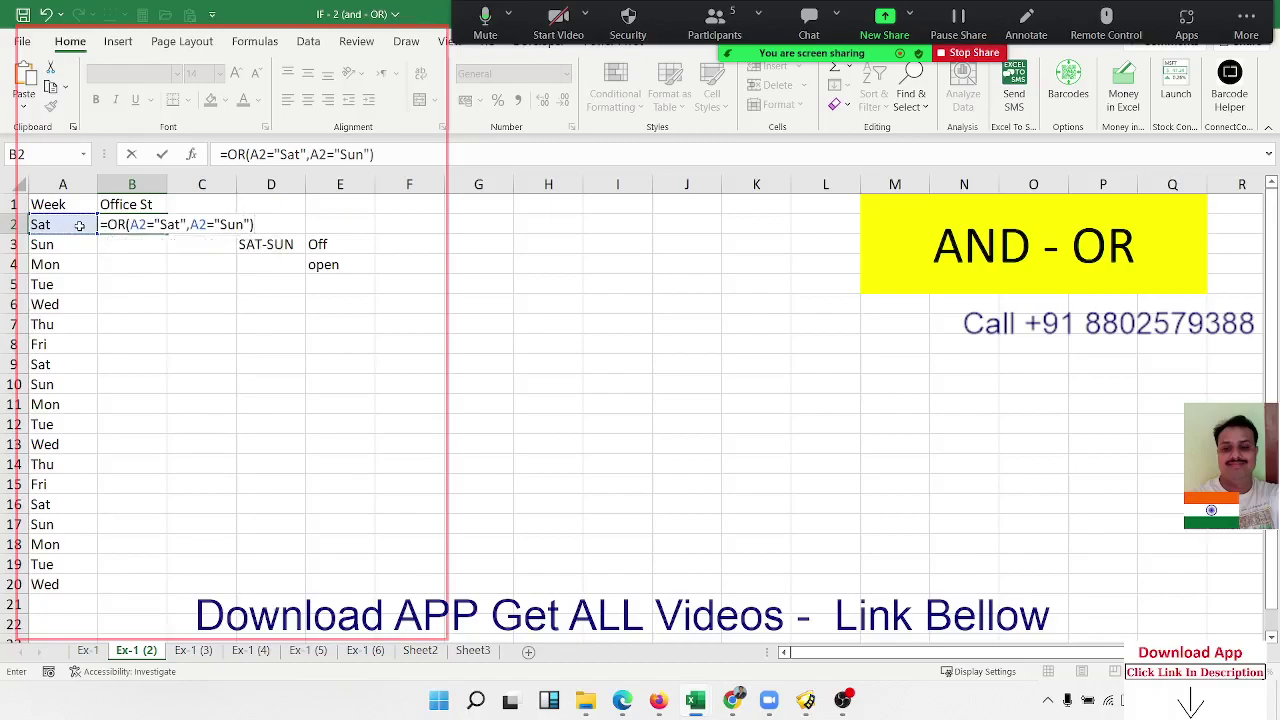
key("Return")
left_click(115, 230)
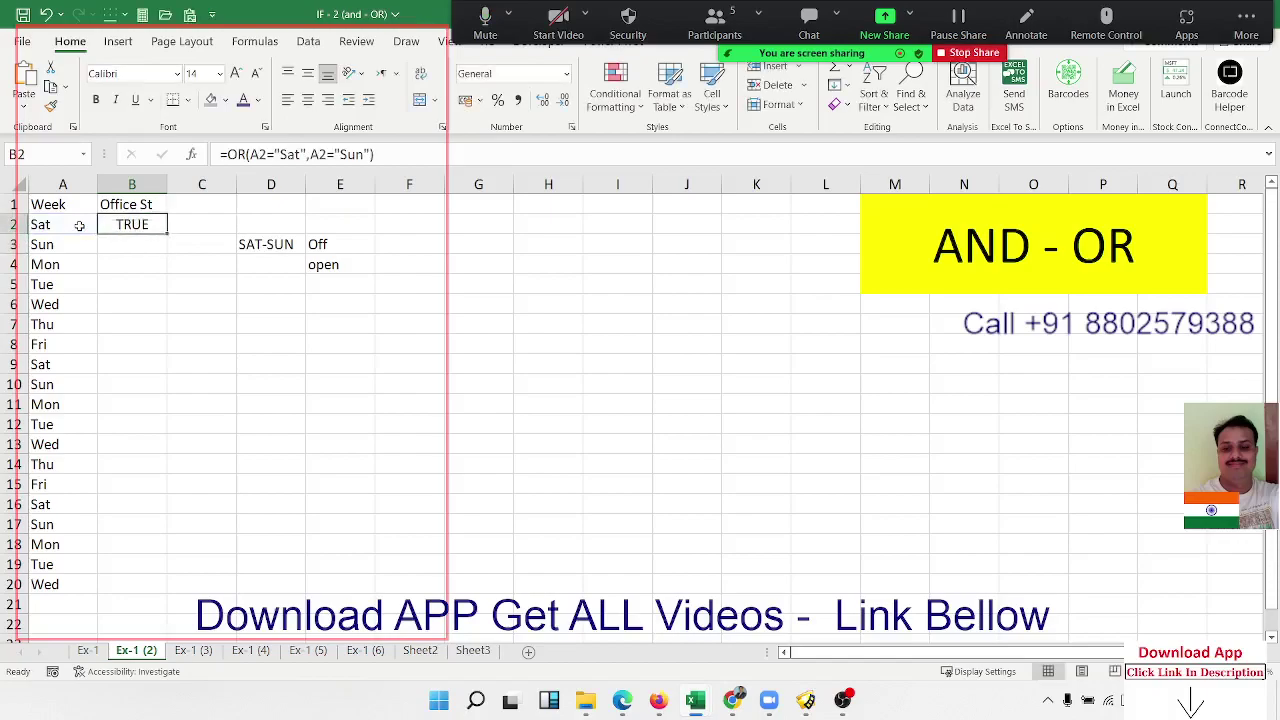
double_click(166, 234)
Step: Change B2 to =IF(OR(A2="Sat",A2="Sun"),"Off","Open") and fill it down to B20
double_click(135, 224)
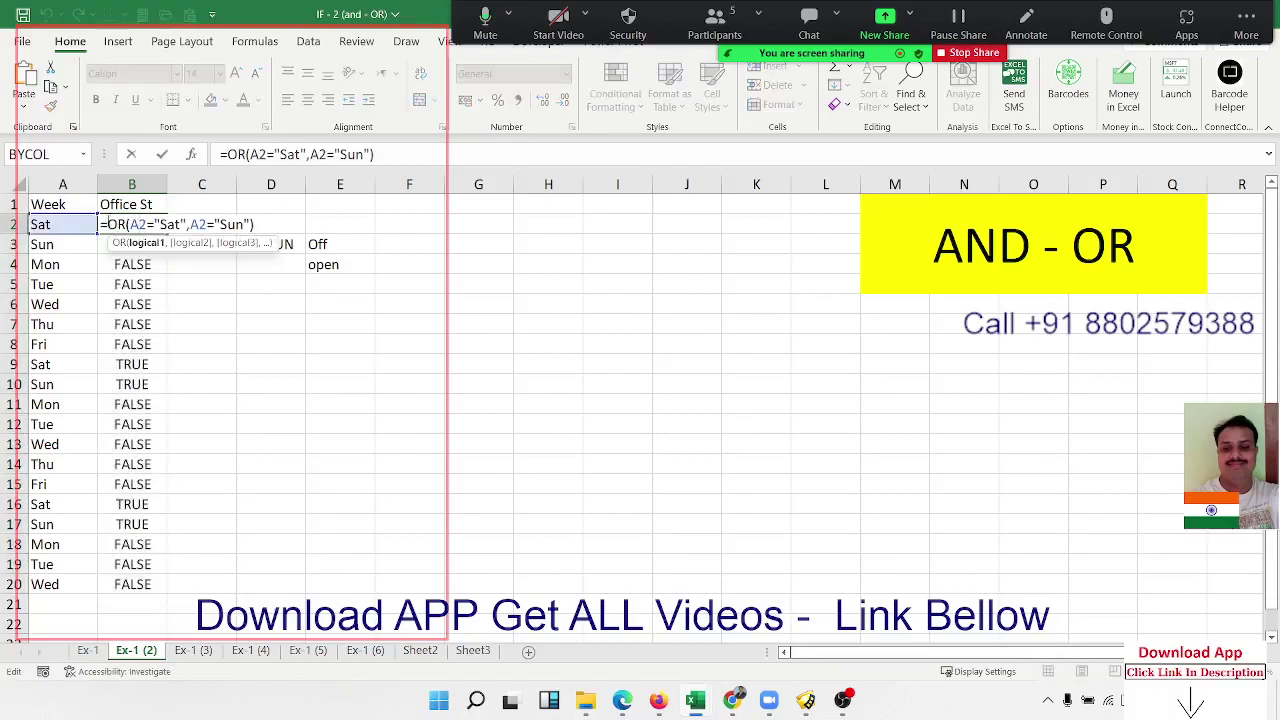
type("IF")
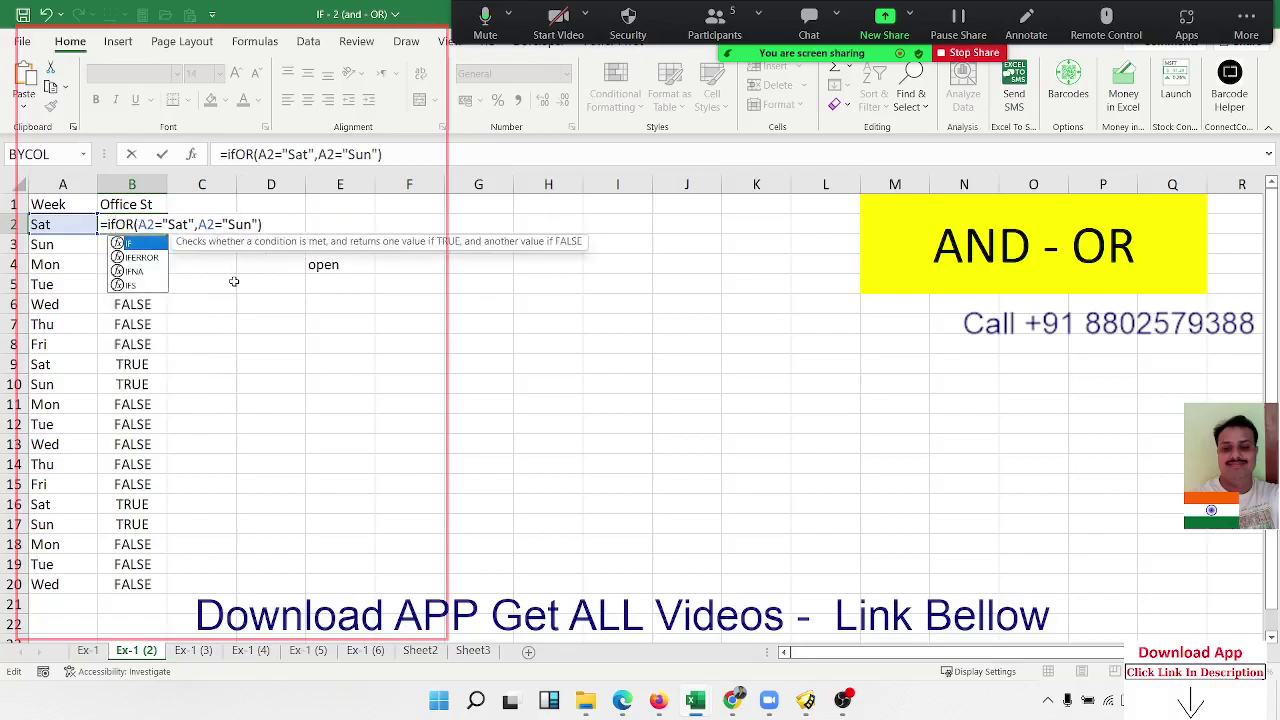
type("(")
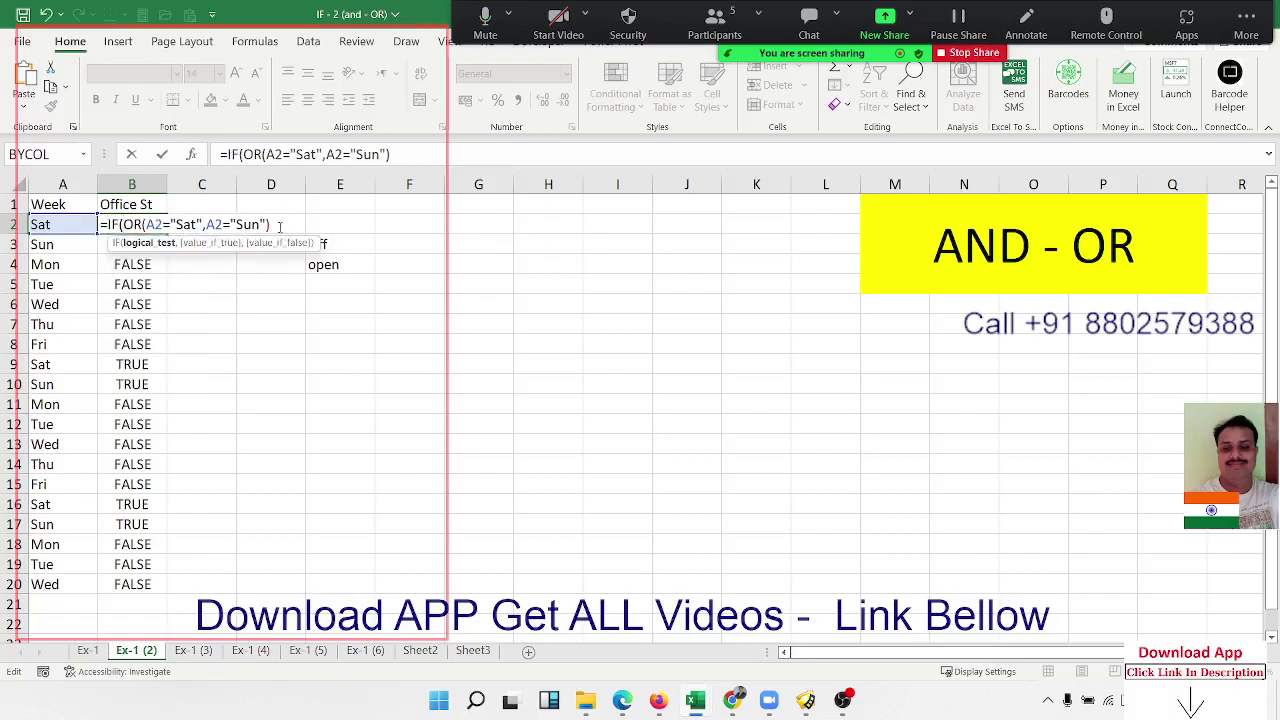
type(",\"")
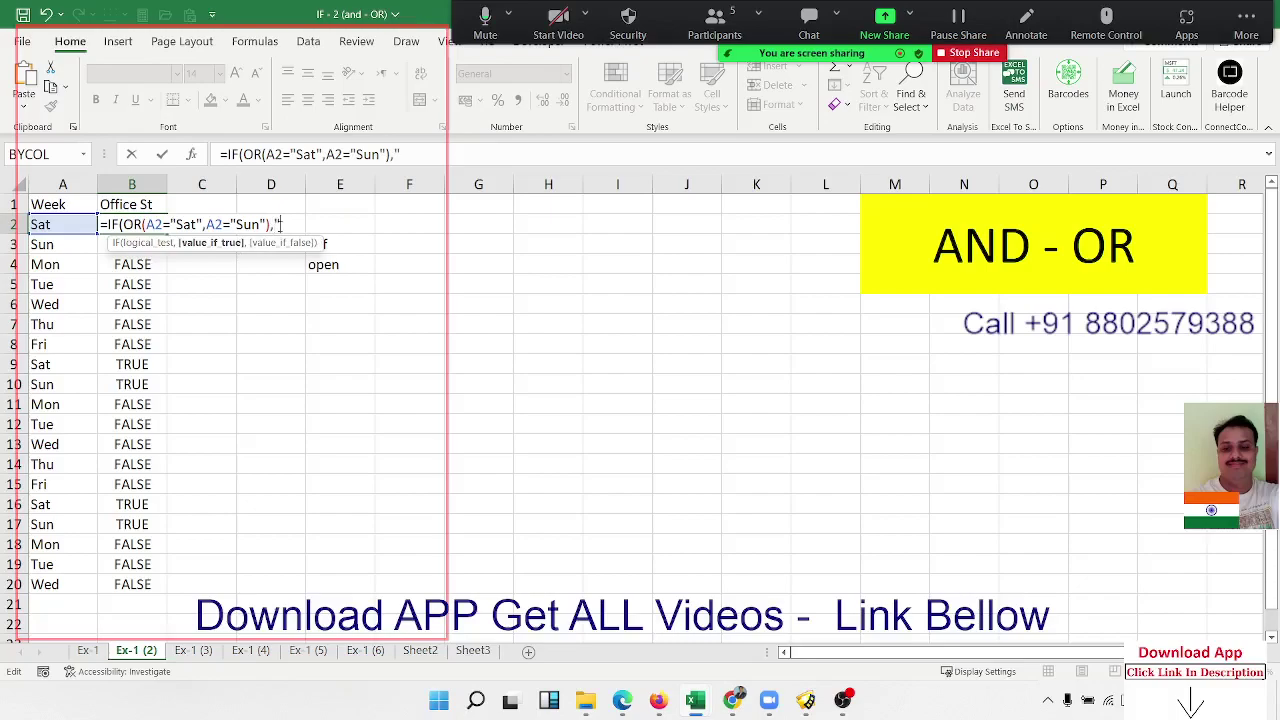
type("Off")
type("\",\"O")
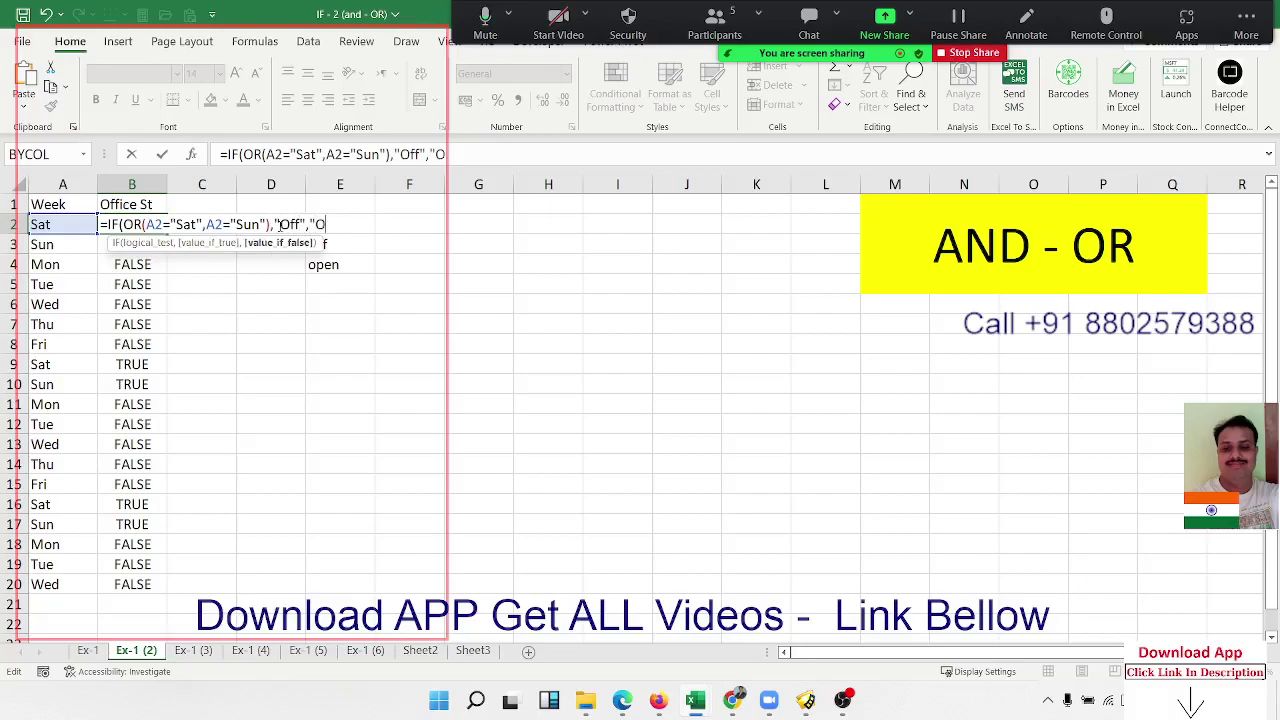
type("pen")
key("BackSpace")
type("n")
type("\"")
key("Return")
key("n")
key("Return")
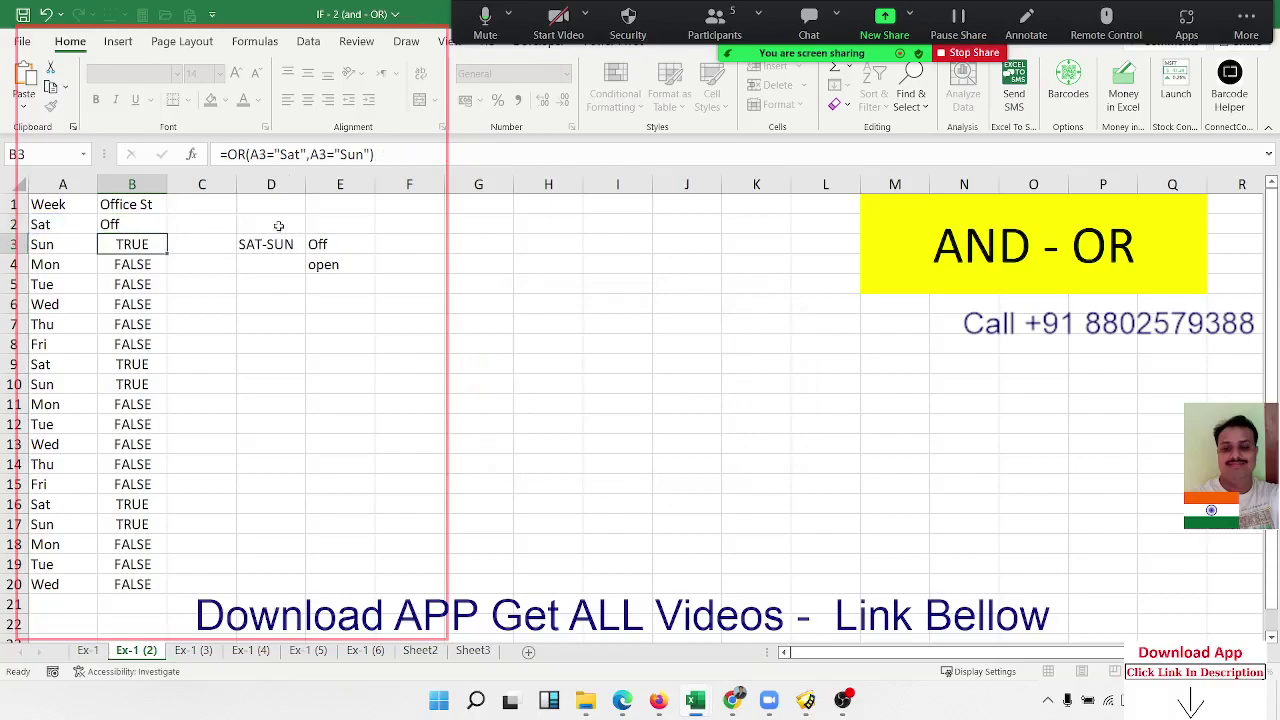
key("Up")
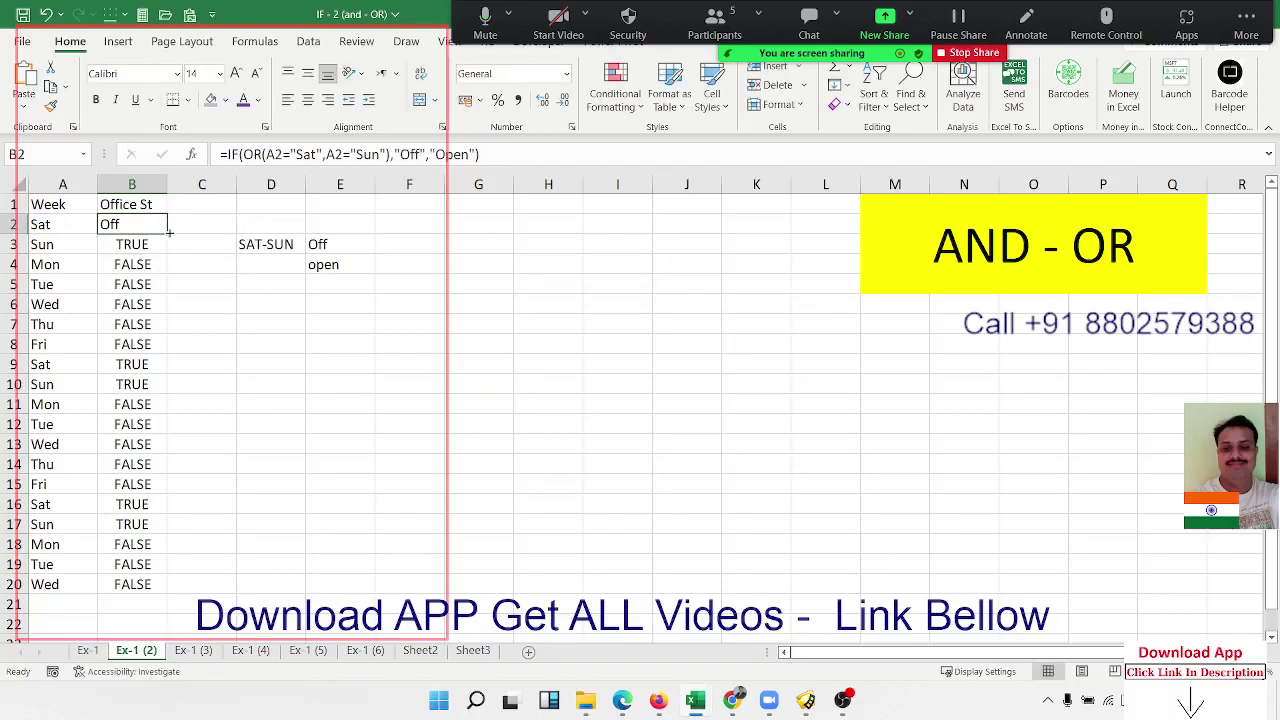
double_click(167, 233)
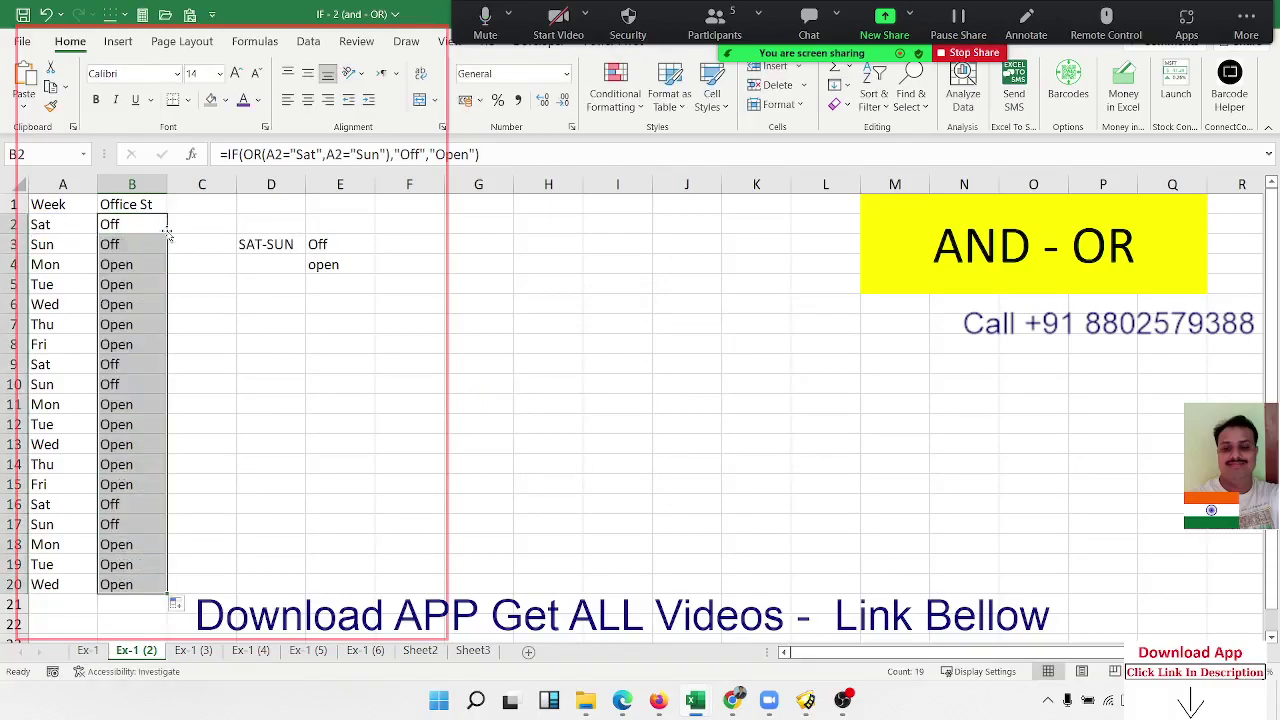
Step: Review B2's IF(OR) office status formula on Ex-1 (2) without changing it
left_click(225, 263)
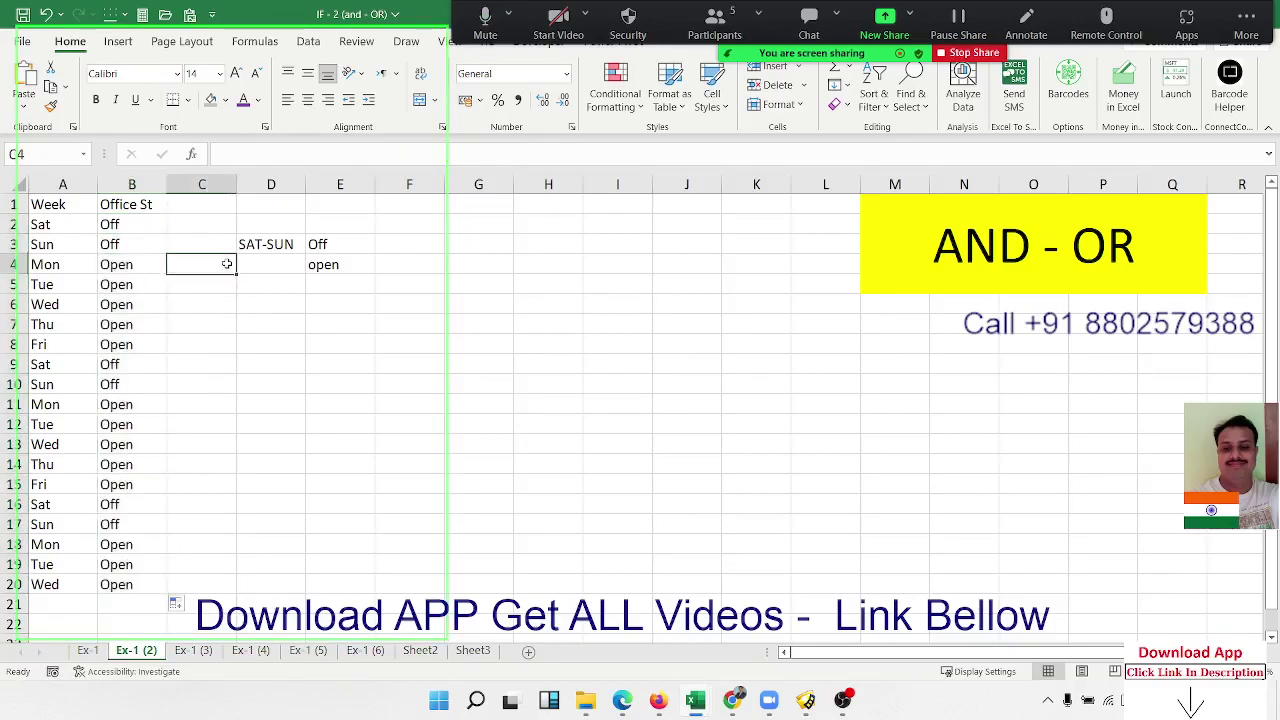
double_click(118, 224)
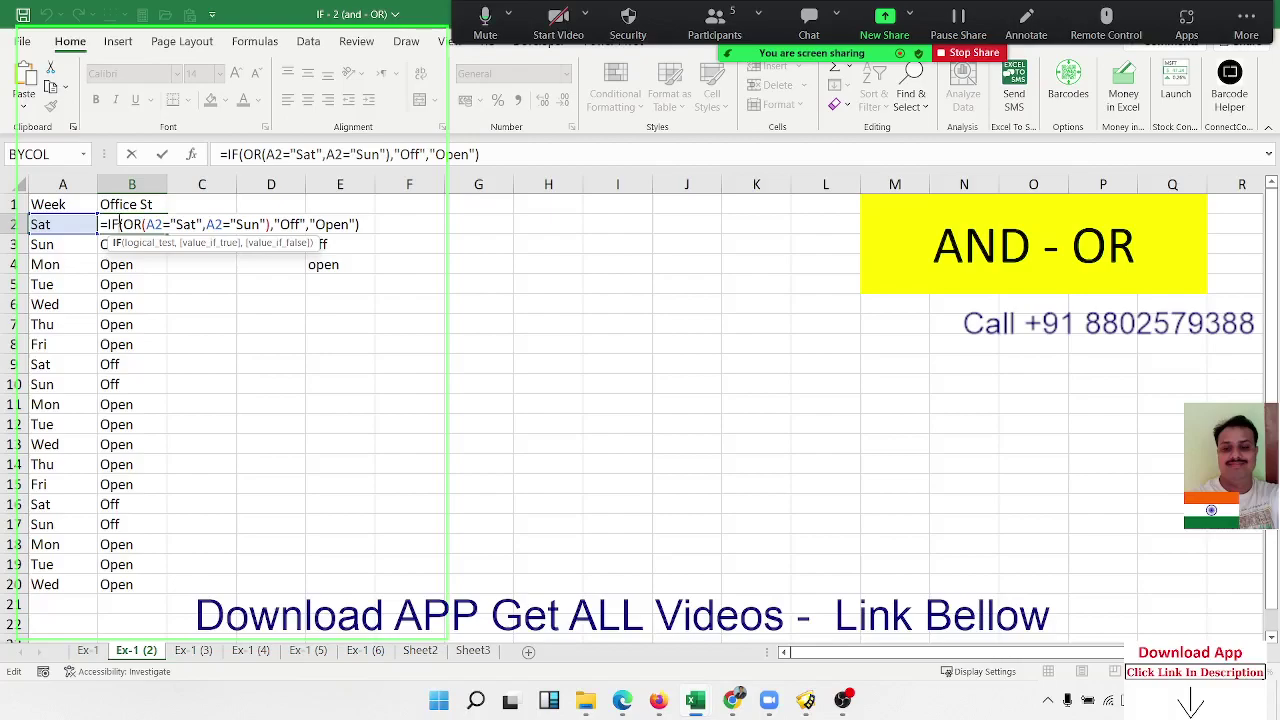
key("Return")
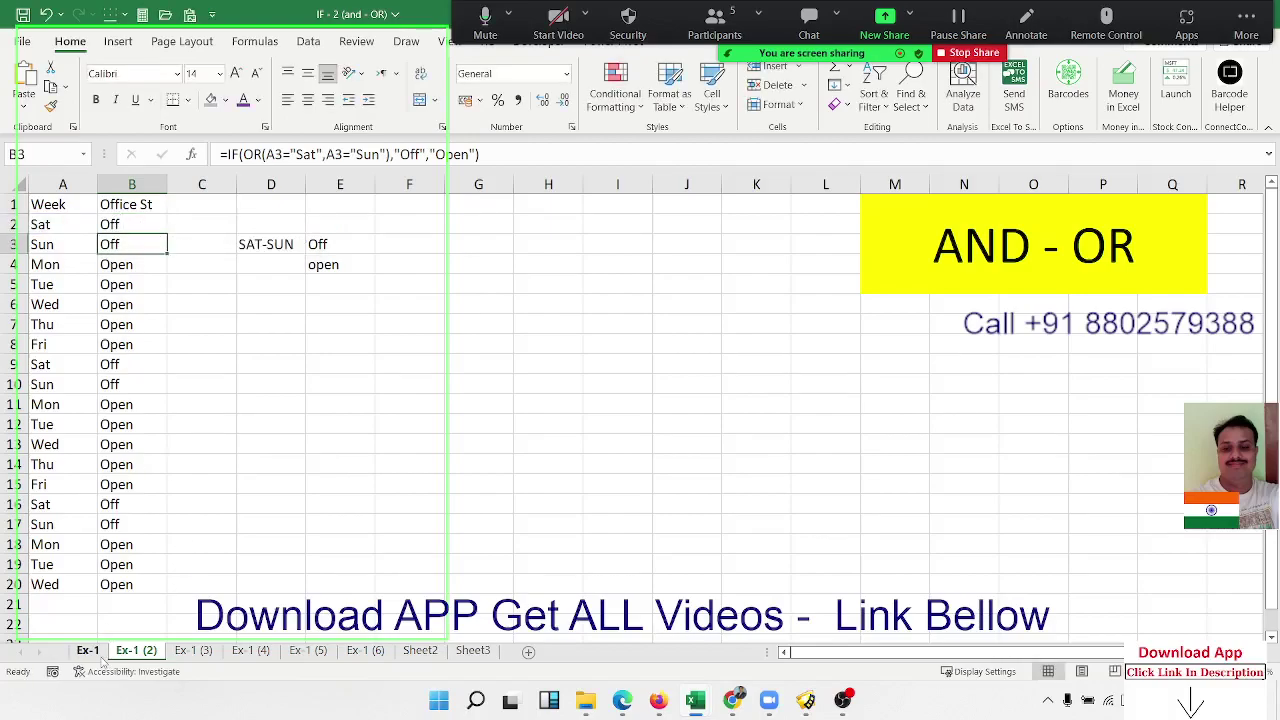
Step: Recommit the IF(AND) incentive formula in B2 of the Ex-1 sheet
left_click(90, 651)
double_click(134, 222)
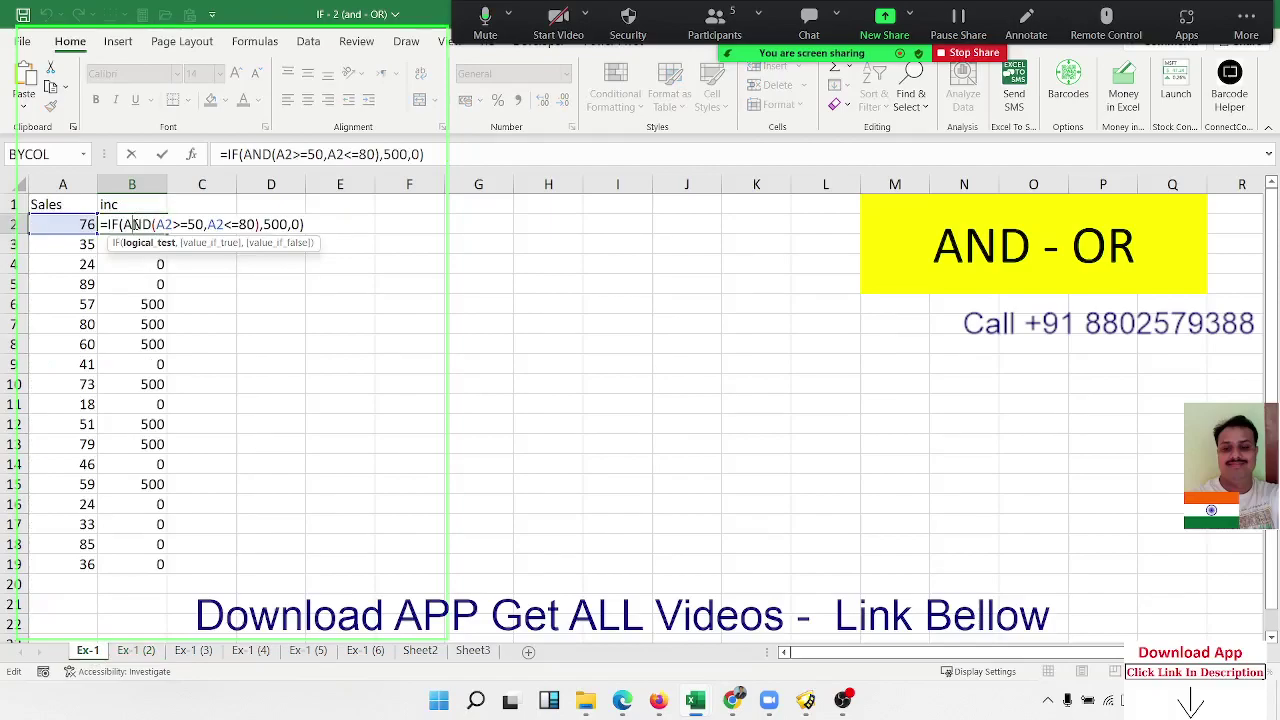
key("Return")
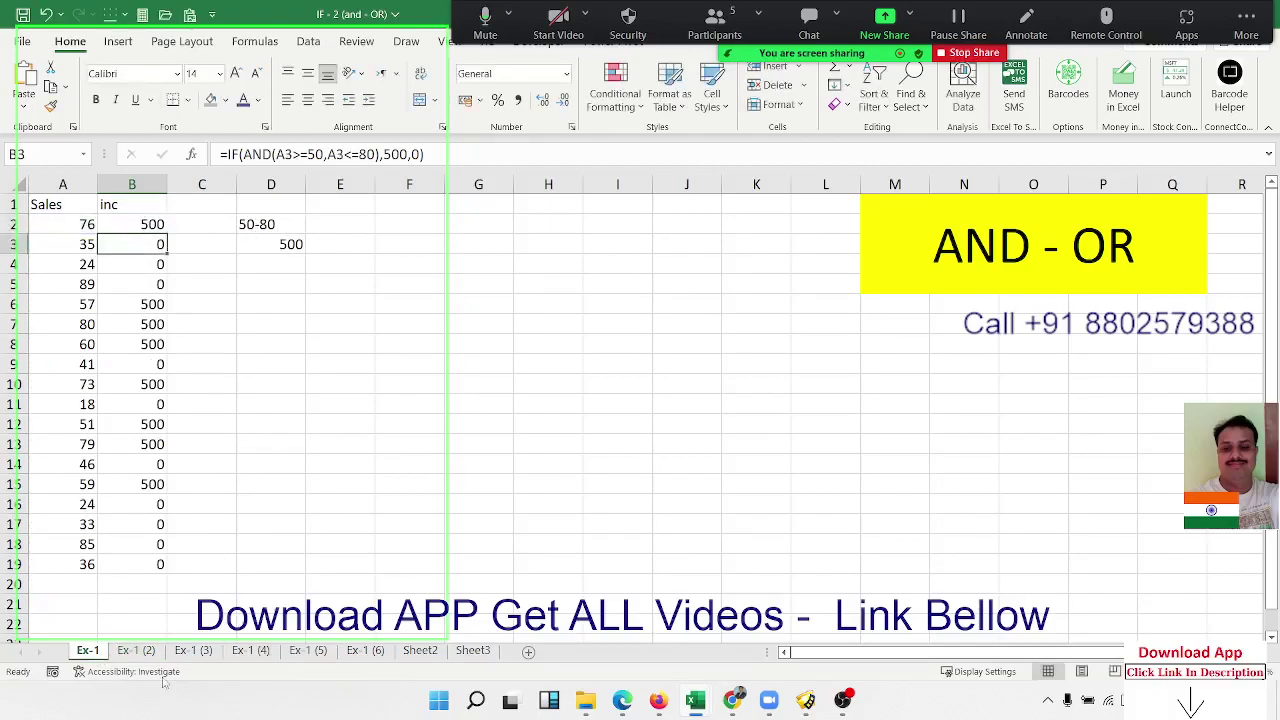
Step: Back on Ex-1 (2), confirm B2's Off/Open status formula
left_click(136, 650)
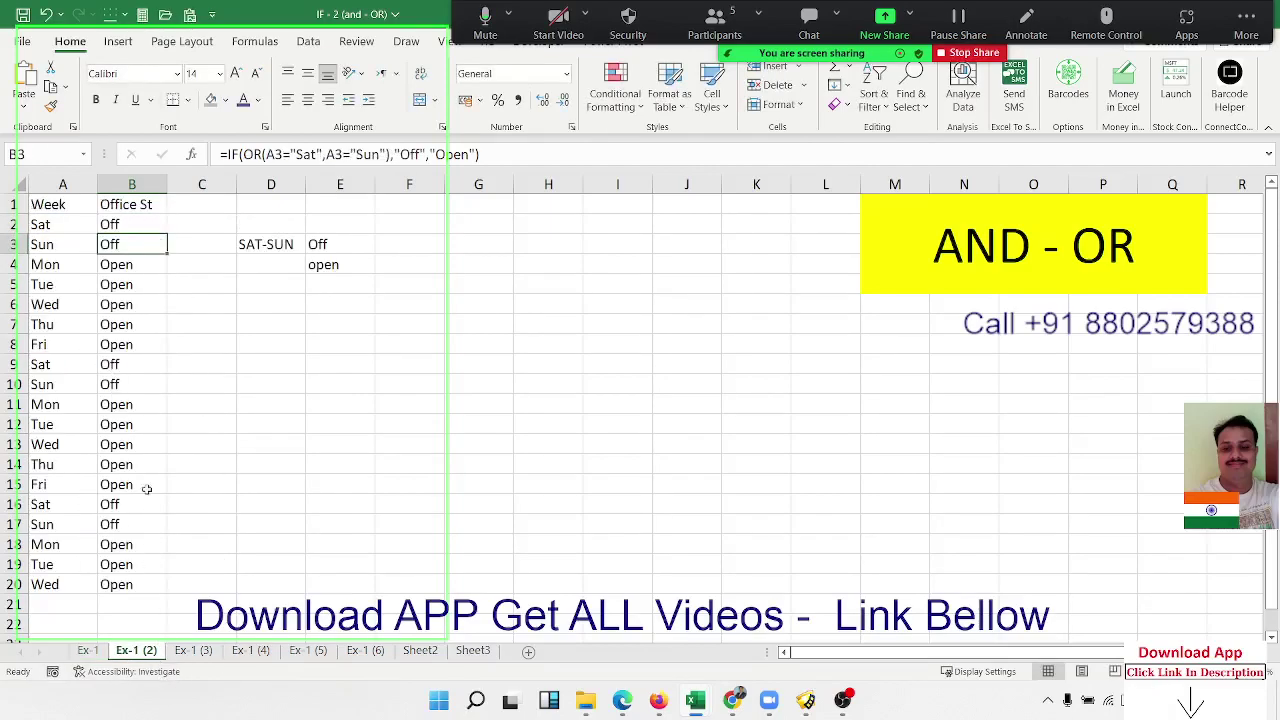
double_click(134, 226)
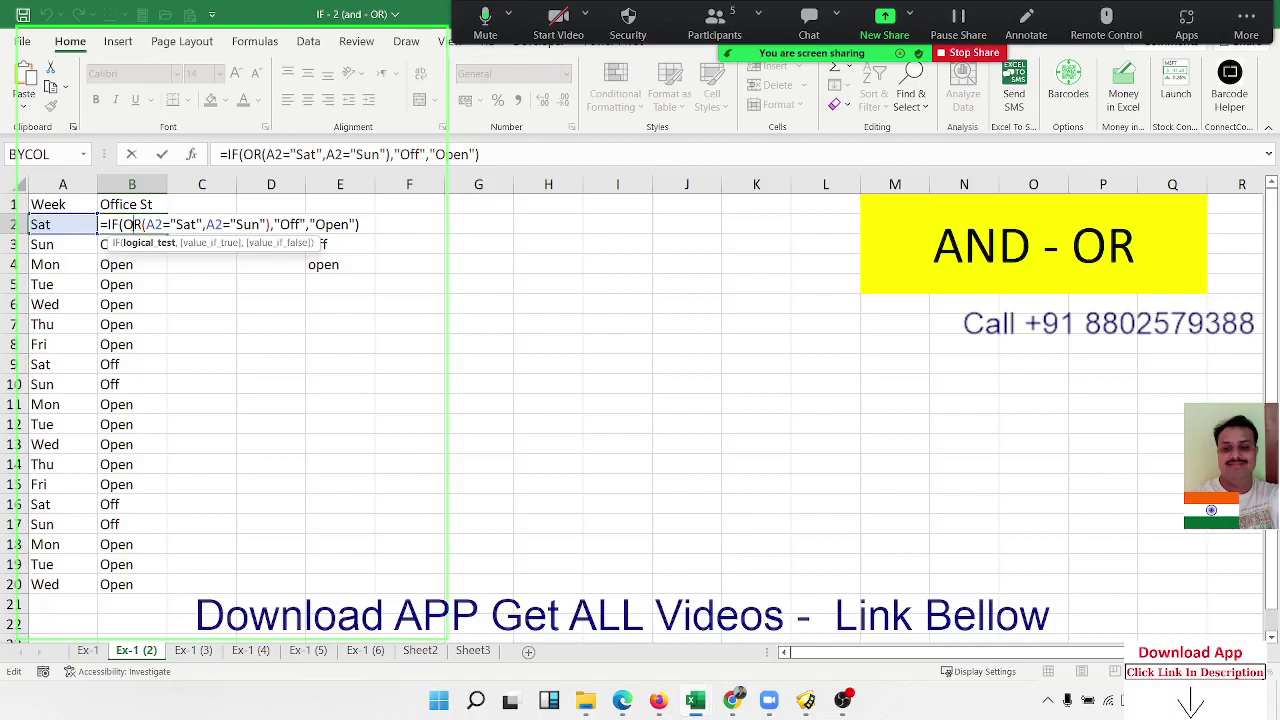
key("Return")
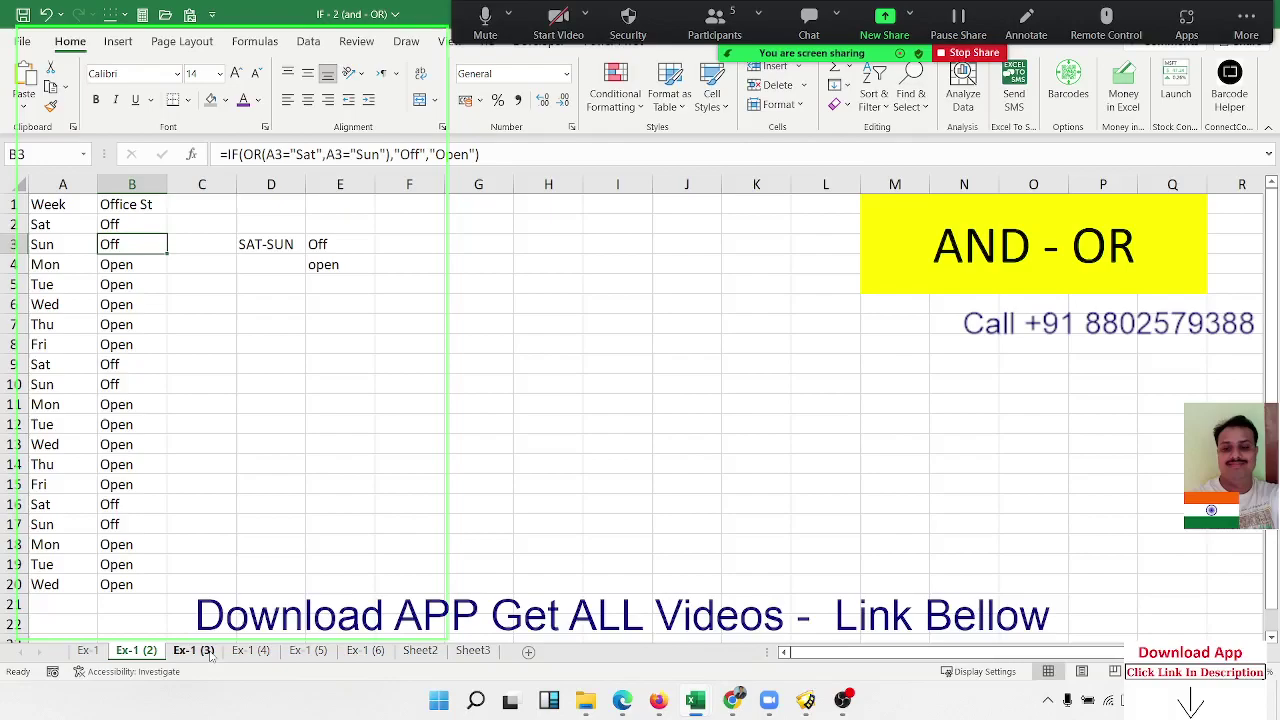
Step: On the Ex-1 (3) sheet, clear the Result cells F2:F12 and widen column F
left_click(195, 651)
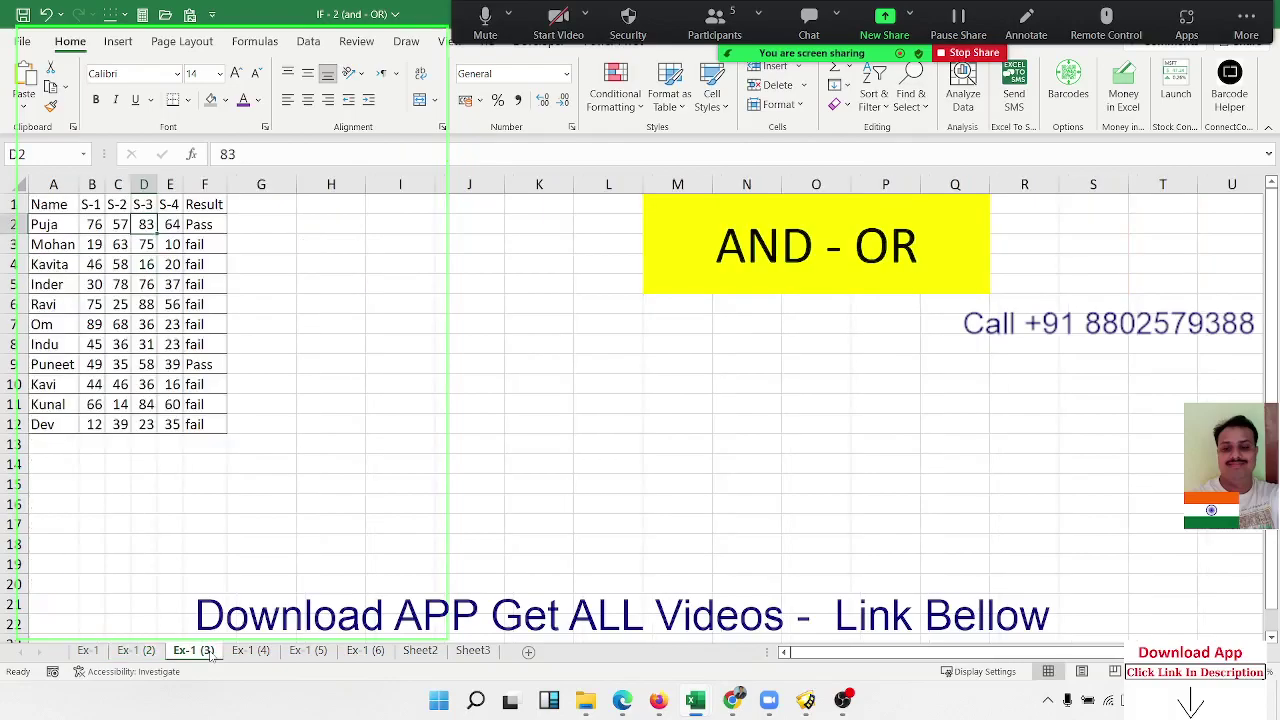
left_click(93, 226)
key("Right")
key("Right")
key("Right")
key("Right")
key("ctrl+shift+Down")
key("Delete")
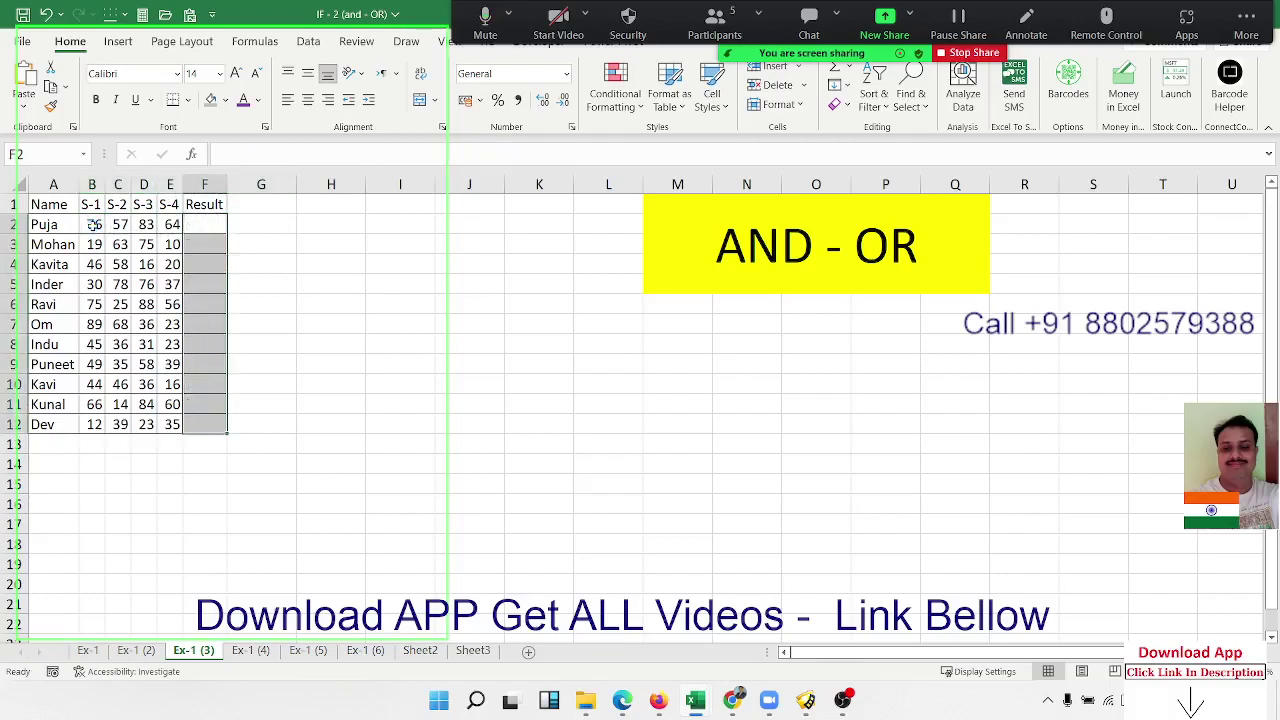
left_click_drag(229, 186, 246, 191)
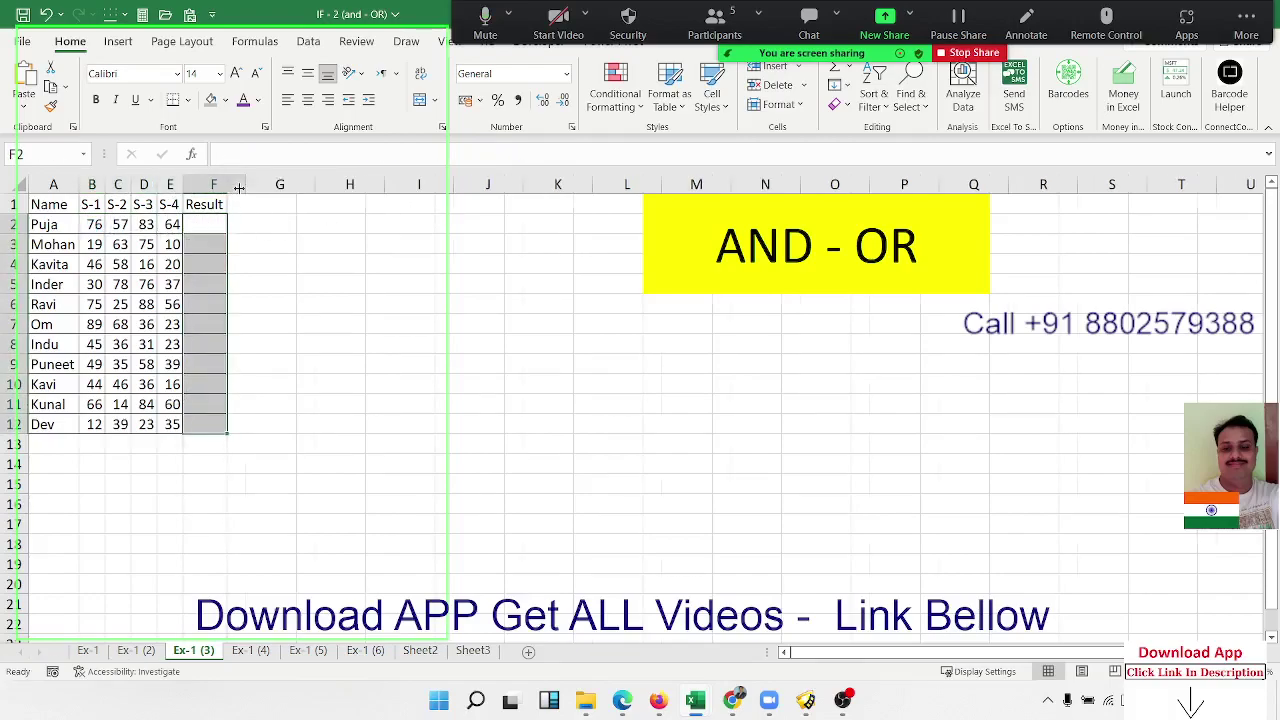
left_click(218, 226)
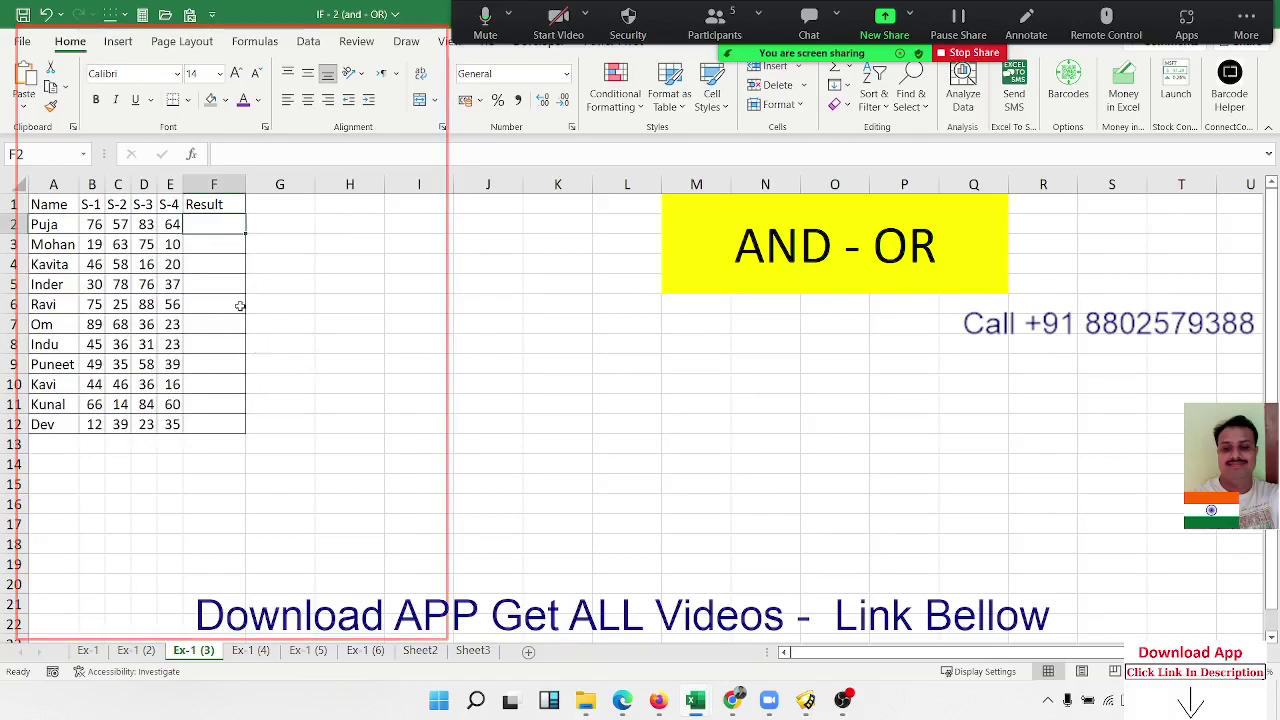
Step: Go over the row 2 marks B2:E2, then select F2
left_click(94, 223)
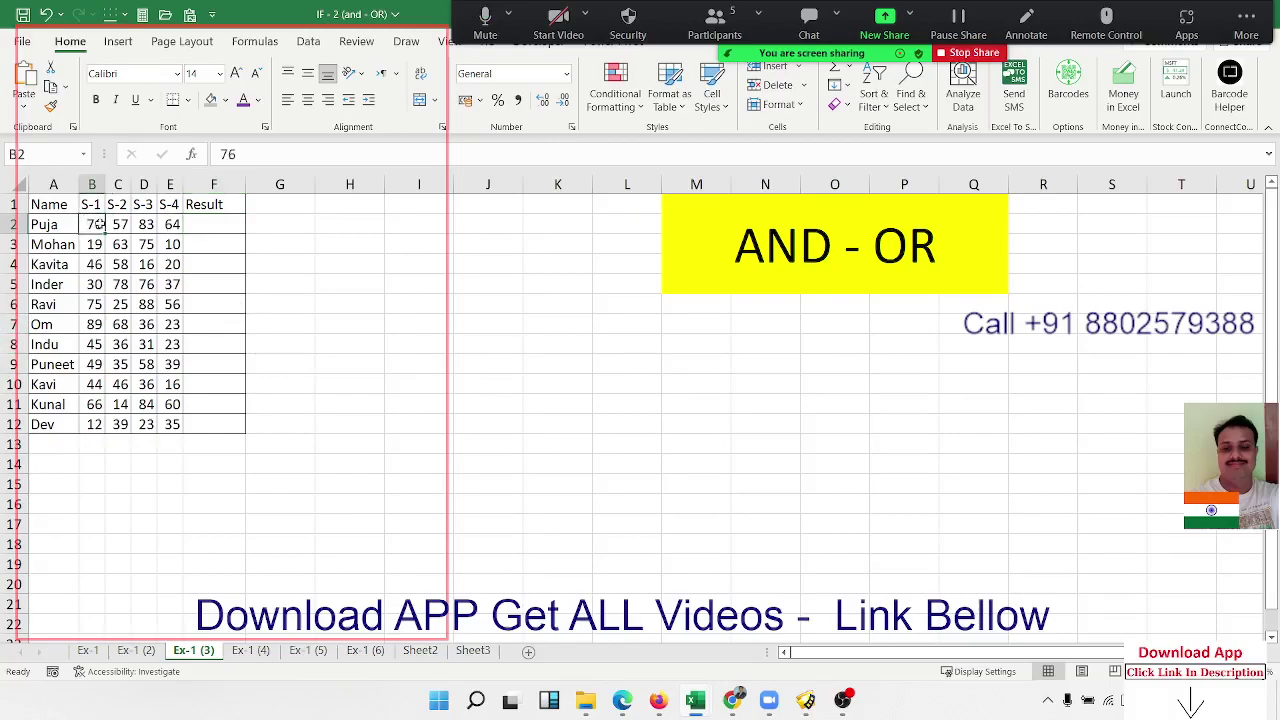
left_click(123, 224)
left_click(147, 224)
left_click(172, 224)
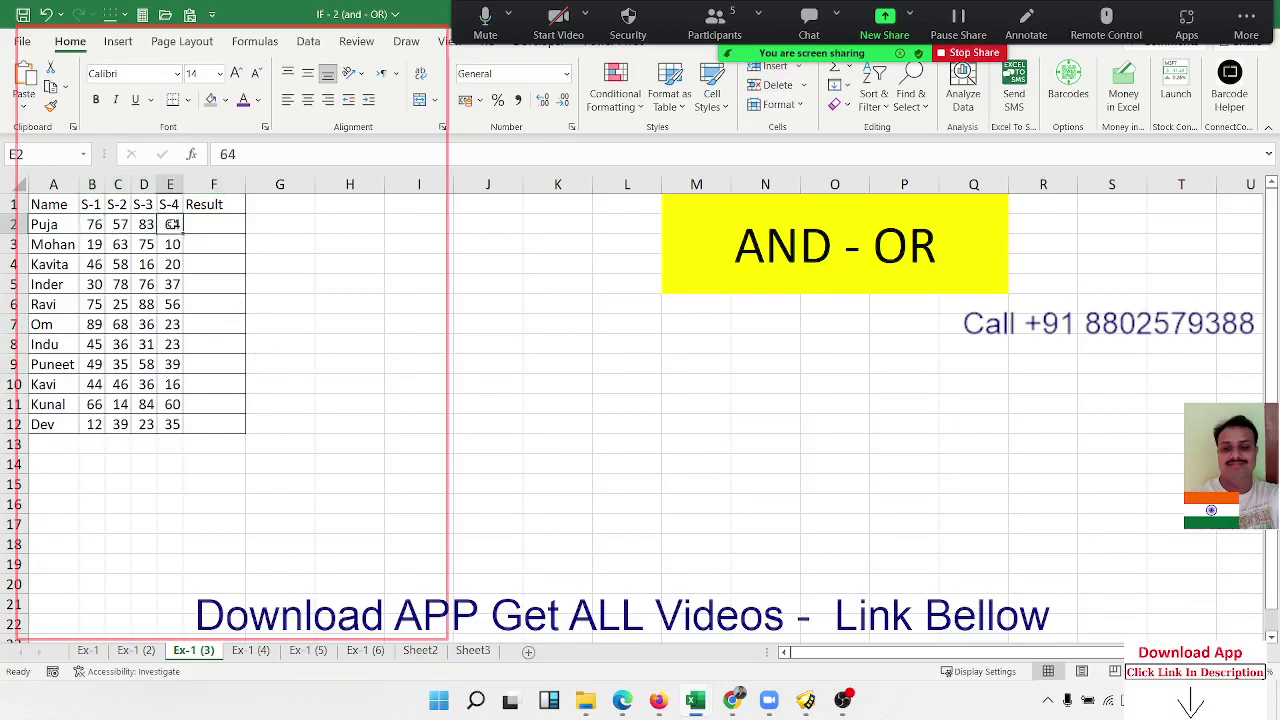
left_click(207, 234)
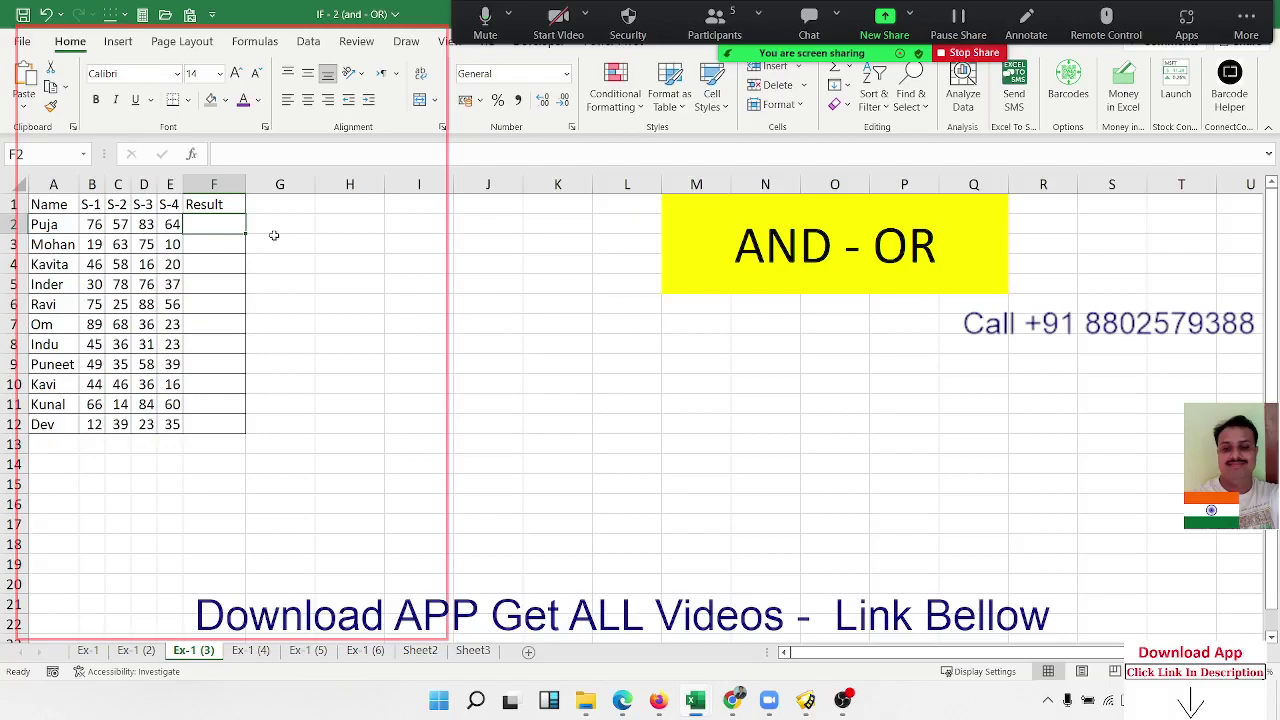
Step: Enter =AND(B2>=30,C2>=30,D2>=30,E2>=30) in F2
type("=an")
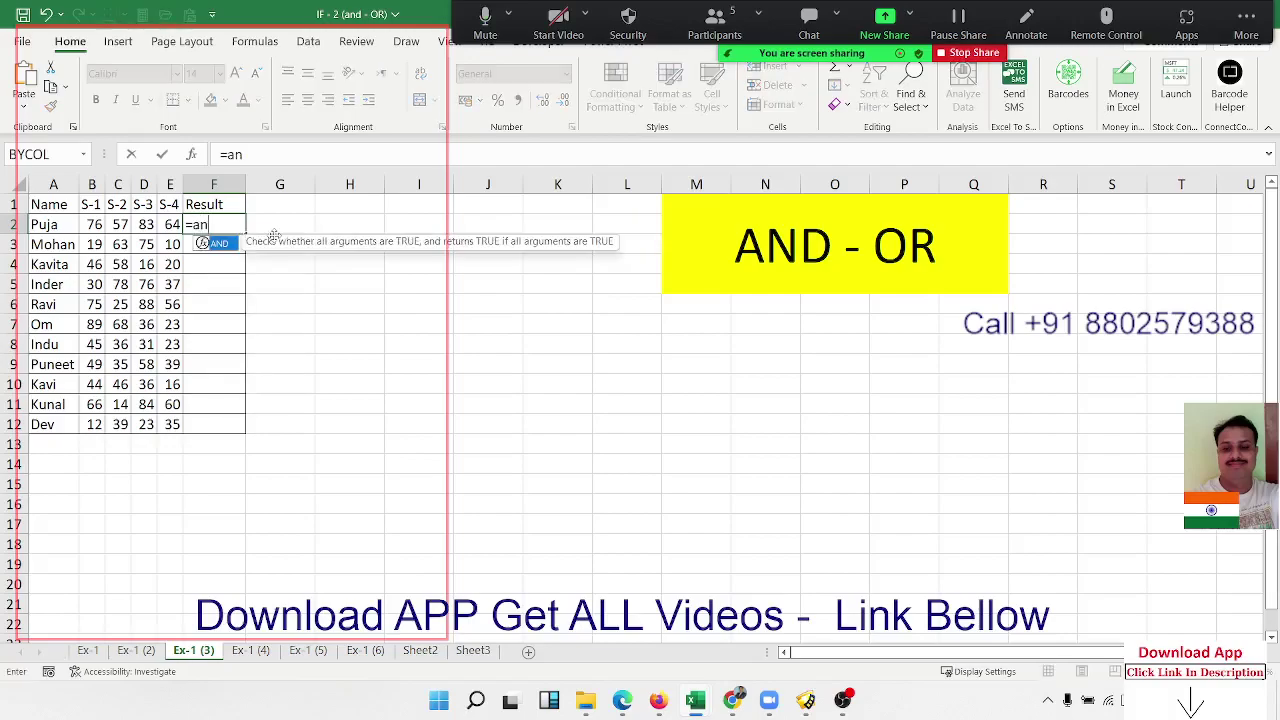
type("d")
key("Tab")
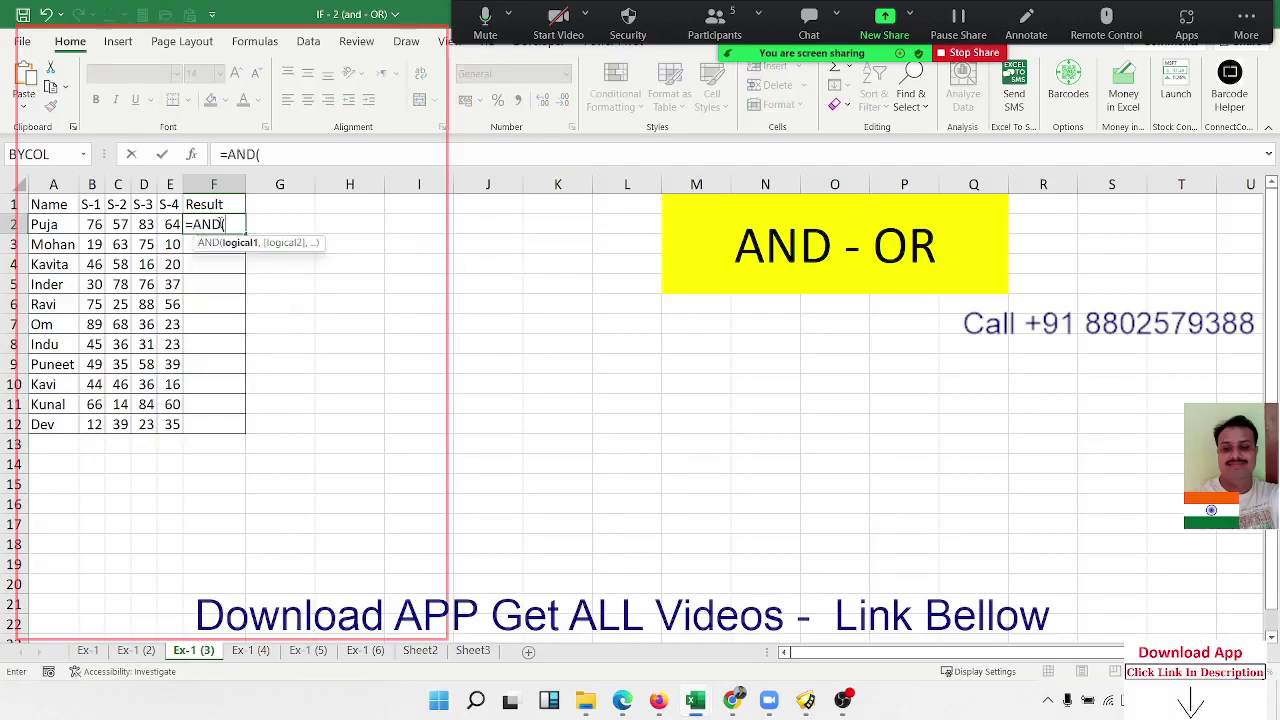
left_click(93, 226)
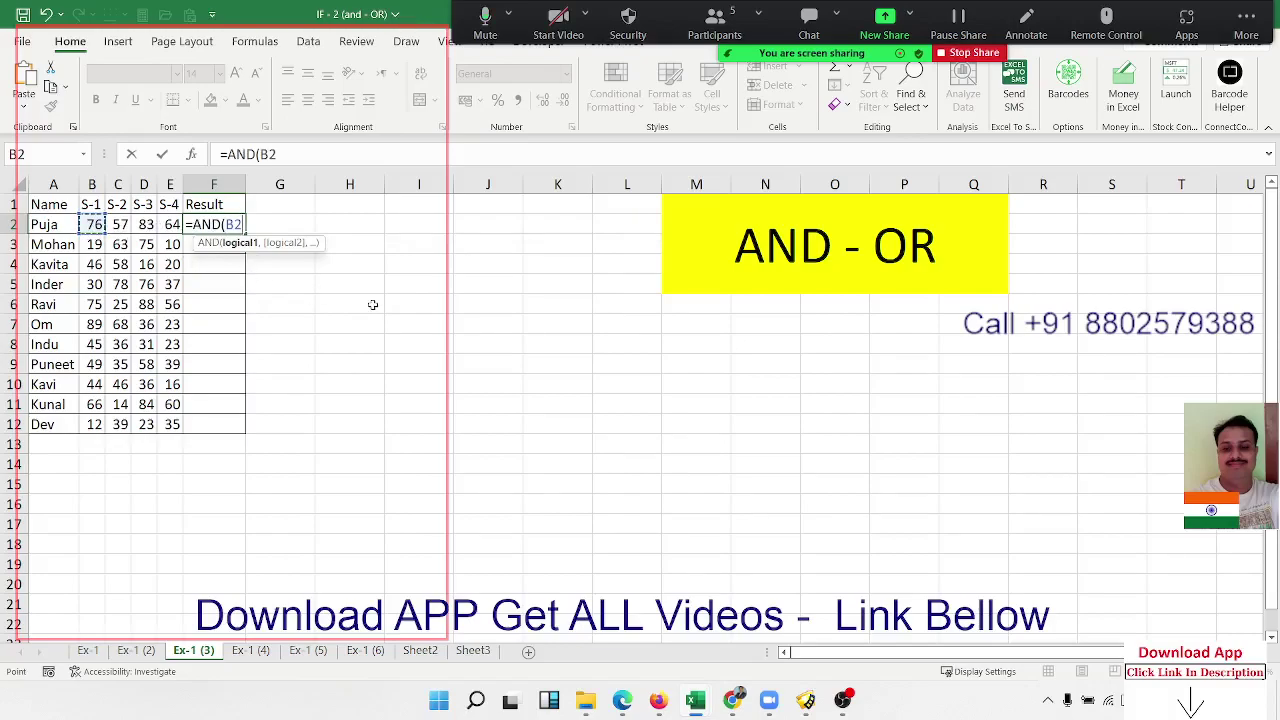
type(">")
type("=30")
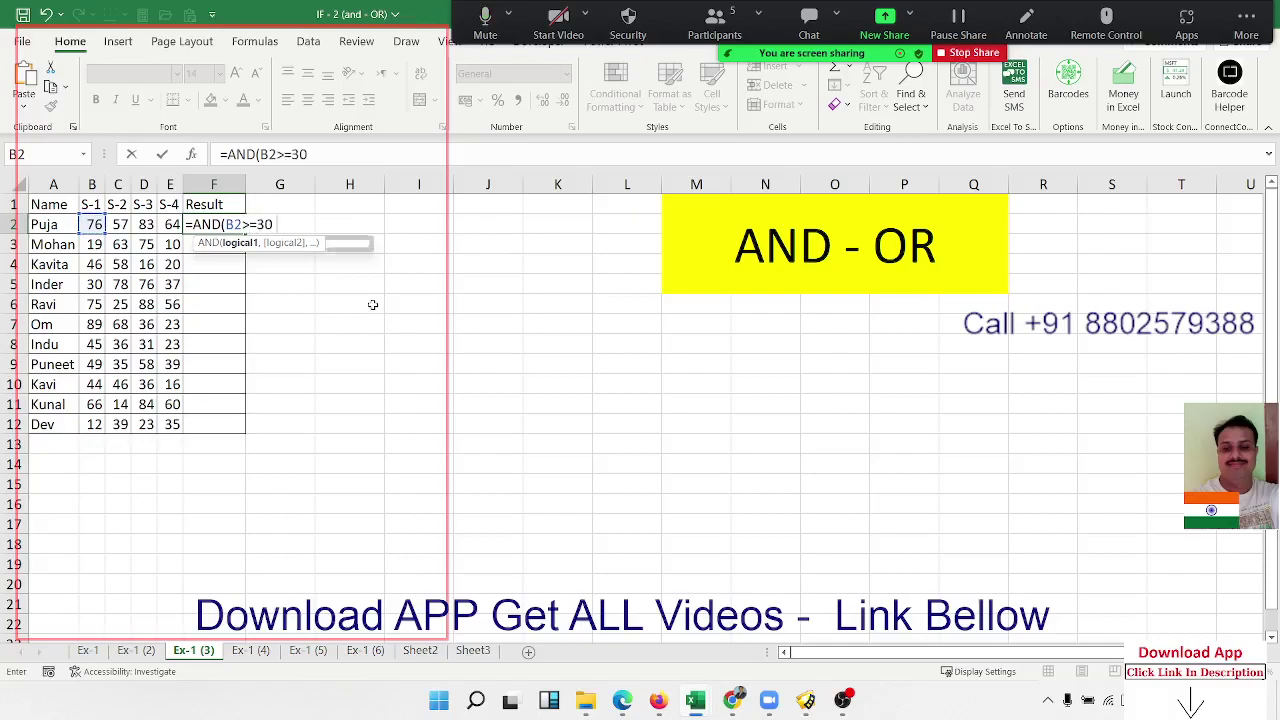
type(",")
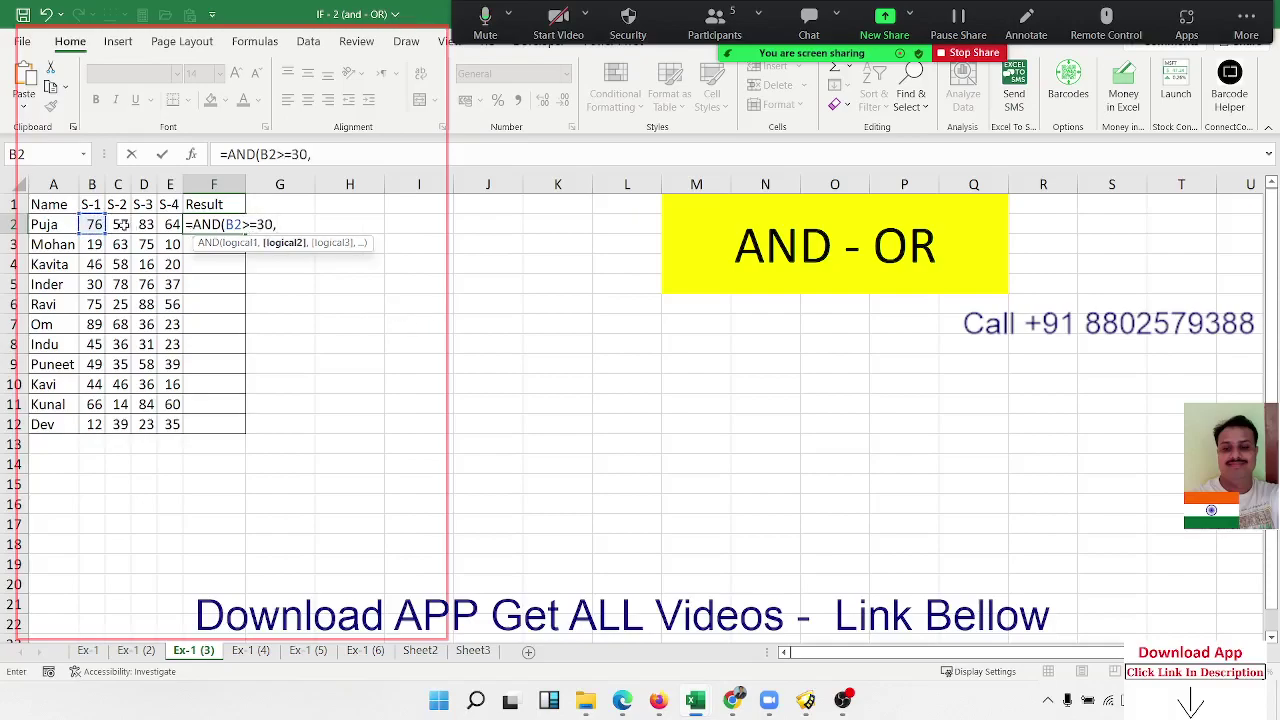
left_click(119, 224)
type(">")
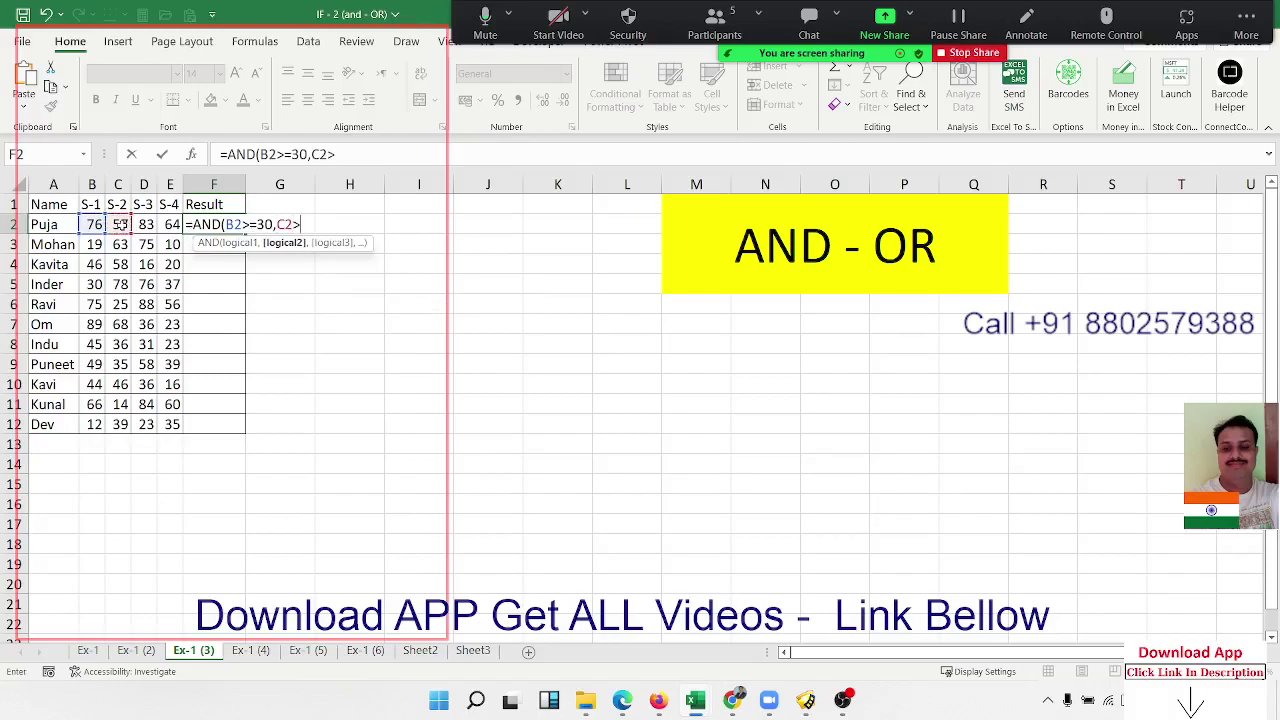
type("=30,")
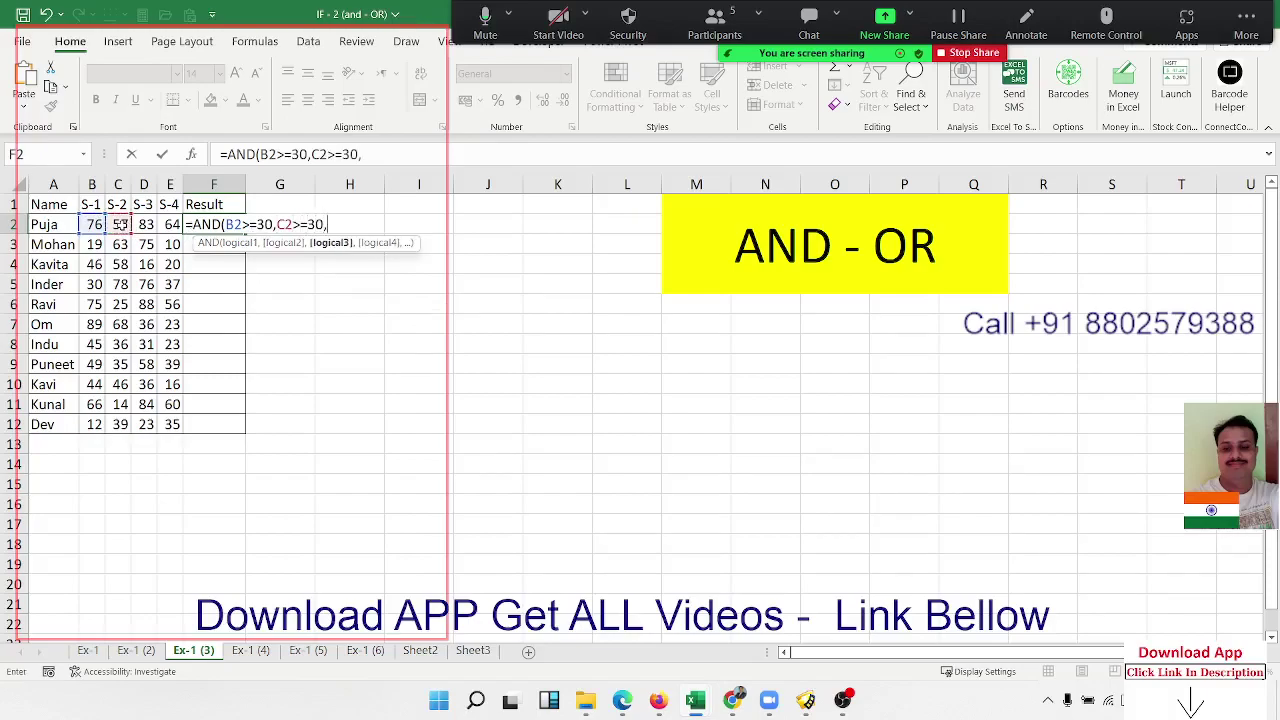
left_click(146, 222)
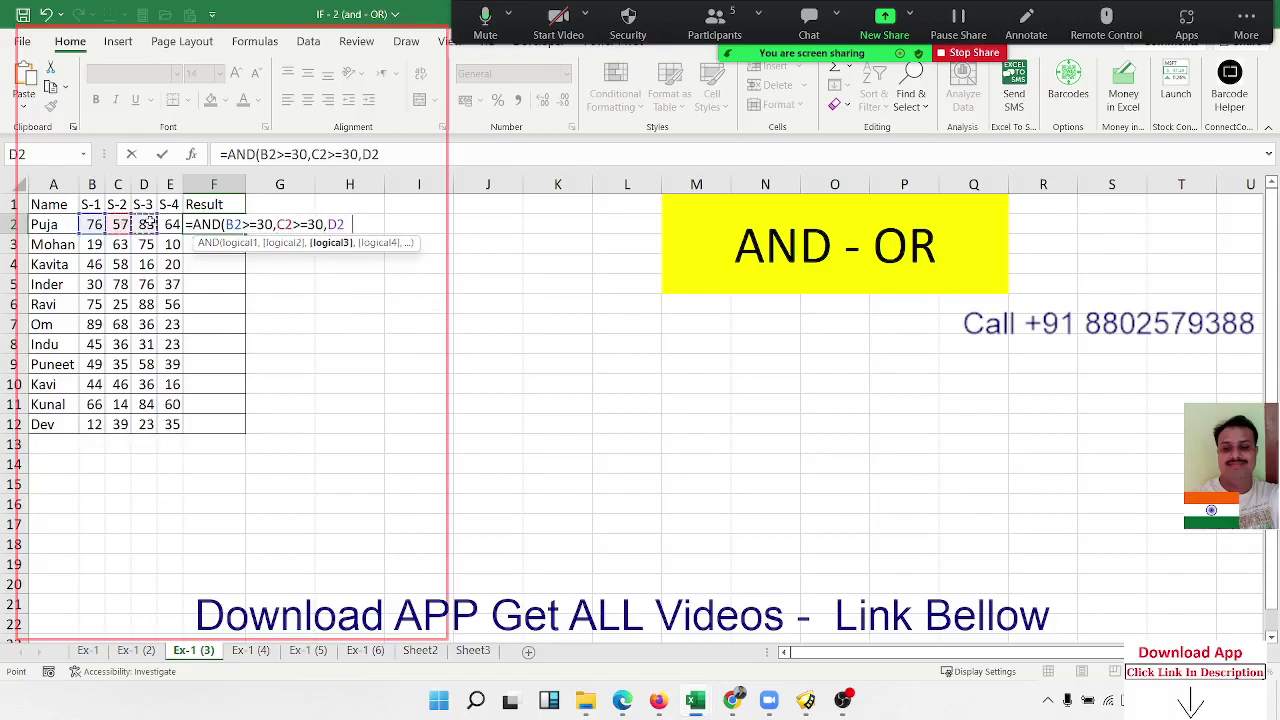
type(">=30")
key("BackSpace")
type(",")
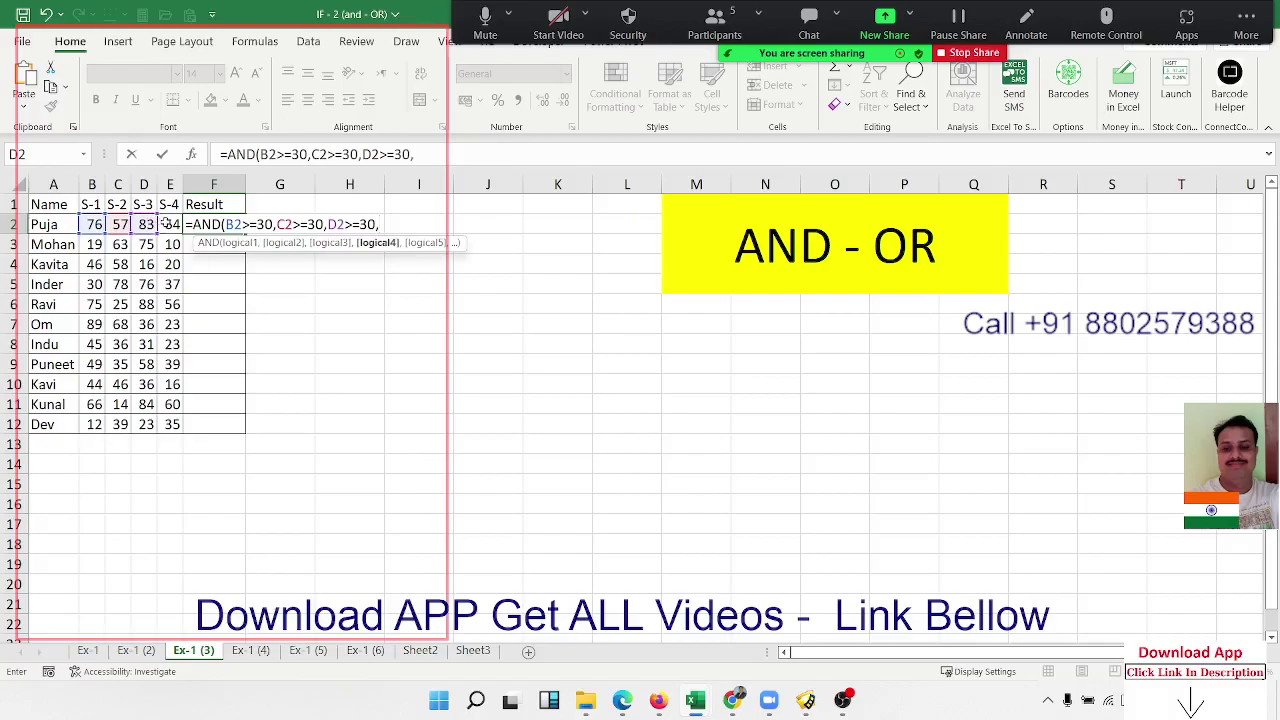
left_click(168, 224)
type("=")
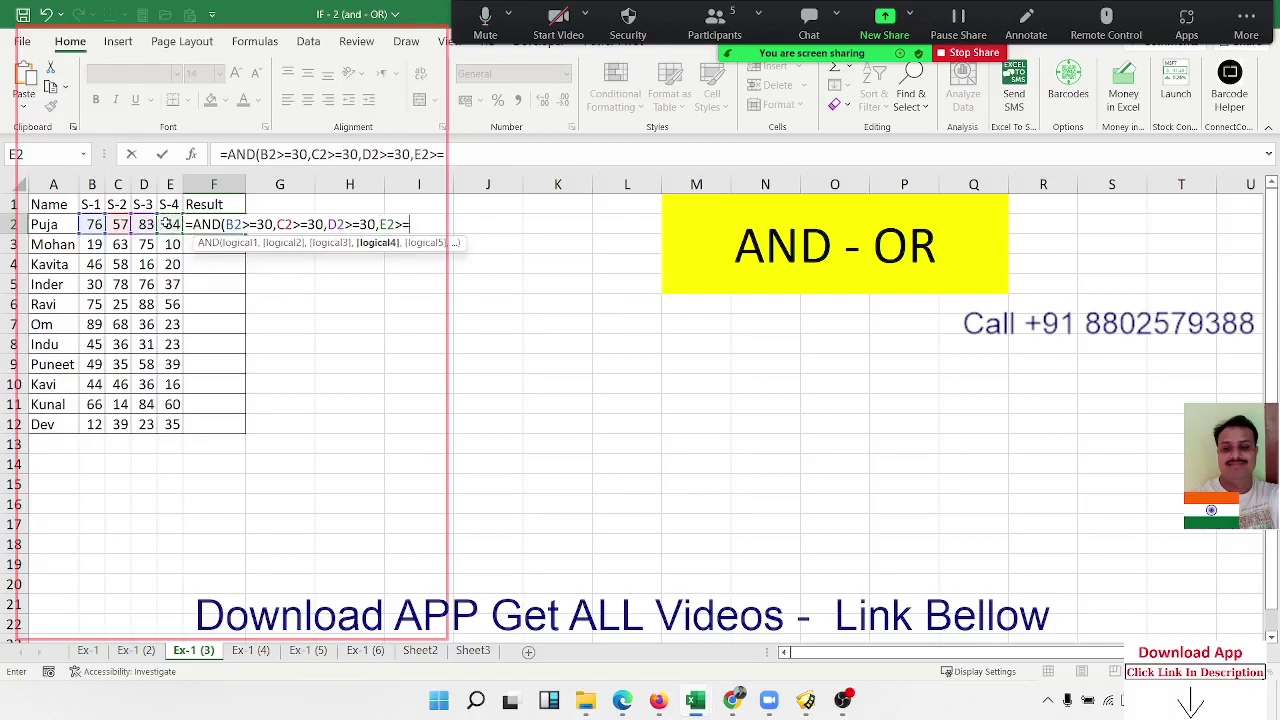
type("30")
key("Return")
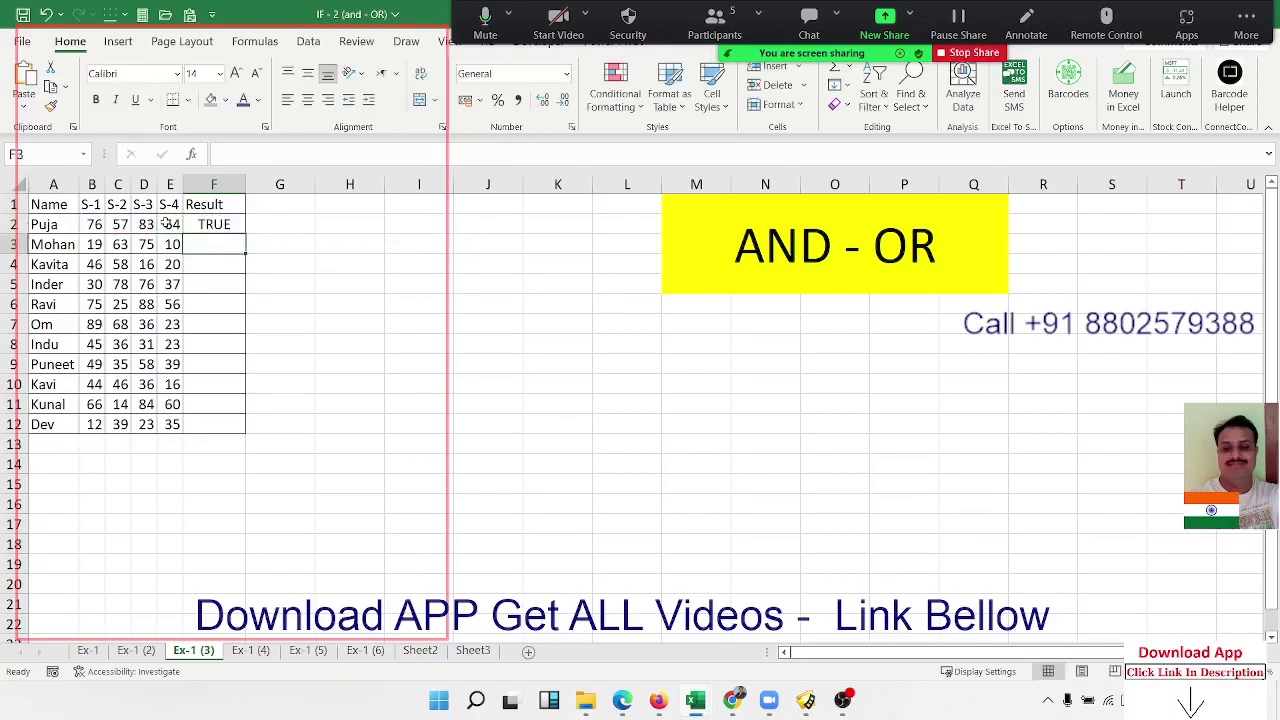
Step: Fill the AND test from F2 down the Result column to F12
key("Up")
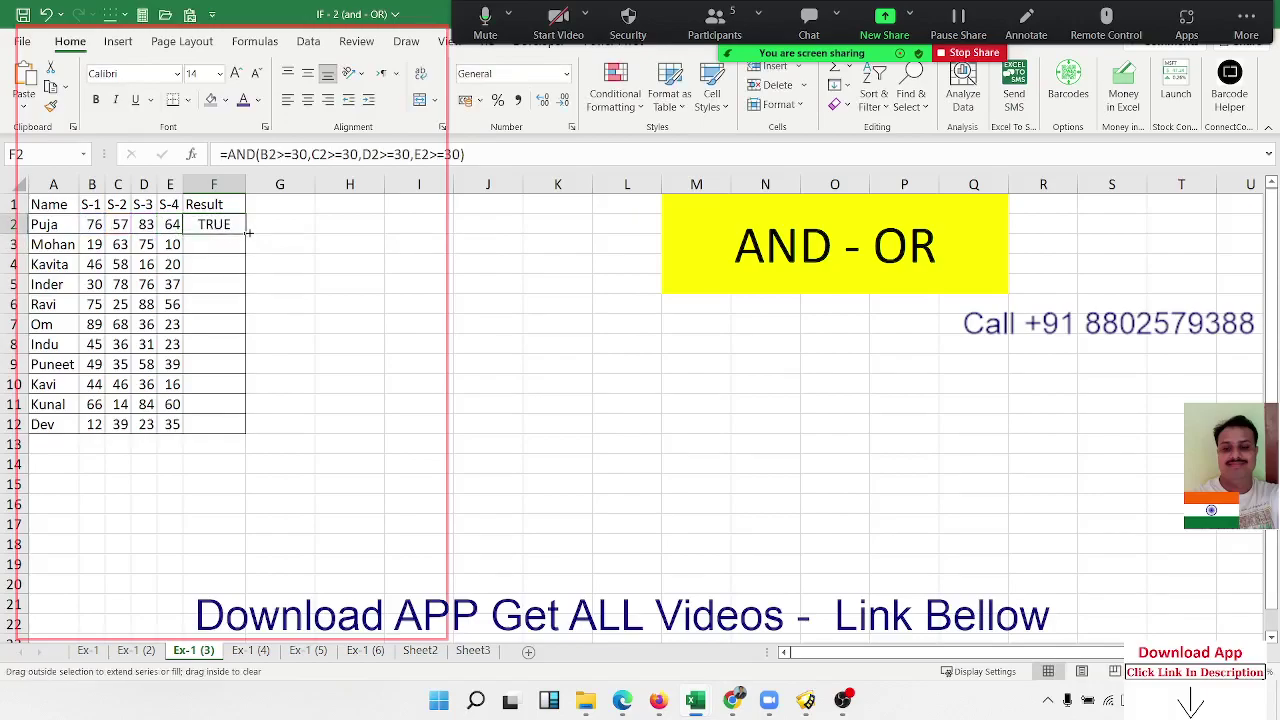
double_click(245, 234)
double_click(194, 226)
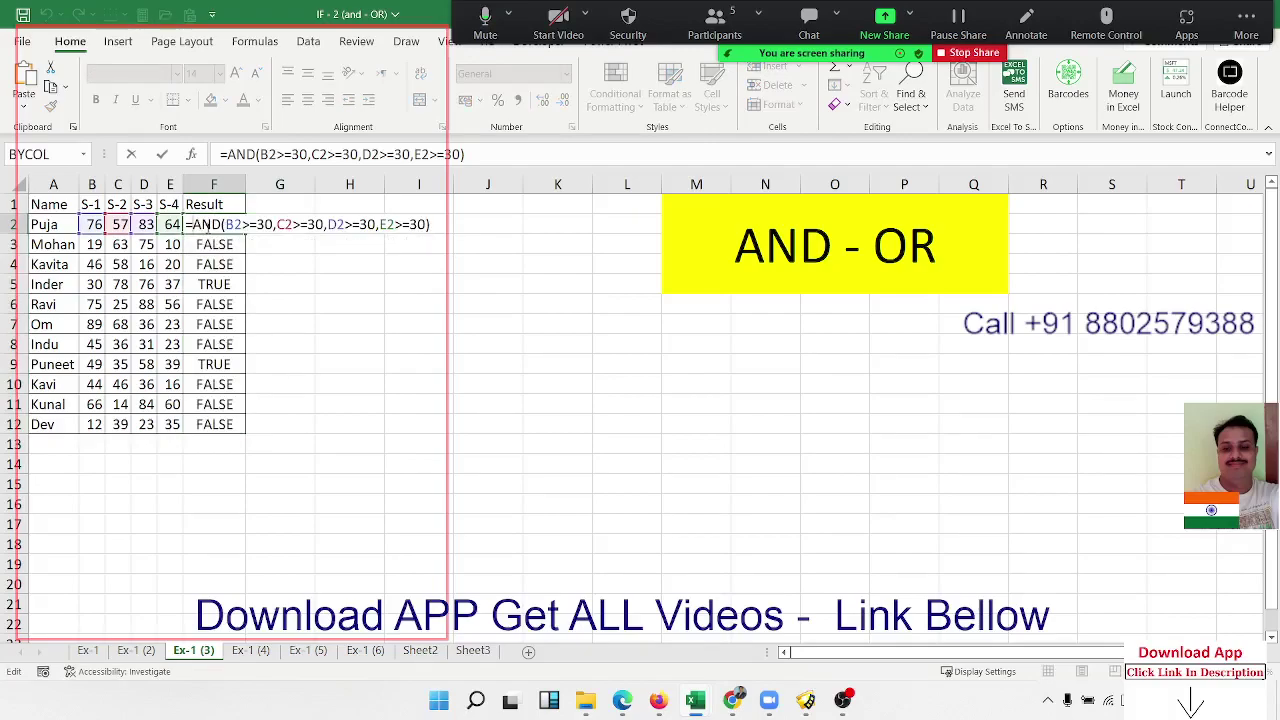
Step: Wrap F2's AND test in IF returning "Pass" or "Fail", accepting Excel's correction
type("if")
key("Tab")
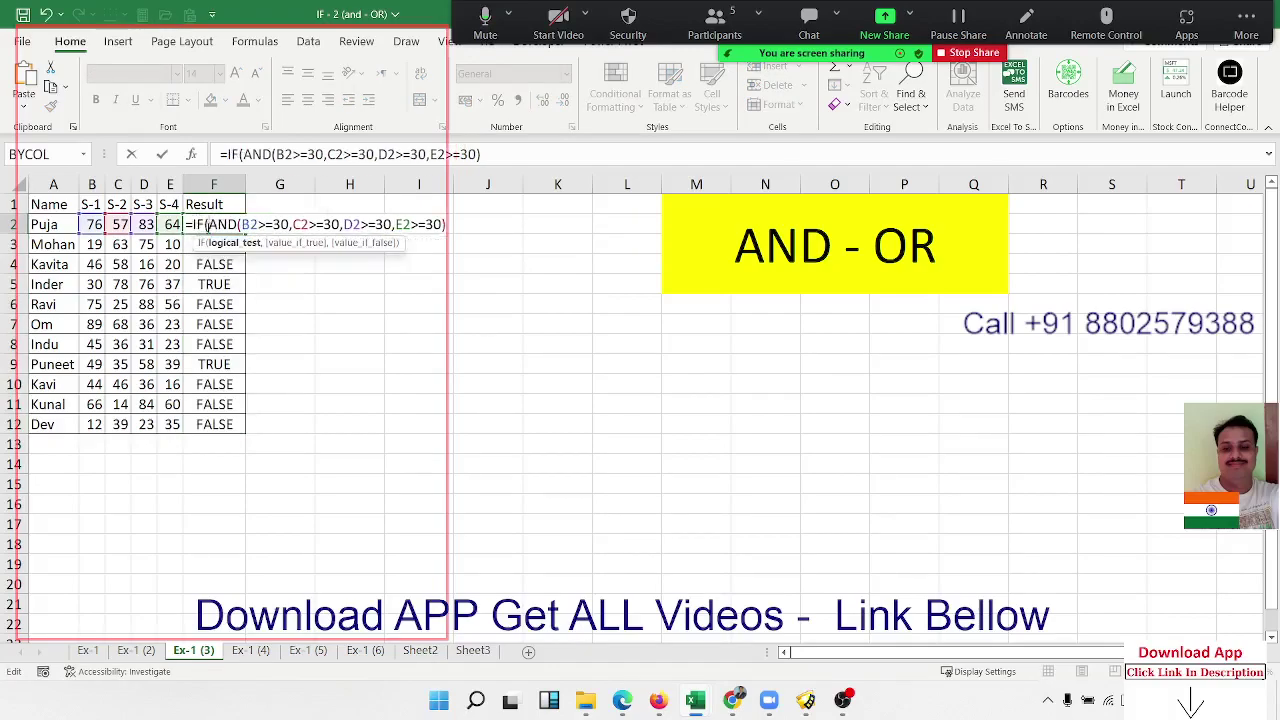
left_click(488, 160)
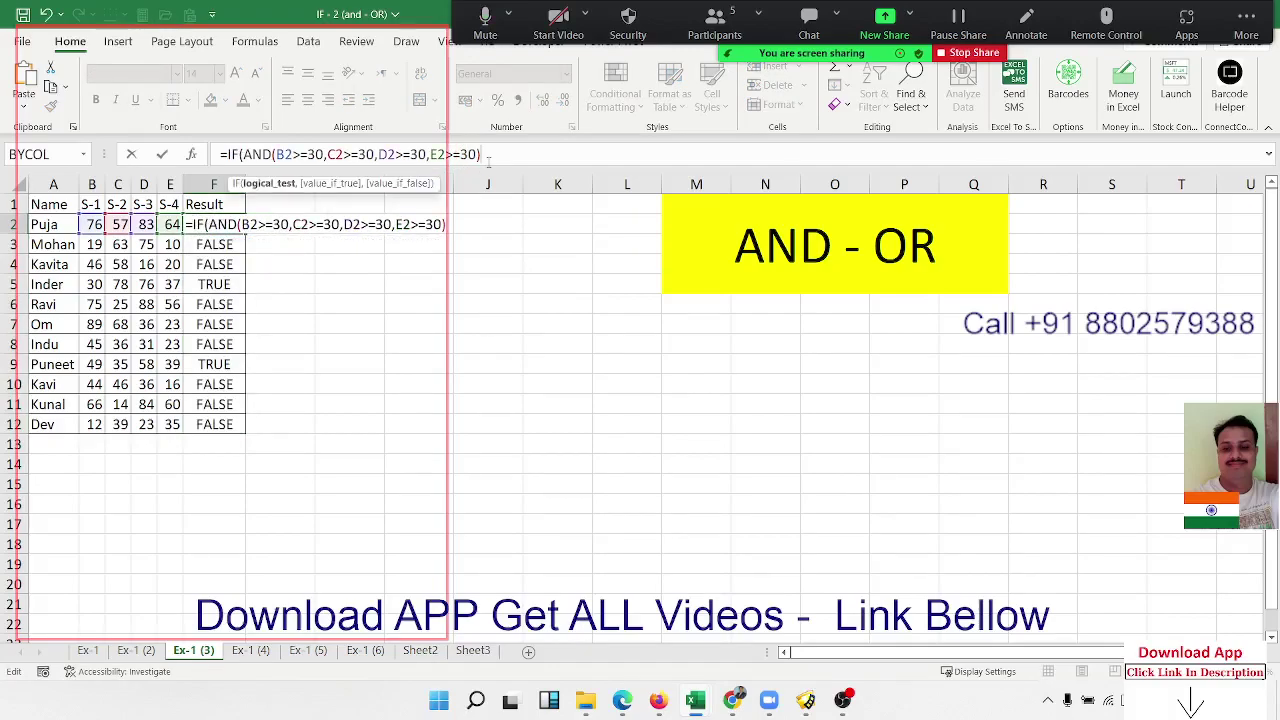
type(",\"Pass")
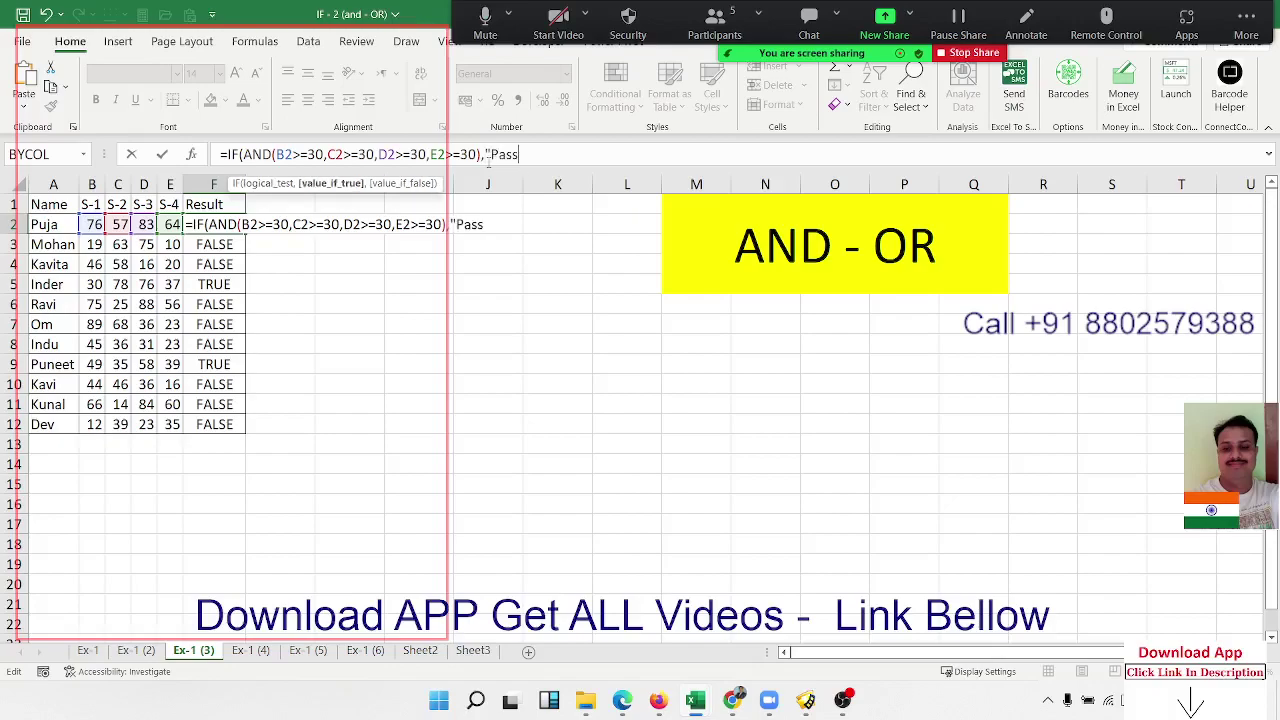
type("\",\"")
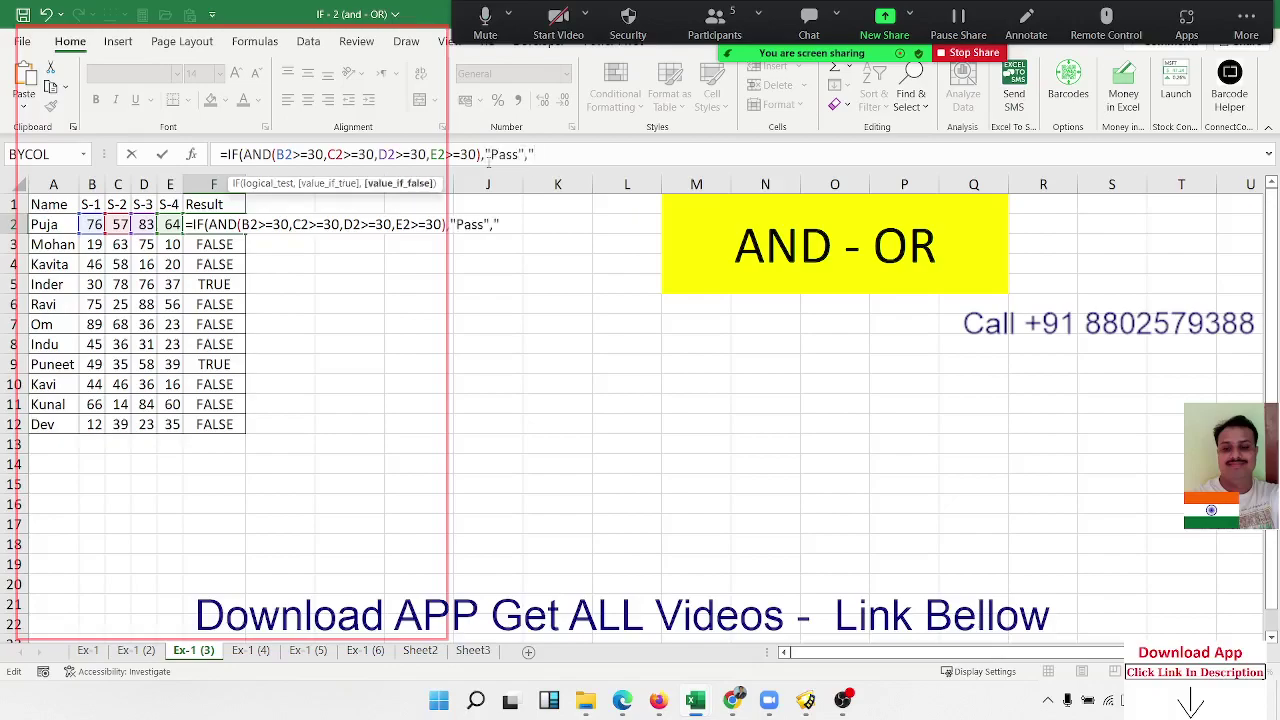
type("Fail")
type("\"")
key("Return")
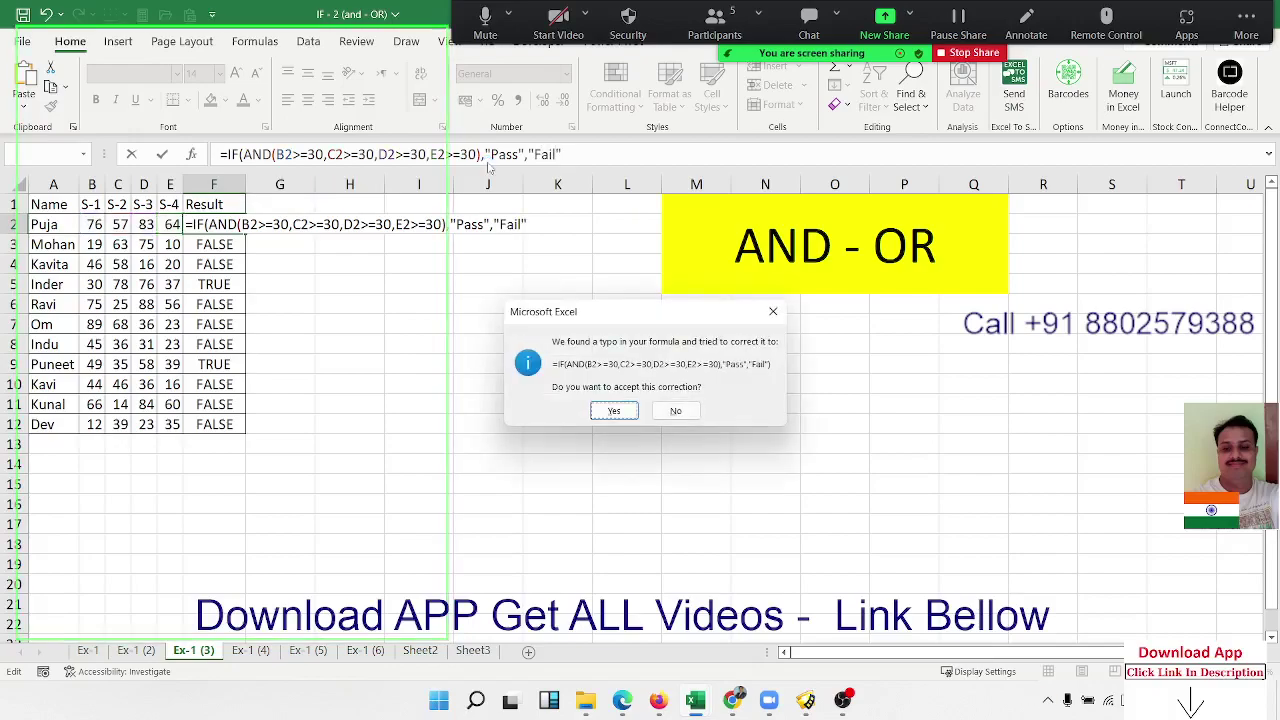
key("Return")
key("Down")
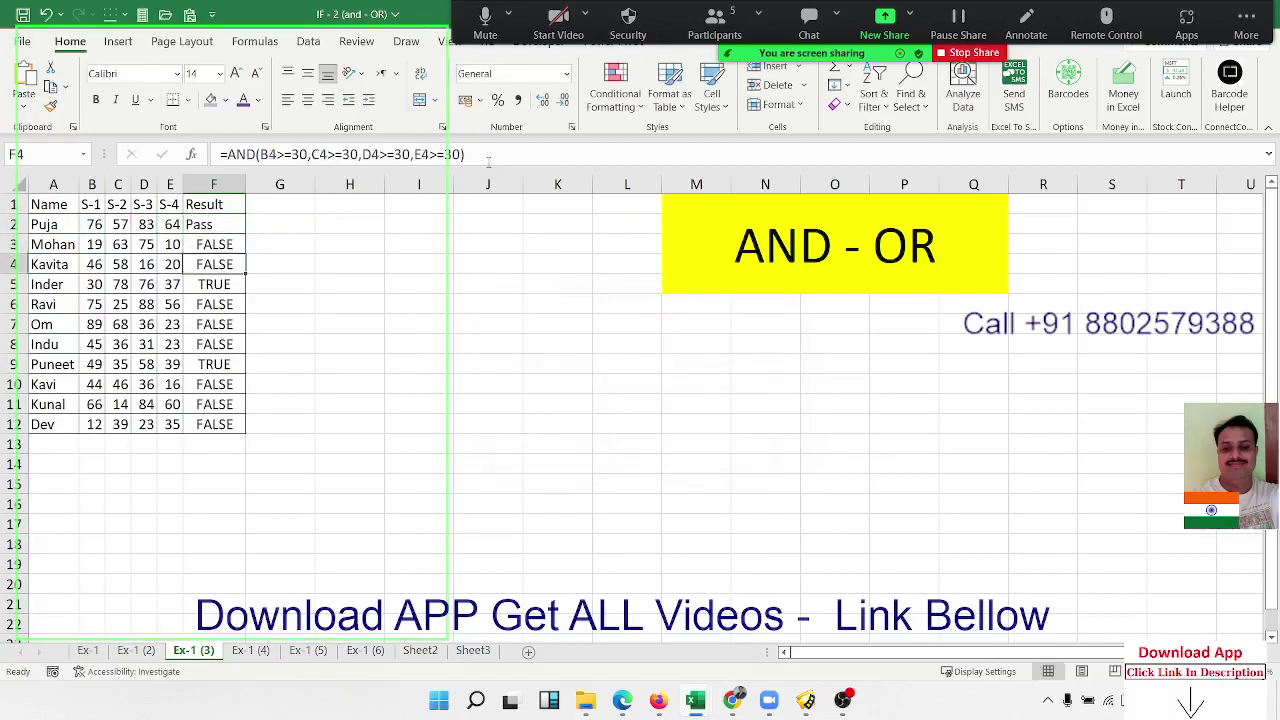
left_click(205, 223)
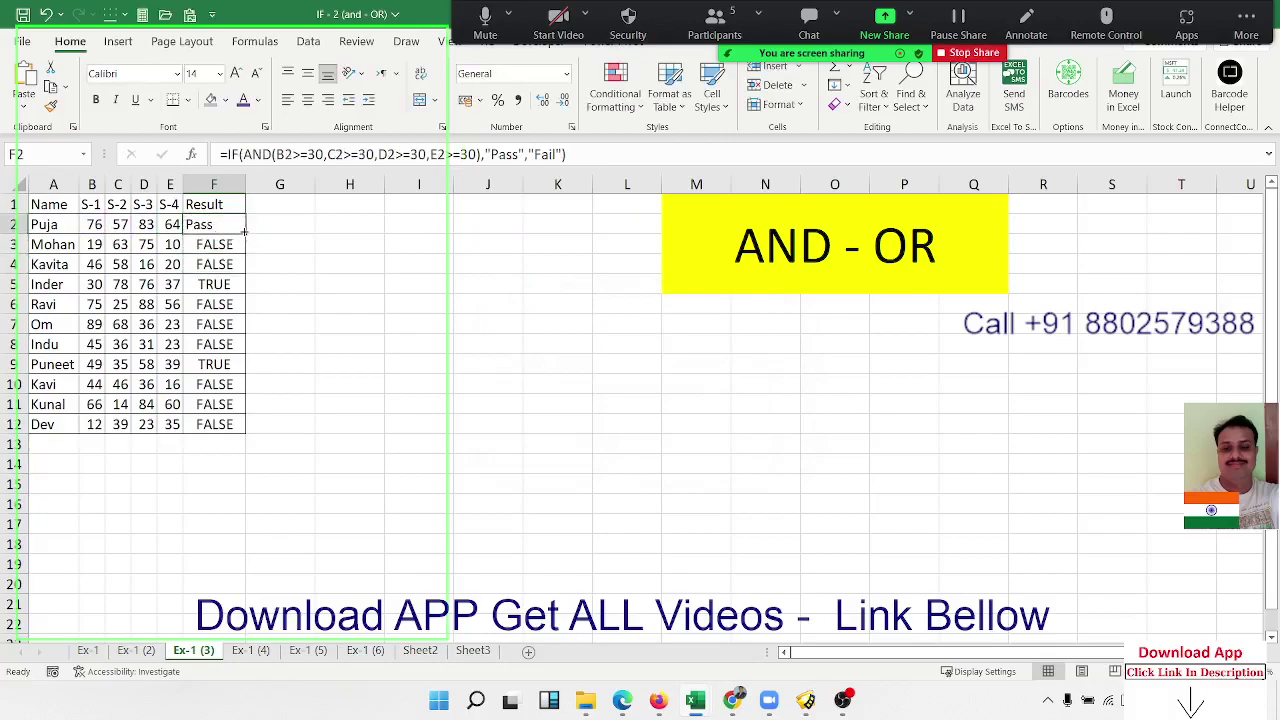
Step: Fill the IF(AND) Pass/Fail formula from F2 down to F12 and check the copied results
double_click(245, 229)
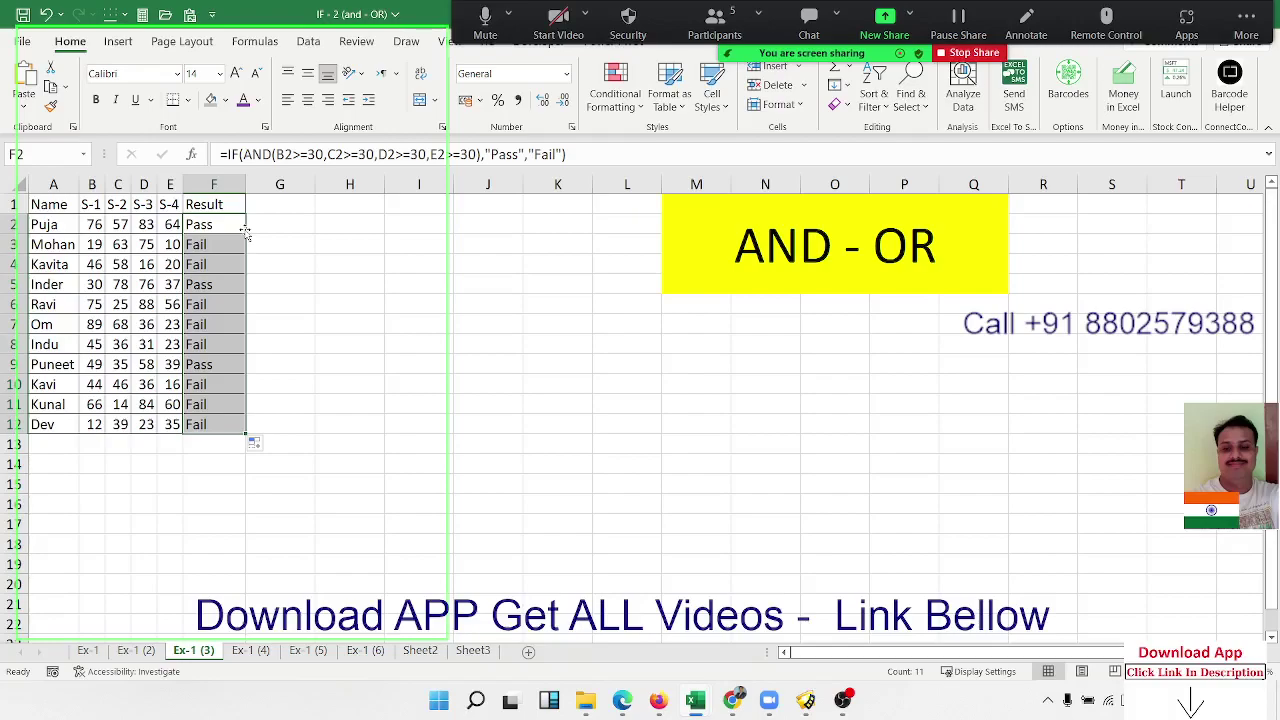
left_click(200, 264)
key("Down")
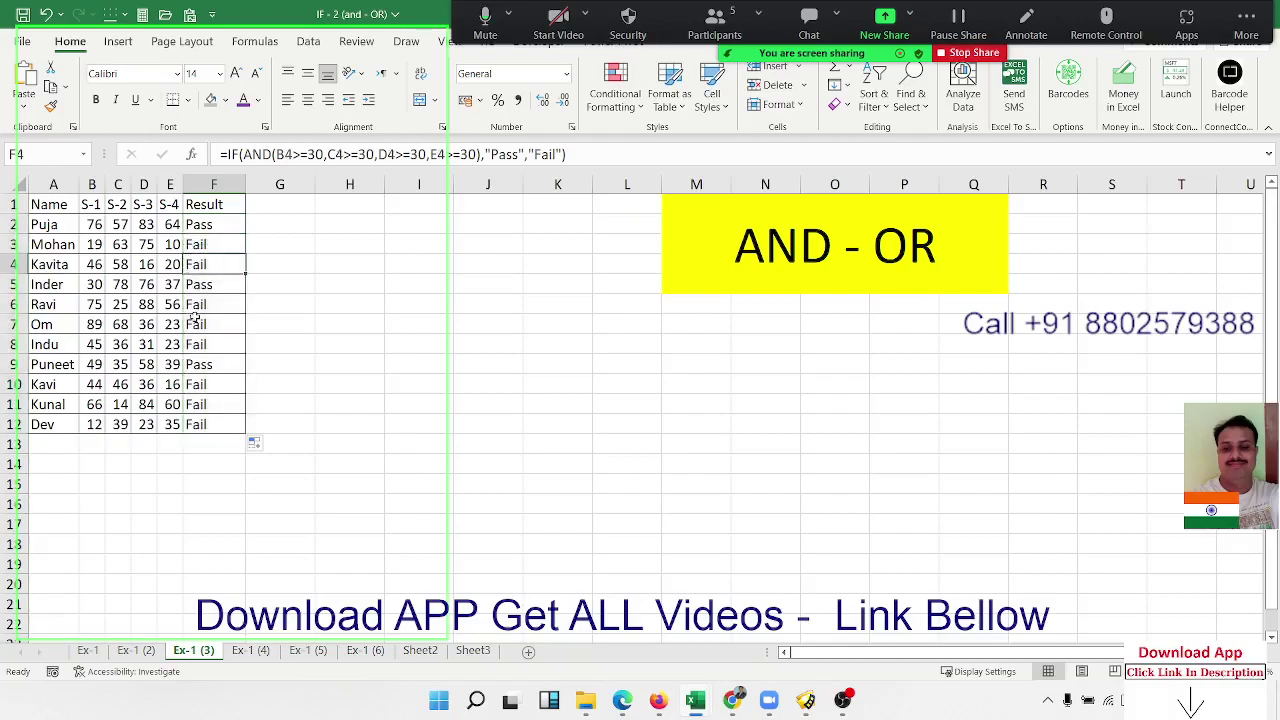
key("Down")
key("Down")
key("Down")
key("Down")
key("Down")
key("Down")
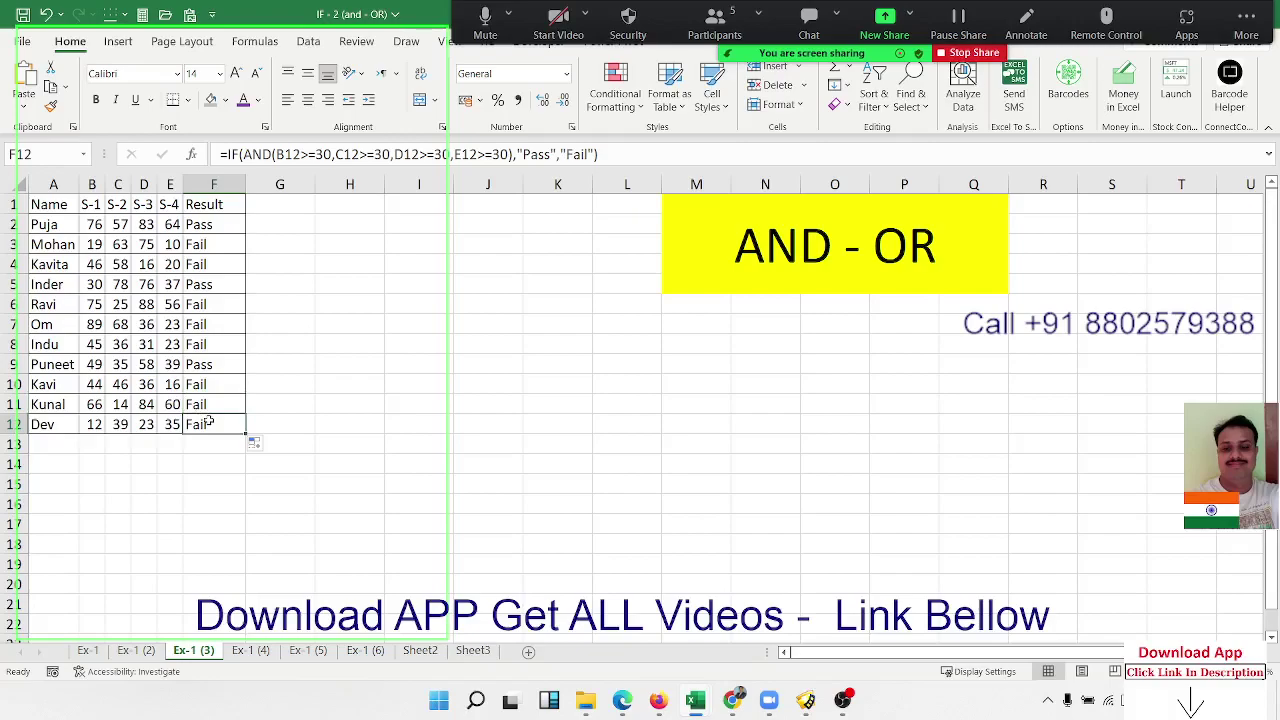
left_click(738, 22)
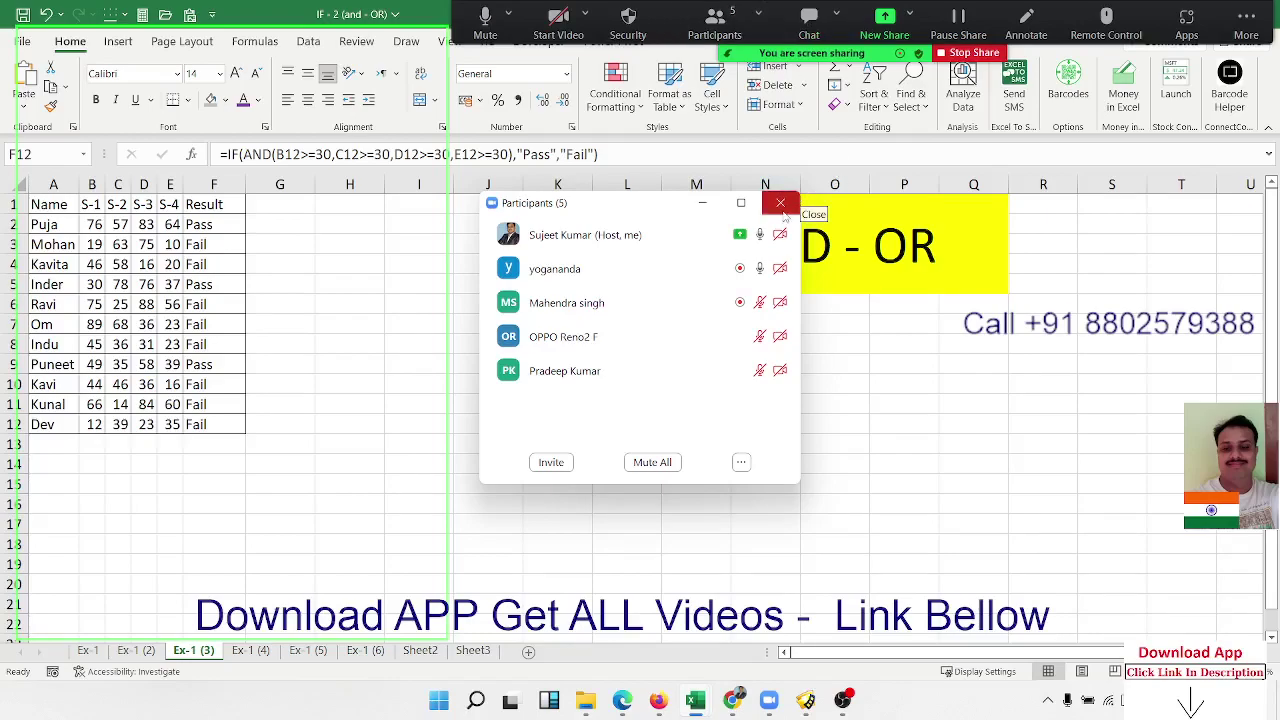
left_click(781, 204)
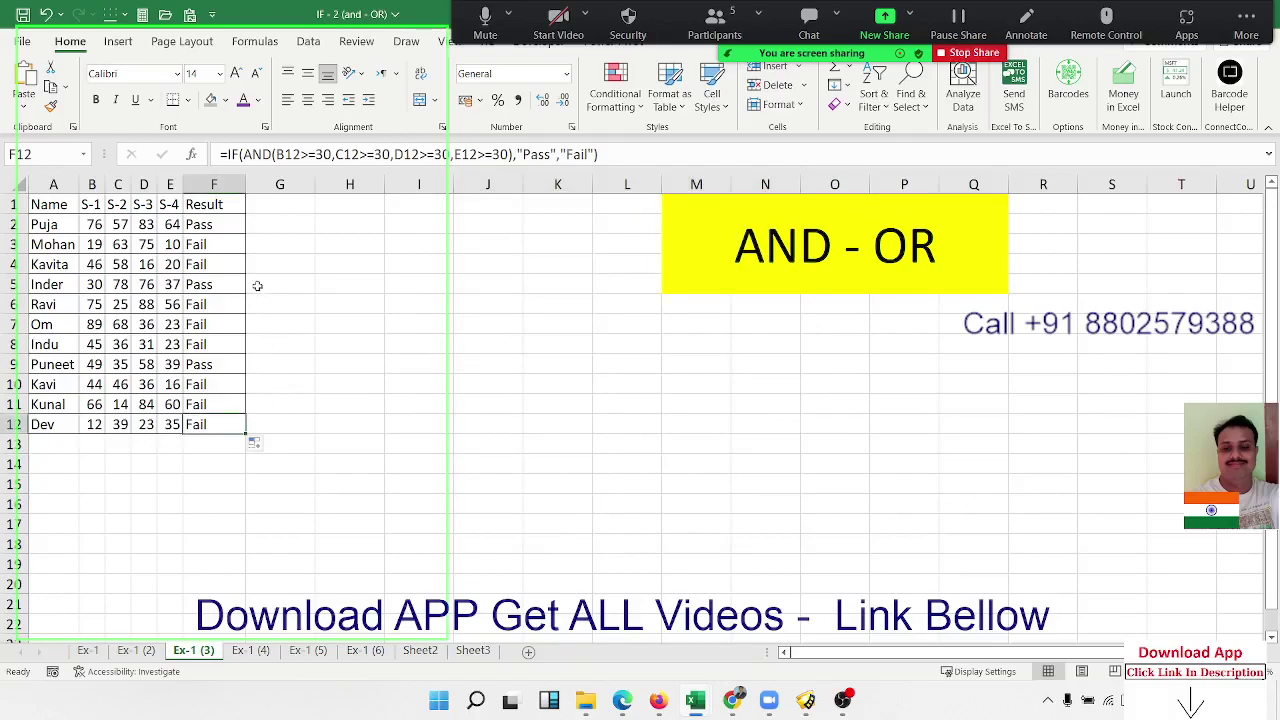
double_click(215, 226)
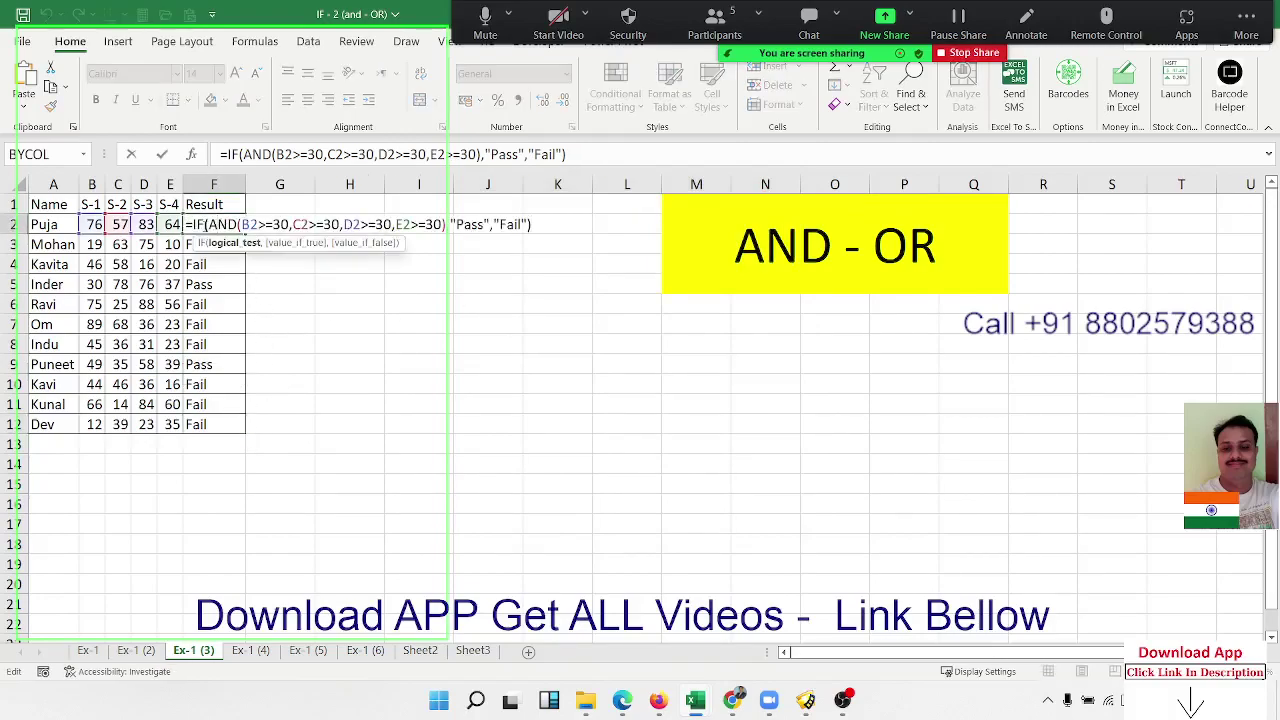
left_click_drag(204, 226, 237, 227)
left_click(241, 226)
left_click_drag(241, 226, 445, 225)
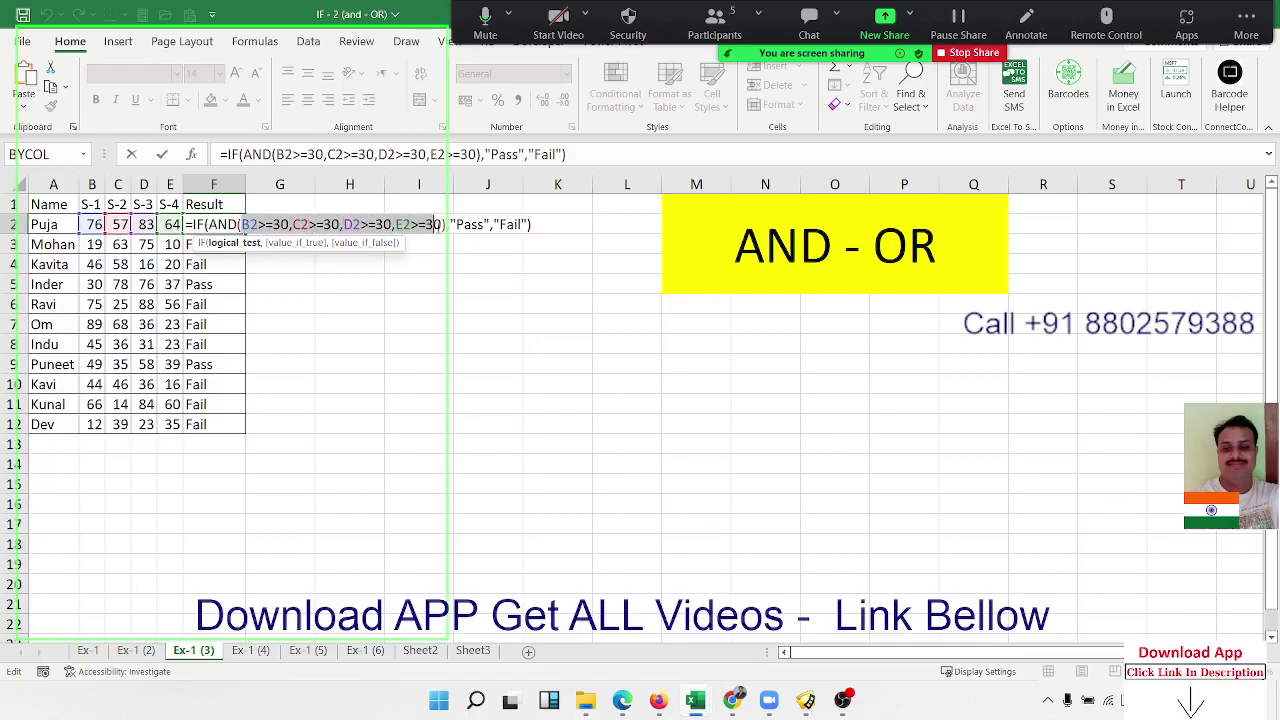
left_click_drag(445, 225, 441, 225)
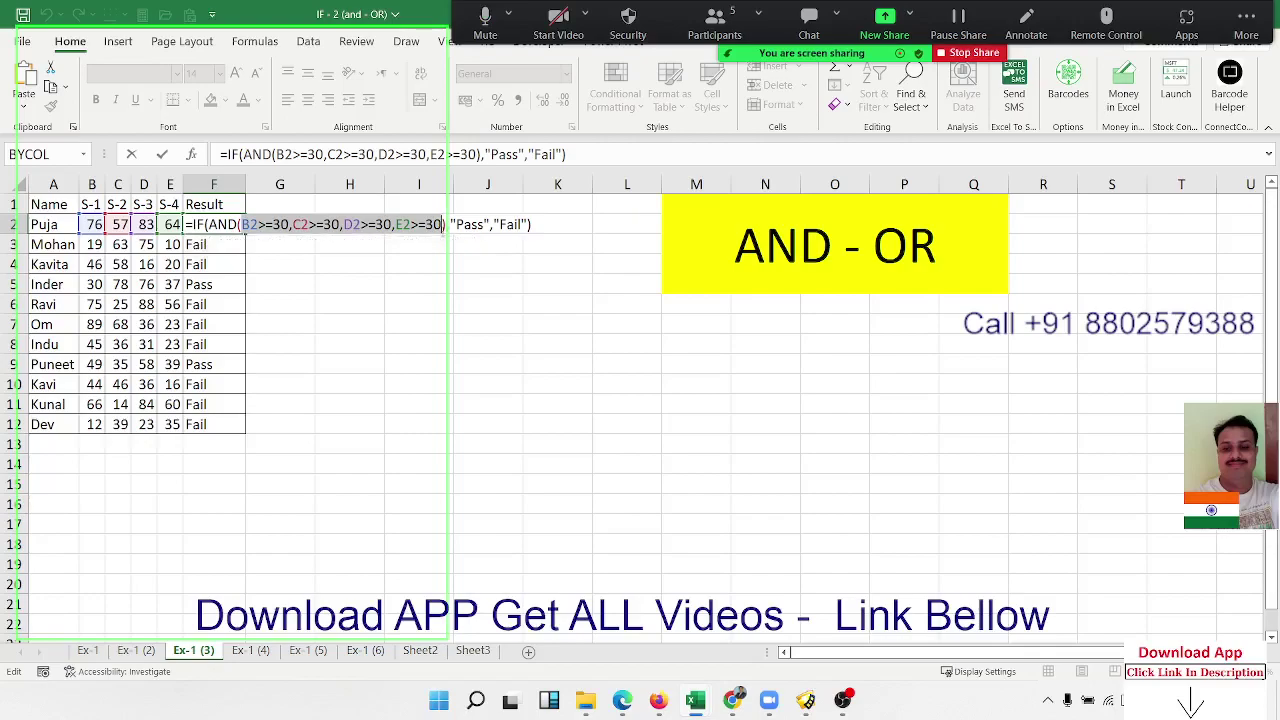
key("Return")
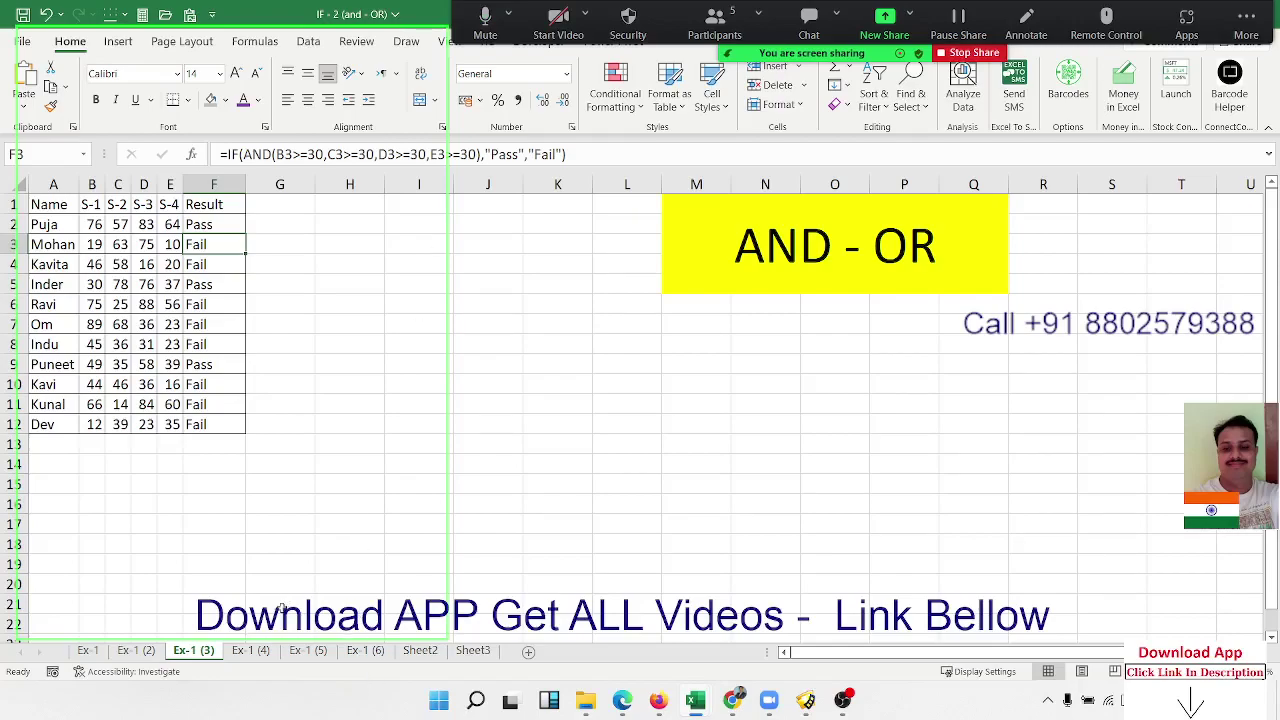
Step: On the Ex-1 (4) sheet, clear the St formulas in F2:F12 and return to F1
left_click(251, 651)
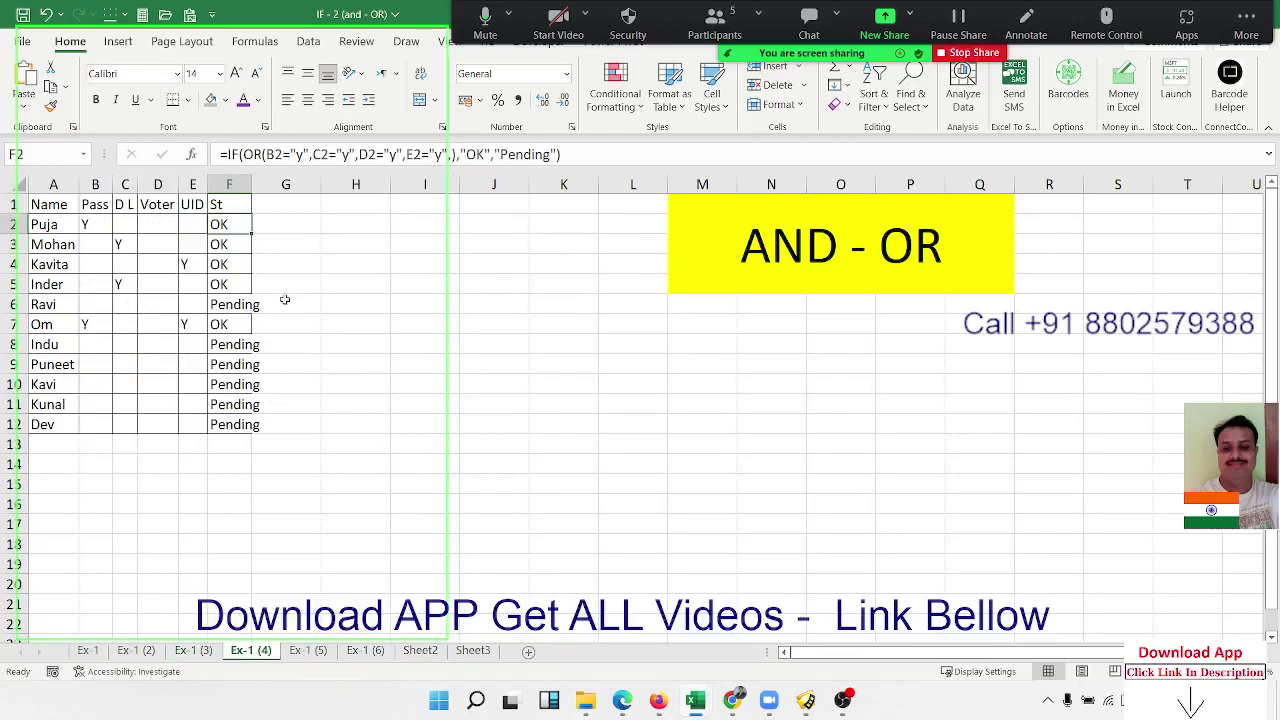
key("ctrl+shift+Down")
key("Delete")
key("Up")
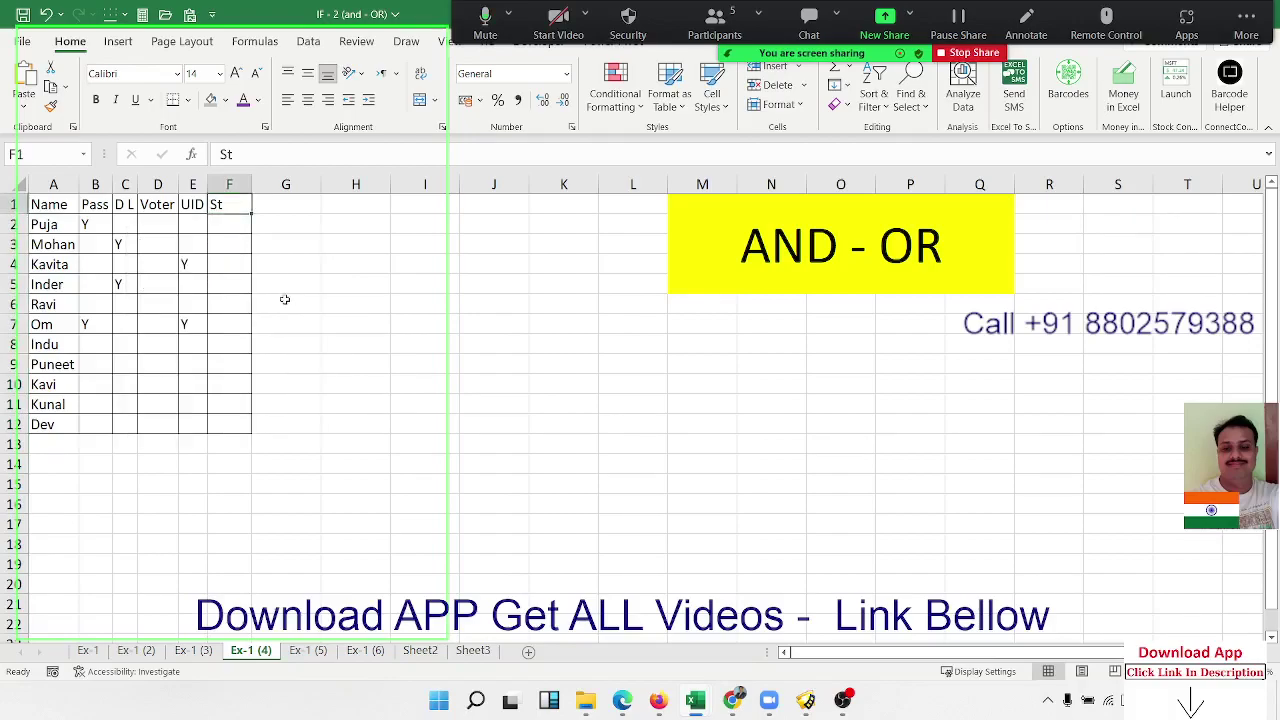
left_click(35, 238)
left_click(38, 227)
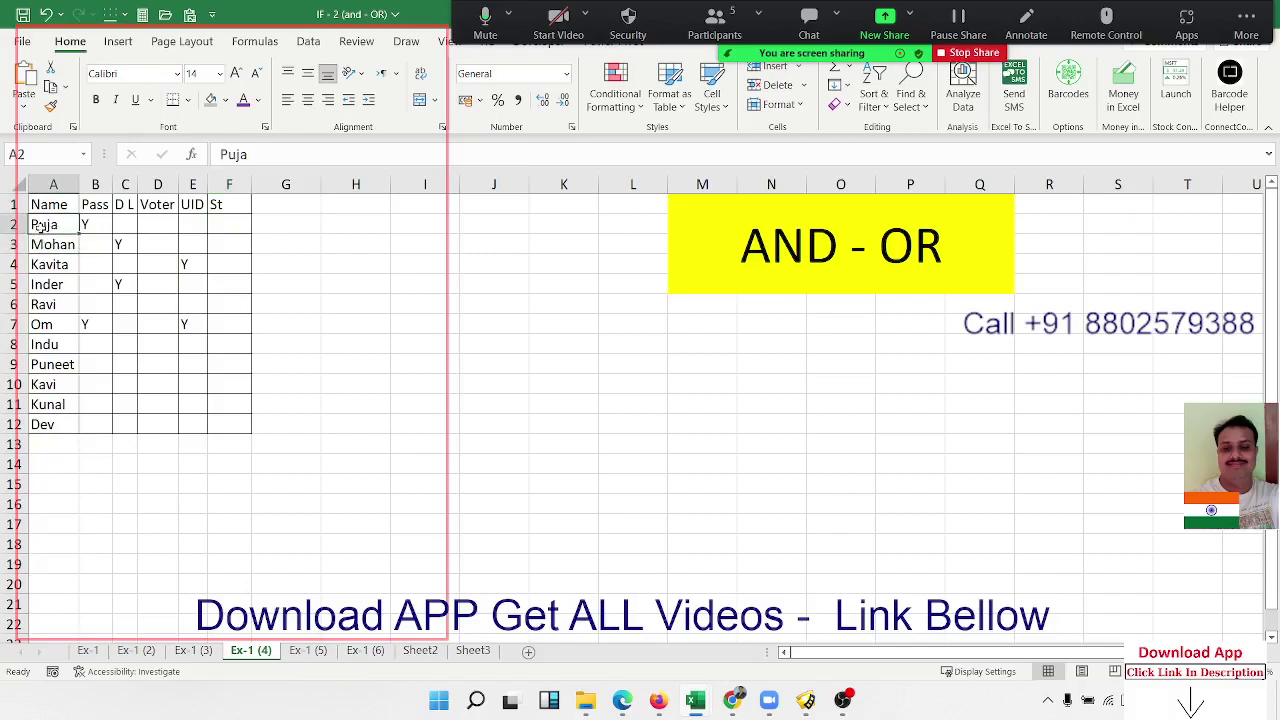
left_click(105, 210)
left_click(124, 205)
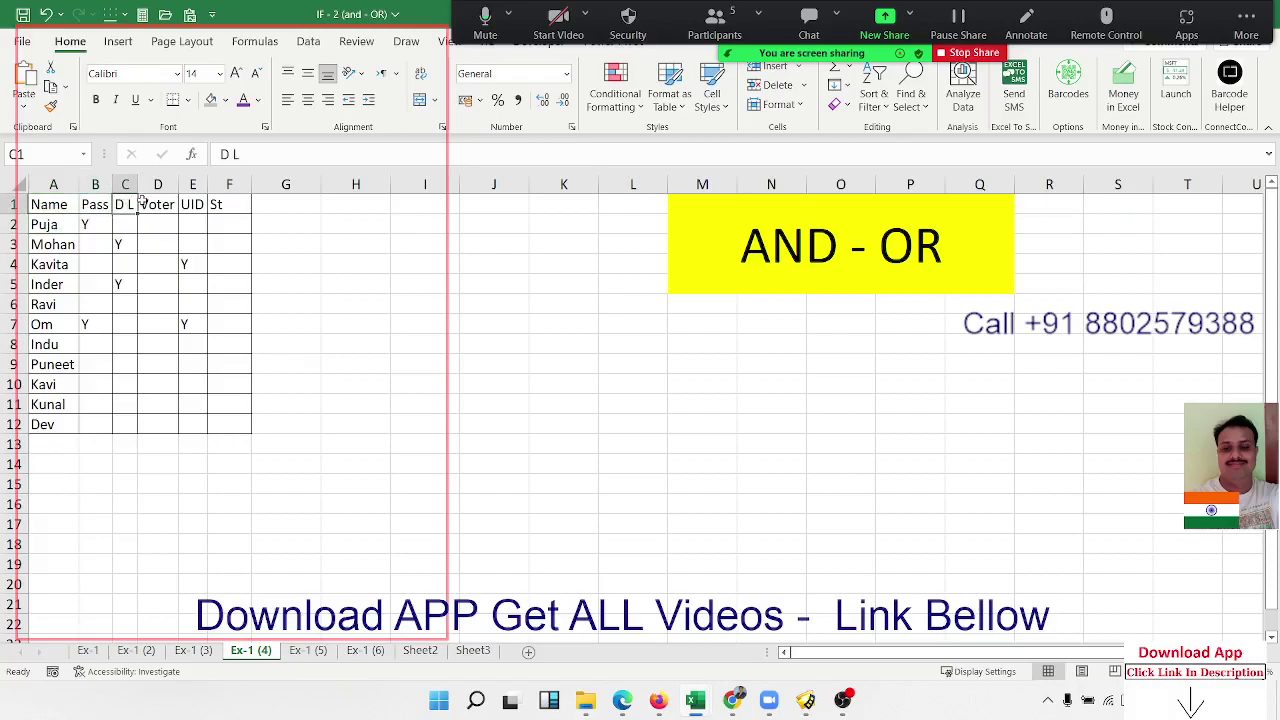
left_click(158, 205)
left_click(222, 216)
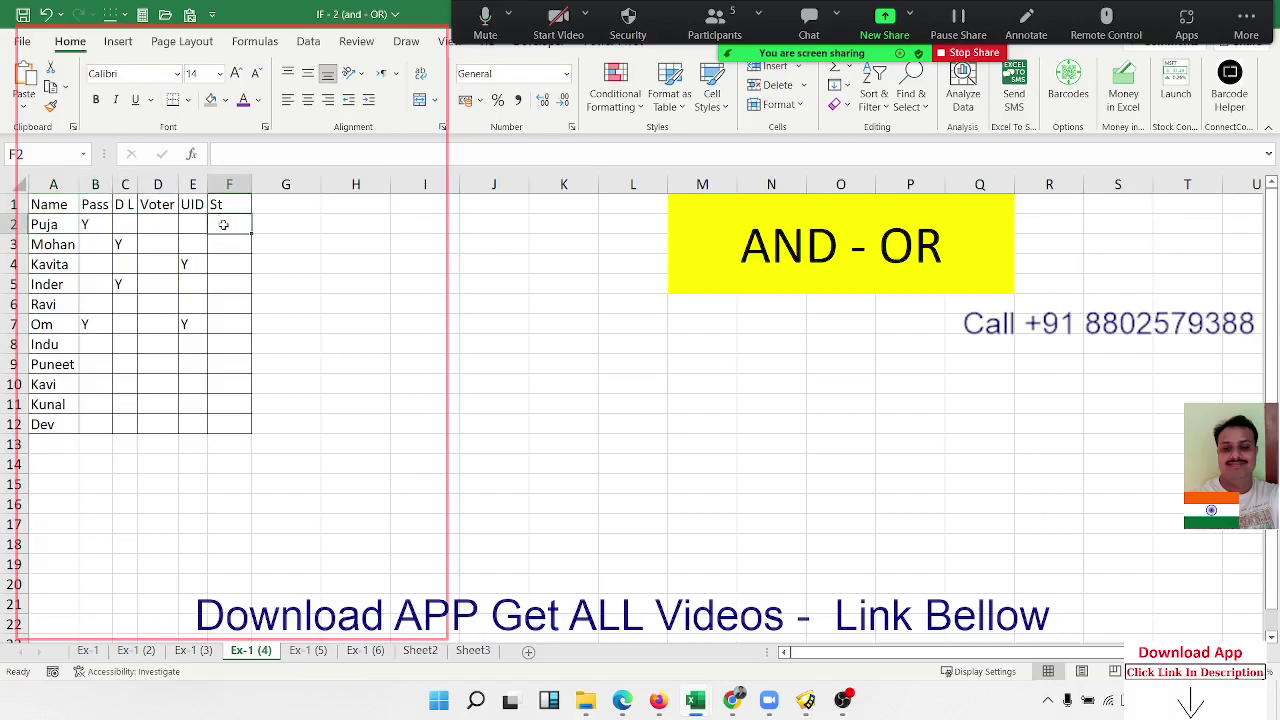
left_click_drag(192, 224, 89, 227)
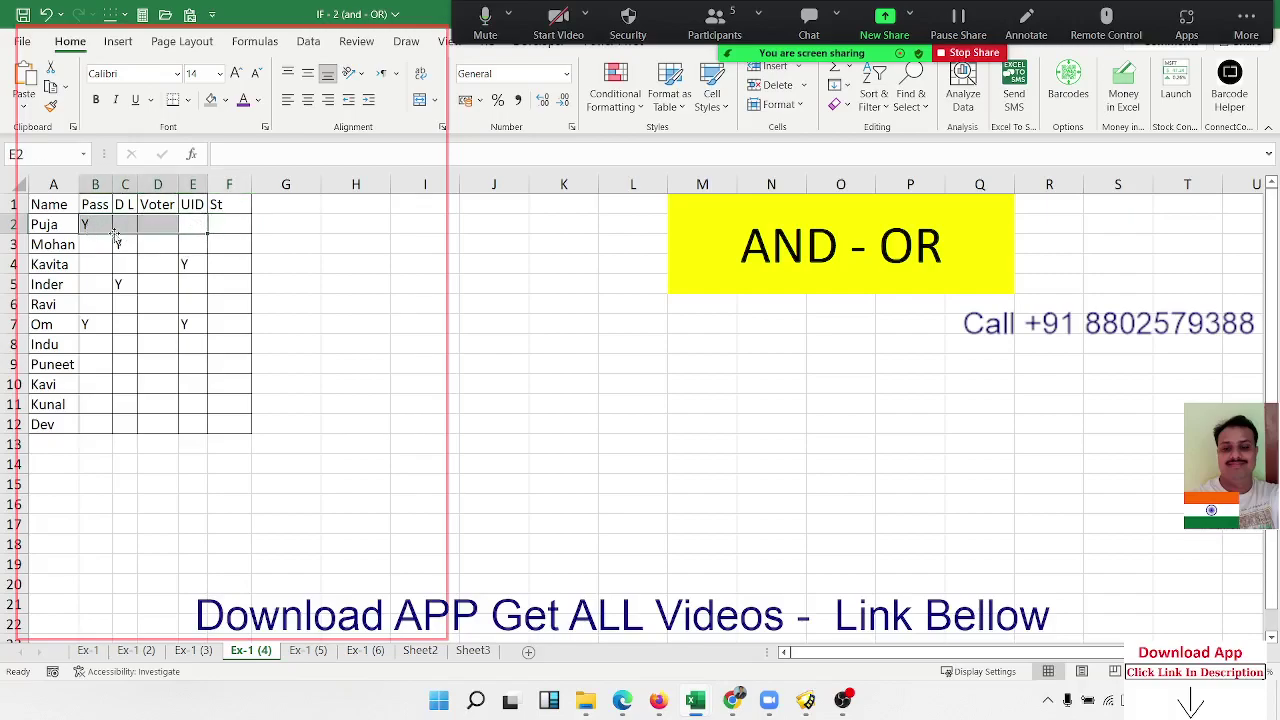
left_click(192, 244)
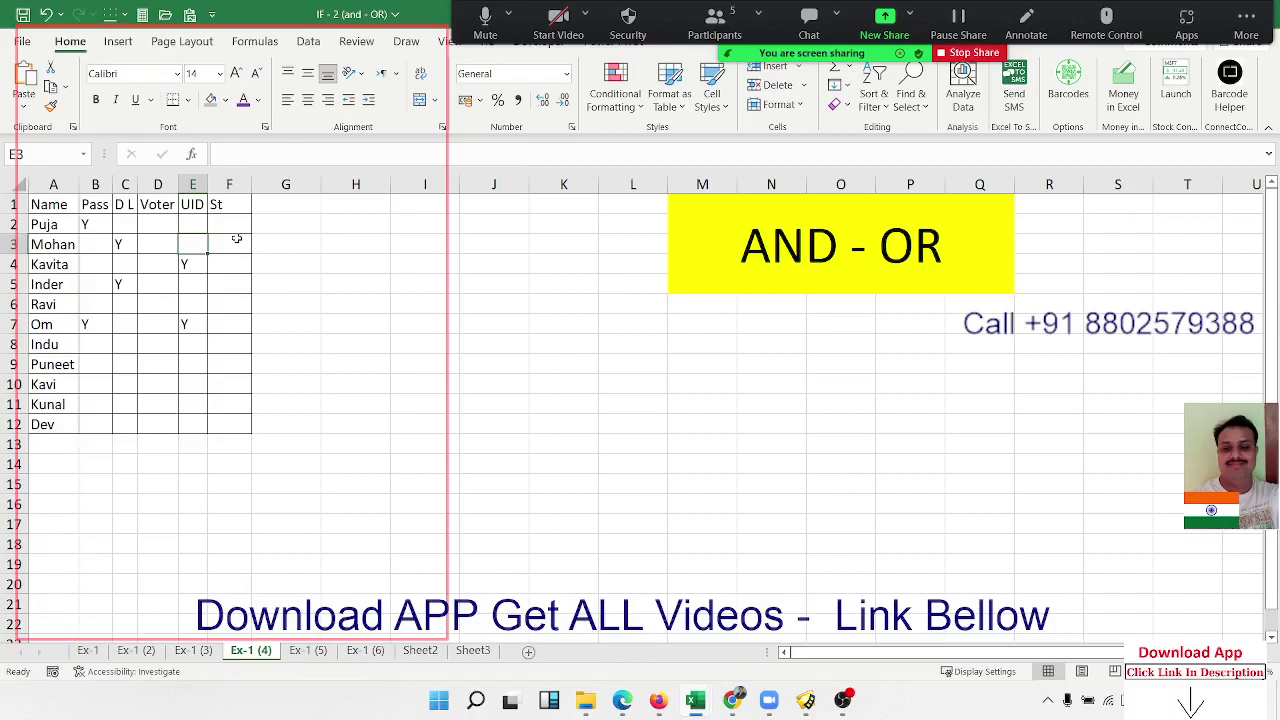
left_click_drag(95, 226, 186, 217)
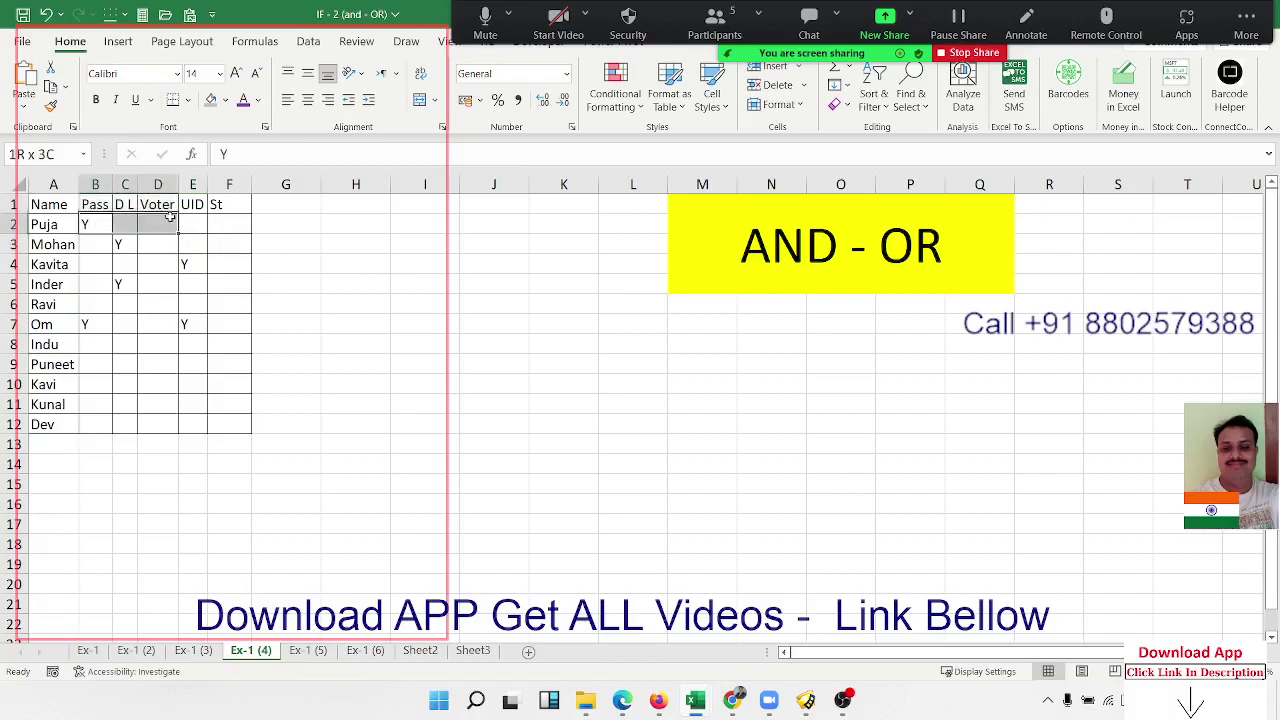
left_click(237, 222)
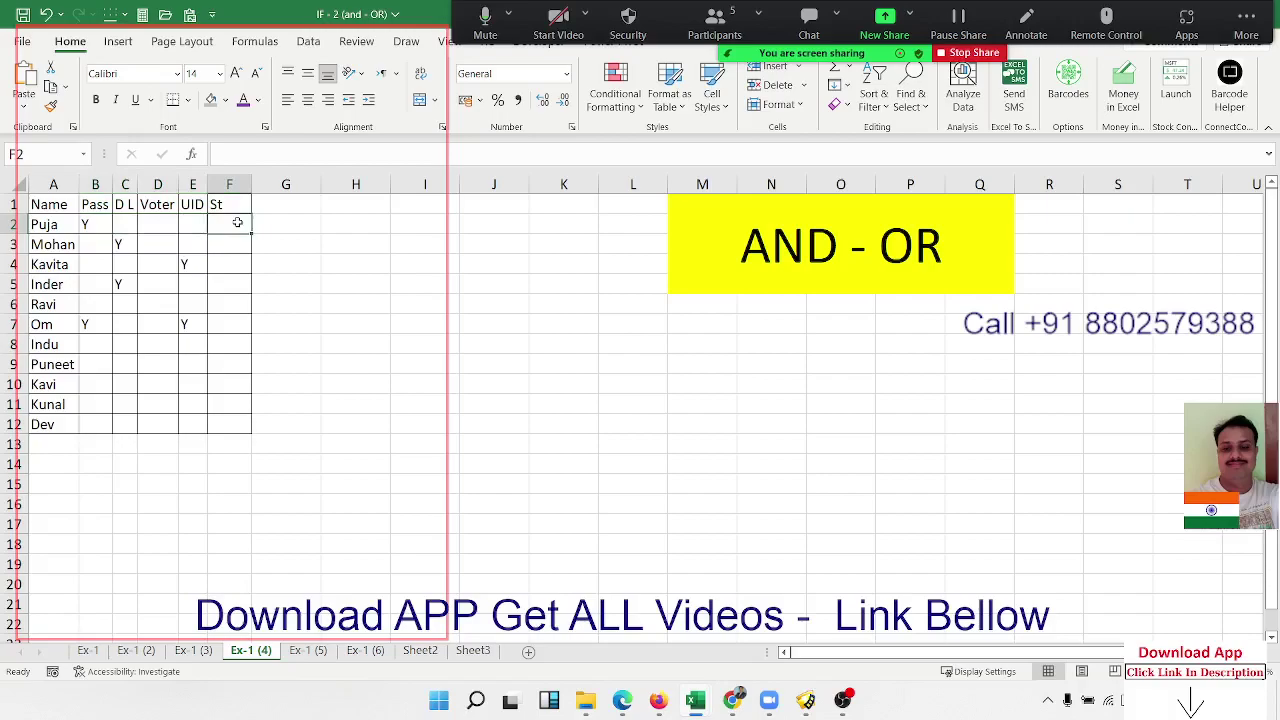
Step: Enter =OR(B2="y",C2="y",D2="y",E2="y") in F2
type("=or")
key("Tab")
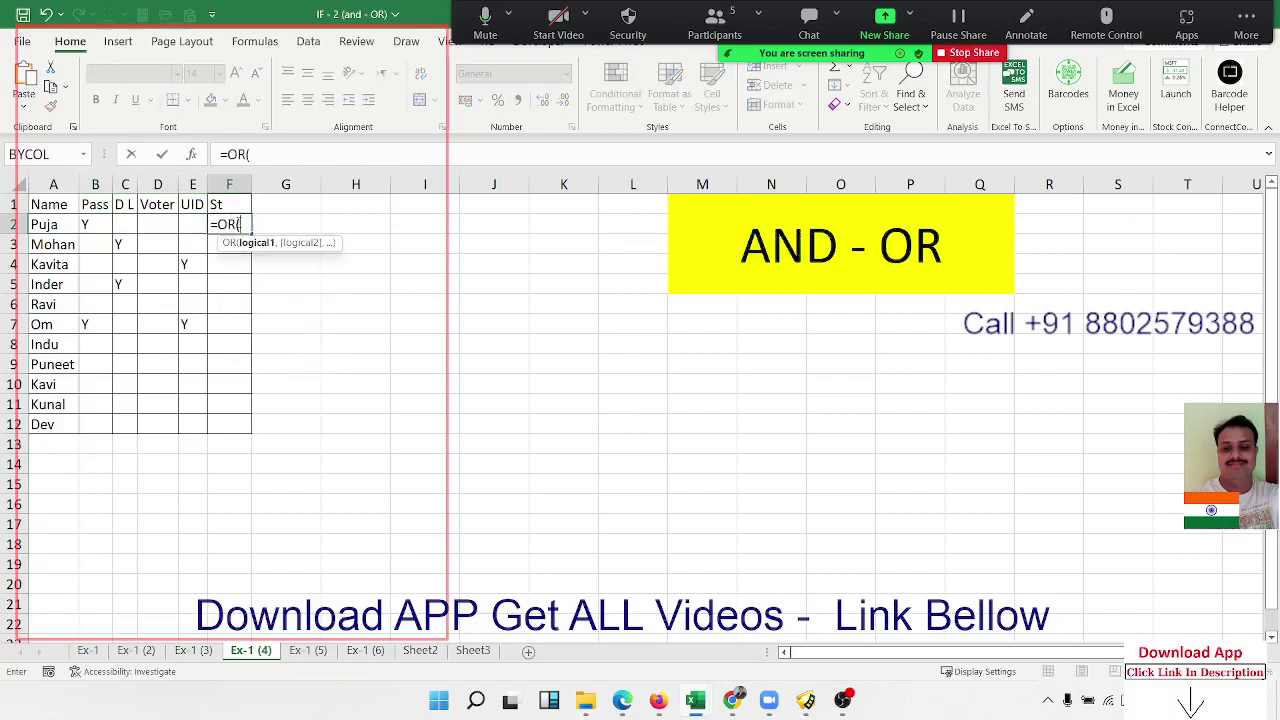
left_click(97, 221)
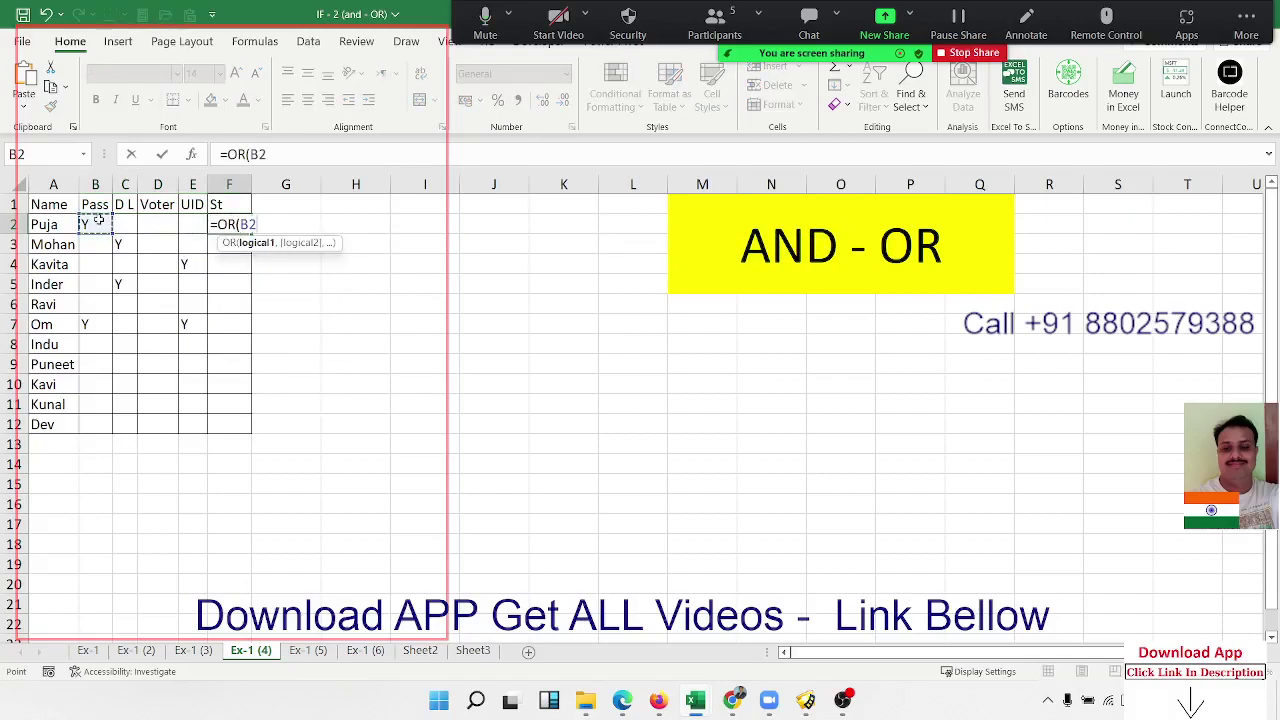
type("=\"y")
type("\",")
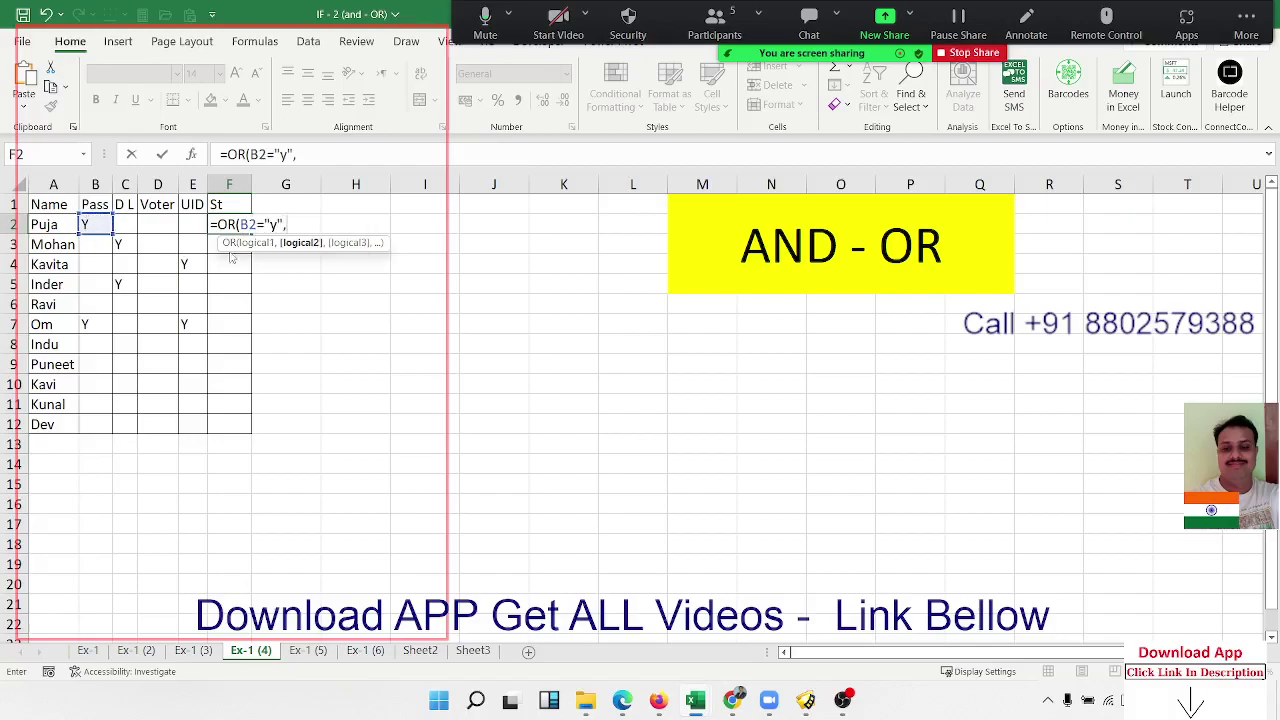
left_click(119, 221)
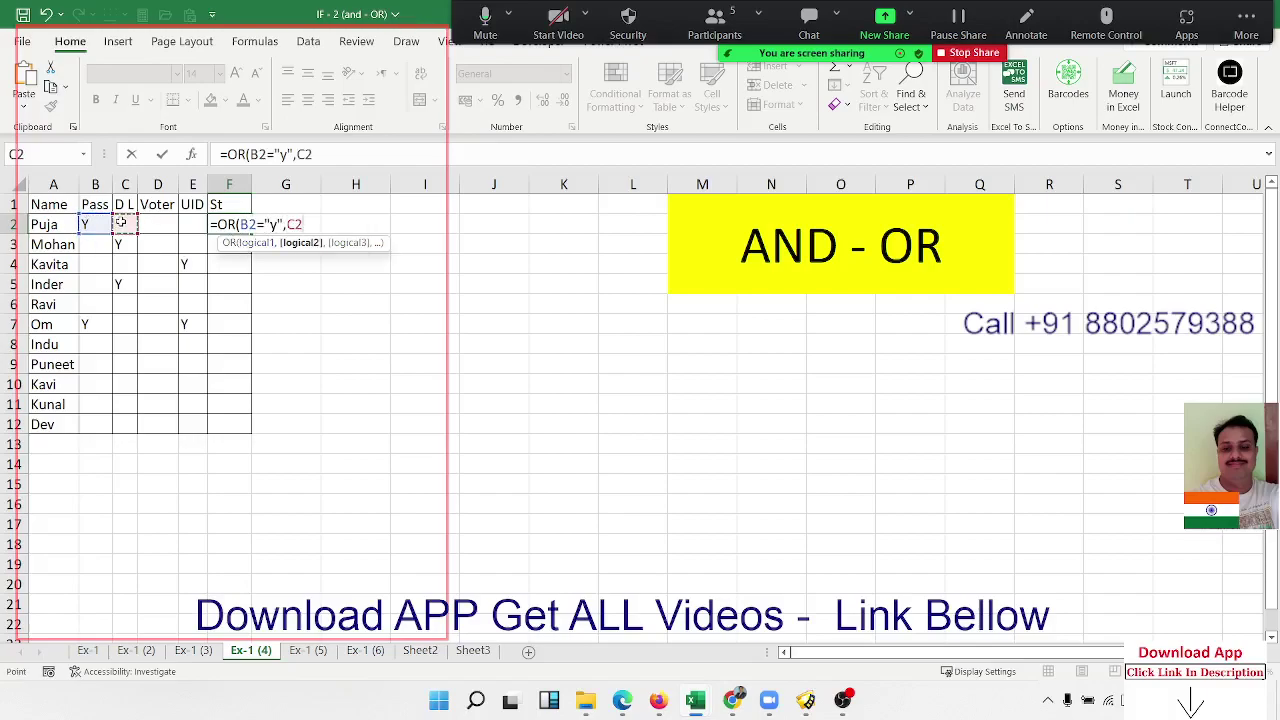
type("=\"y\"")
type(",")
left_click(149, 223)
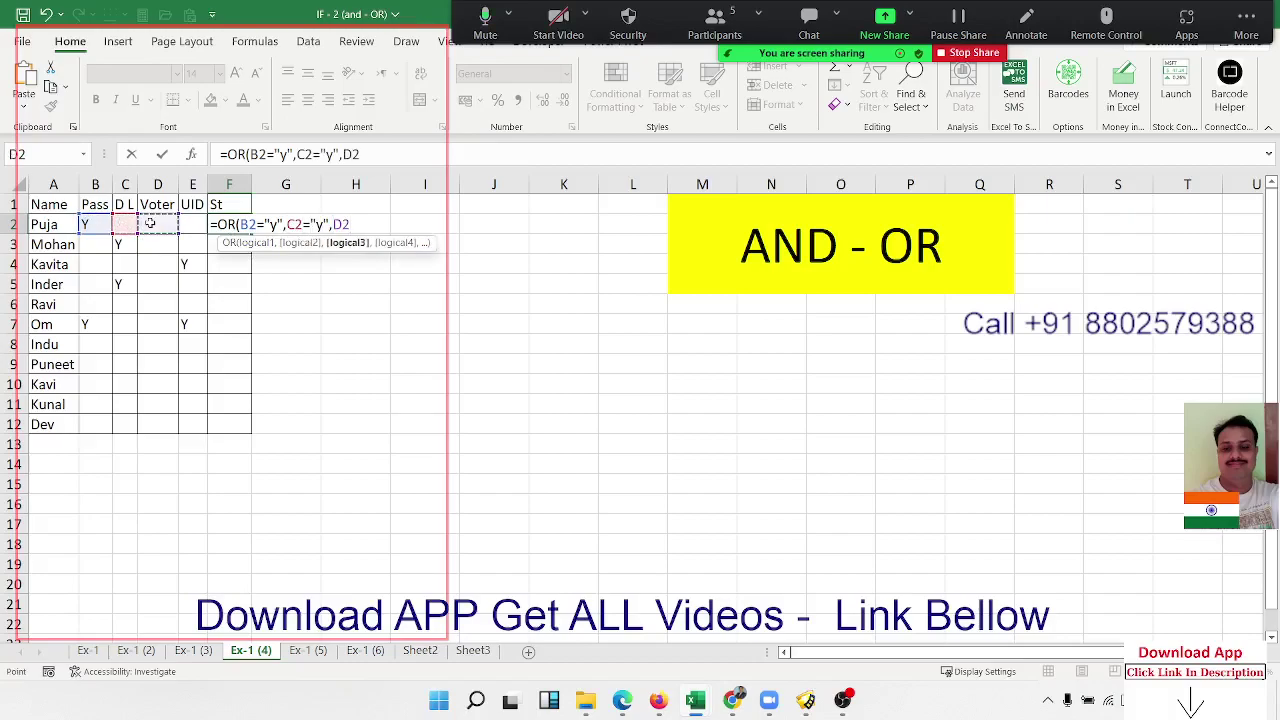
type("=\"y\"")
type(",")
left_click(189, 223)
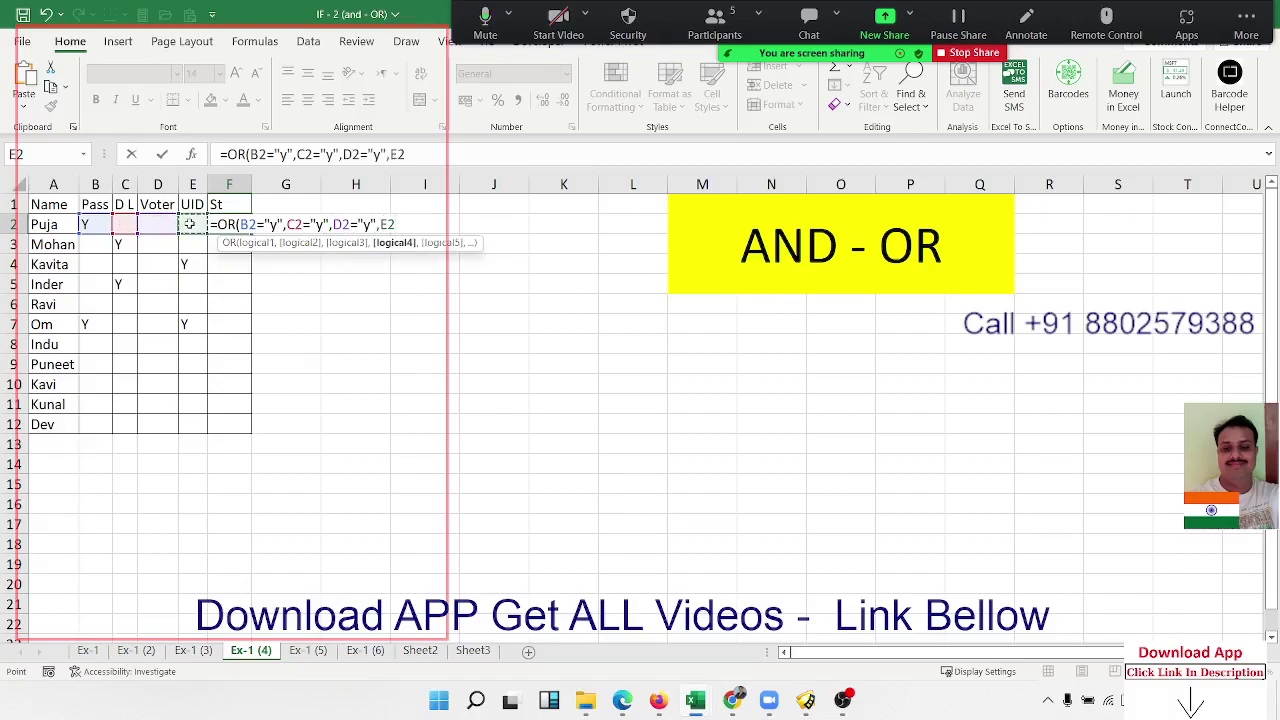
type("=\"y\"")
type(")")
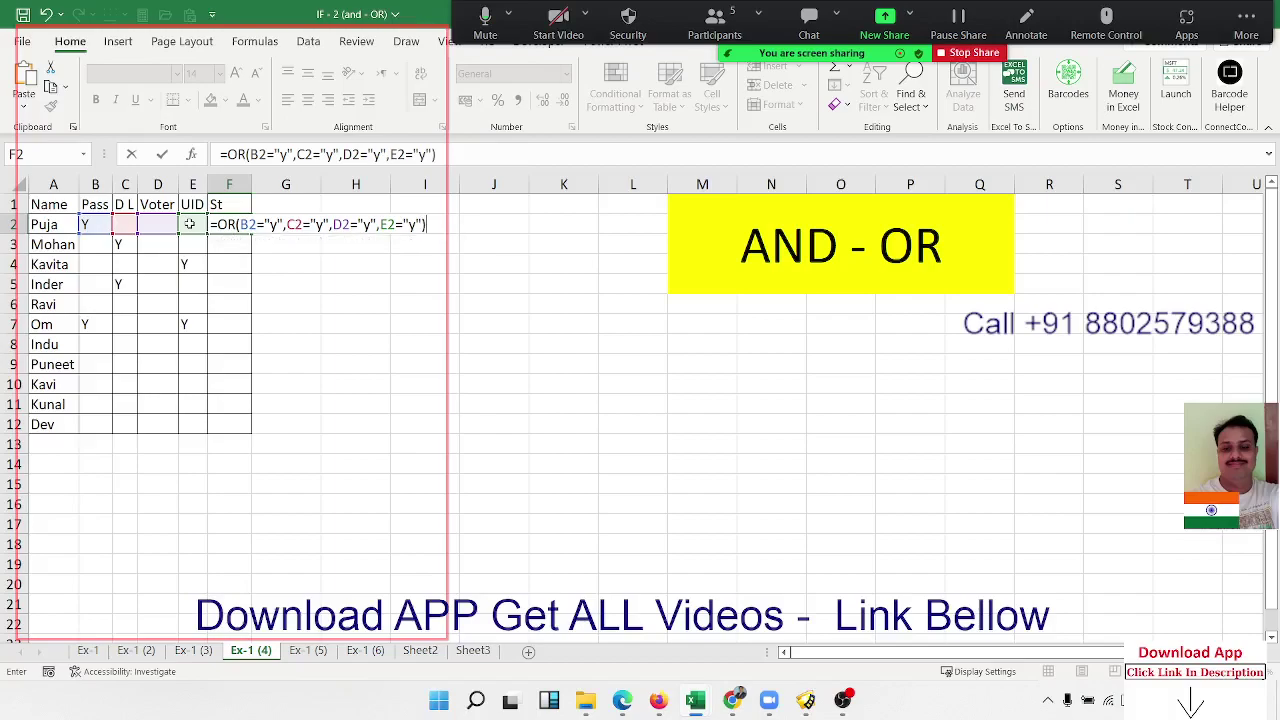
key("Return")
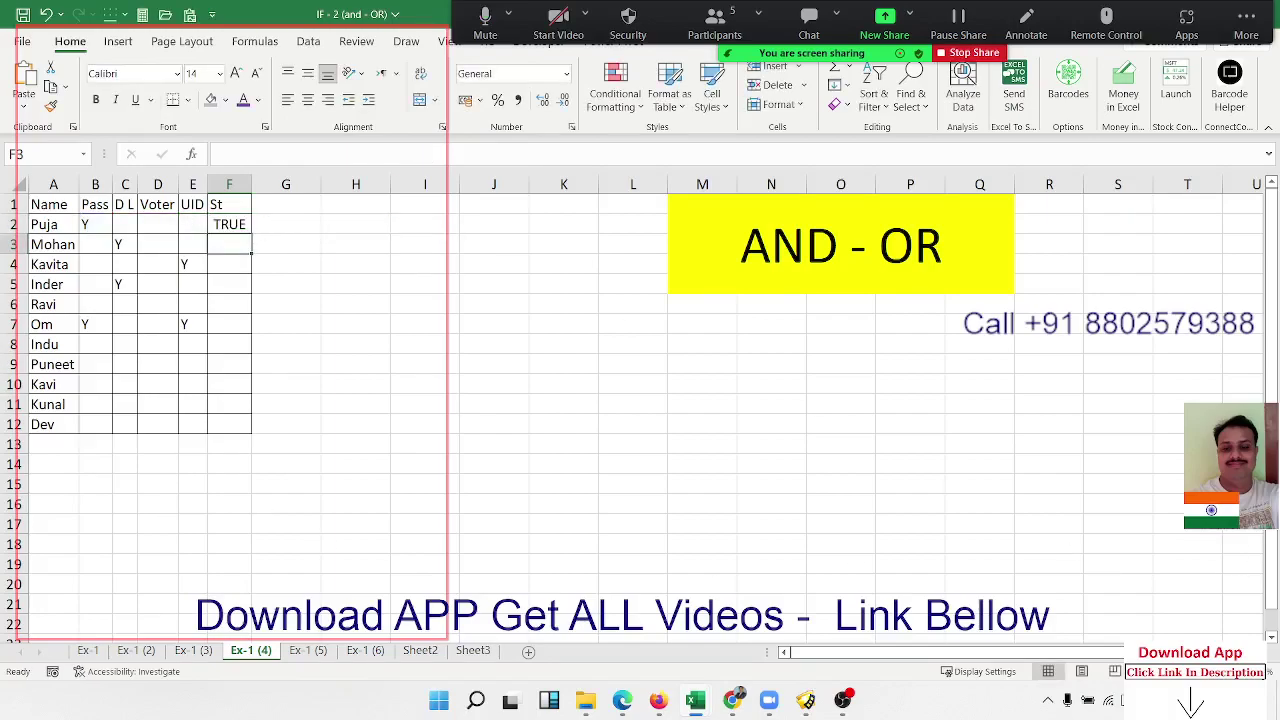
Step: Fill the OR formula from F2 down to F12
left_click(240, 230)
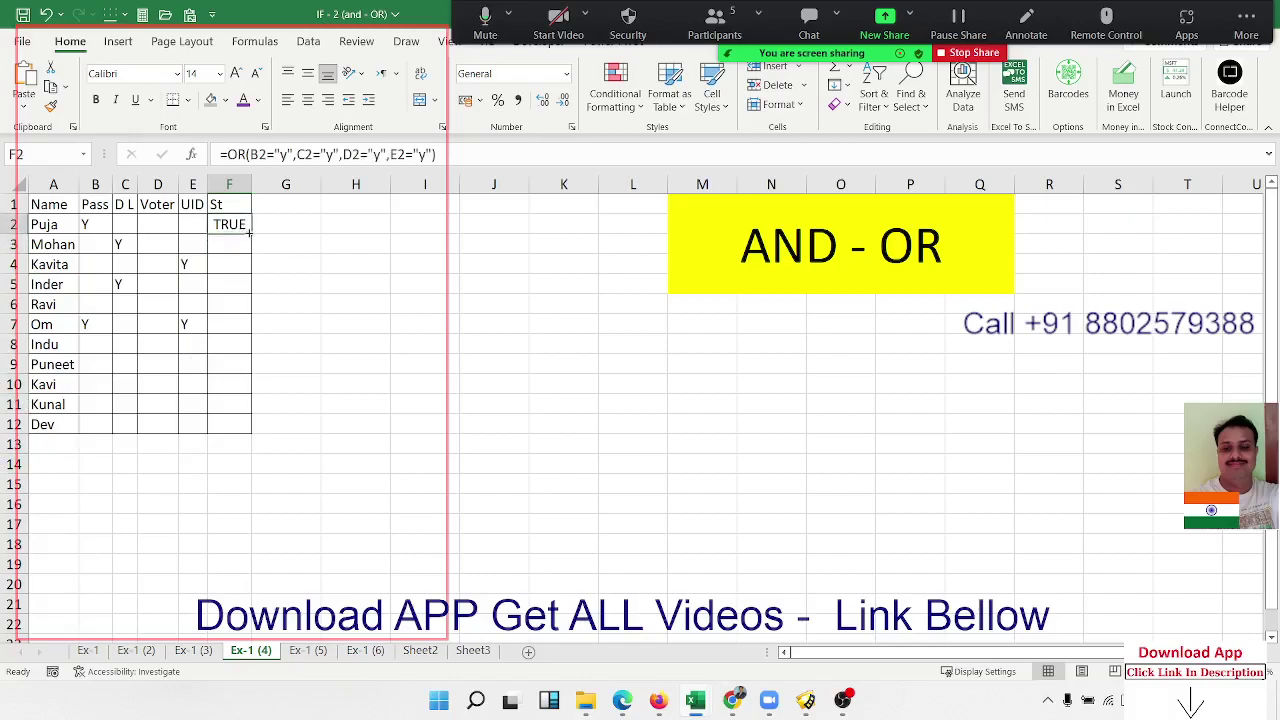
double_click(249, 232)
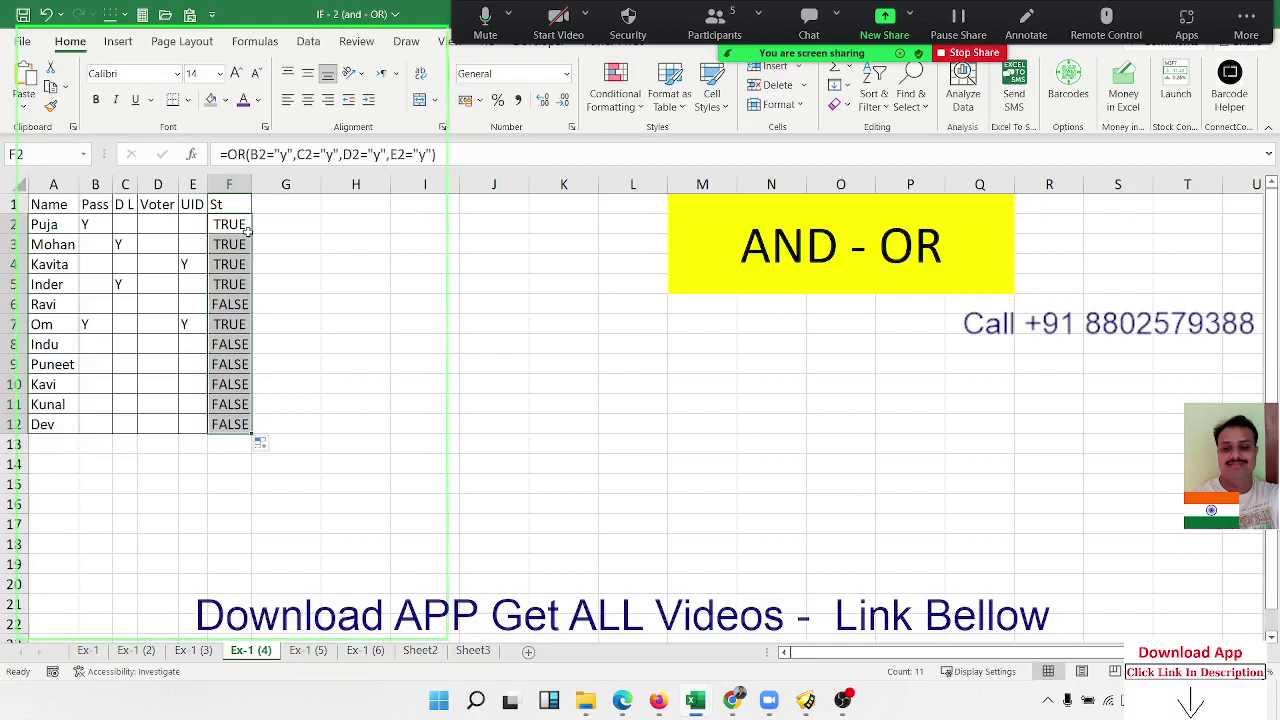
double_click(240, 226)
Step: Wrap F2's OR test in IF so it returns "OK" or "Pending"
left_click(215, 225)
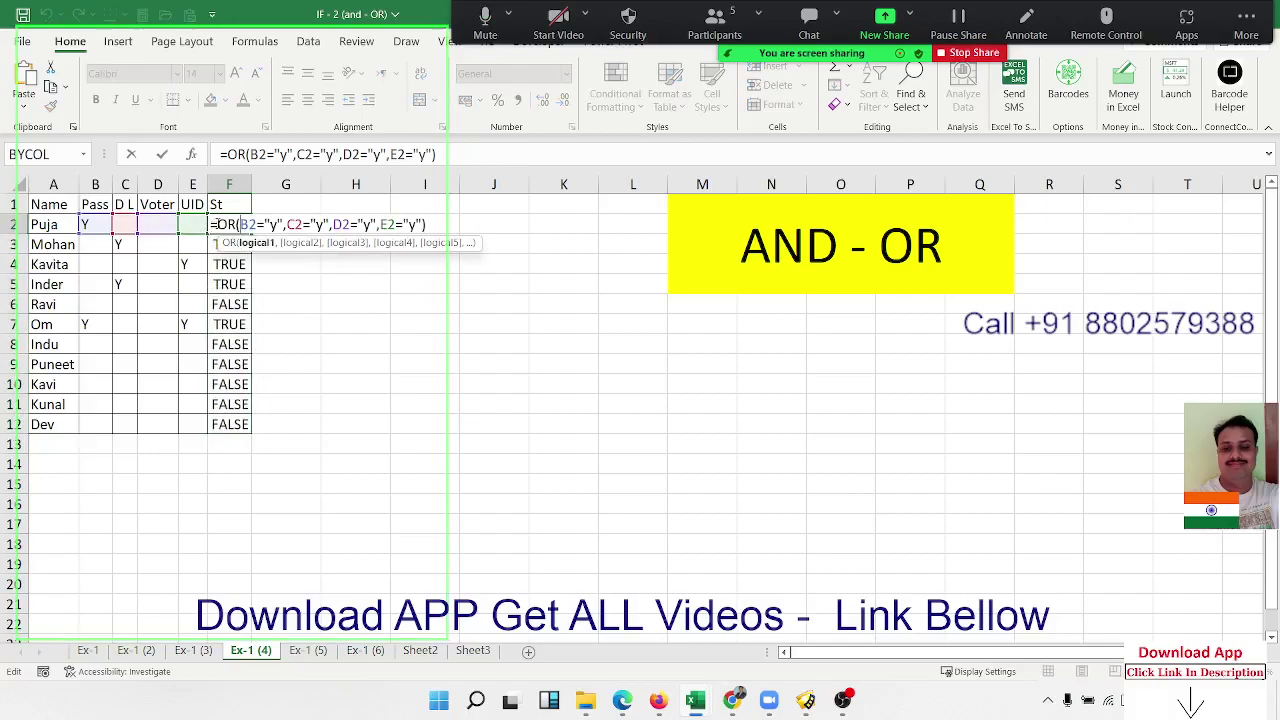
type("if")
key("Tab")
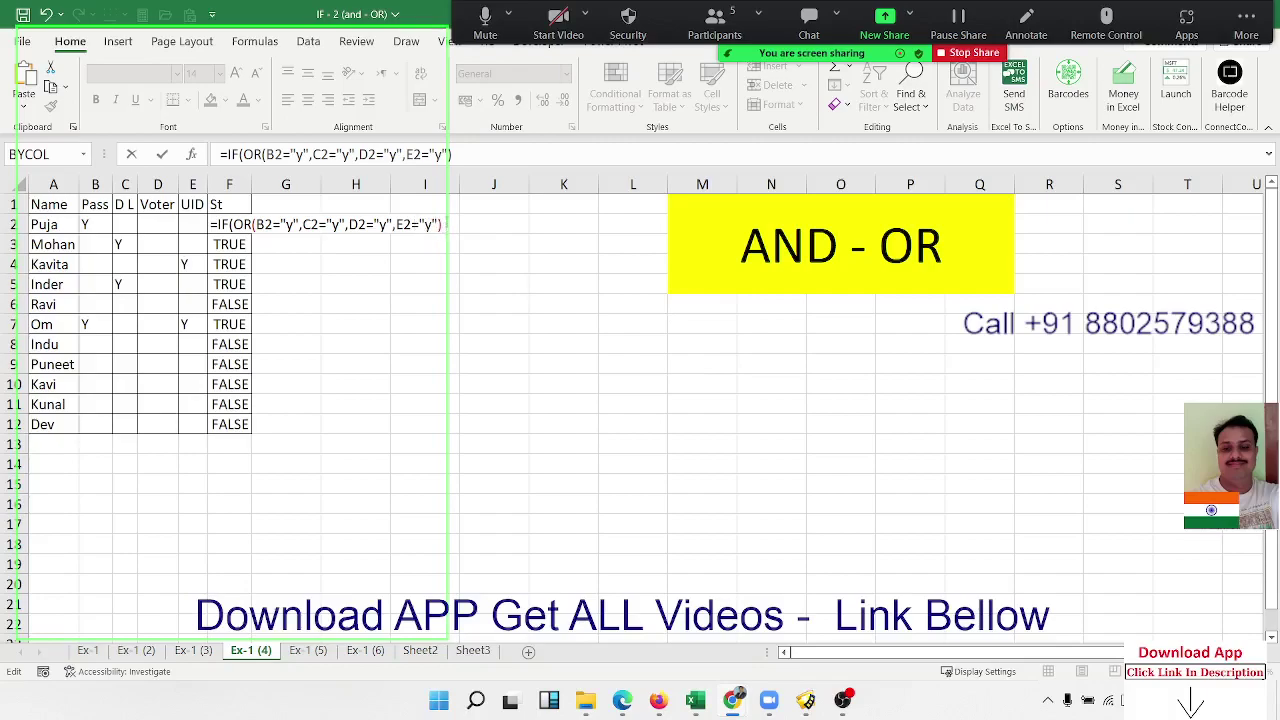
left_click(445, 224)
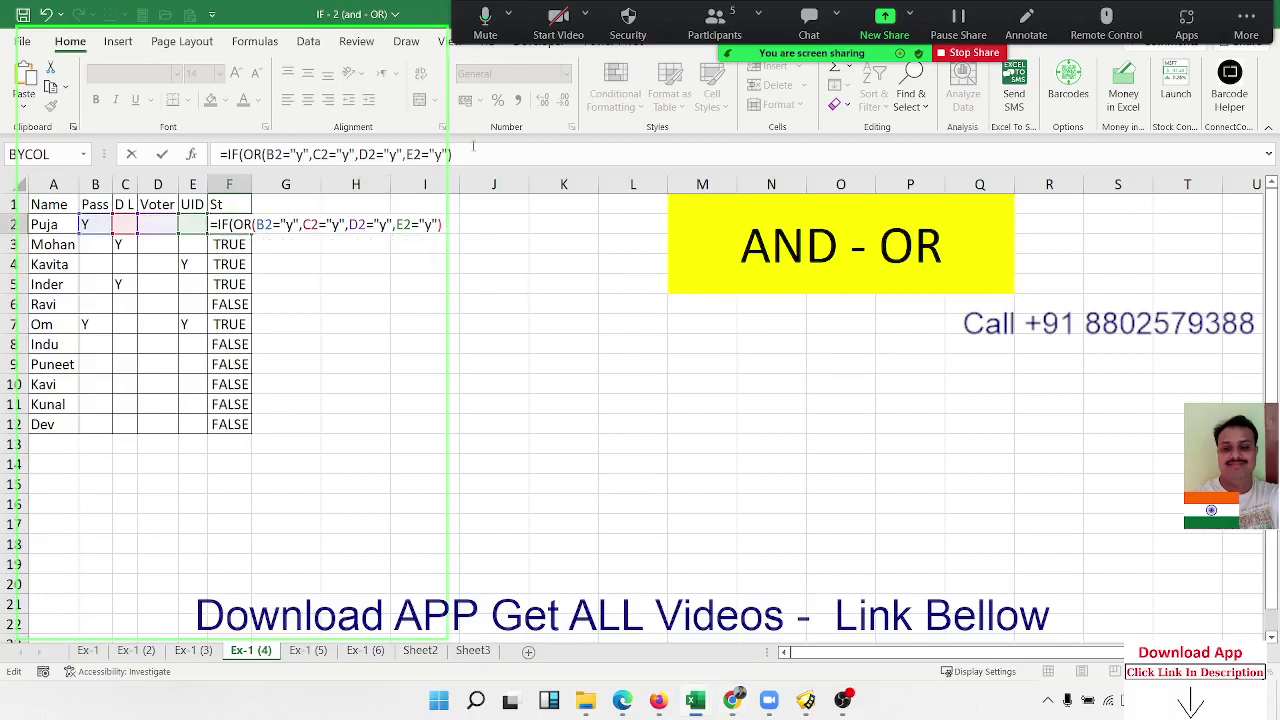
type(",\"O")
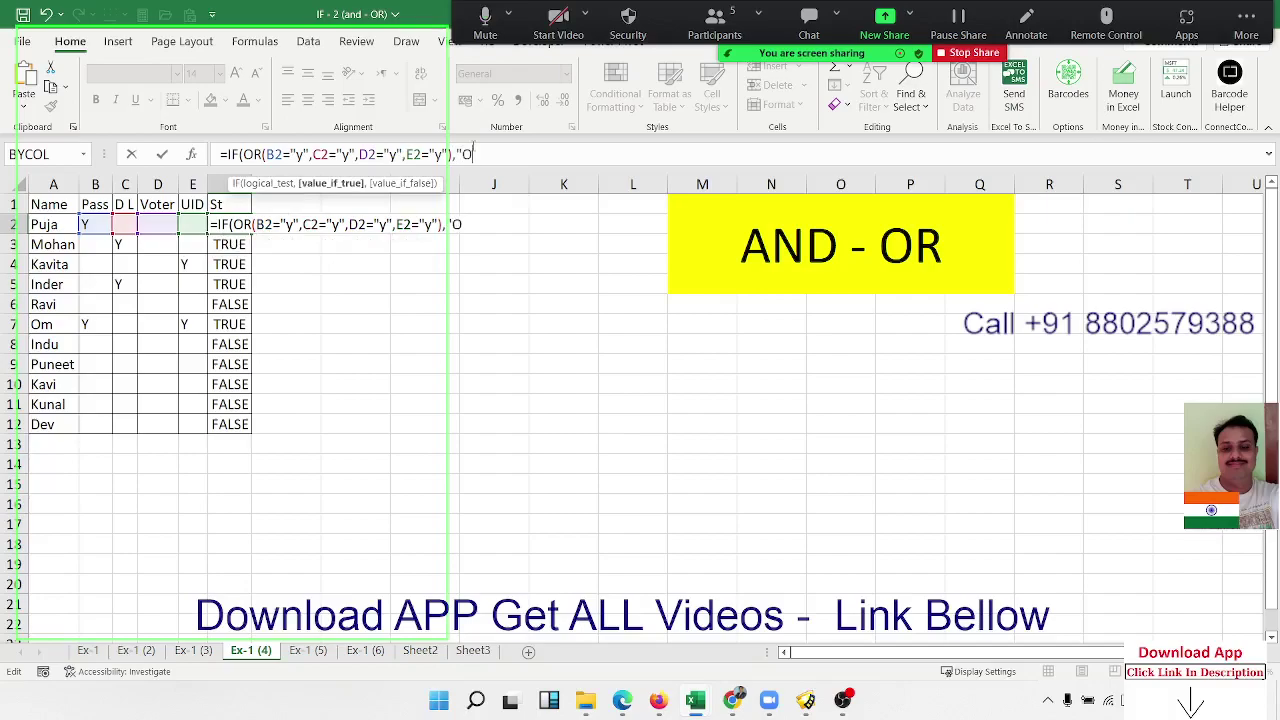
type("K\",\"P")
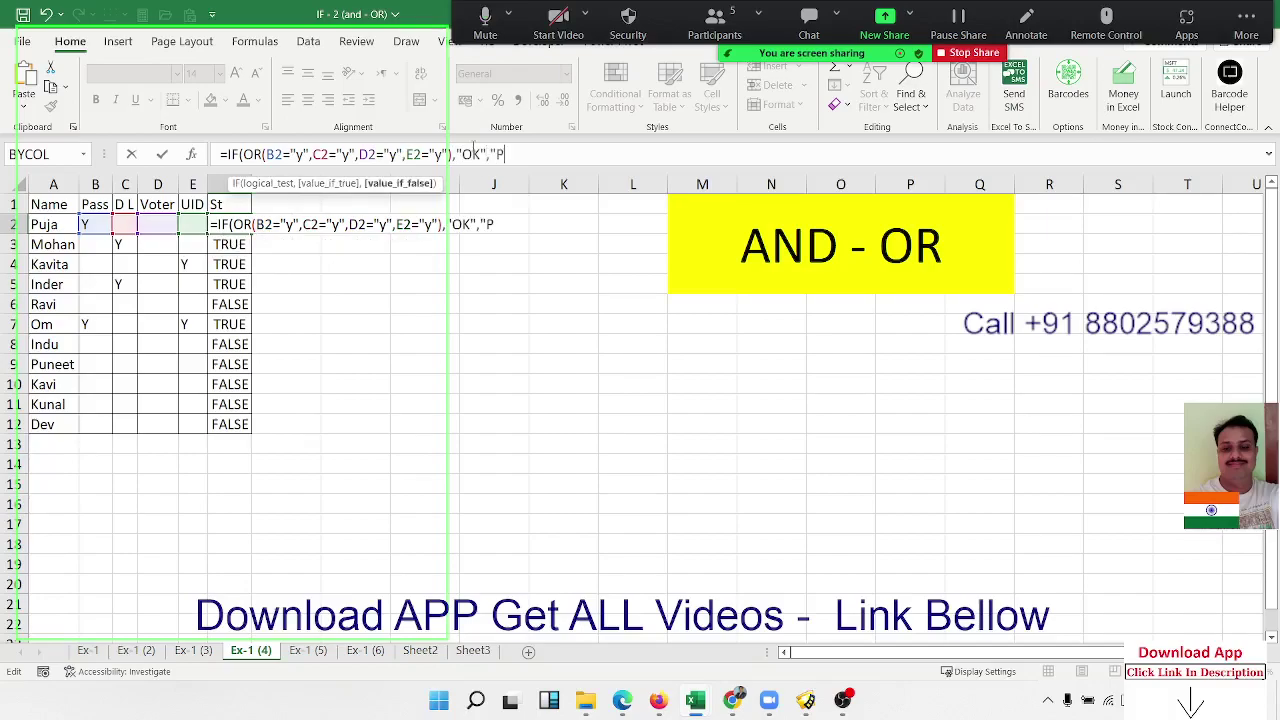
type("ending")
type("\")")
key("Return")
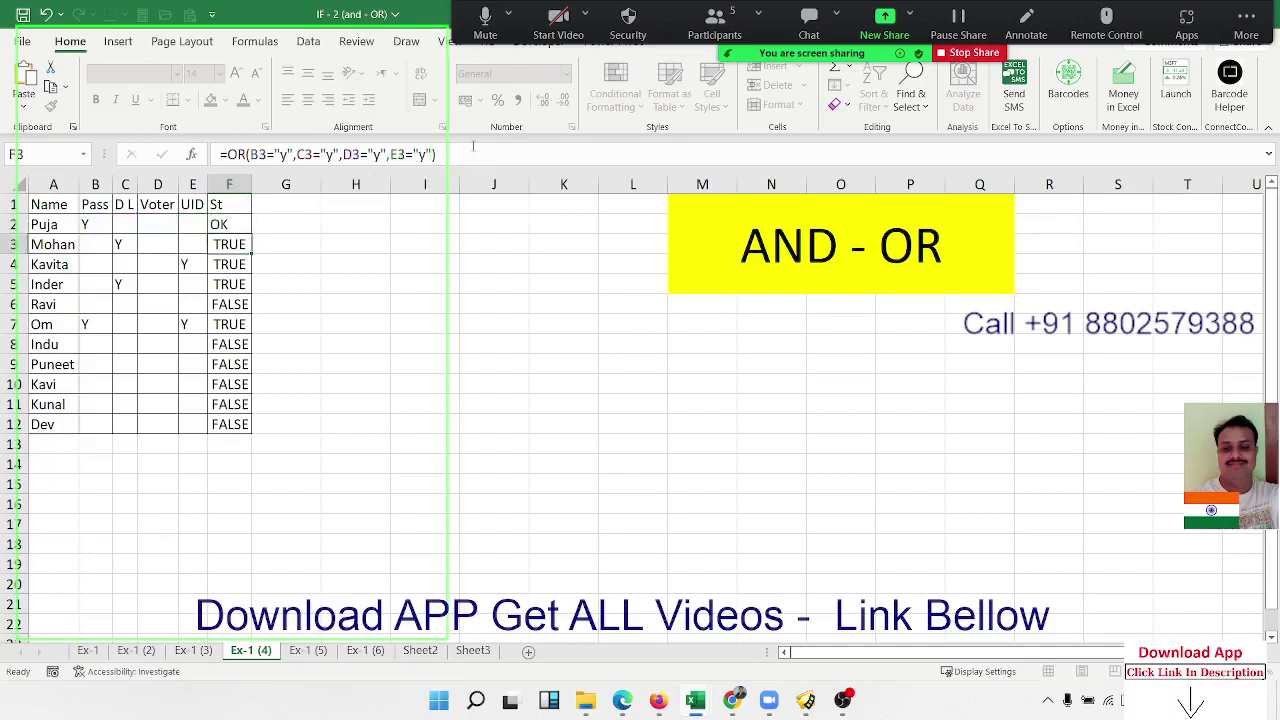
Step: Check the OK/Pending formula copied into F4 and F6, then pick an empty cell
left_click(241, 222)
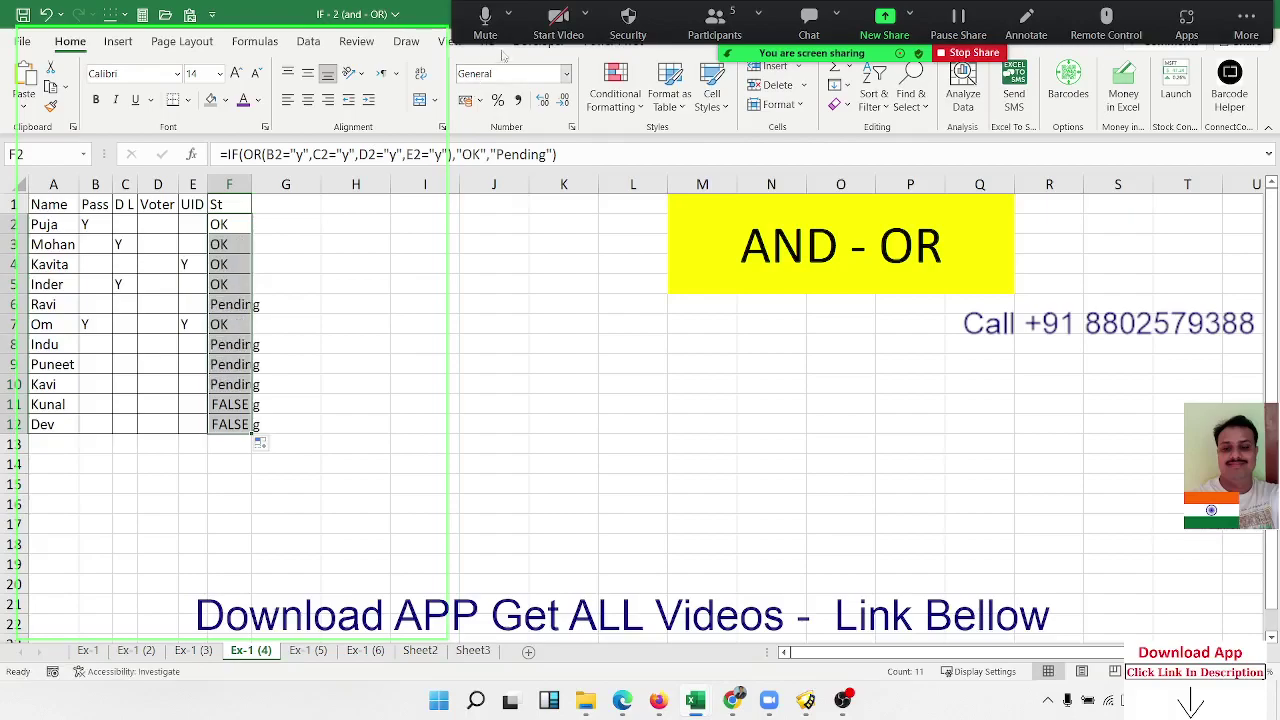
left_click(488, 30)
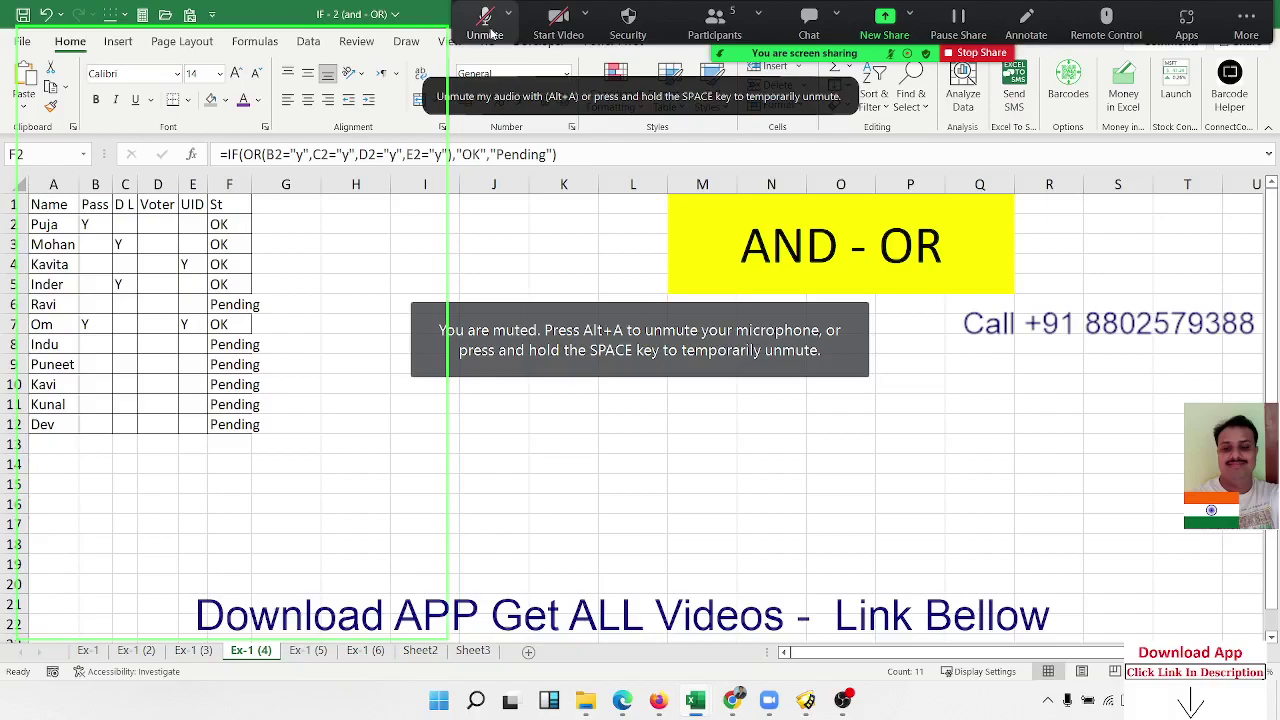
left_click(490, 30)
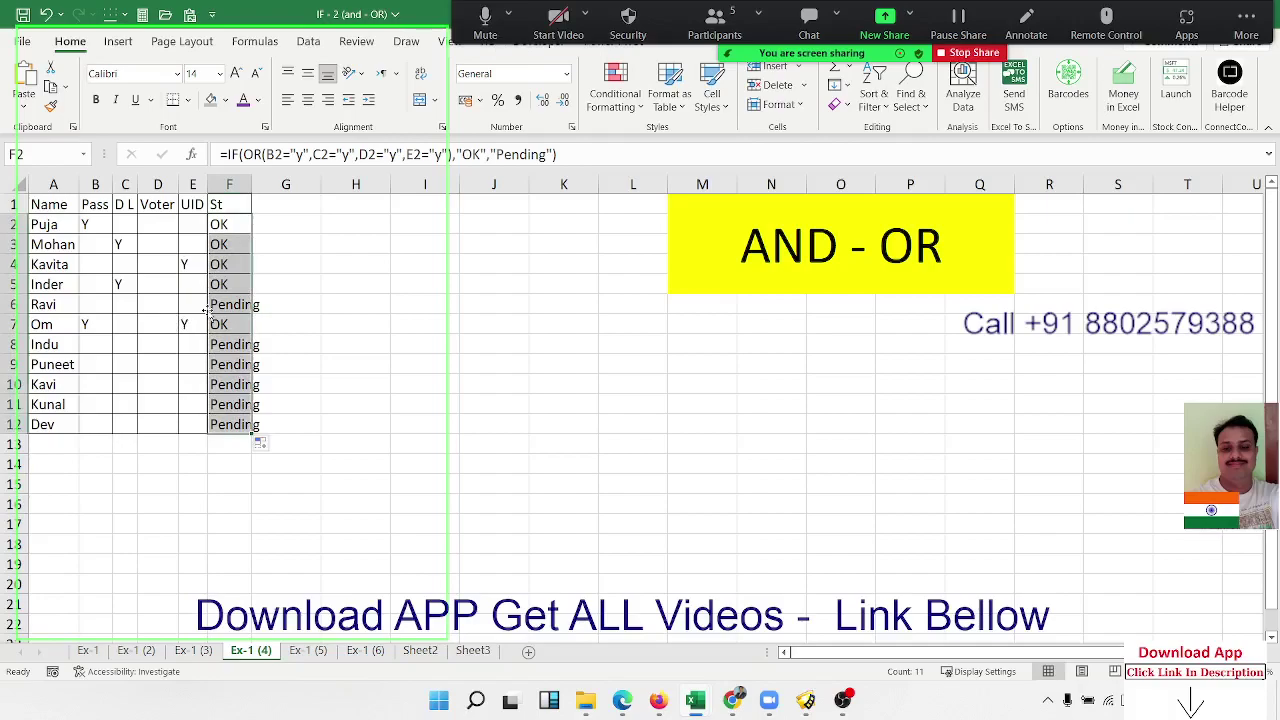
left_click(220, 266)
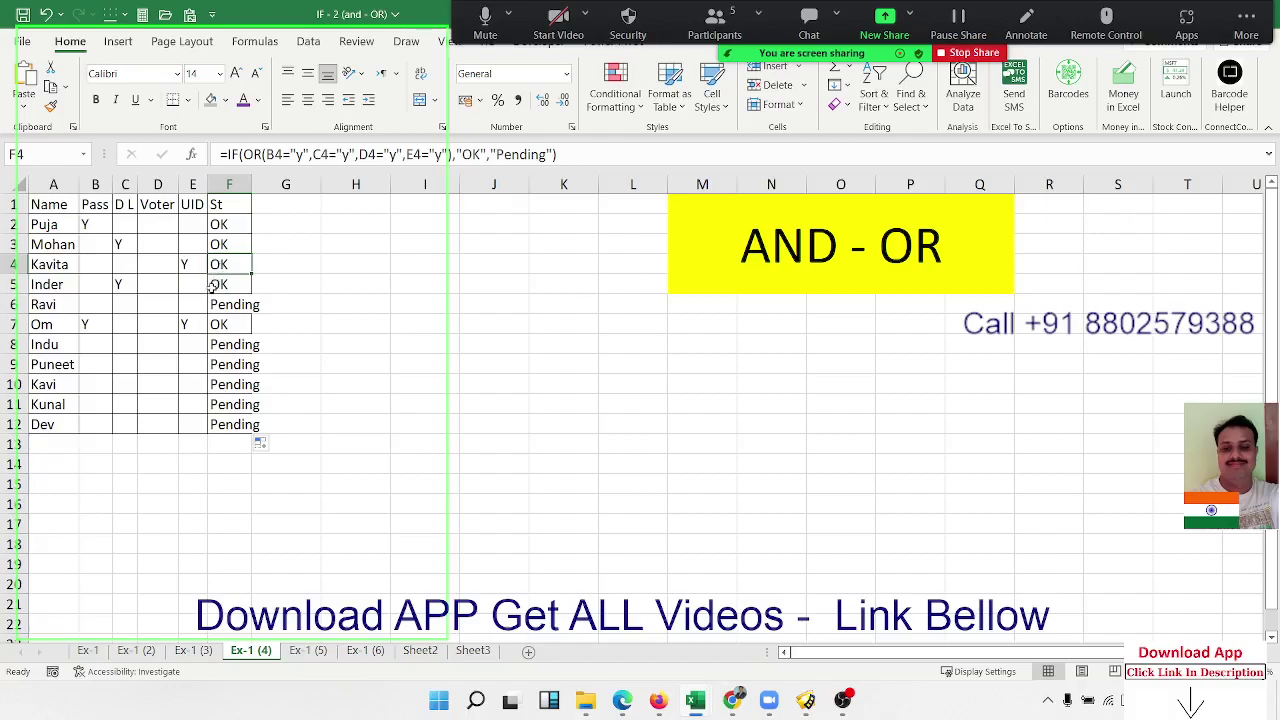
left_click(484, 20)
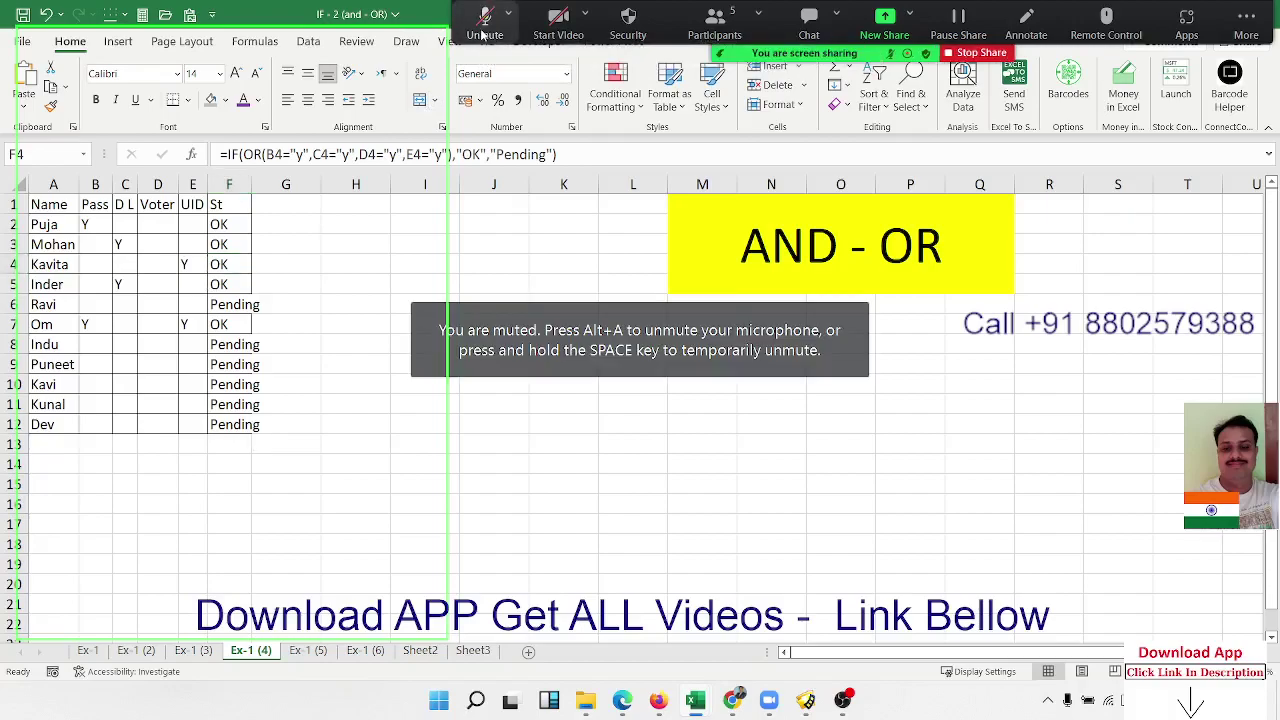
left_click(484, 25)
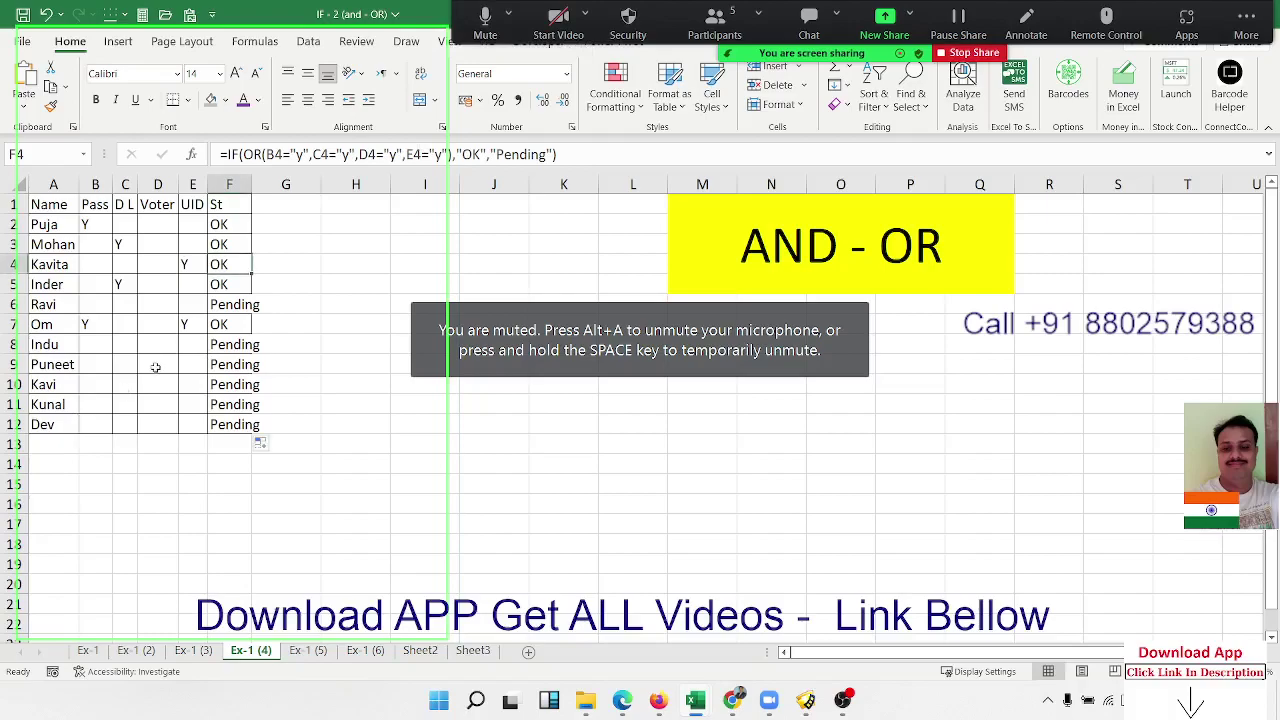
left_click(240, 310)
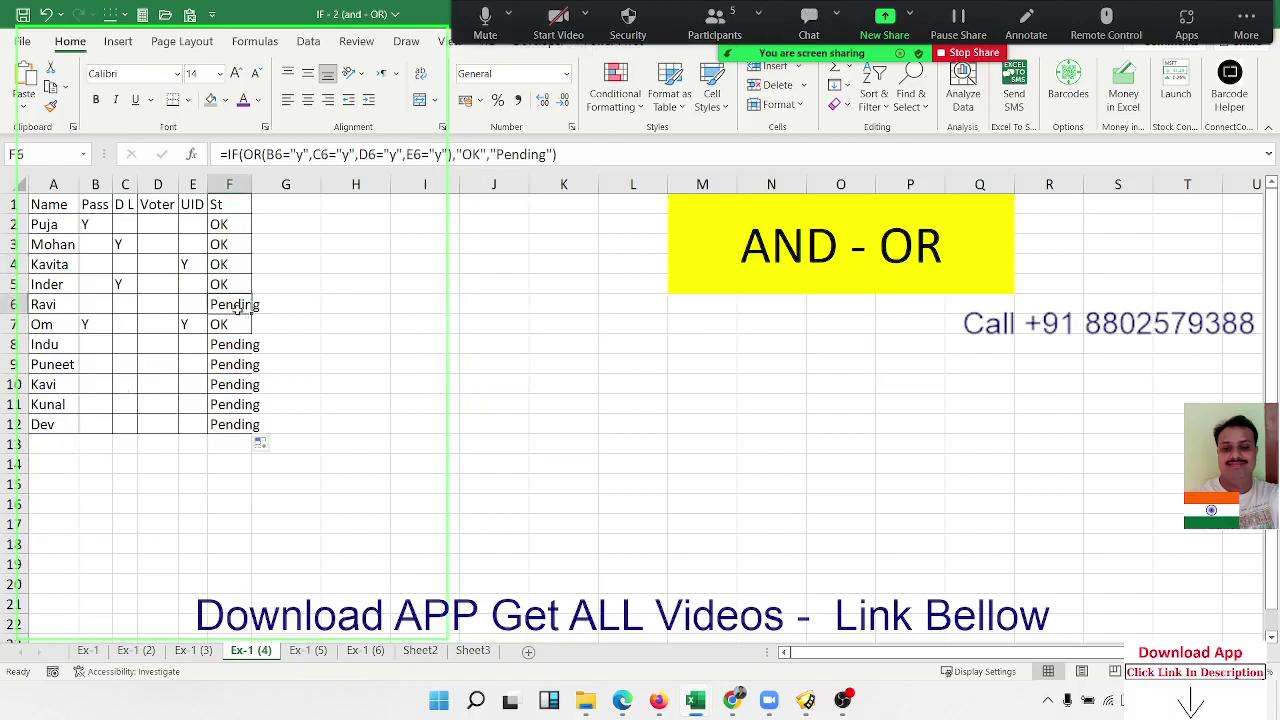
left_click(282, 488)
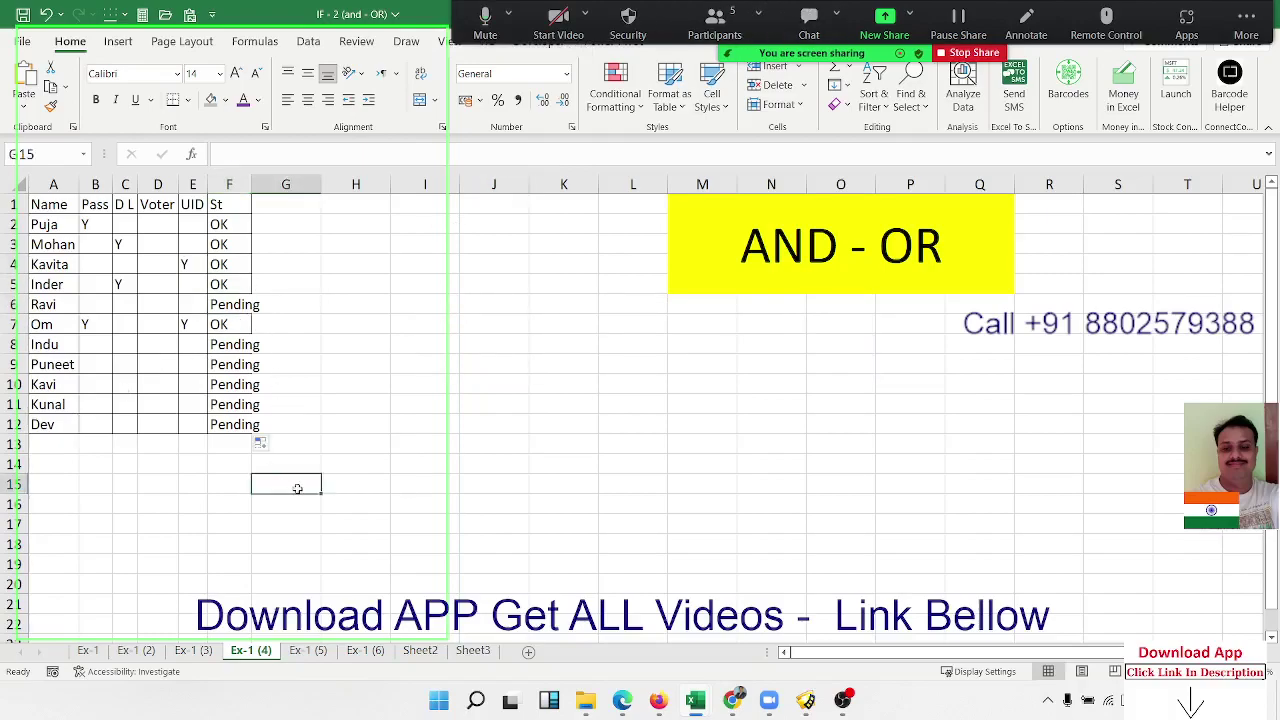
type("=if(")
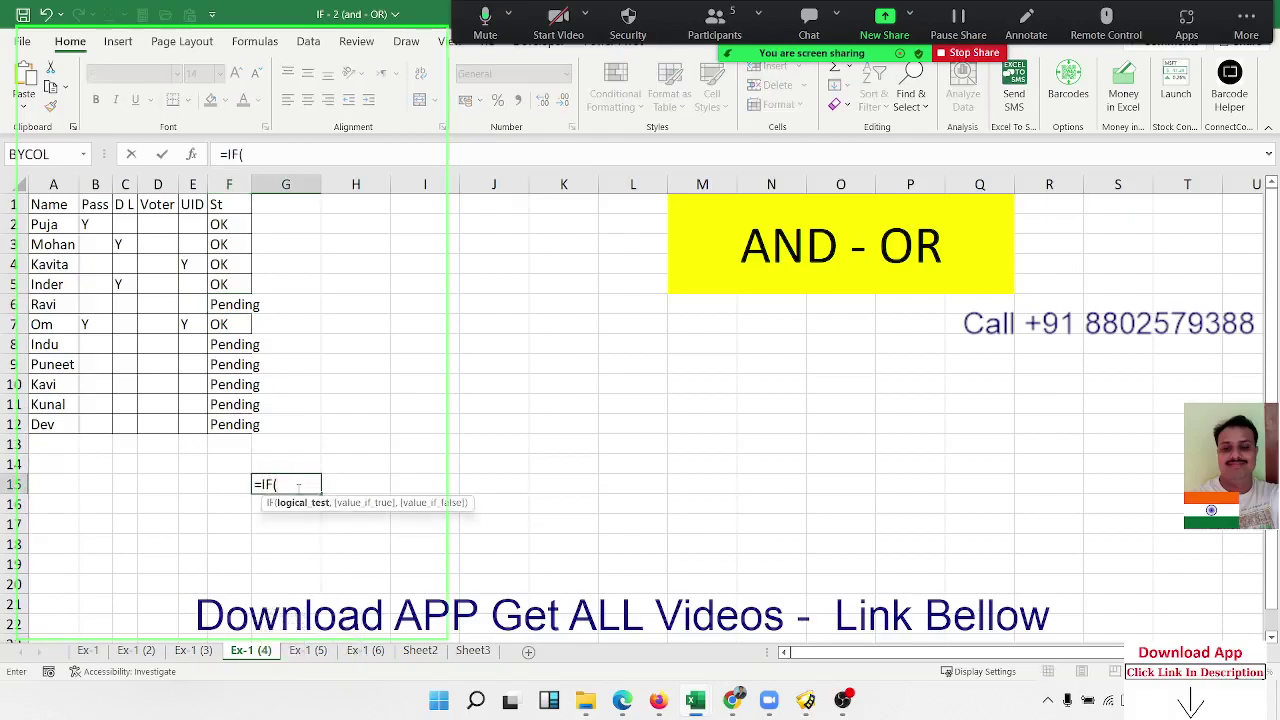
type("true")
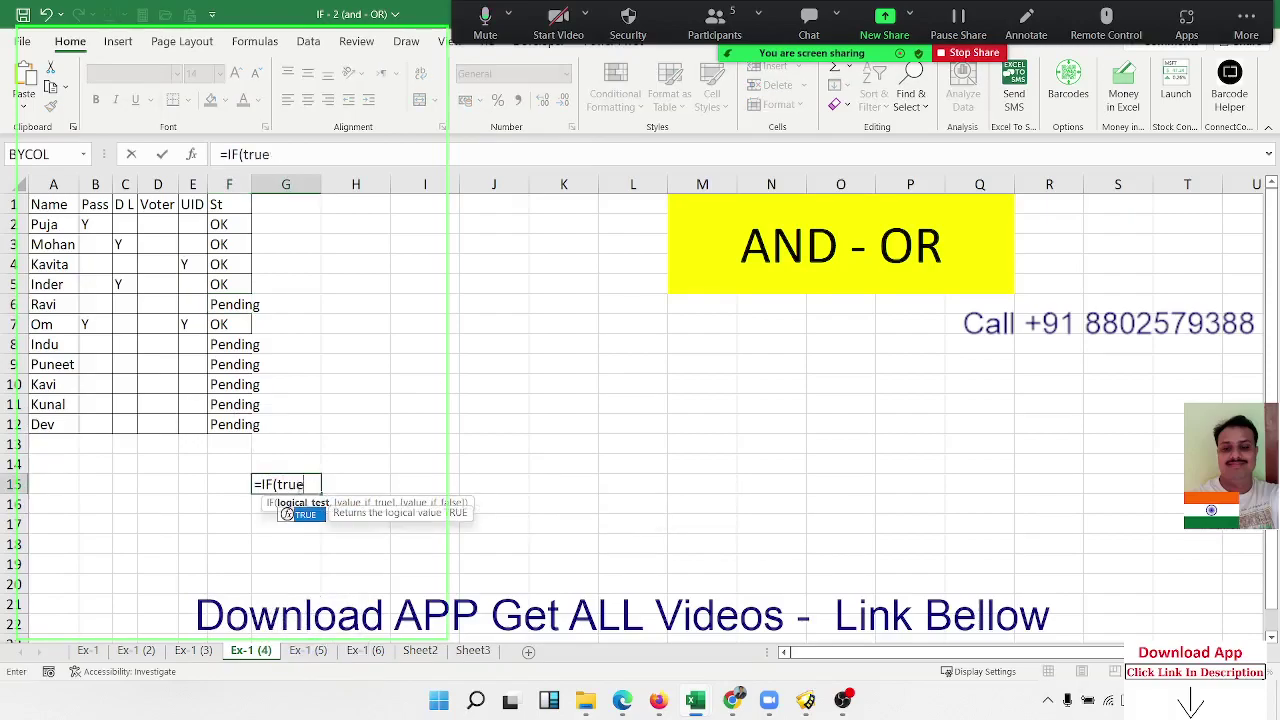
key("Tab")
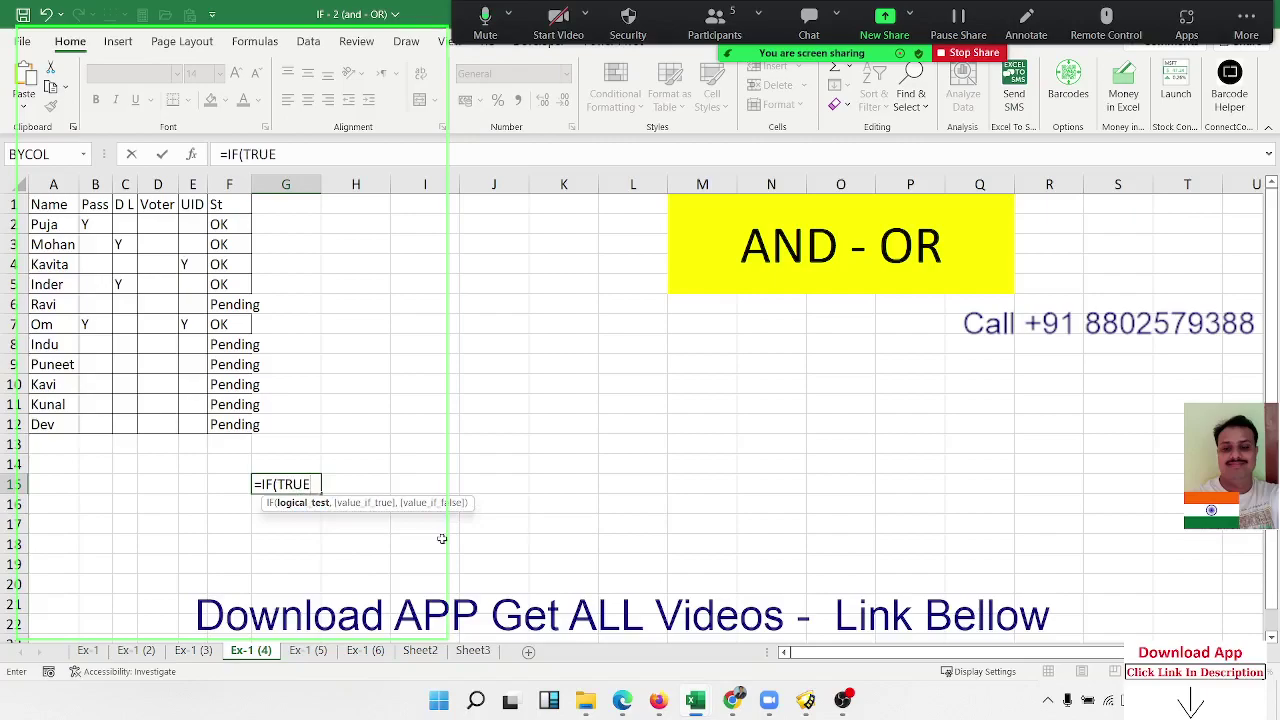
type(",\"OK")
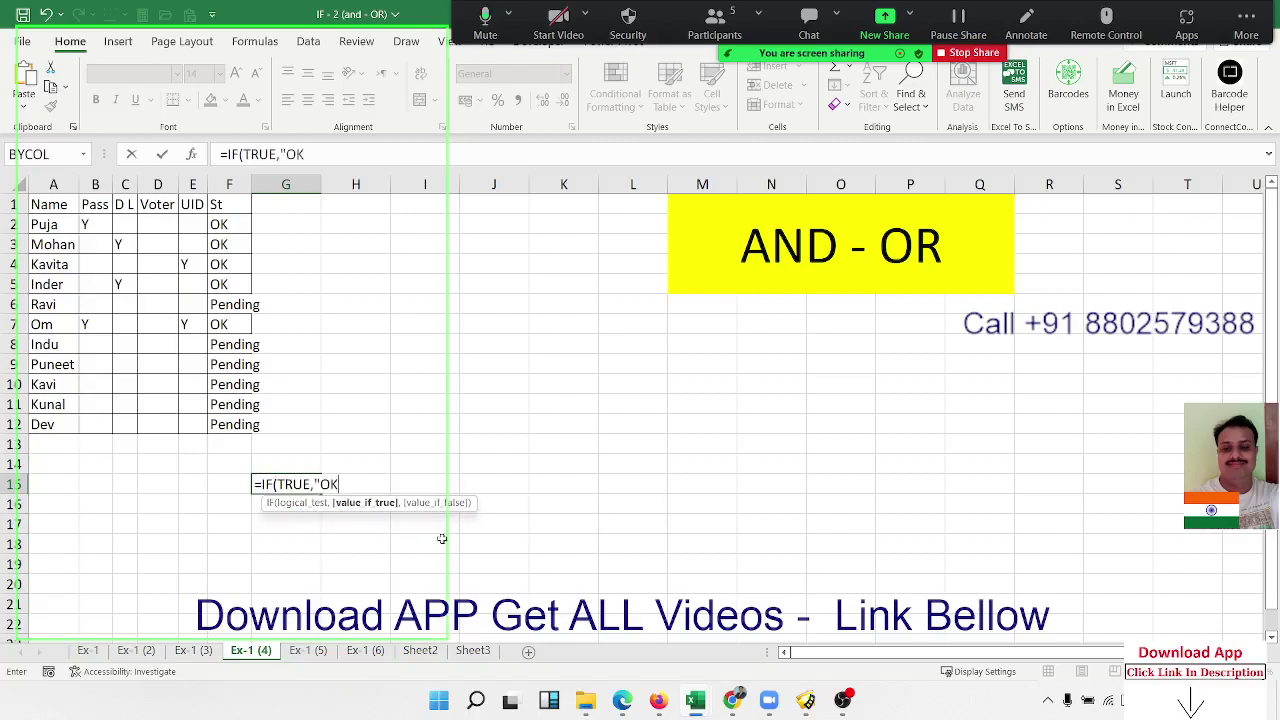
type("\",\"")
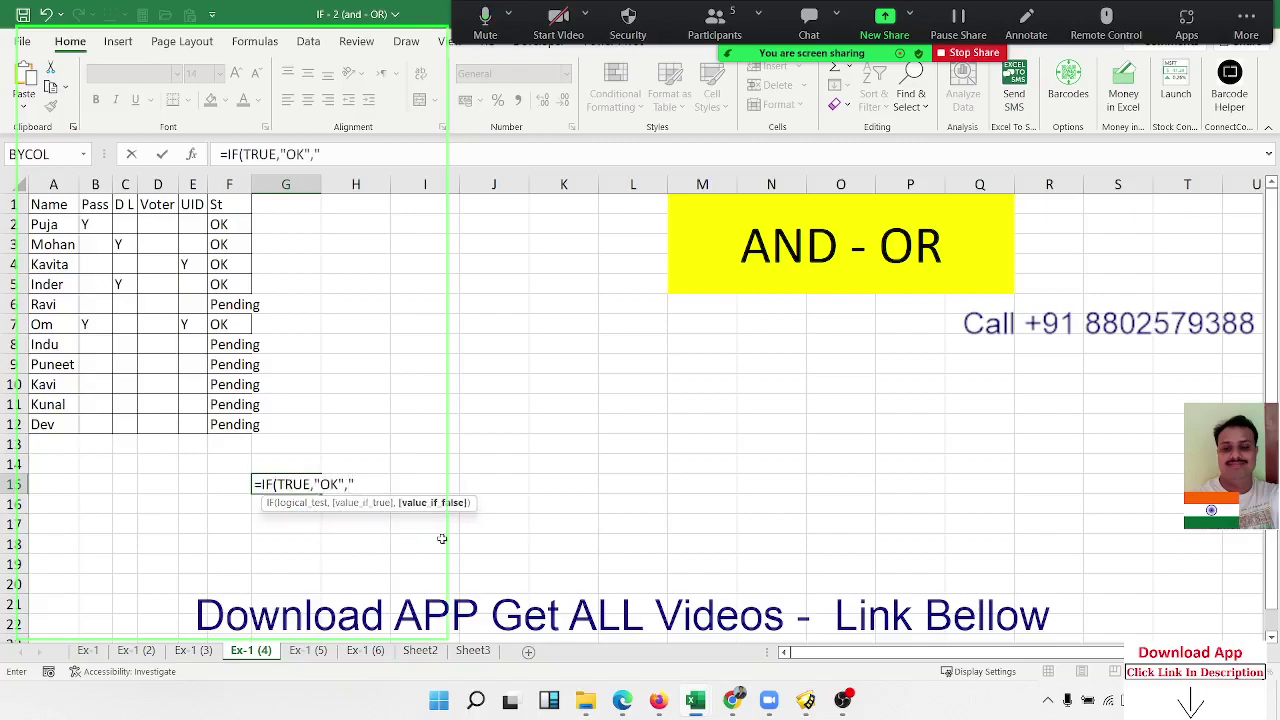
key("BackSpace")
key("BackSpace")
key("BackSpace")
key("BackSpace")
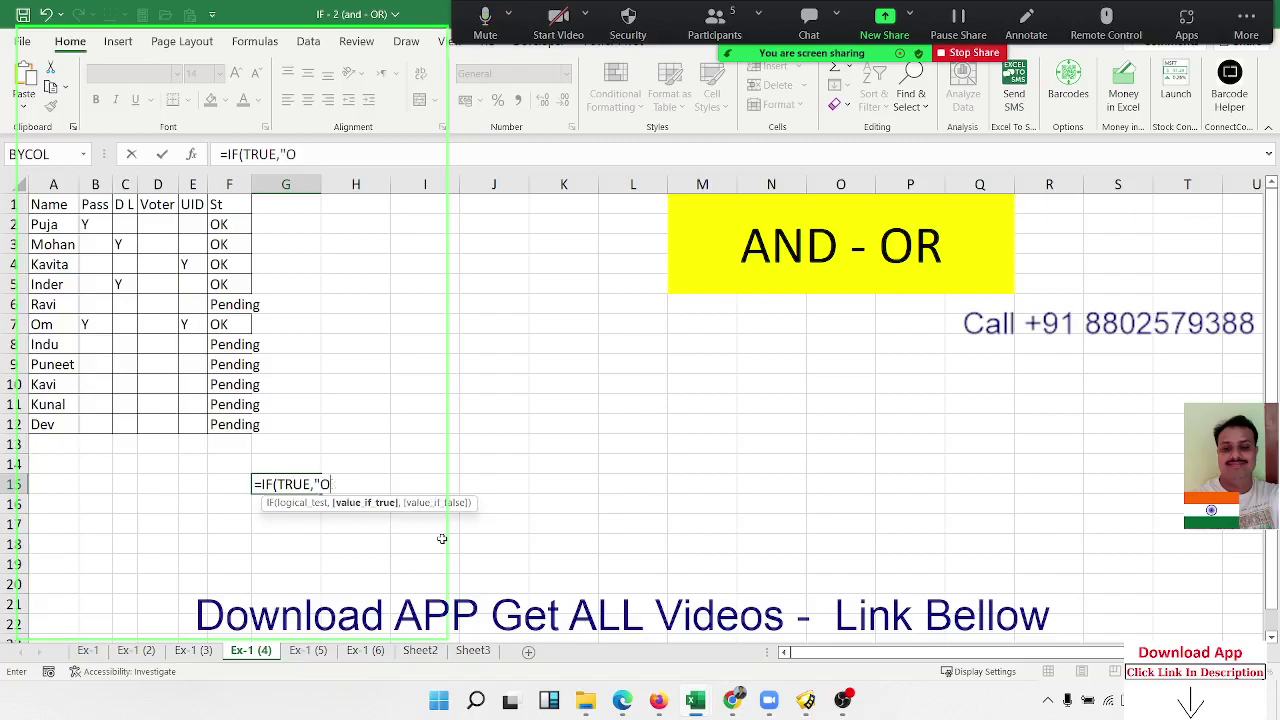
key("BackSpace")
type("Re-")
type("1\",")
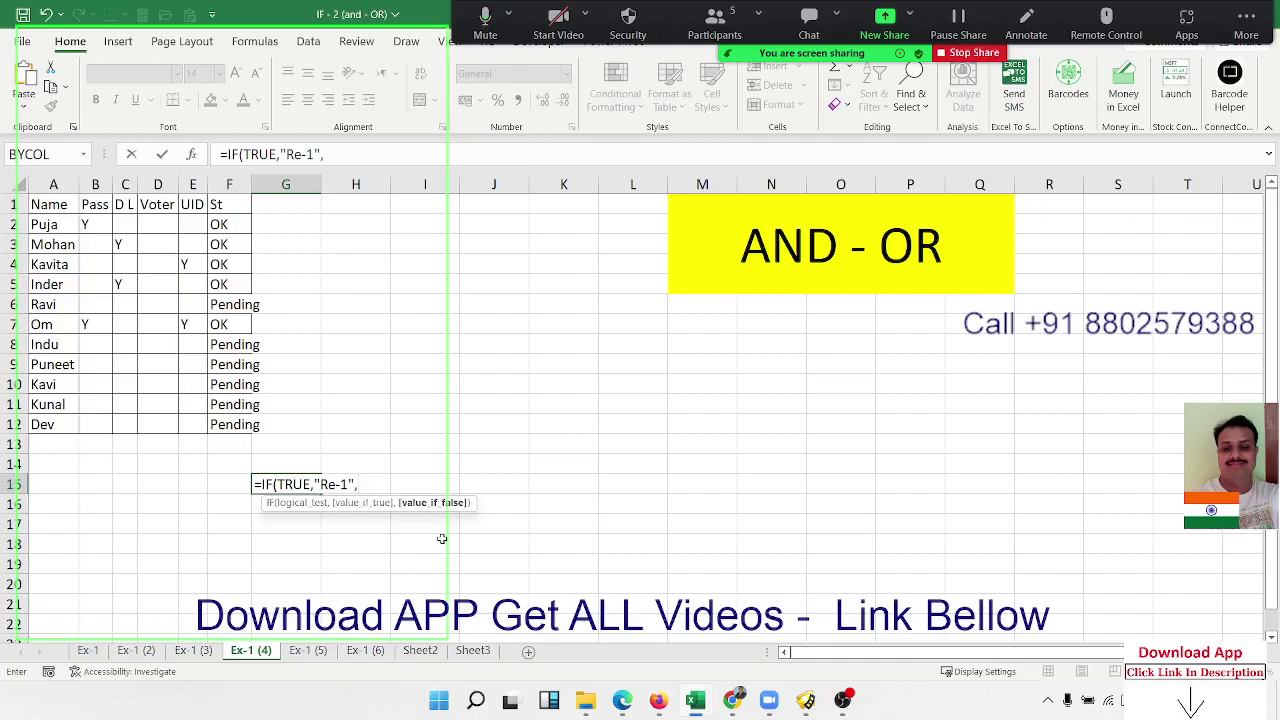
type("\"Re-")
type("2)")
left_click(300, 503)
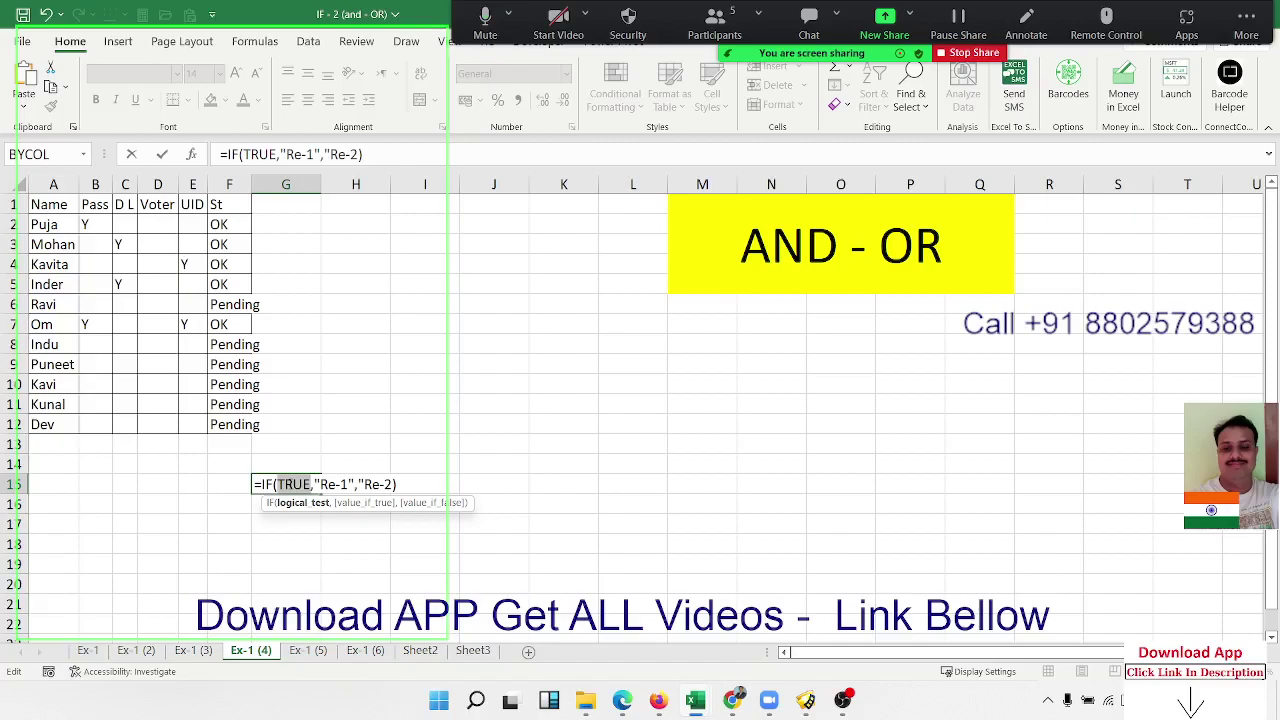
type("=")
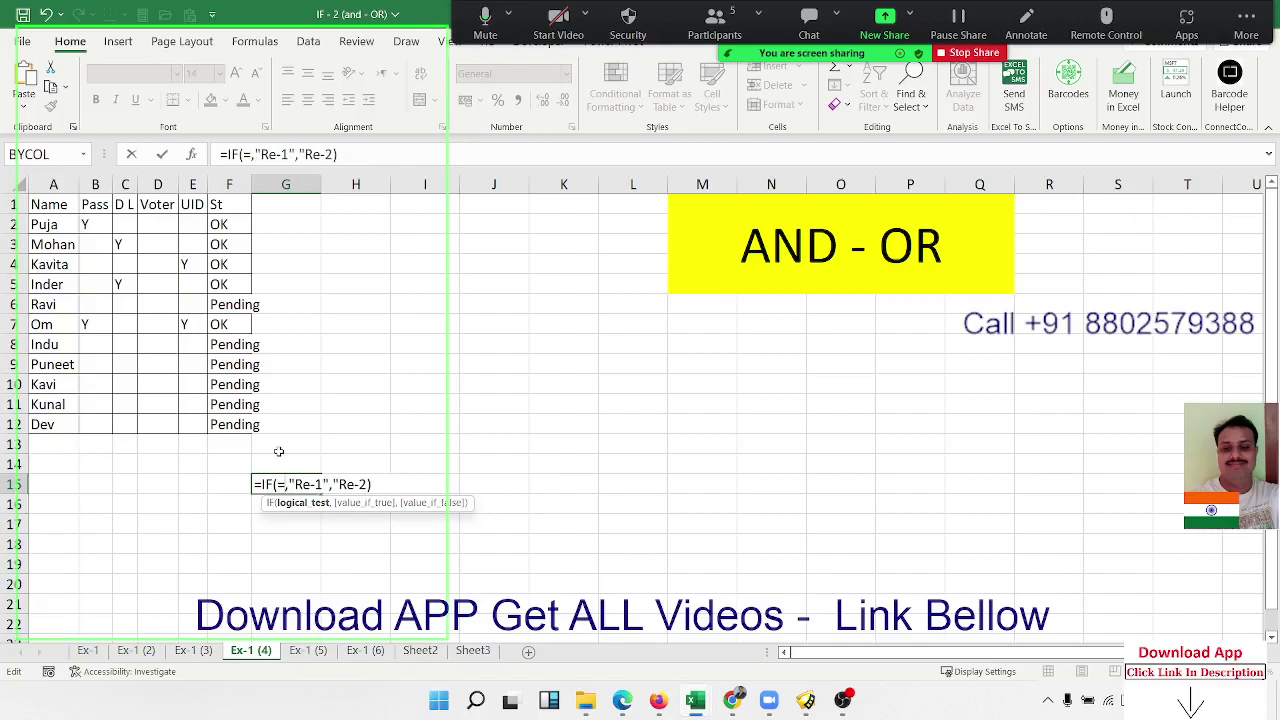
key("BackSpace")
left_click(136, 485)
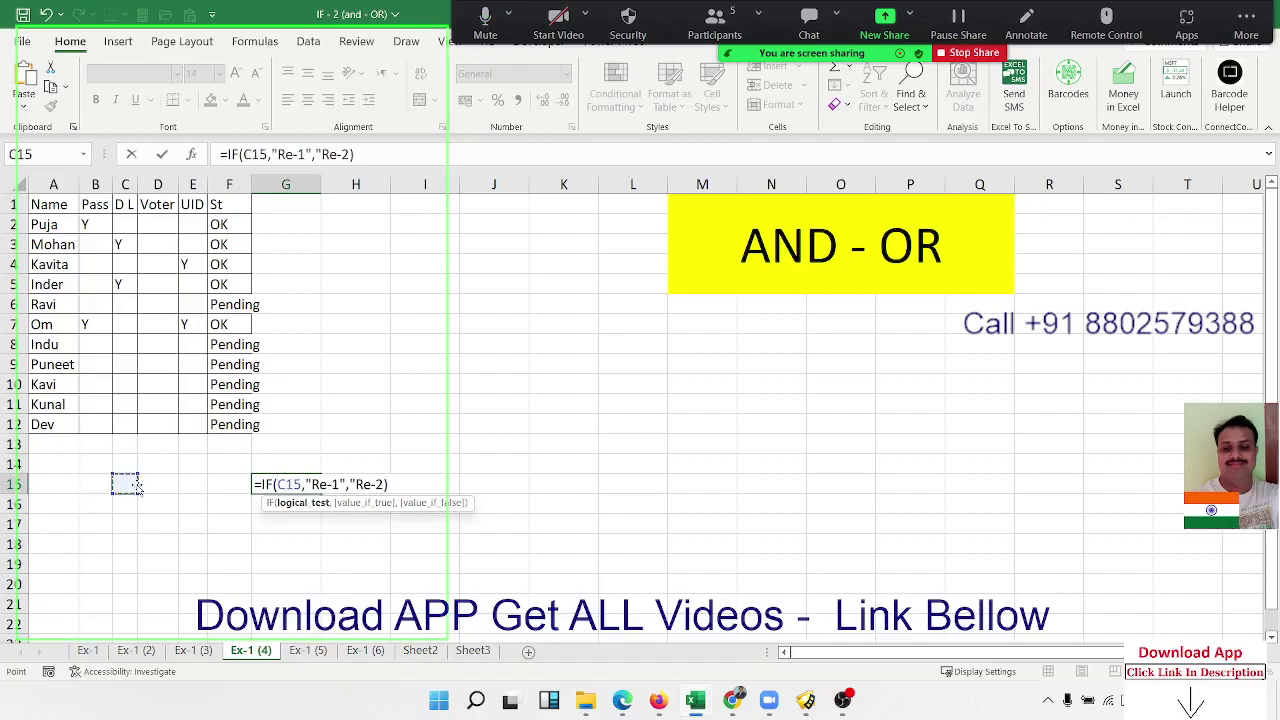
type(">3")
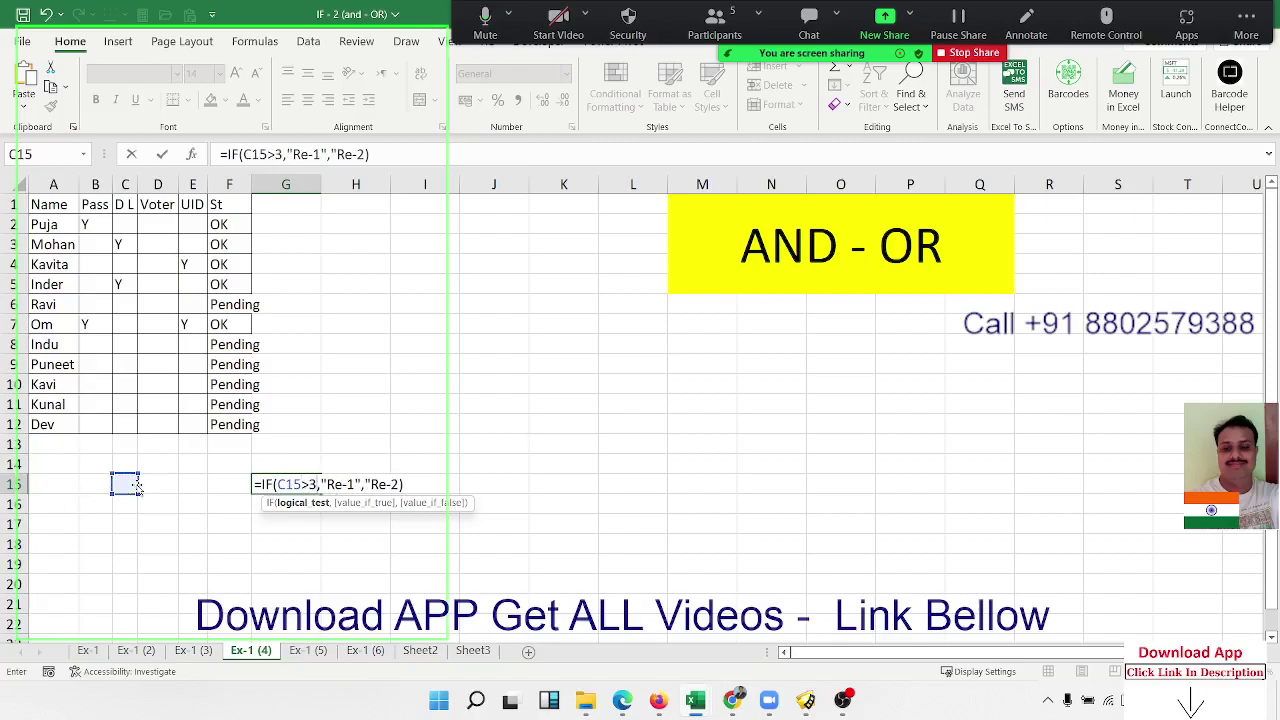
type("0")
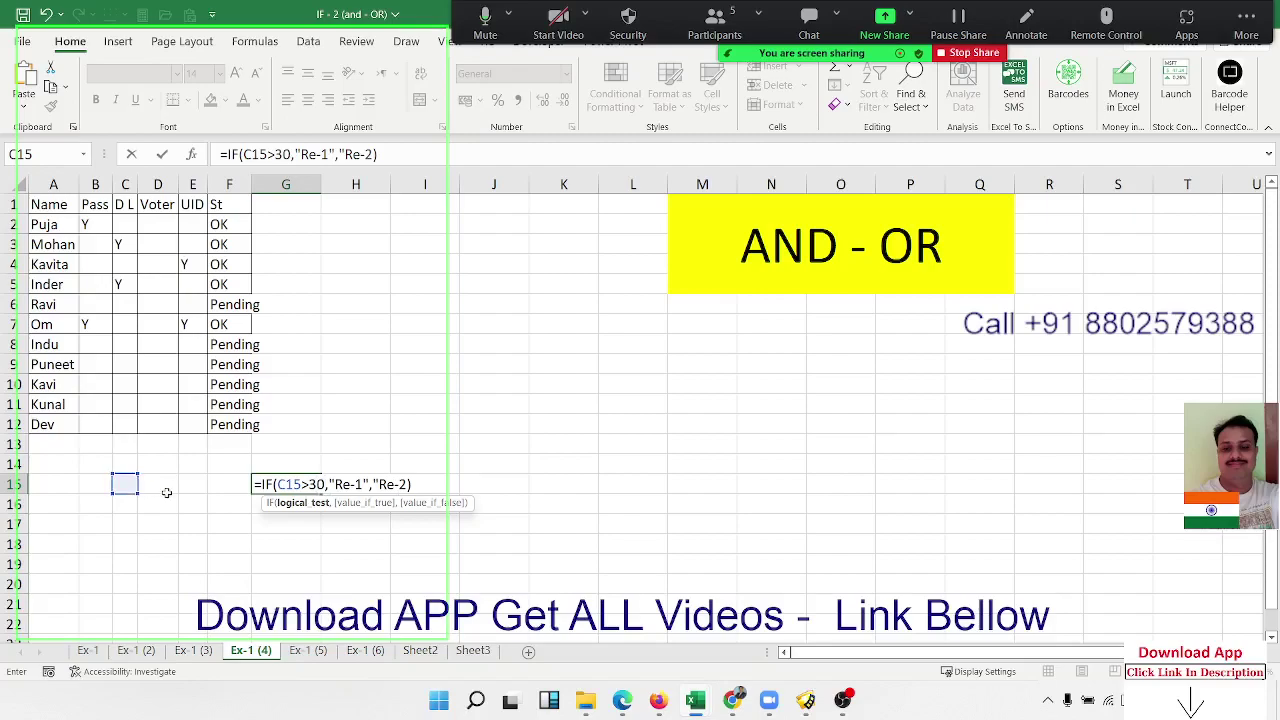
key("Escape")
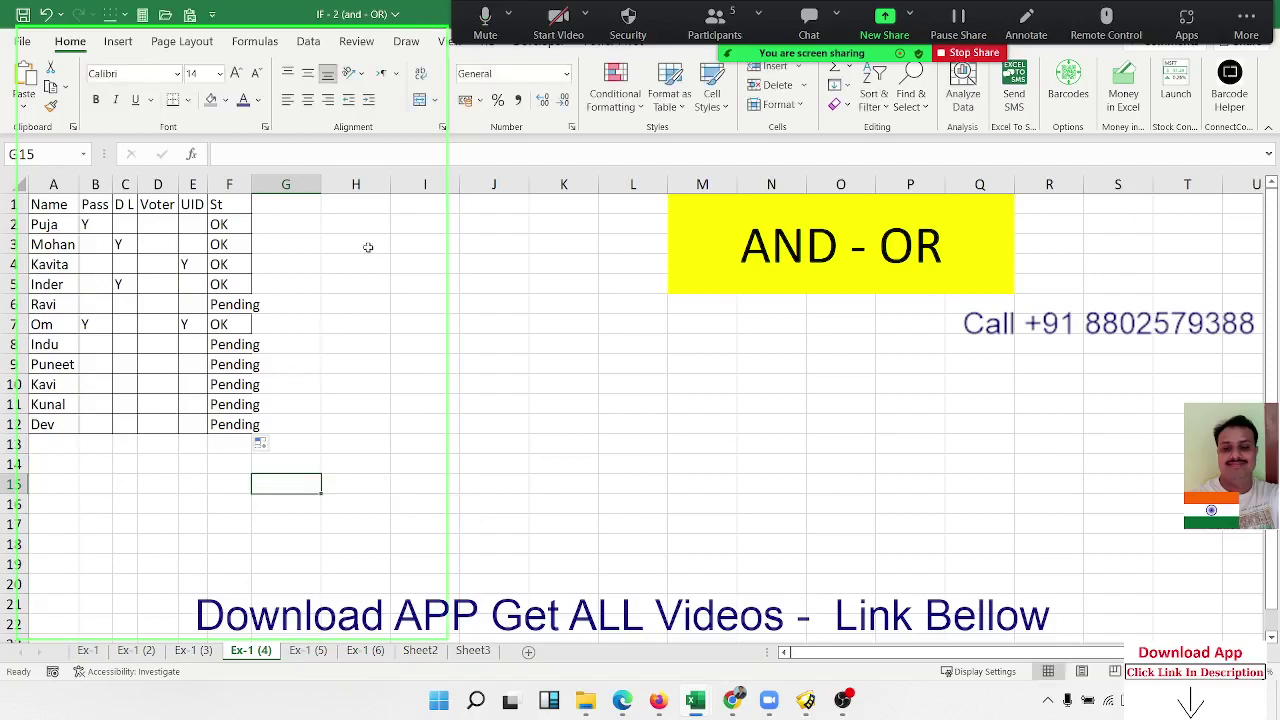
left_click(349, 223)
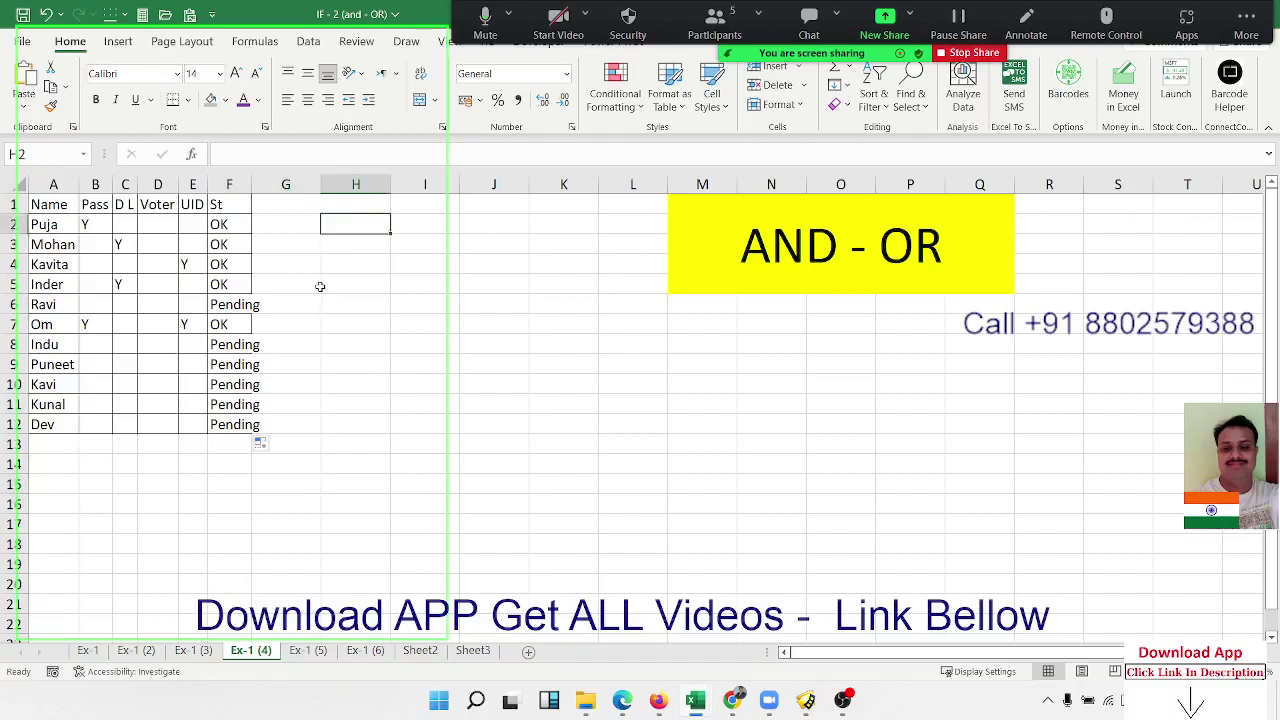
type("=f")
key("Tab")
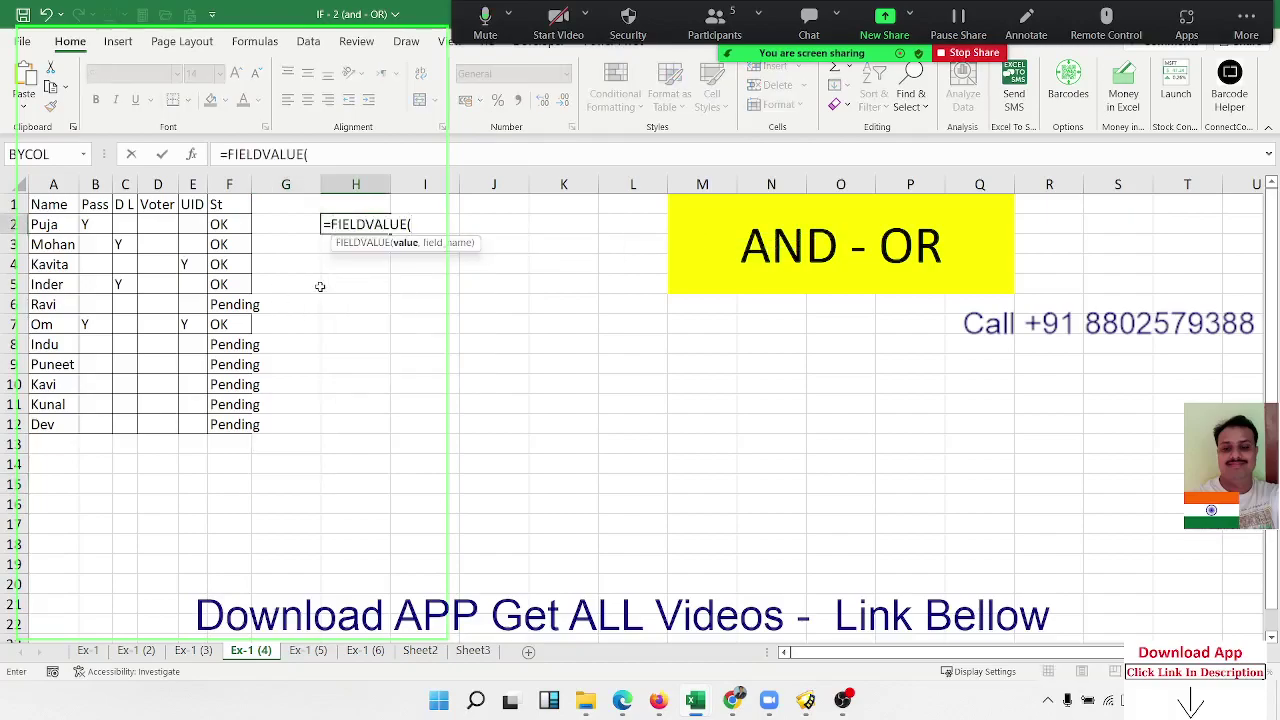
key("Escape")
type("=if")
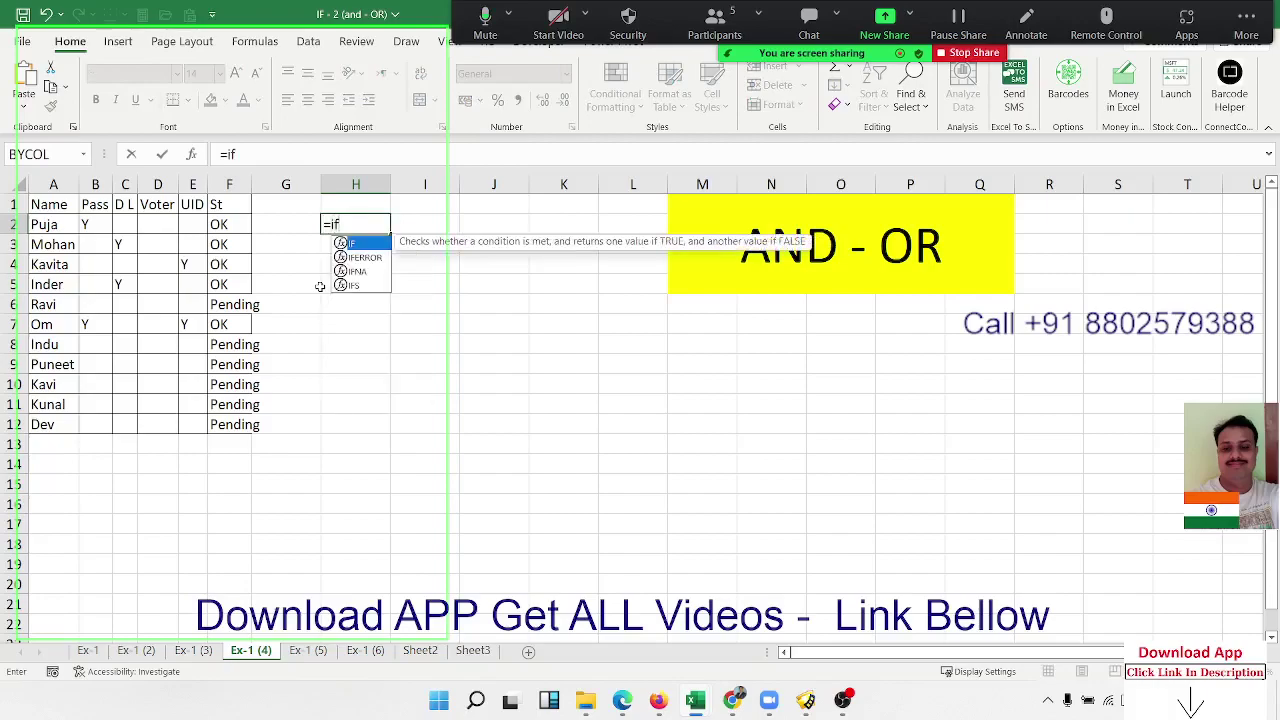
key("Tab")
left_click(289, 223)
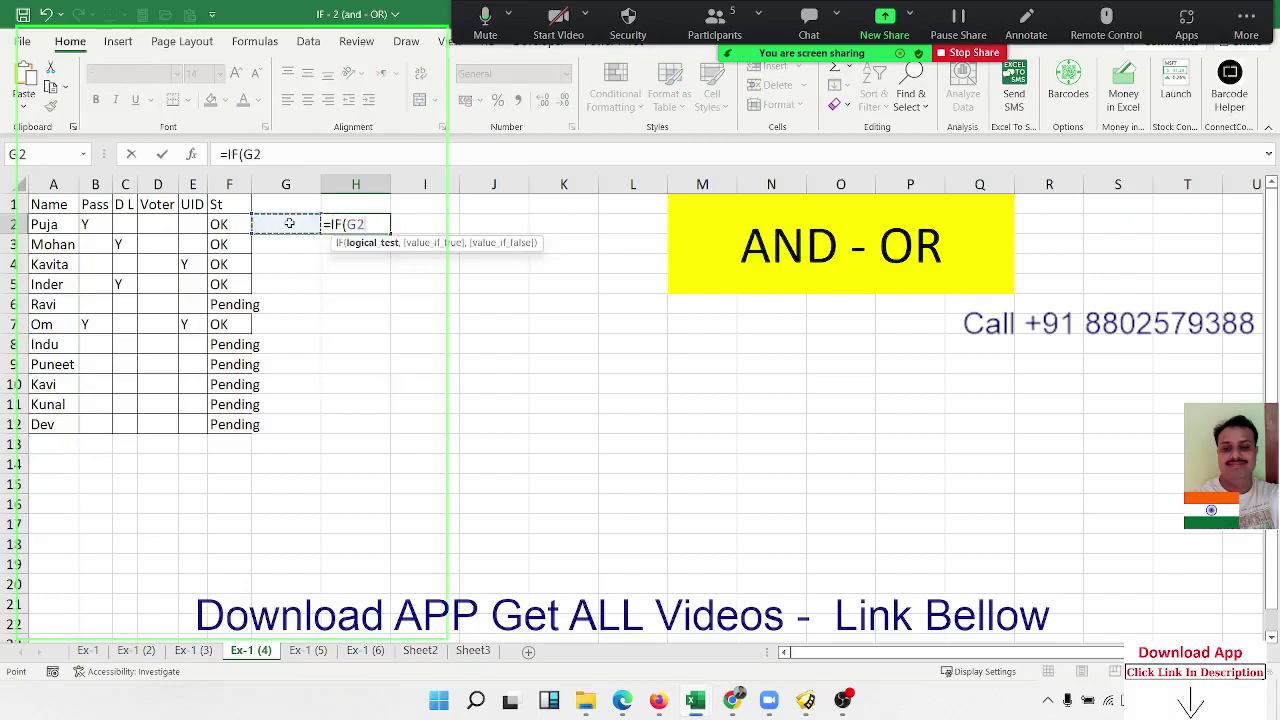
type(">3")
type("0")
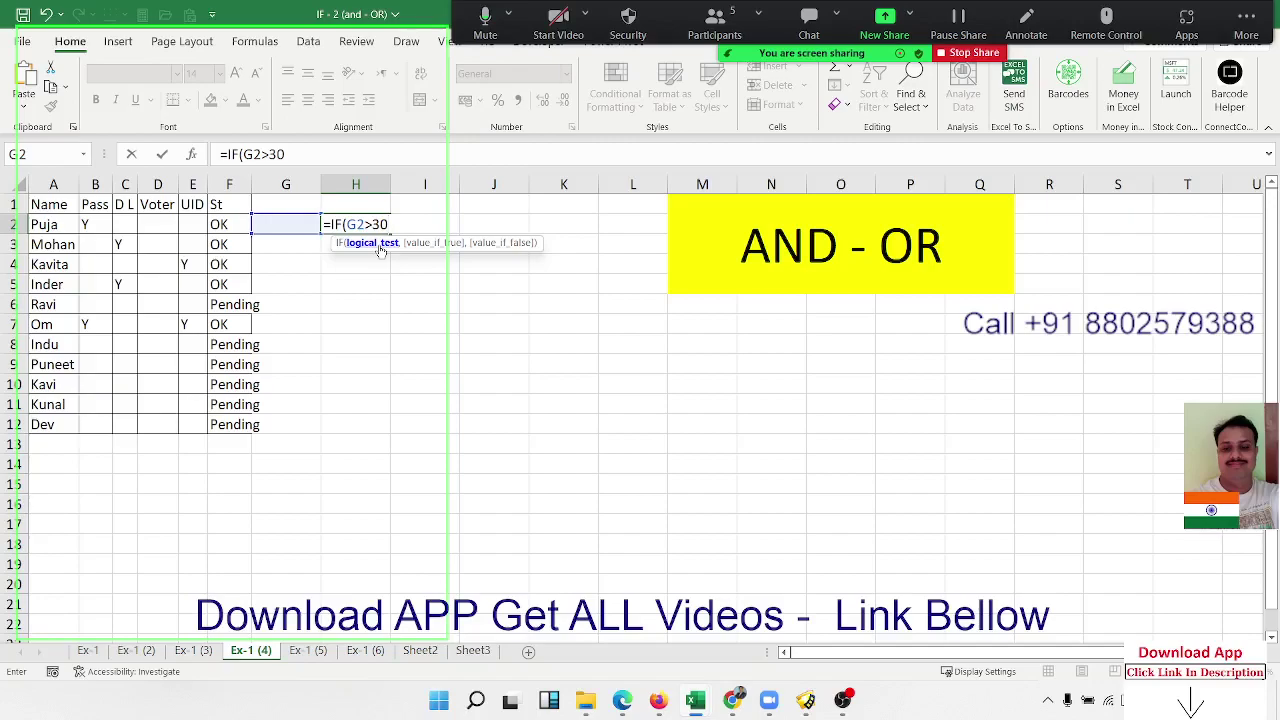
key("Escape")
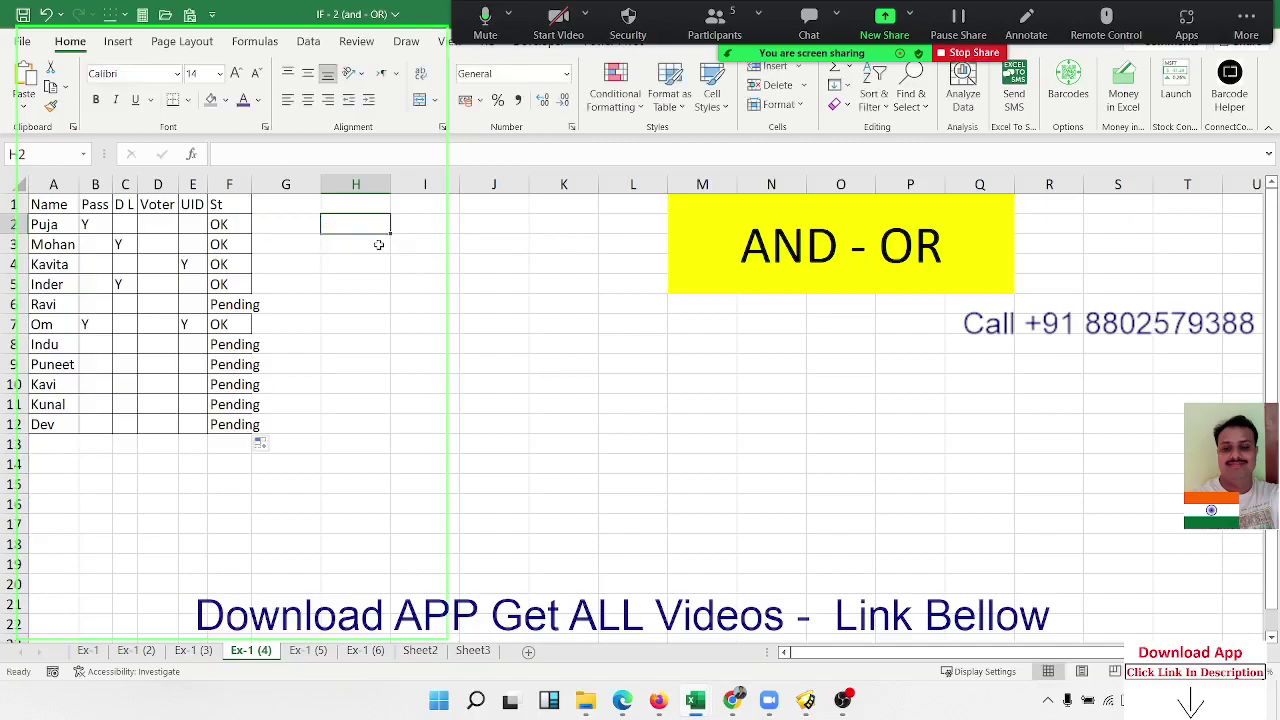
type("=and")
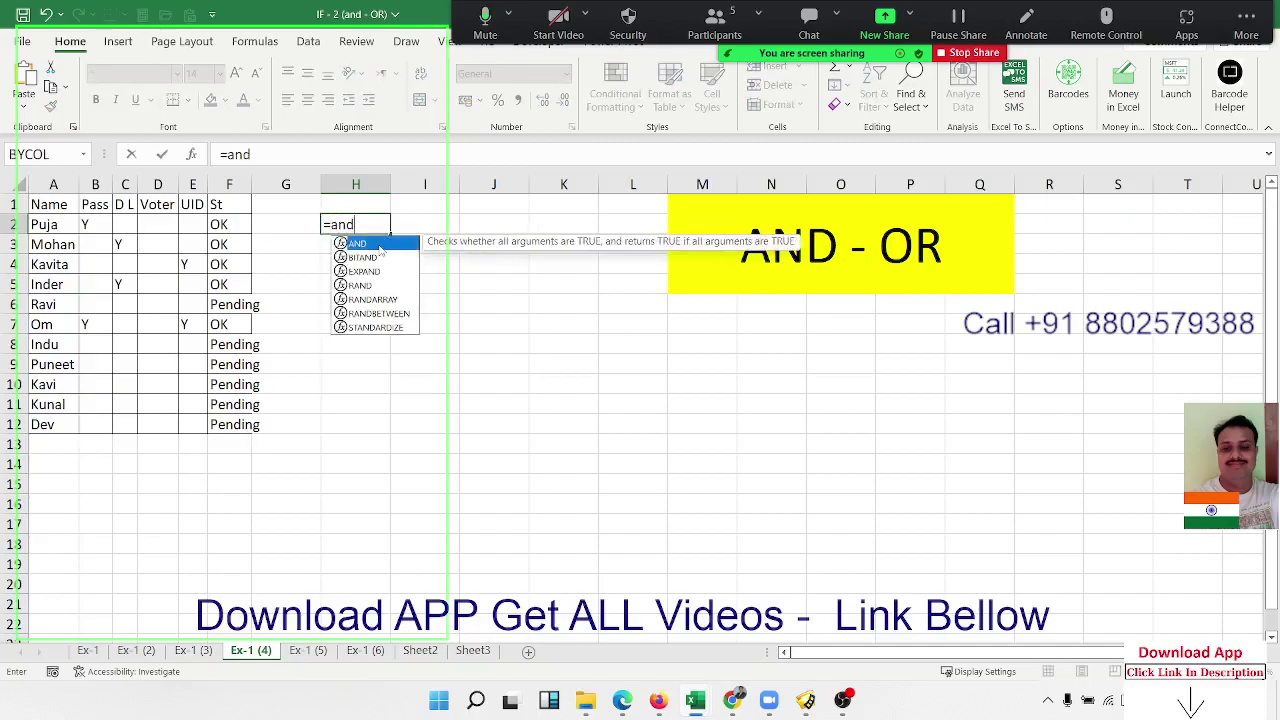
key("Tab")
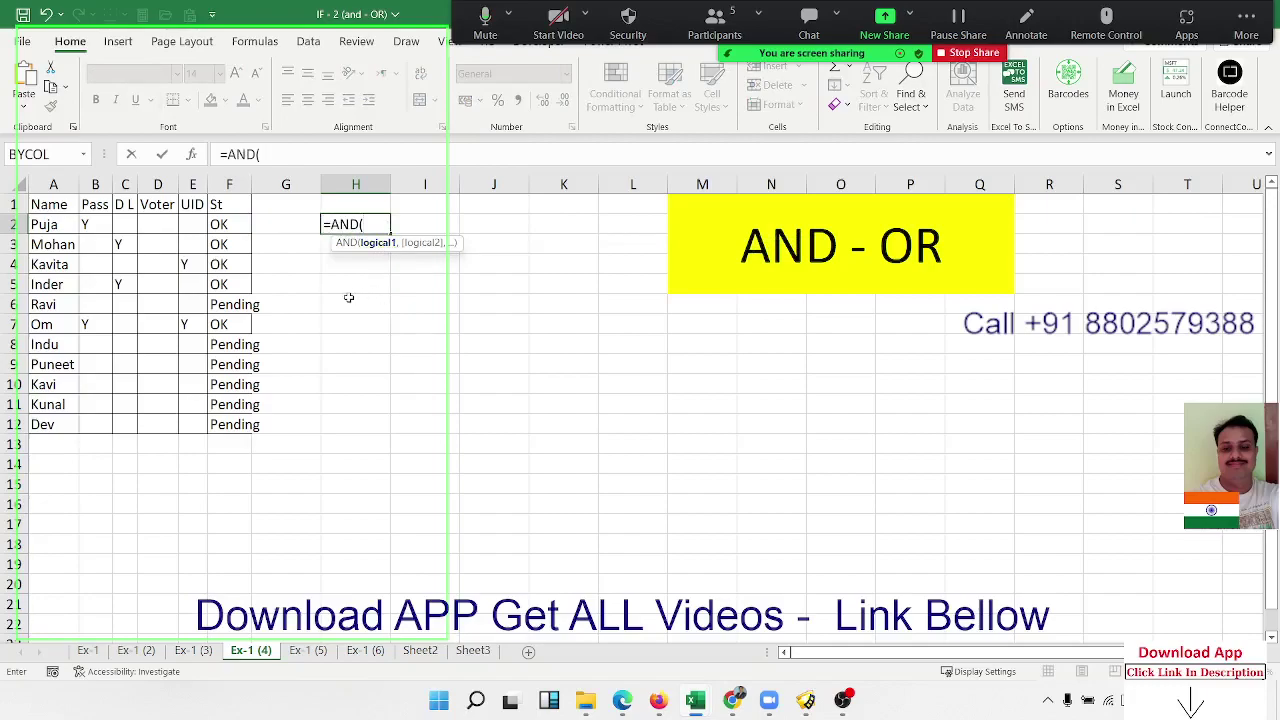
left_click(356, 300)
type(">")
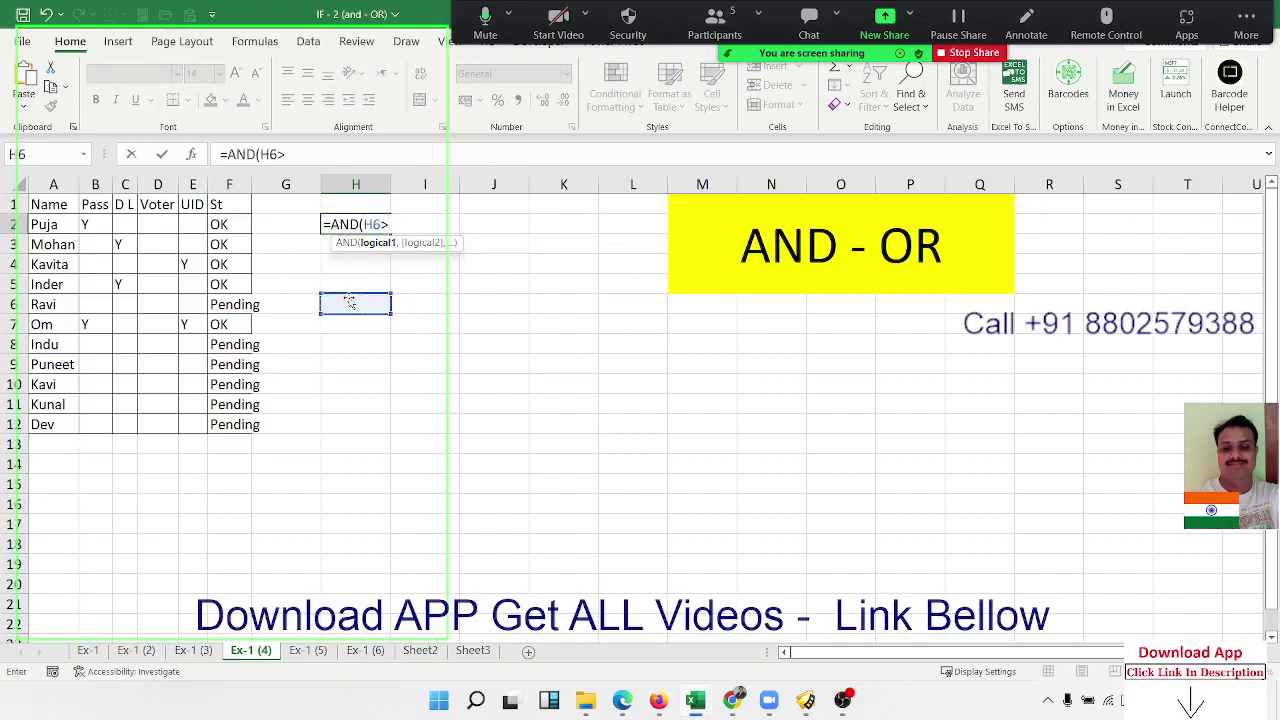
type("30,")
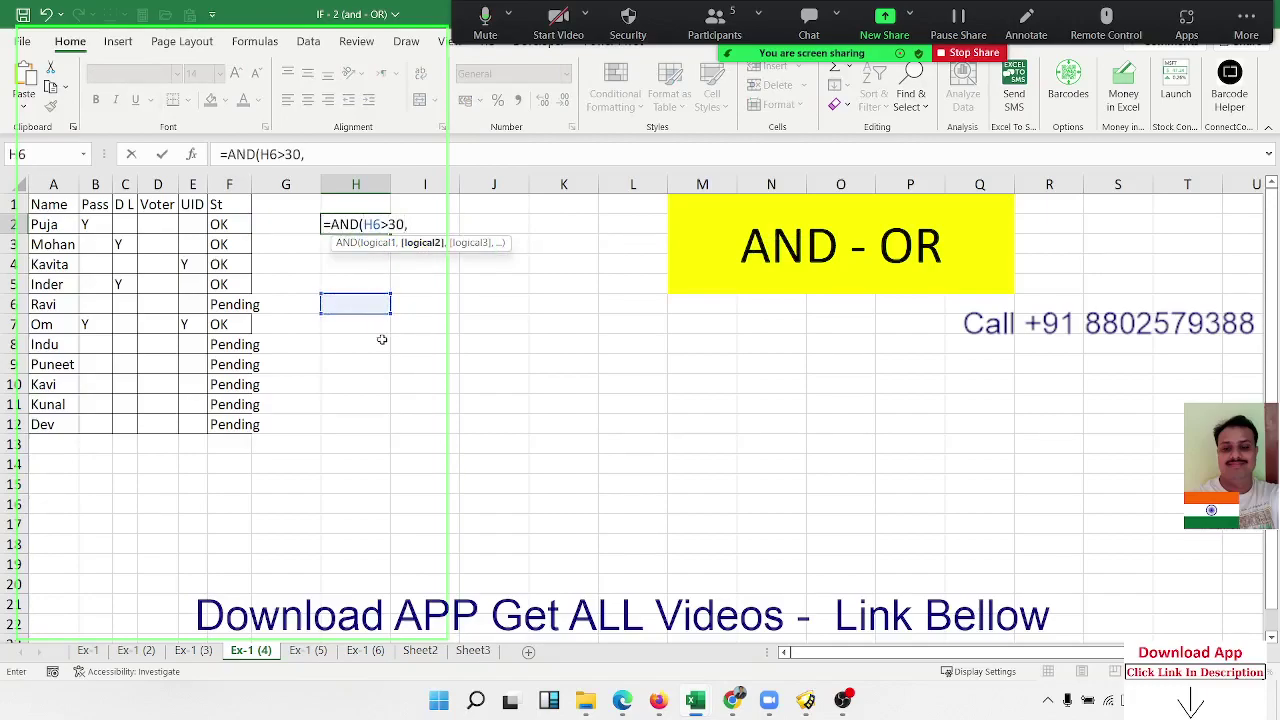
left_click(382, 340)
type(">3")
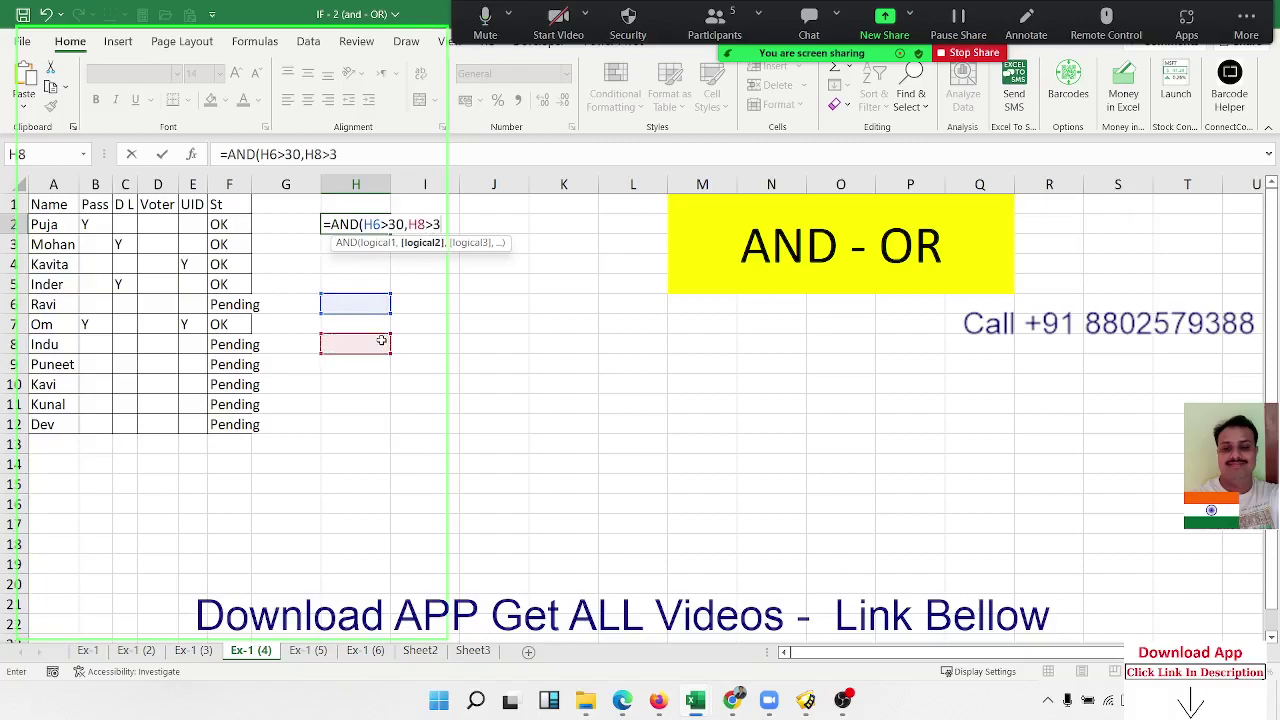
type("0,")
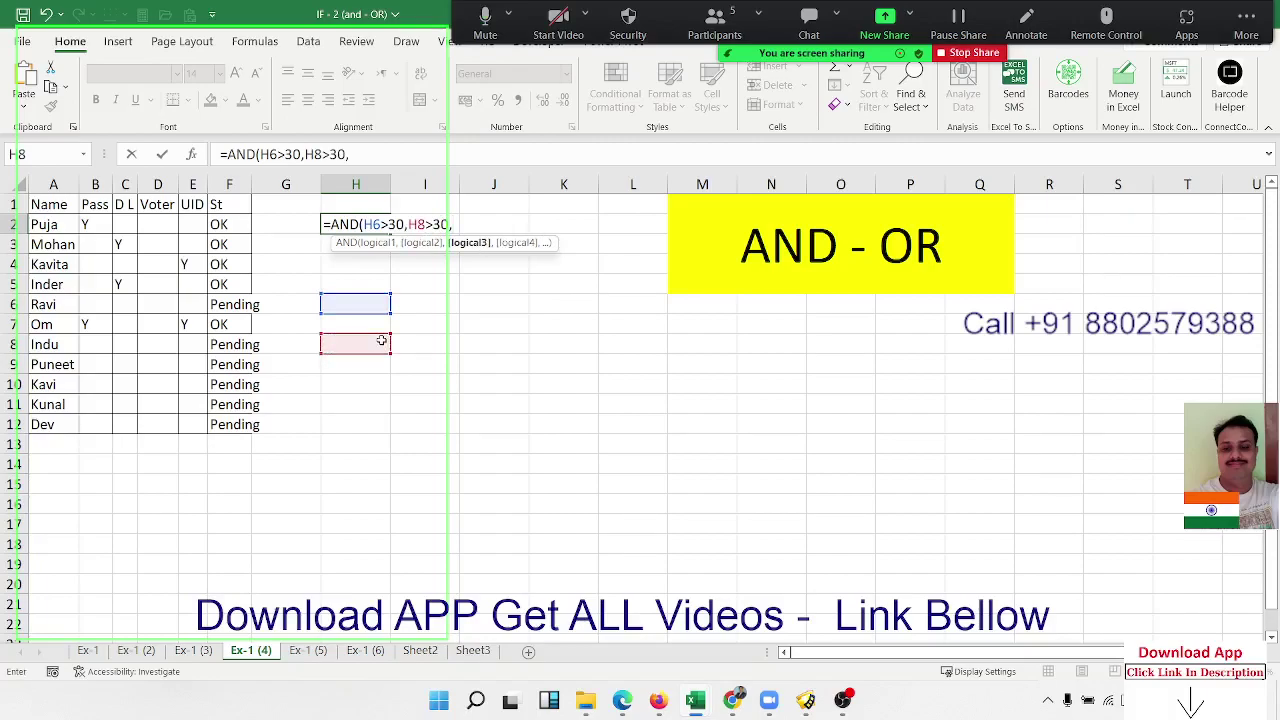
key("BackSpace")
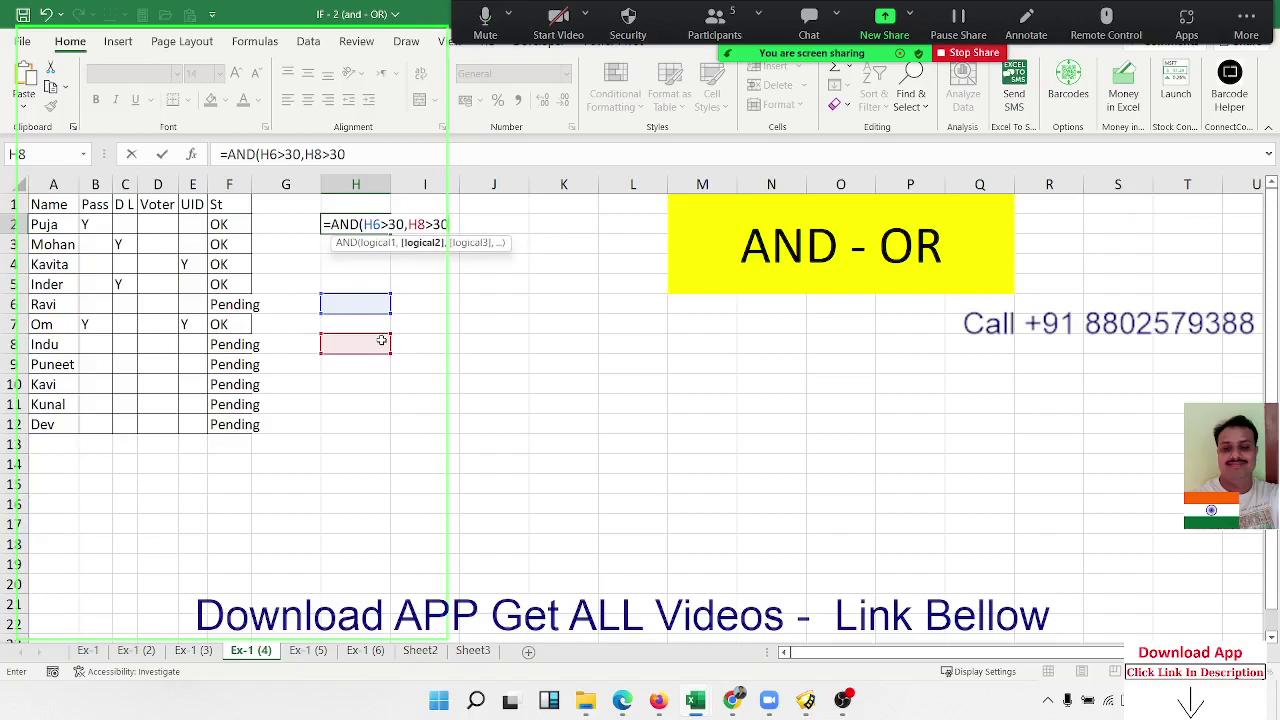
type(")")
key("ctrl+Return")
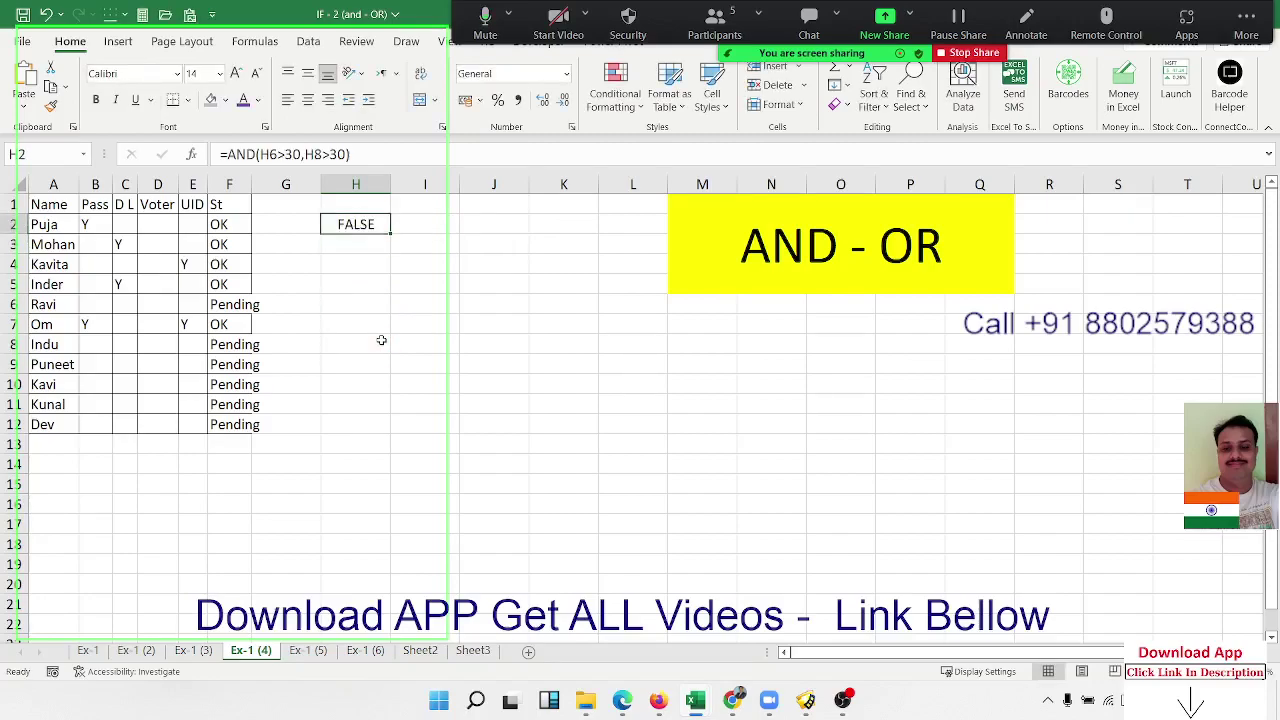
key("Delete")
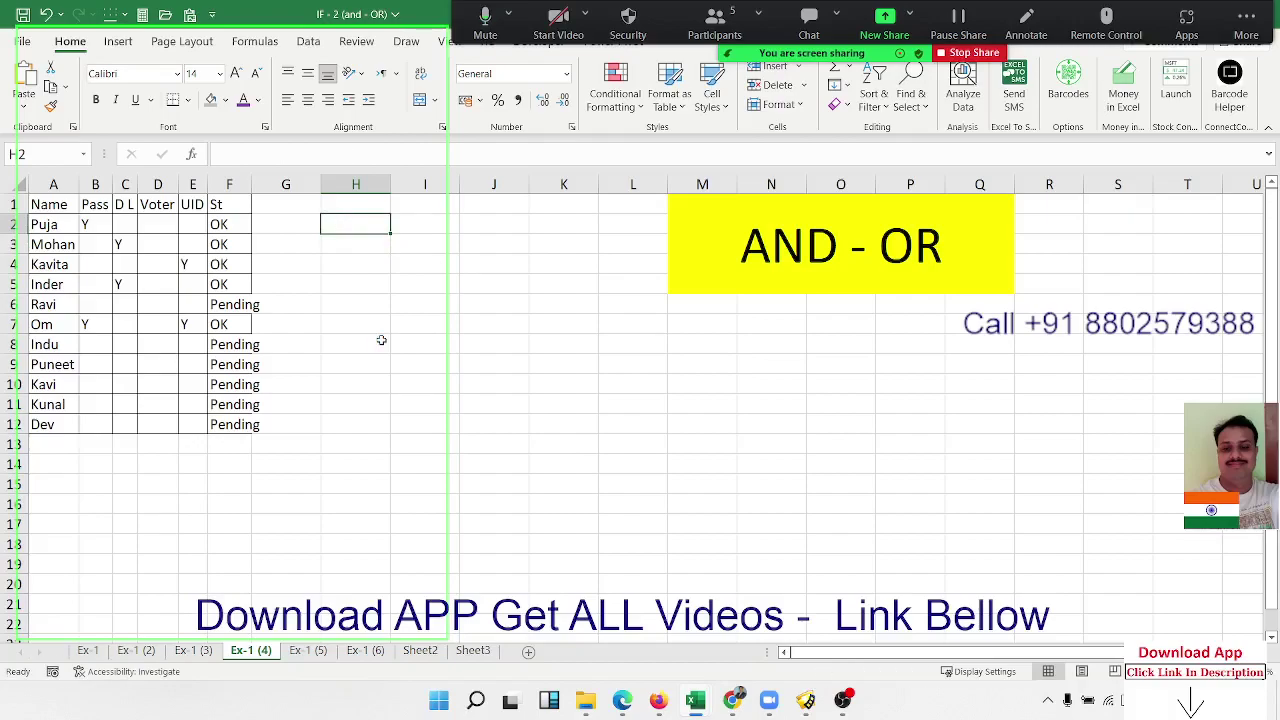
Step: Switch to the Ex-1 (3) sheet and select Puja's four scores B2:E2
left_click(193, 650)
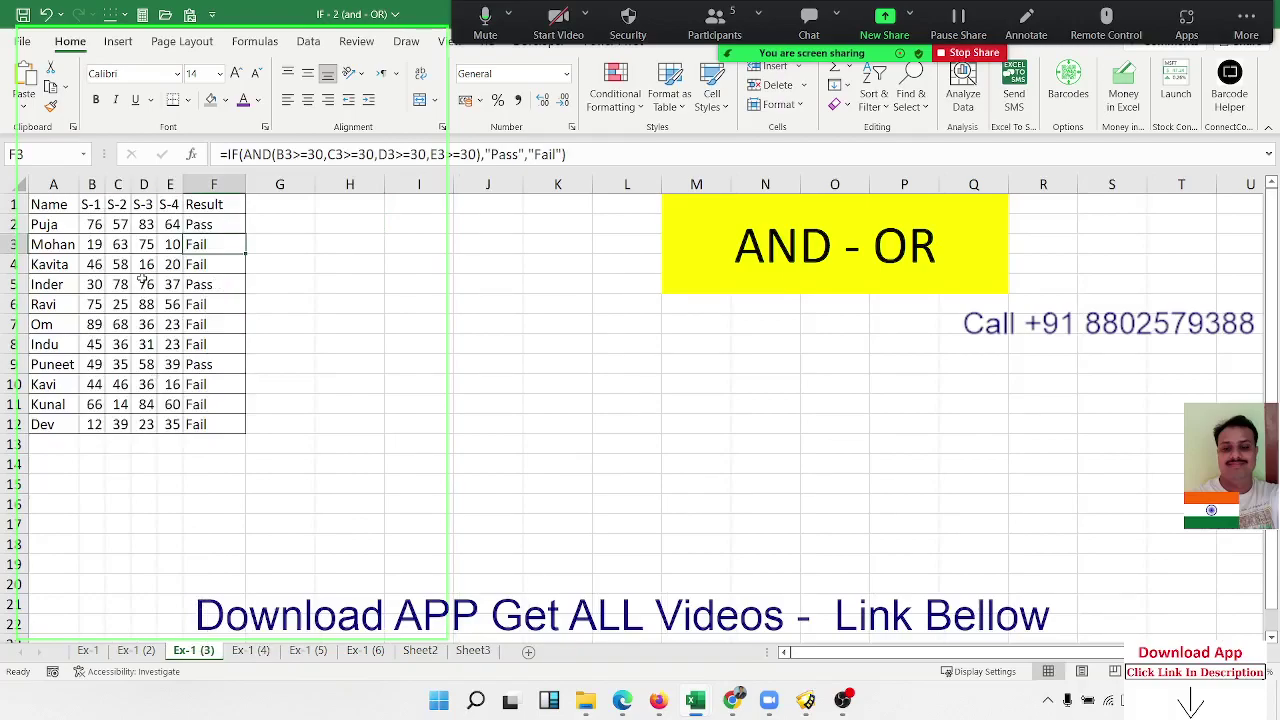
left_click(98, 225)
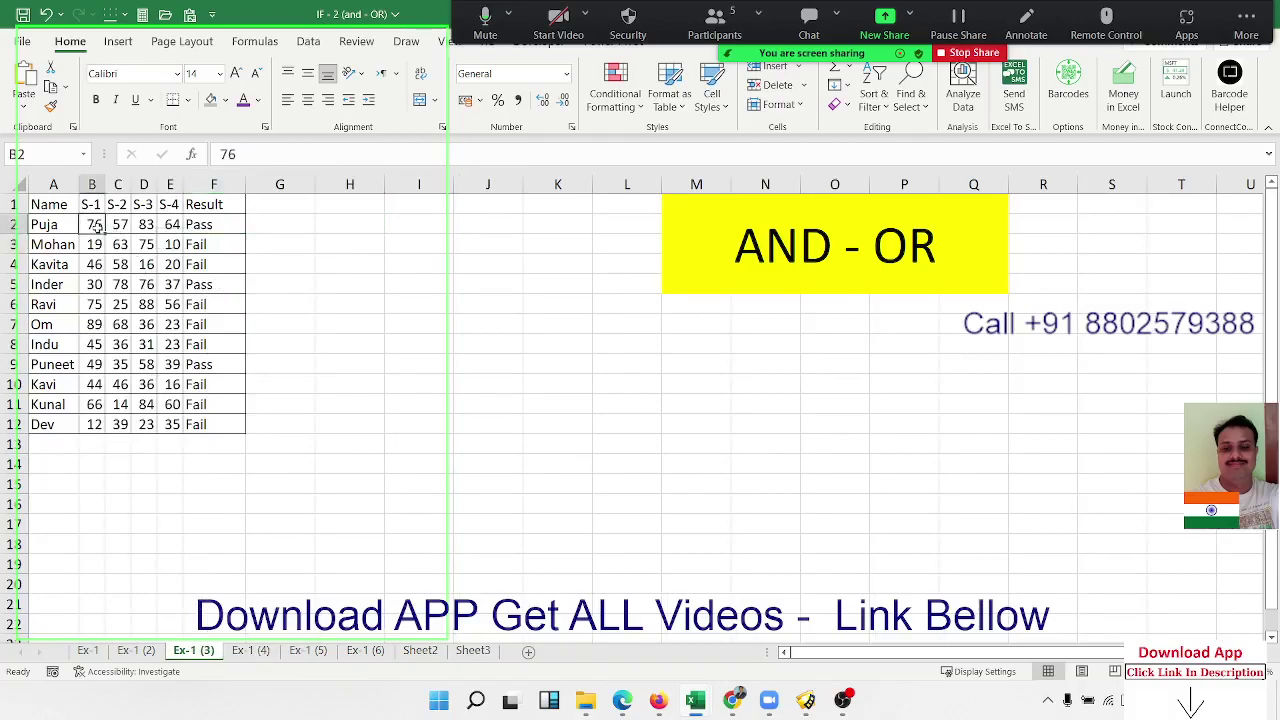
key("Right")
key("Right")
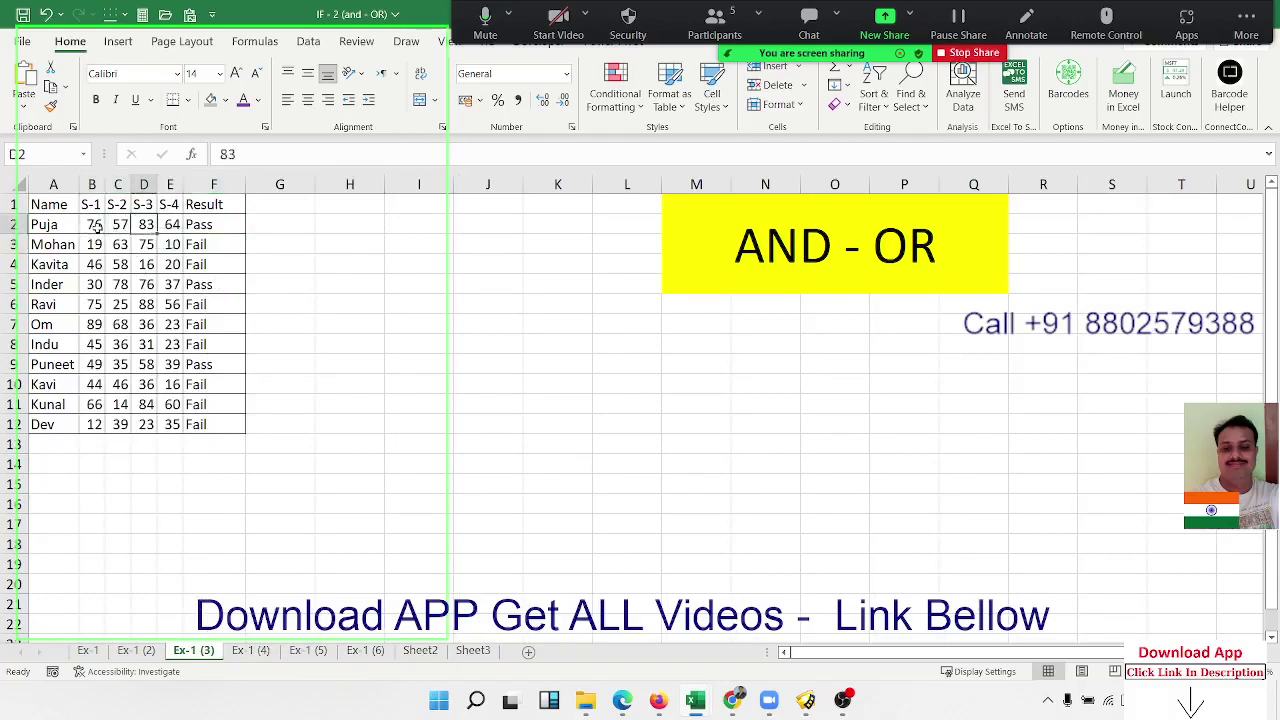
key("Right")
key("shift+Left")
key("shift+Left")
key("shift+Left")
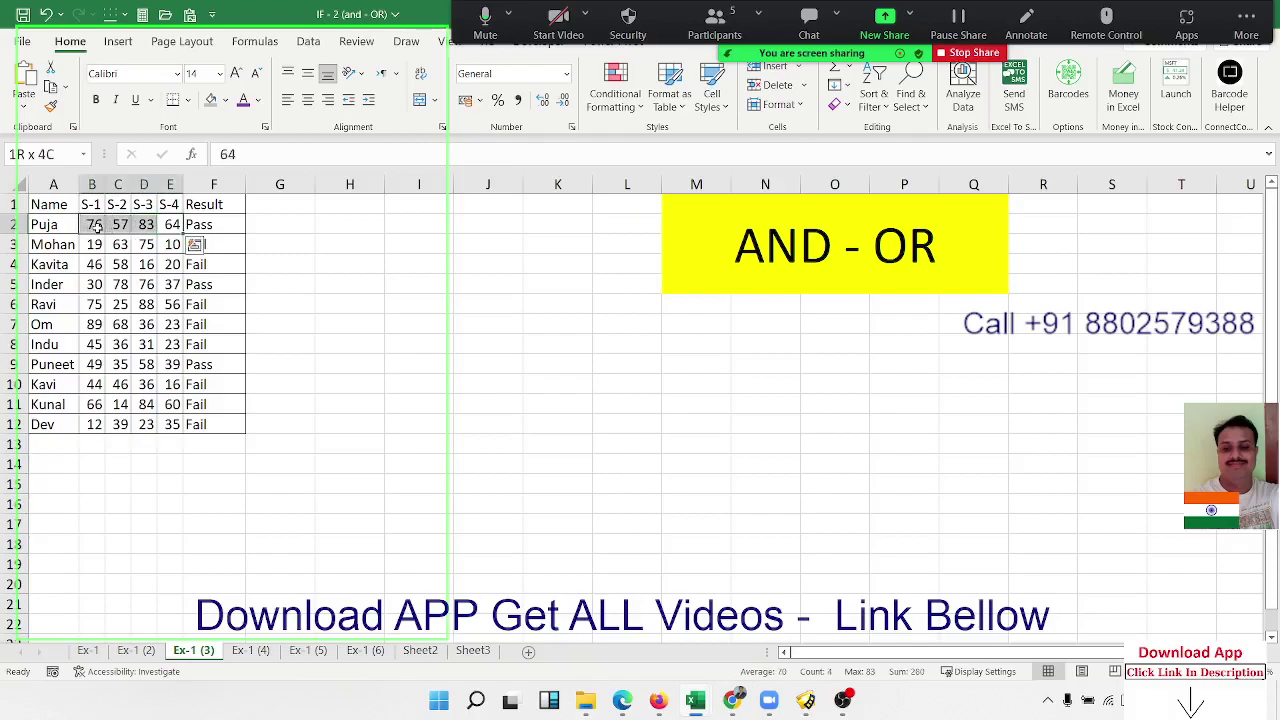
Step: Review F2's IF(AND) formula, pointing out the AND test and Pass/Fail results, without changes
key("Right")
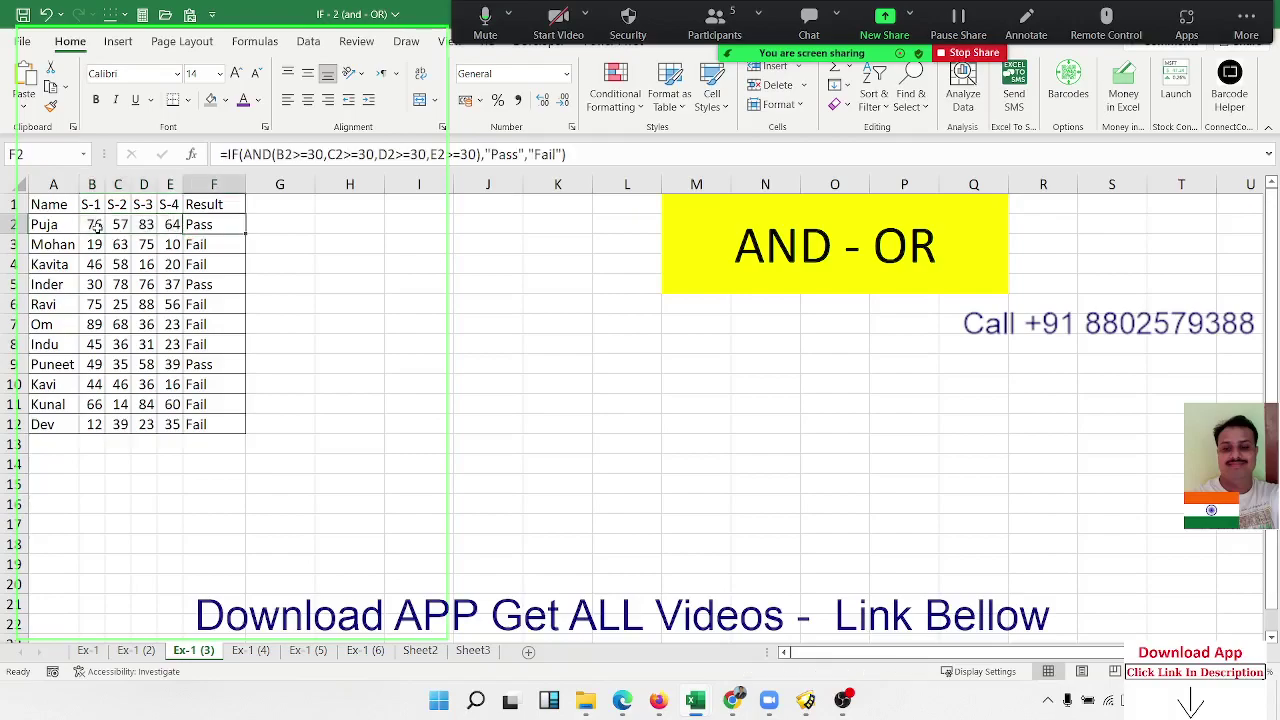
key("F2")
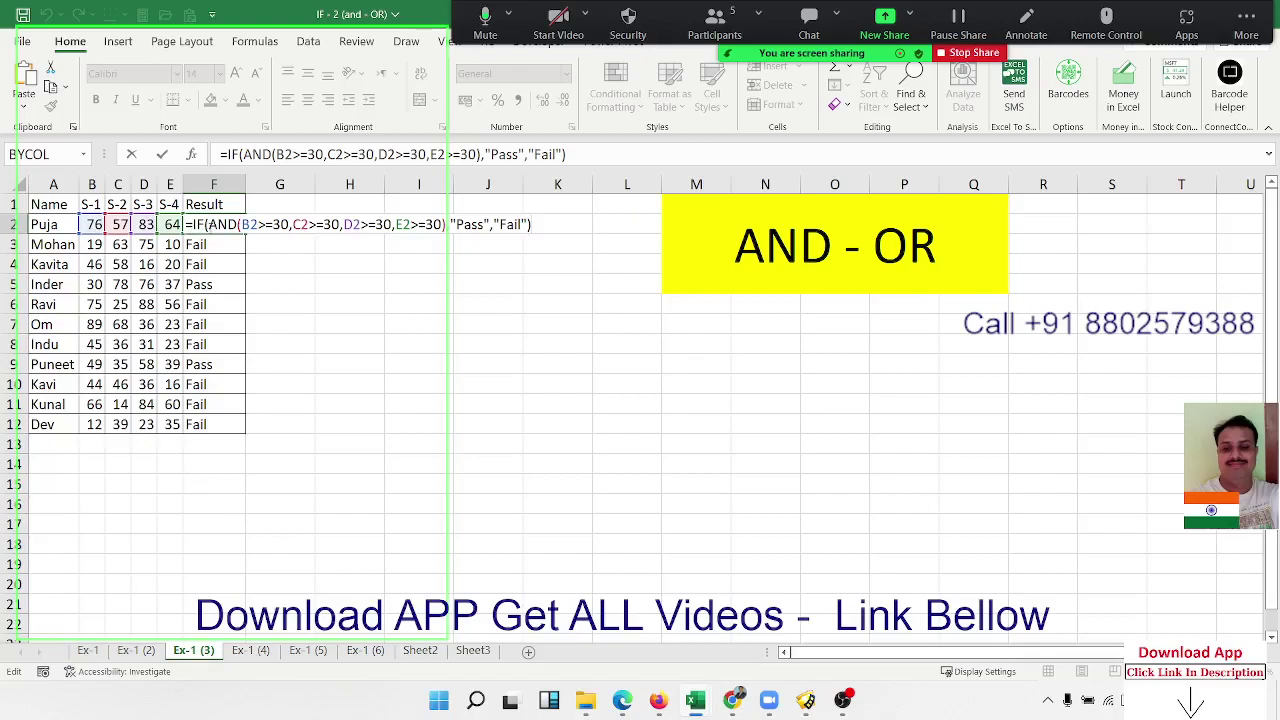
left_click_drag(221, 226, 451, 224)
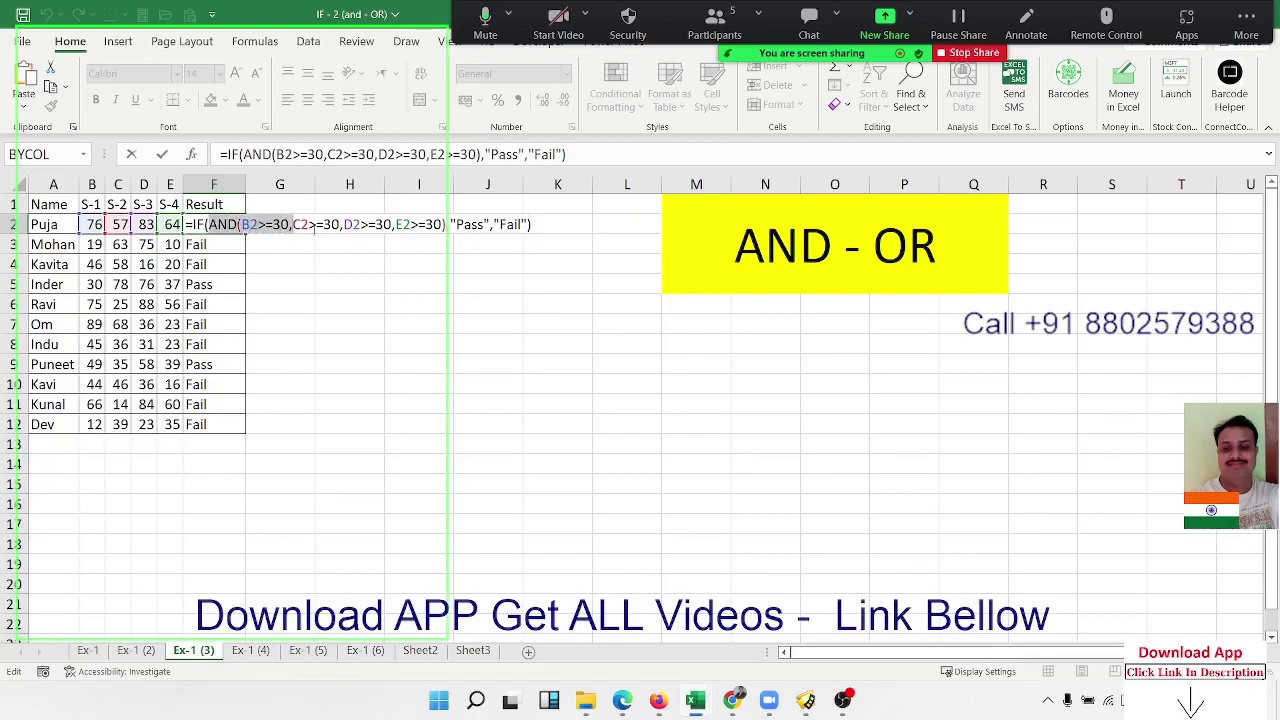
left_click(449, 222)
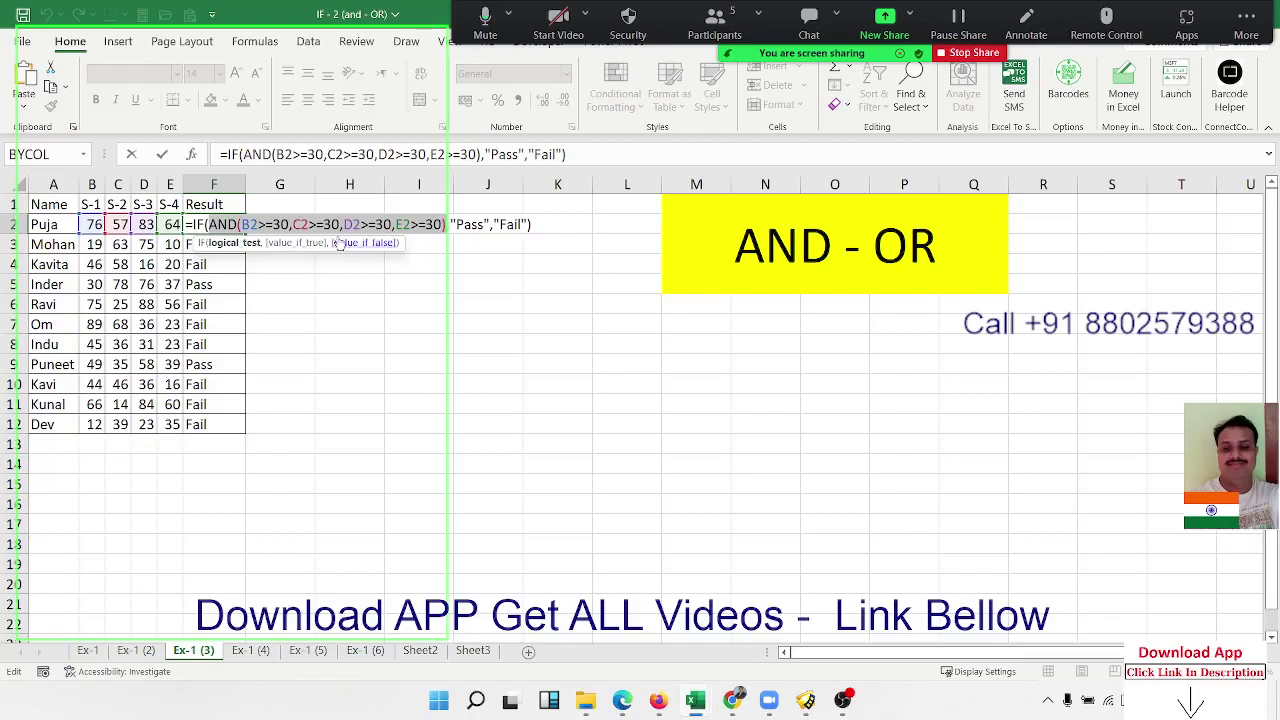
left_click(475, 228)
left_click(505, 228)
key("Escape")
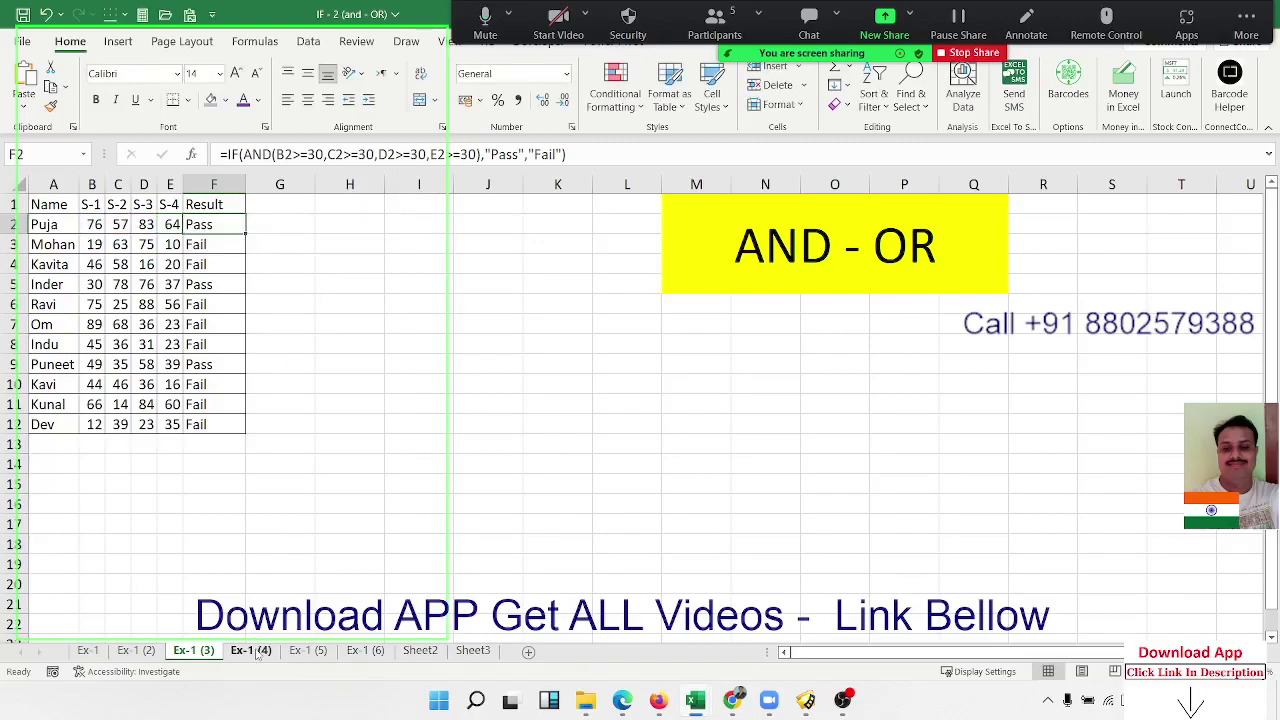
Step: Return to the Ex-1 (4) sheet and review F2's IF(OR) OK/Pending formula without changing it
left_click(251, 650)
double_click(234, 222)
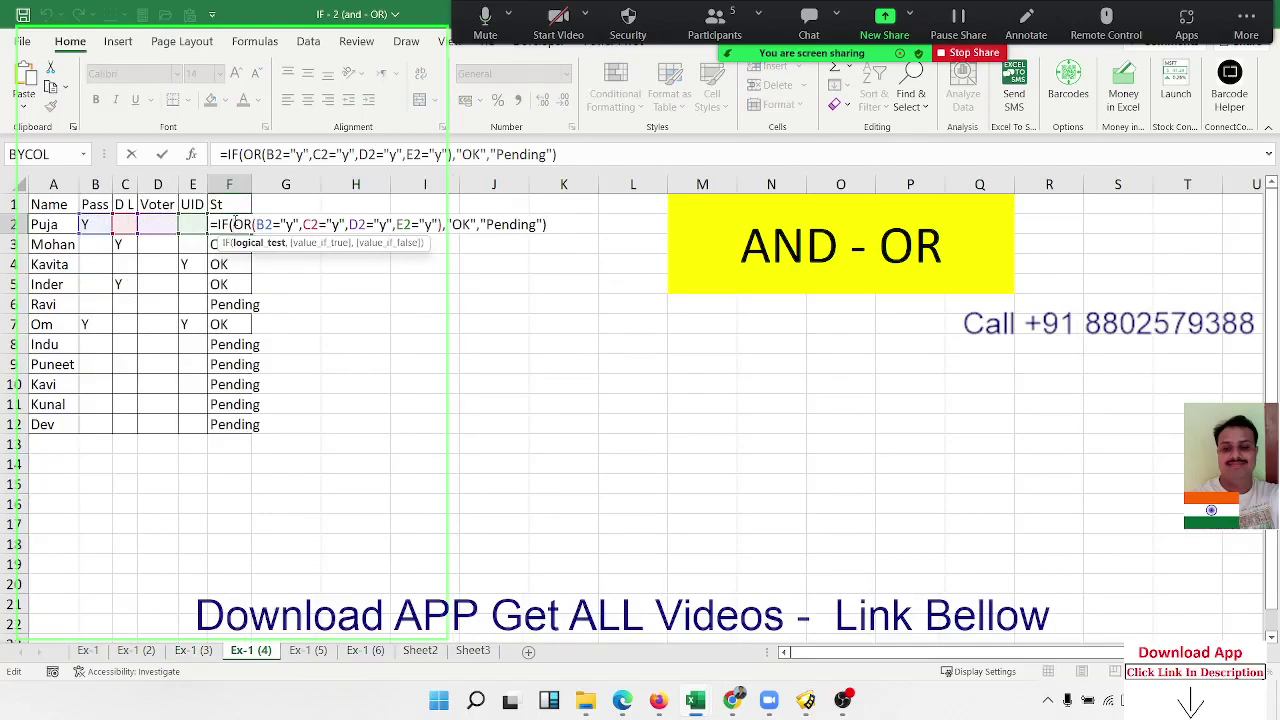
key("Return")
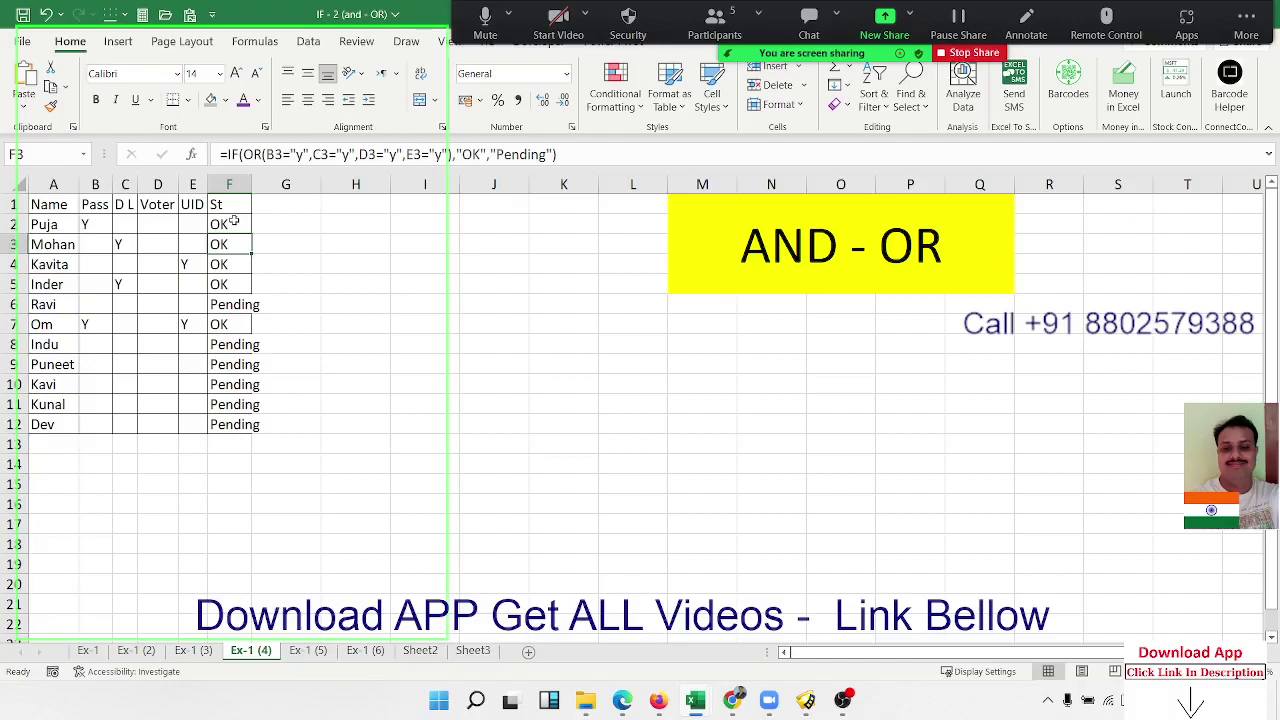
left_click(708, 30)
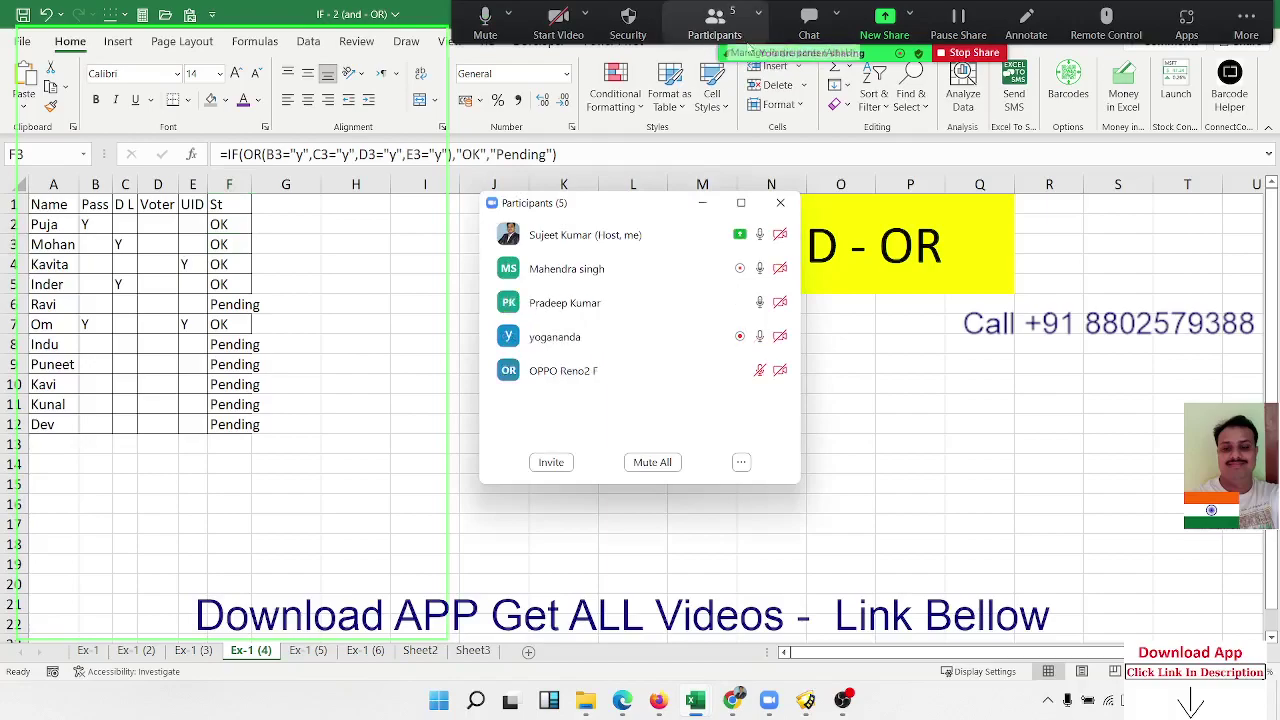
left_click(780, 203)
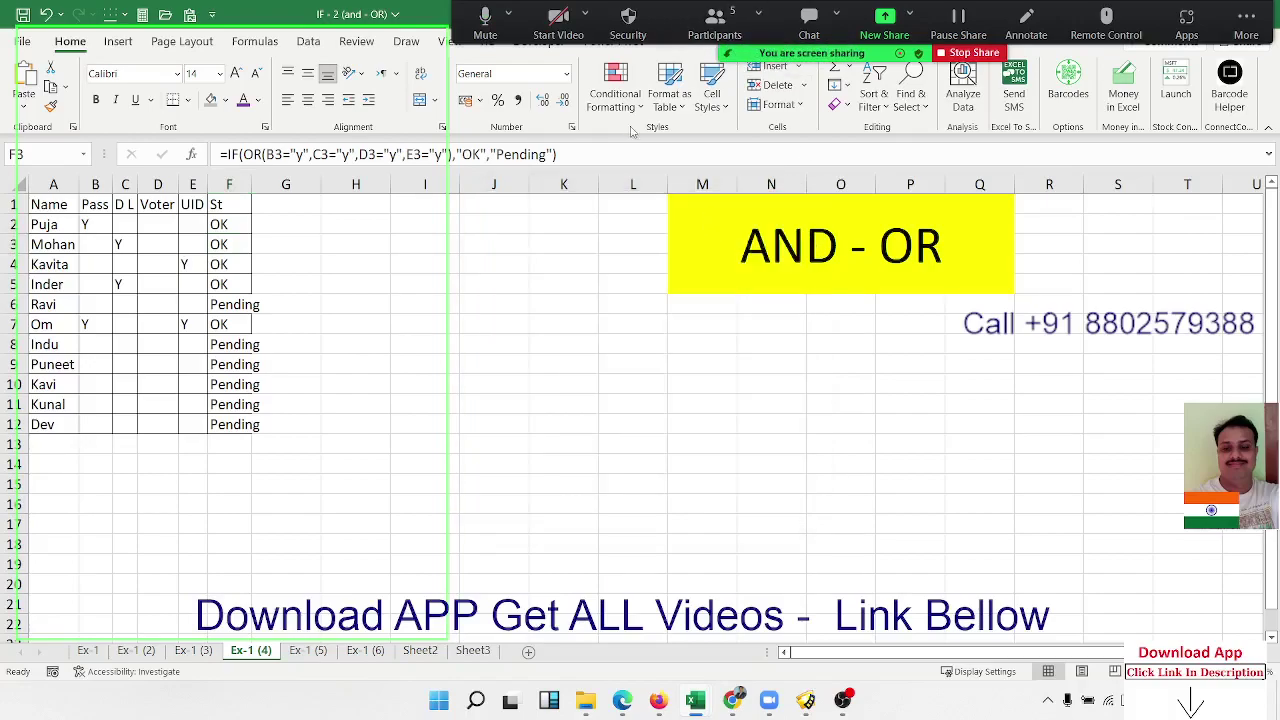
Step: Switch to the Ex-1 (5) sheet and delete the status formula in G2
left_click(242, 244)
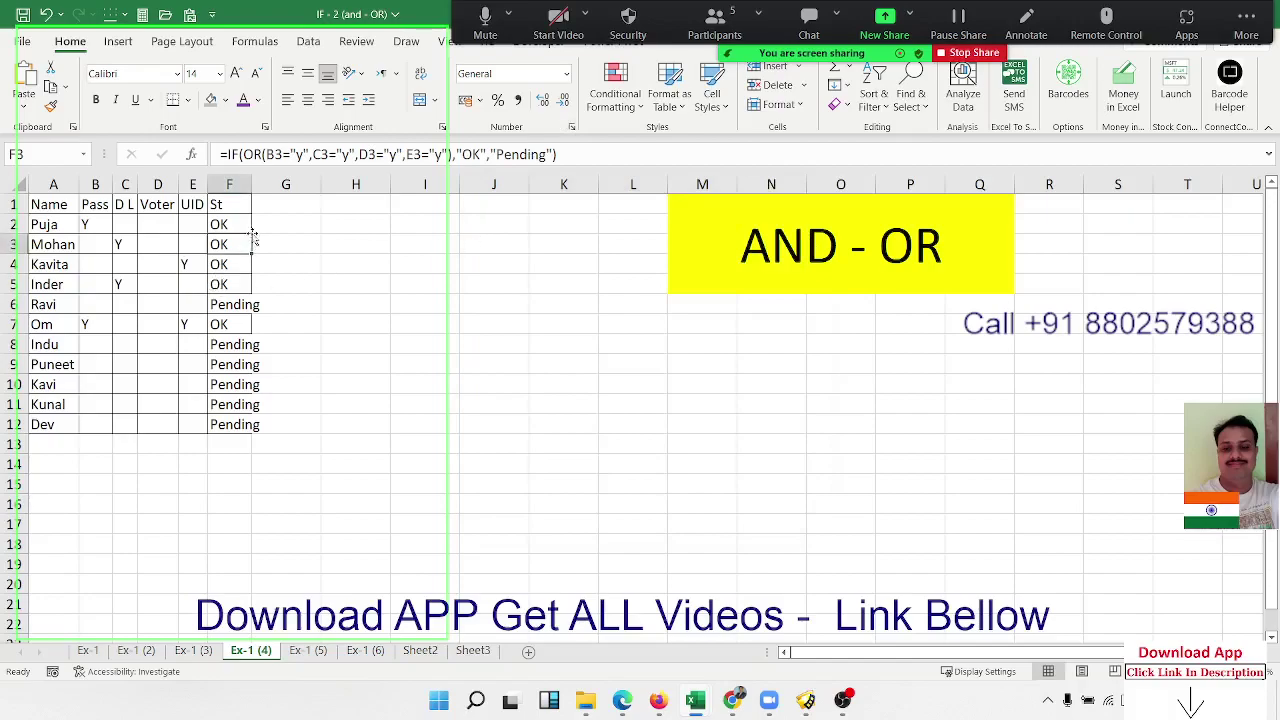
left_click(309, 651)
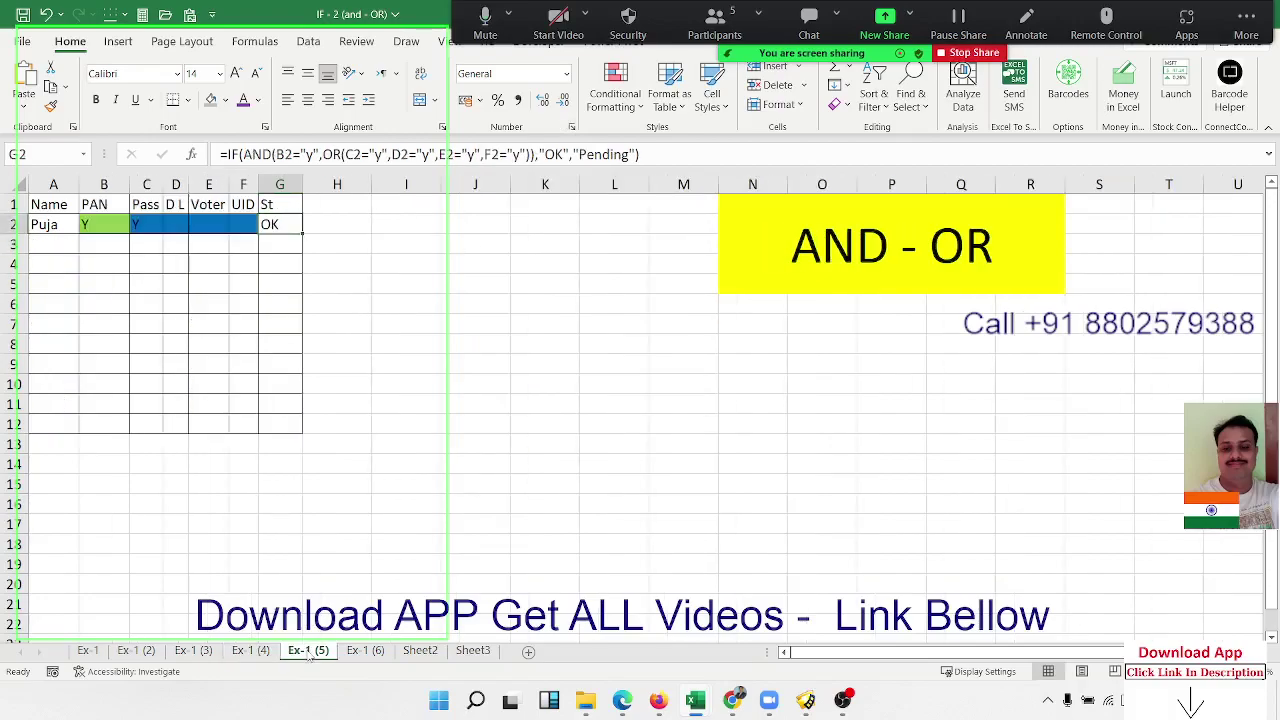
left_click(307, 440)
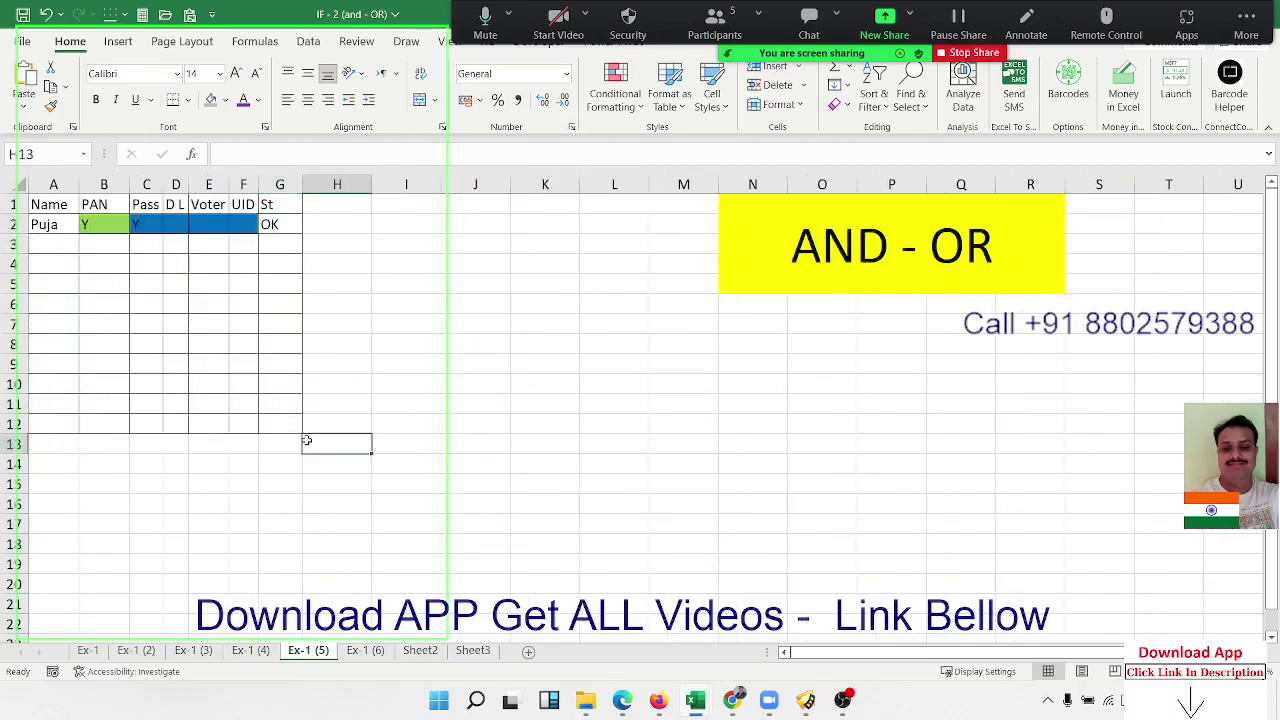
left_click(291, 221)
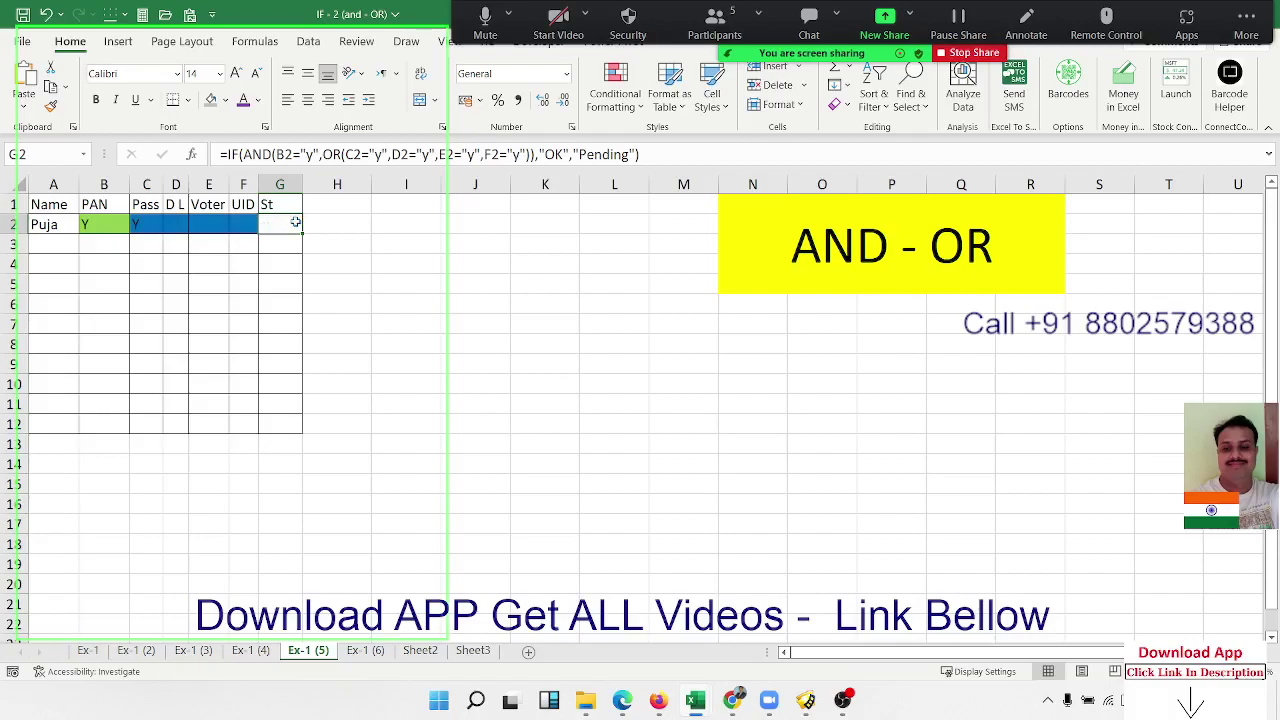
key("Delete")
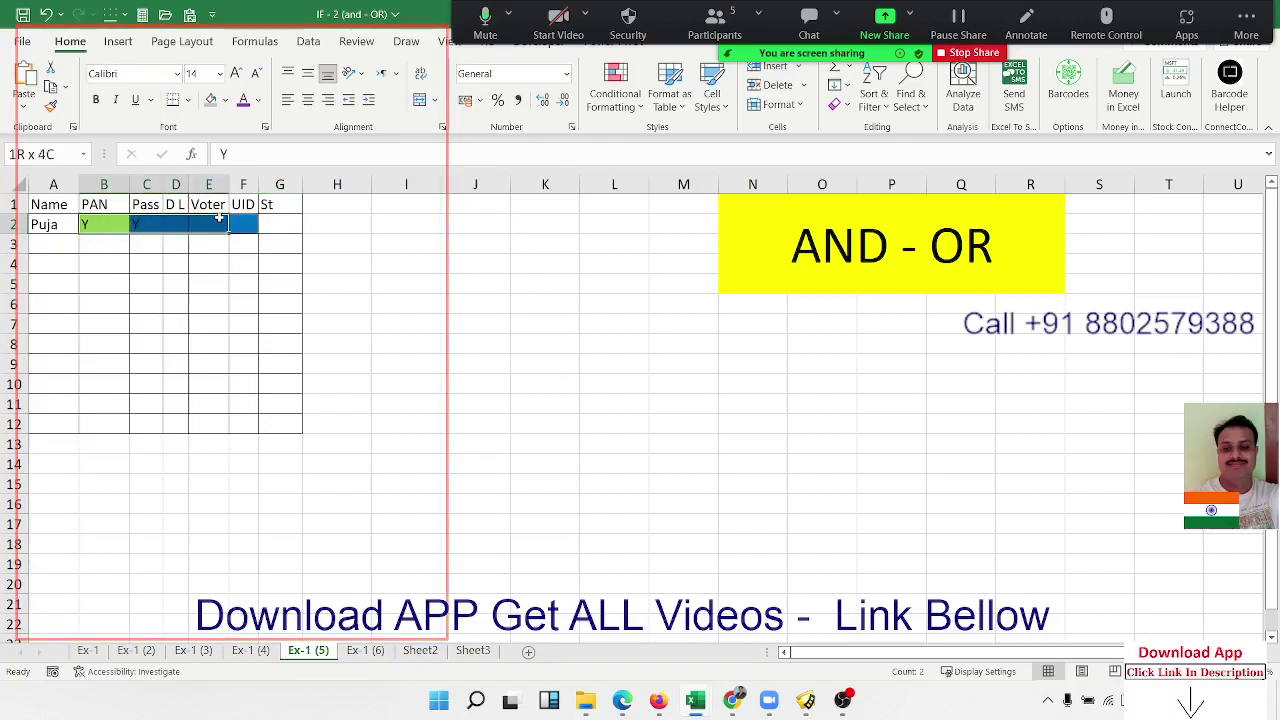
Step: Highlight the PAN entry B2 and the Pass-to-UID cells C1:F2
left_click_drag(166, 218, 250, 224)
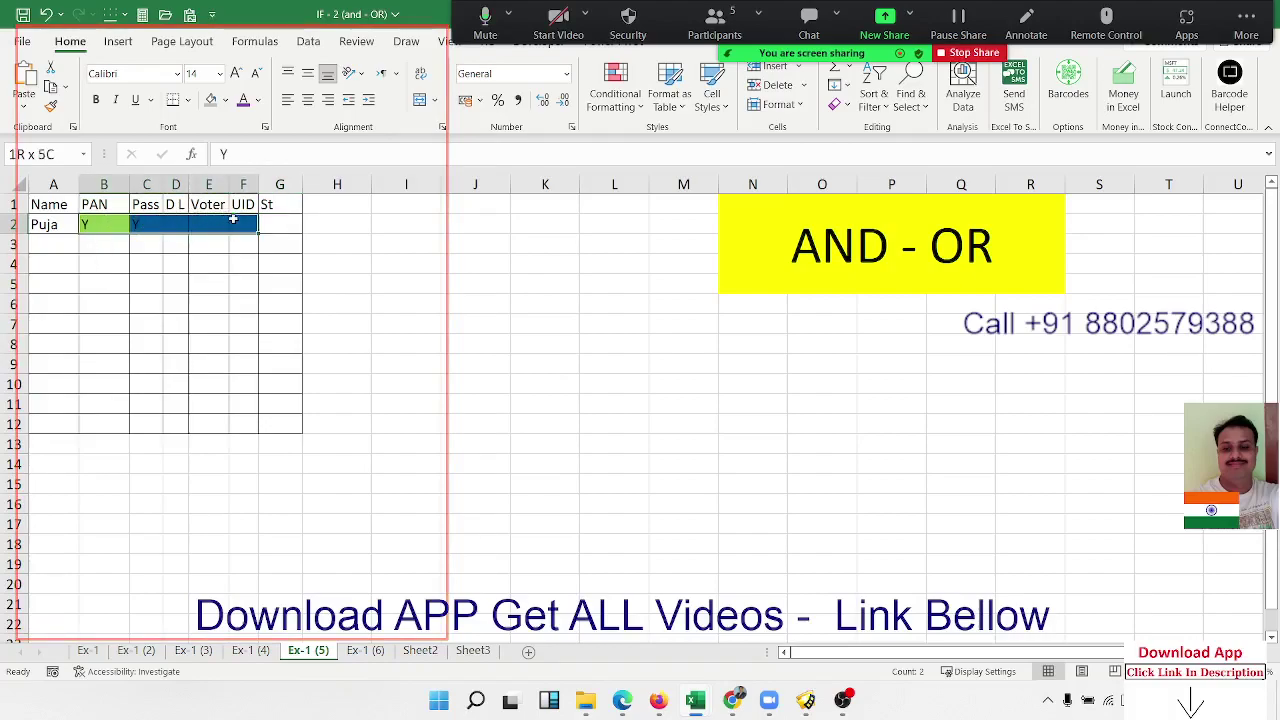
left_click(122, 340)
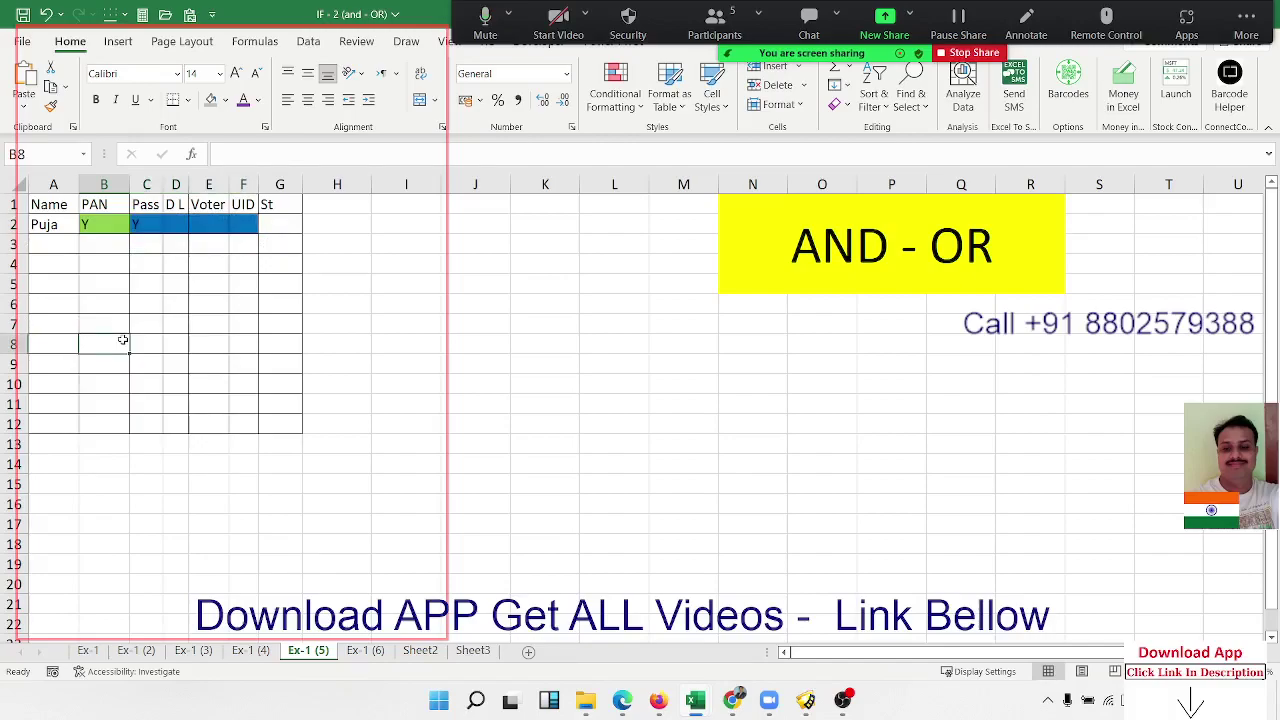
left_click(112, 222)
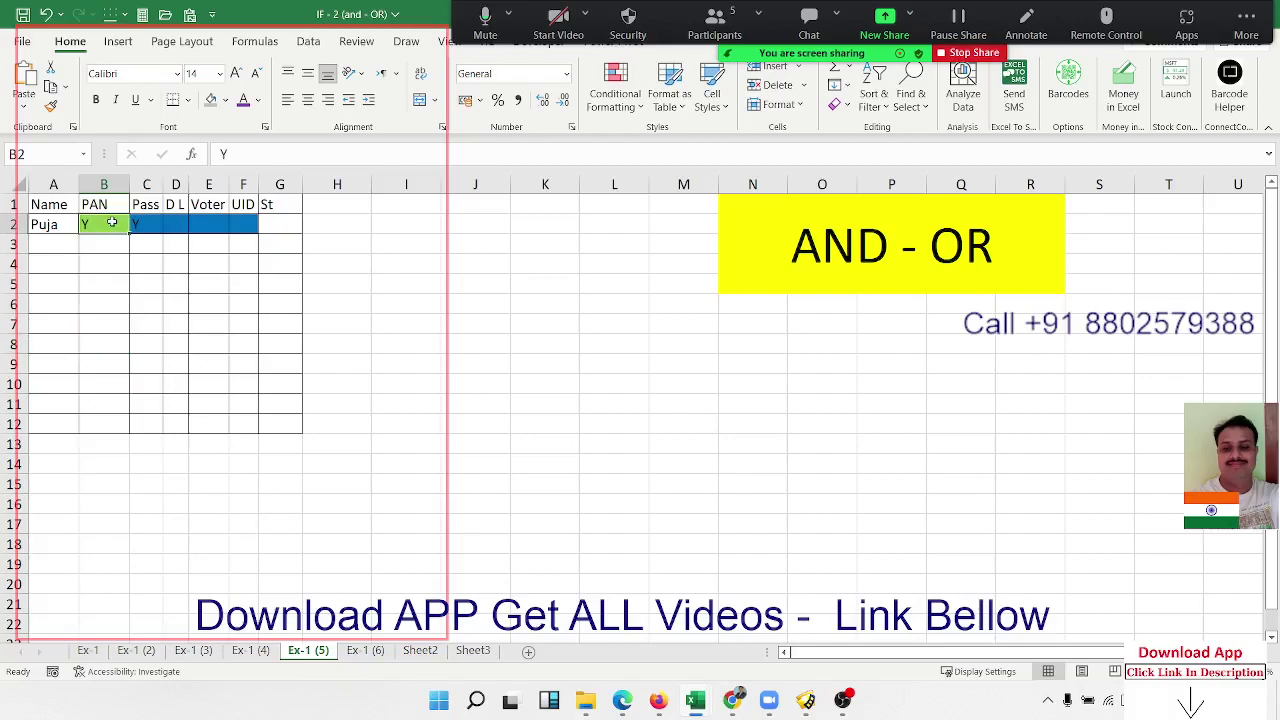
left_click_drag(134, 225, 236, 217)
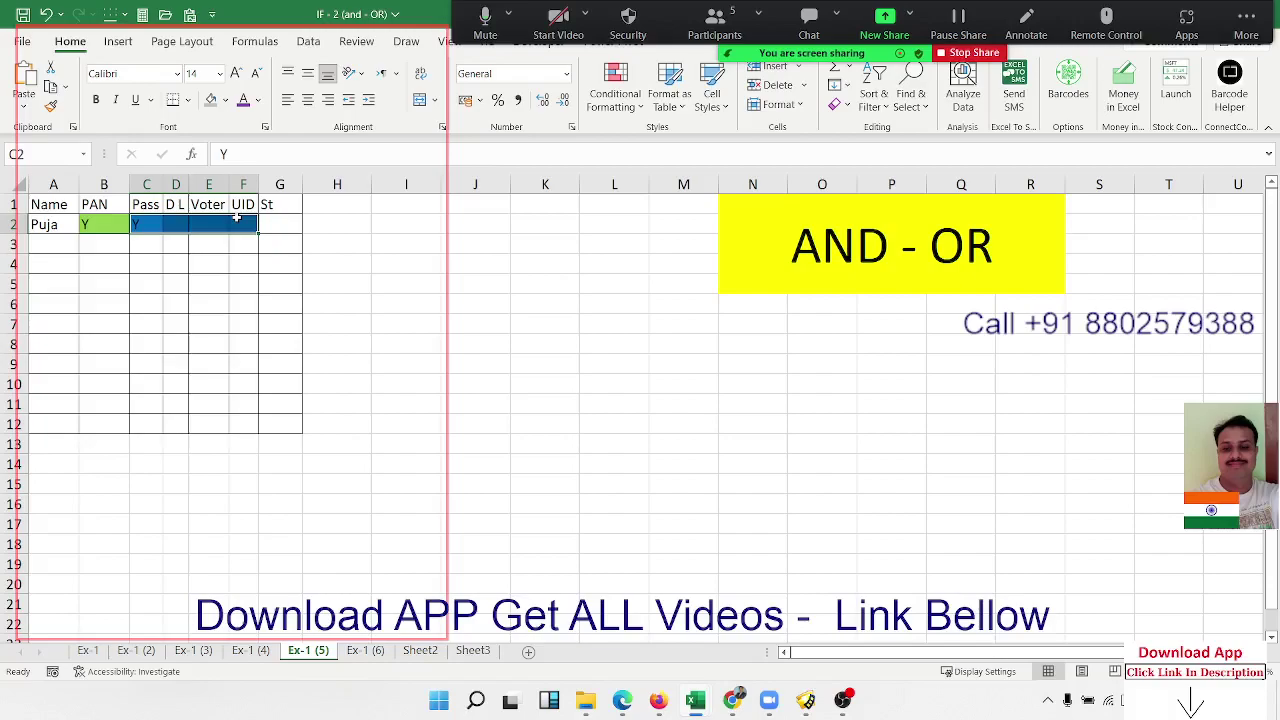
Step: Enter =AND(B2="y",OR(C2="y",D2="y",E2="y",F2="y")) in G2
left_click(289, 227)
type("=")
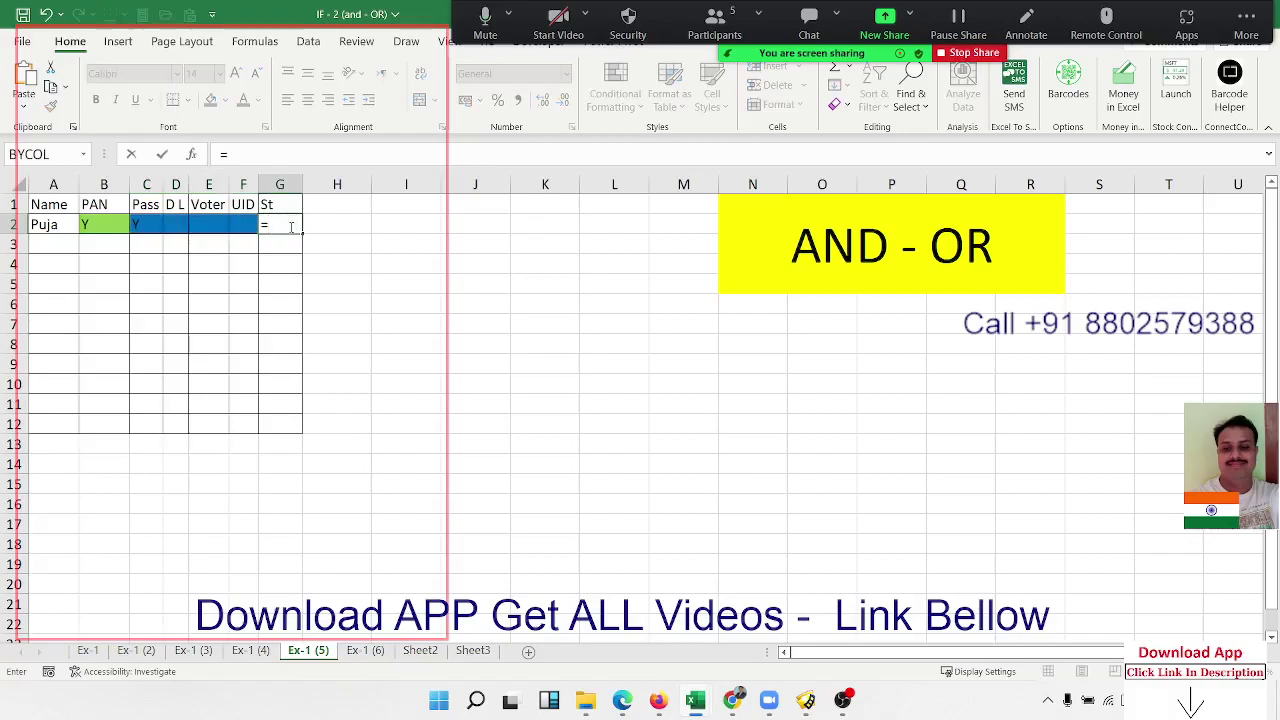
type("and")
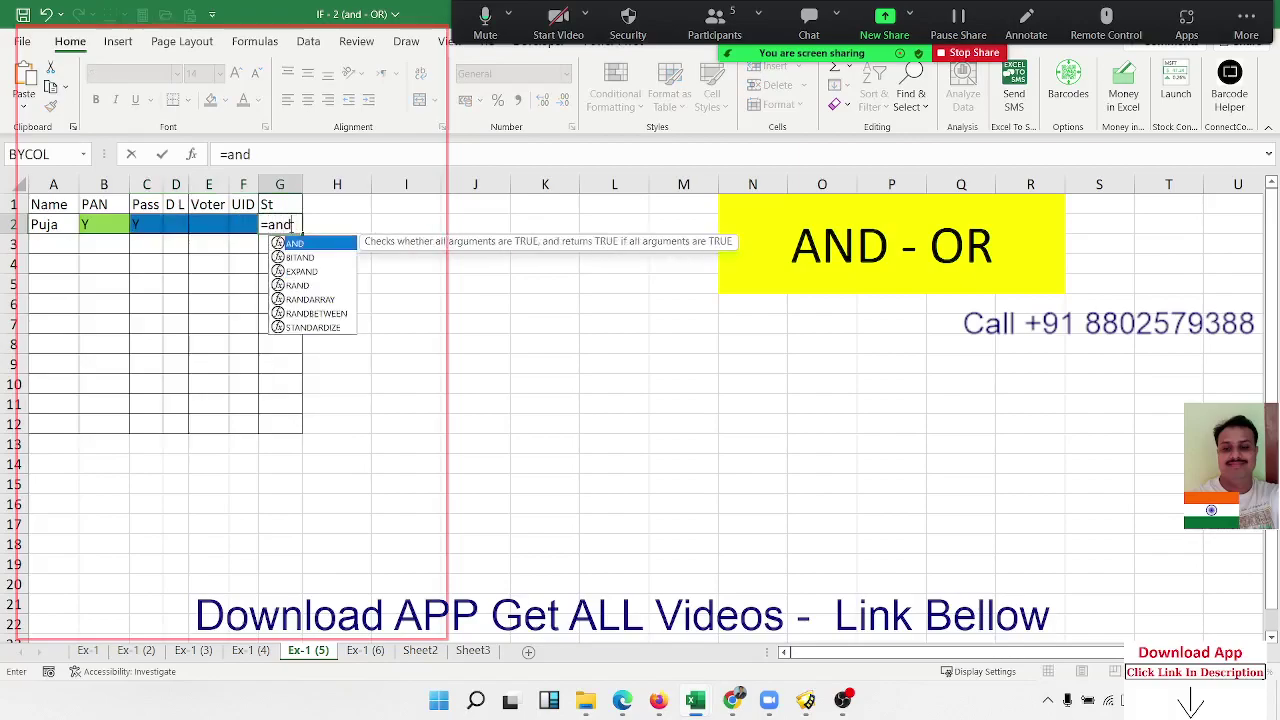
key("Tab")
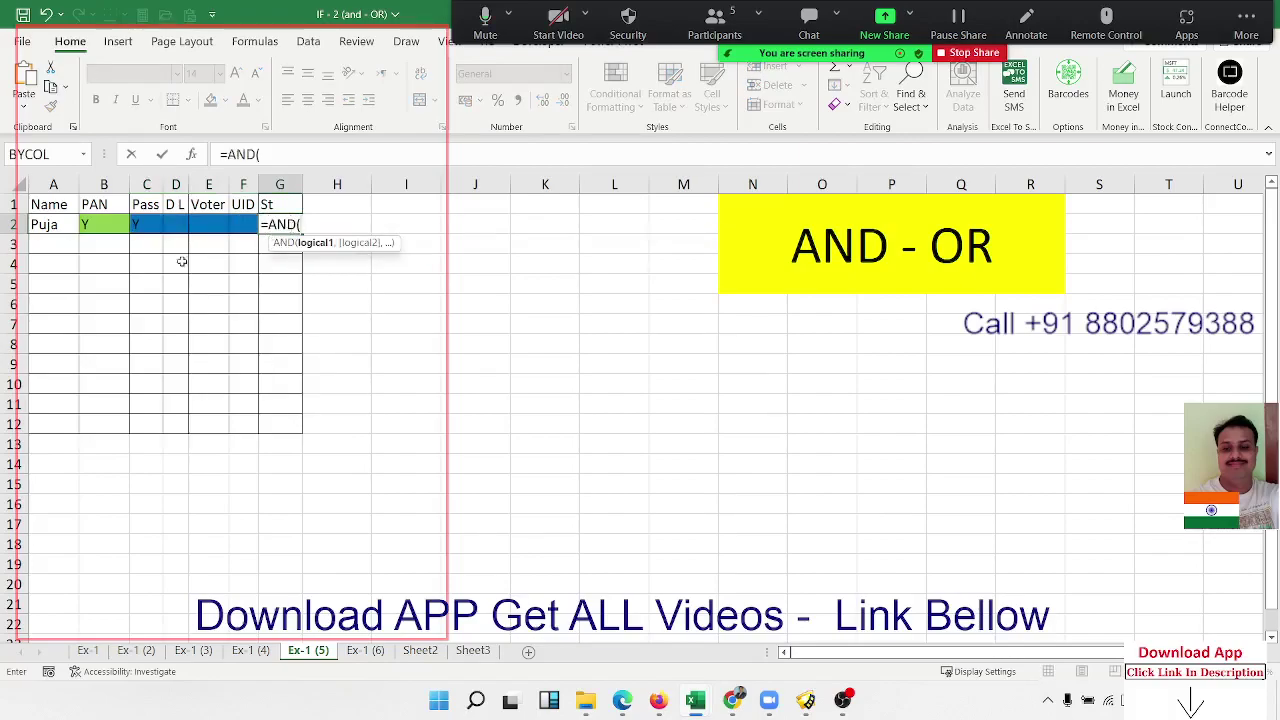
left_click(101, 226)
type("=")
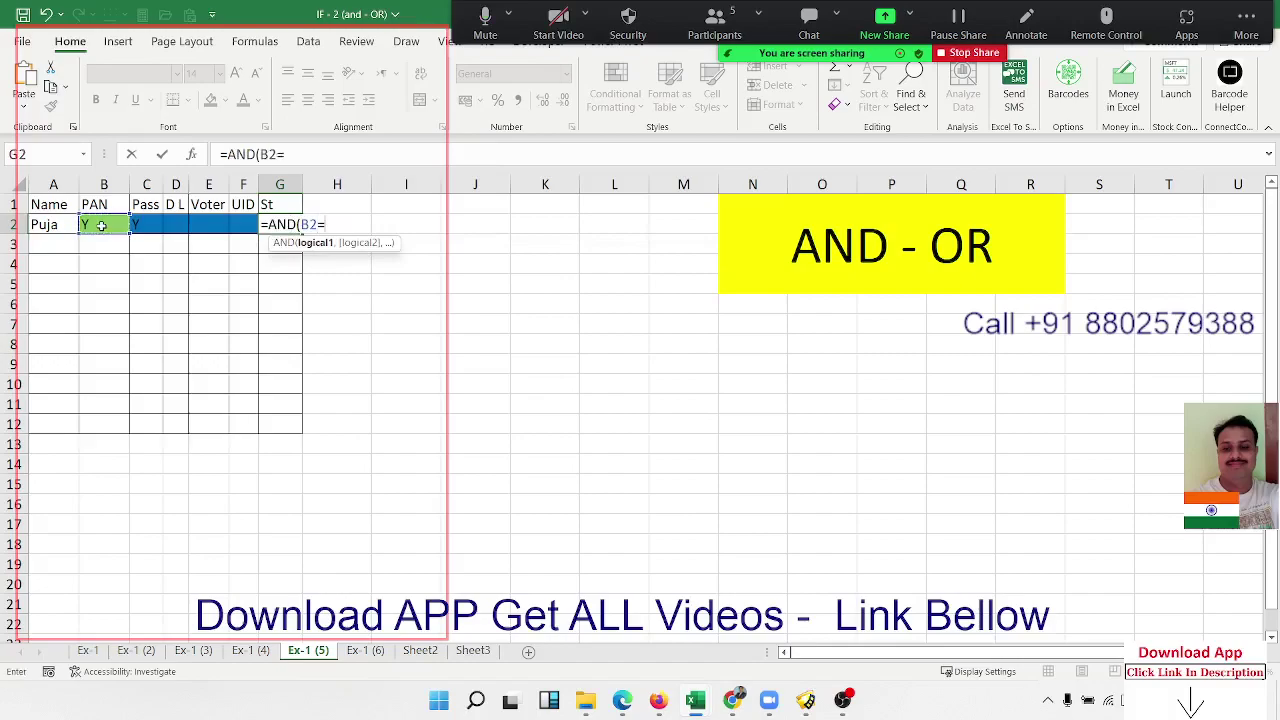
type("\"y\",")
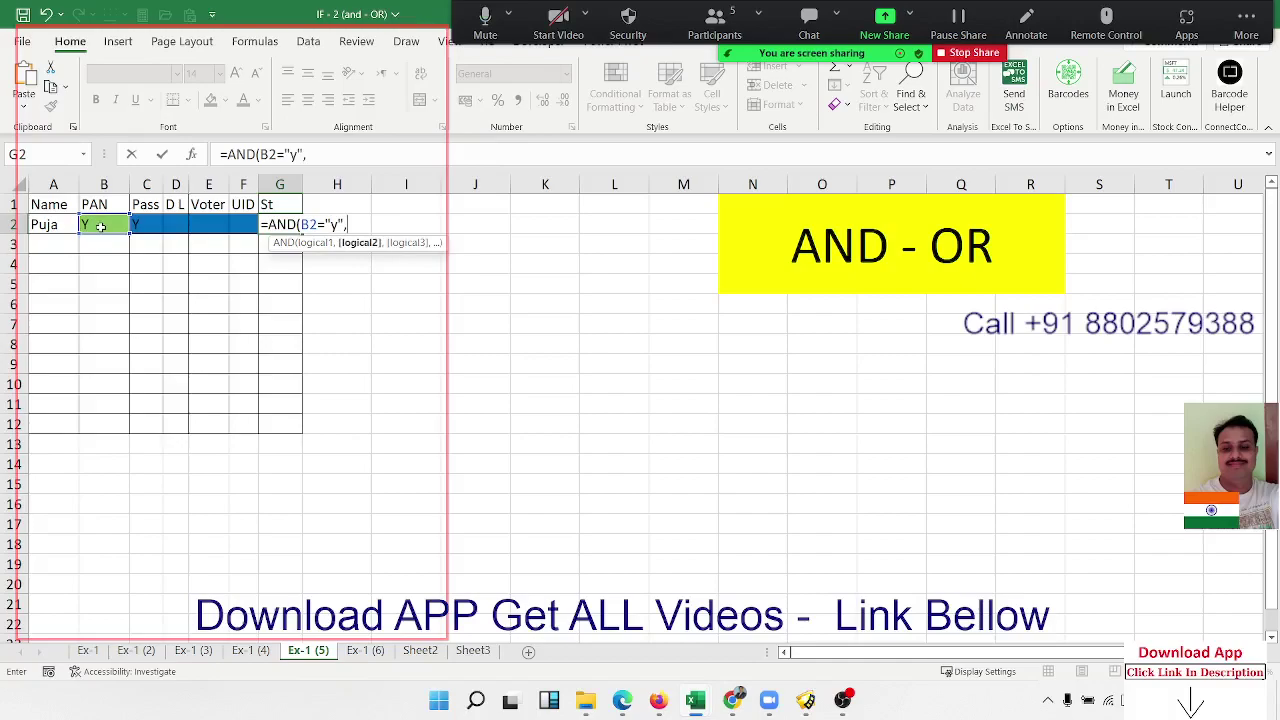
type("or")
key("Tab")
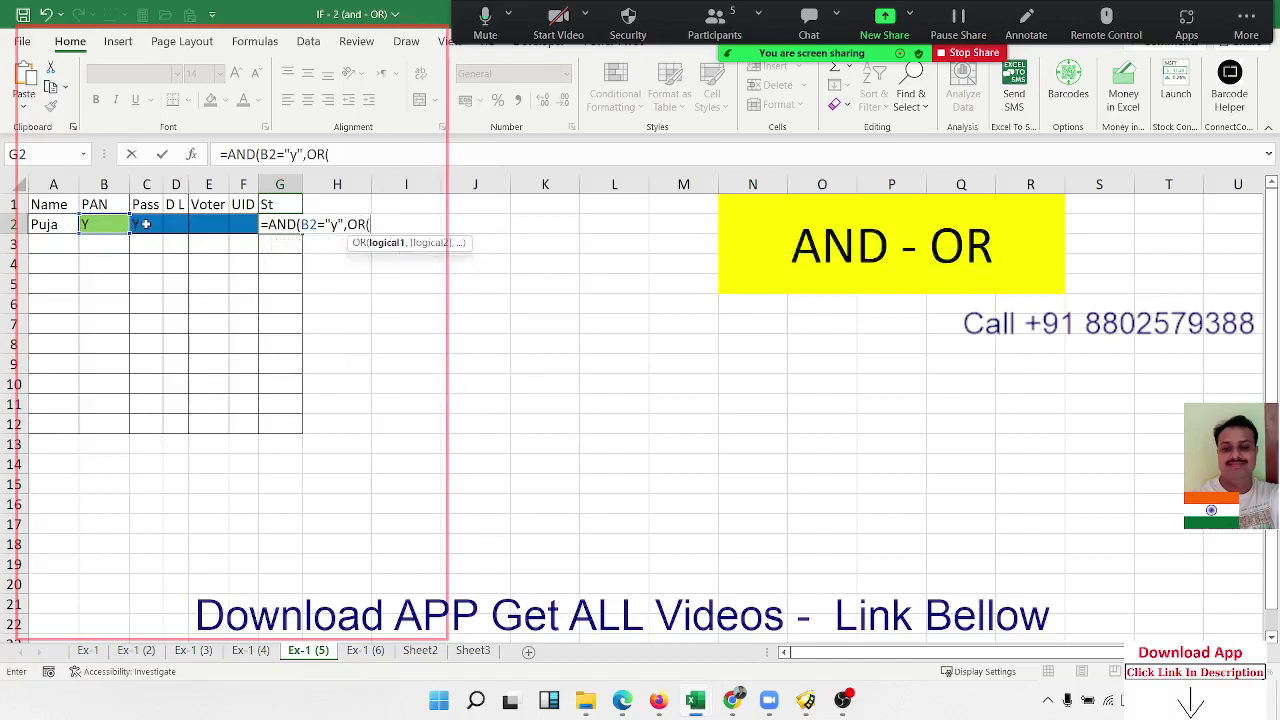
left_click(146, 224)
type("=\"y")
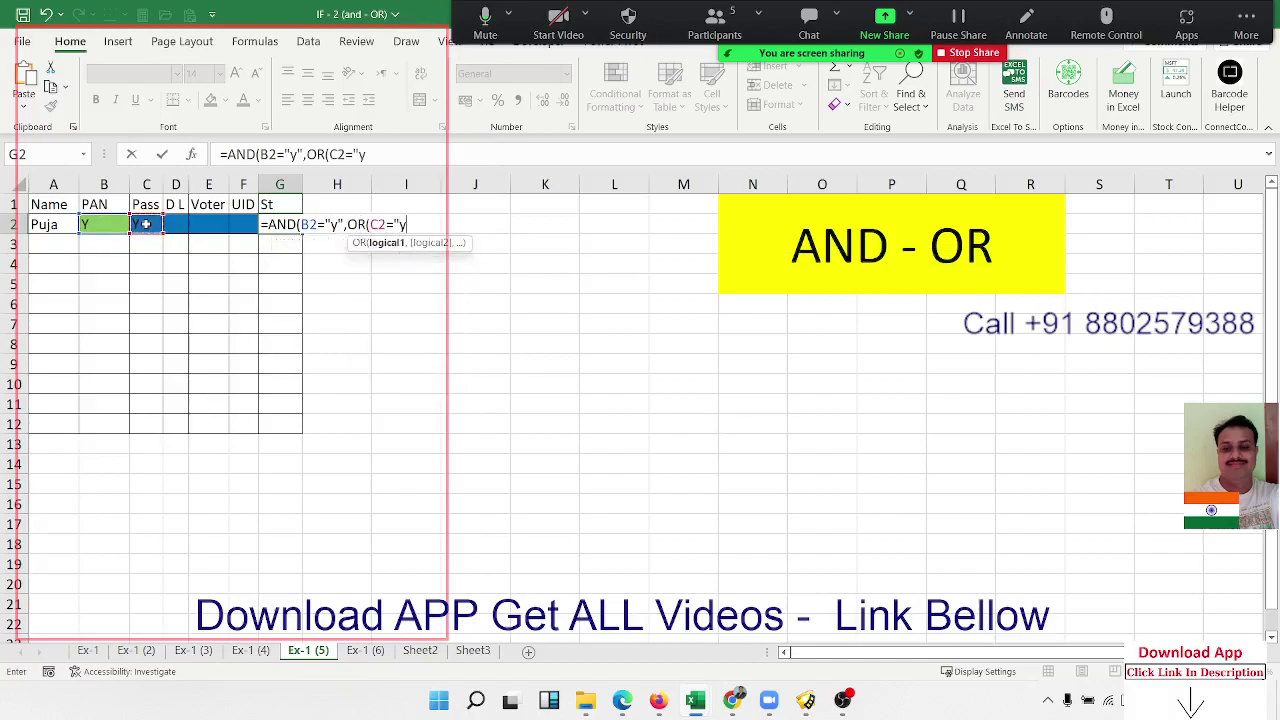
type("\",")
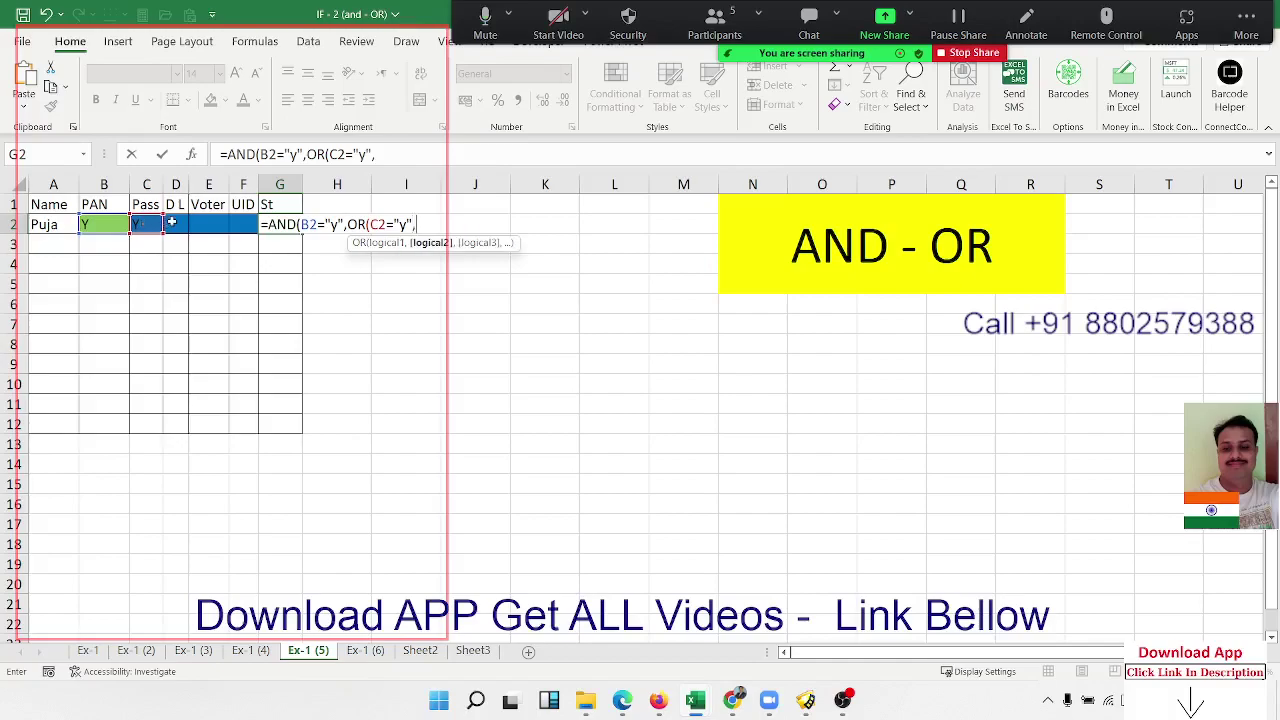
left_click(172, 222)
type("=\"y\"")
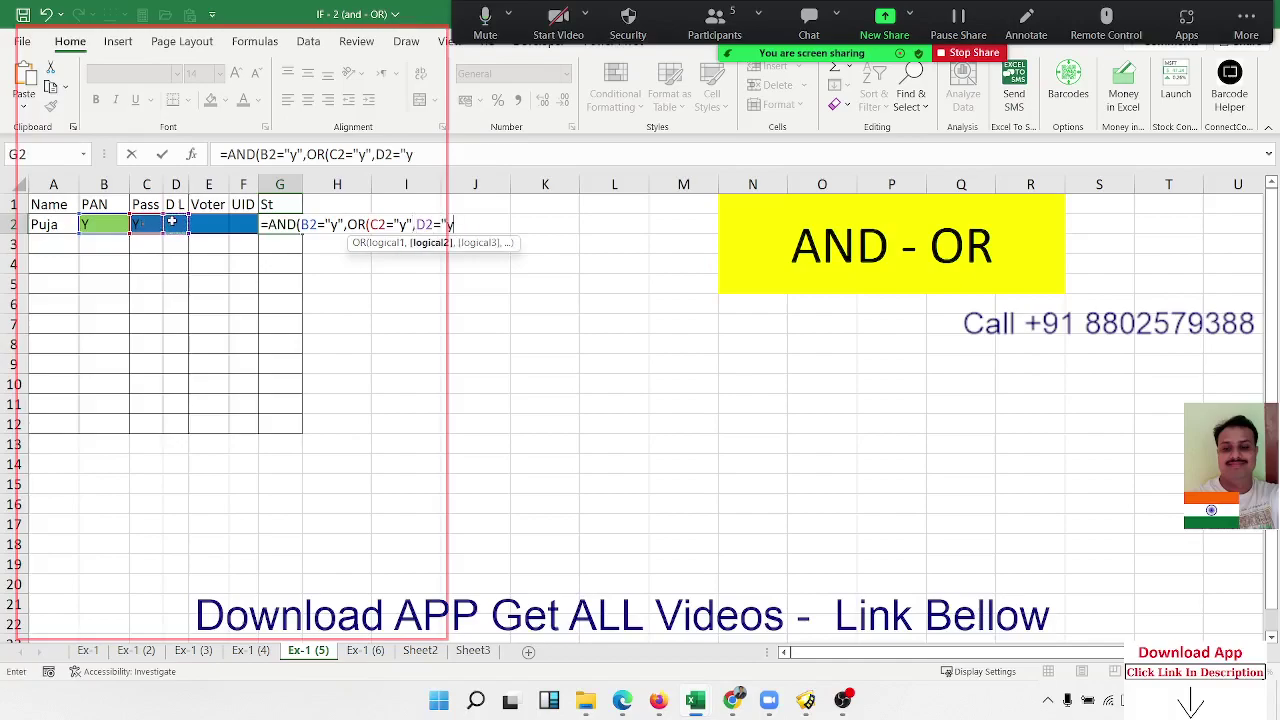
type(",")
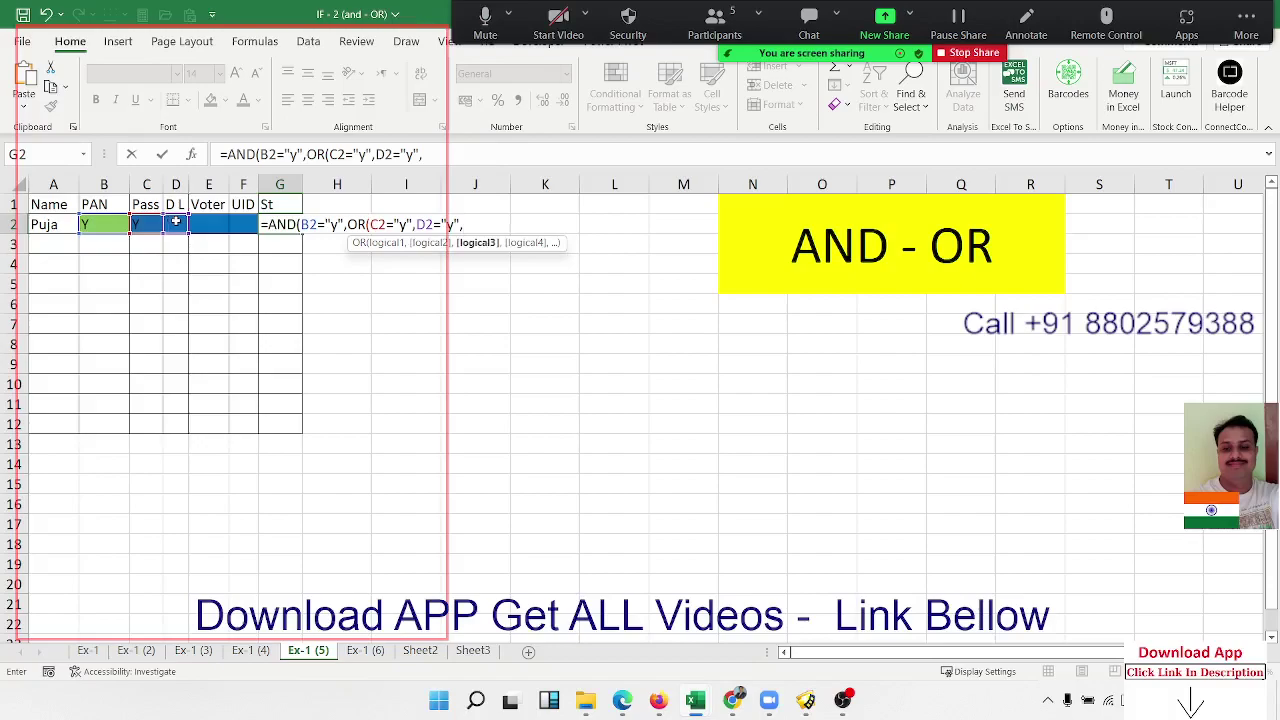
left_click(201, 217)
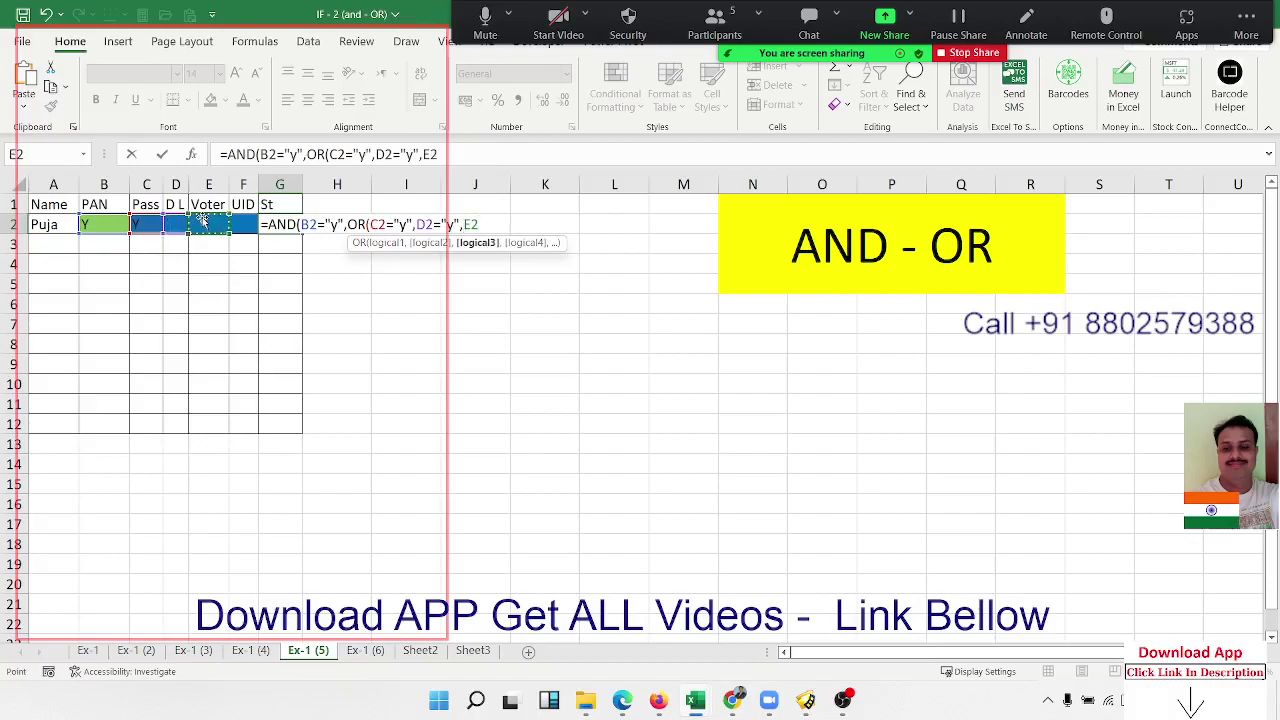
type("=\"y\"")
type(",")
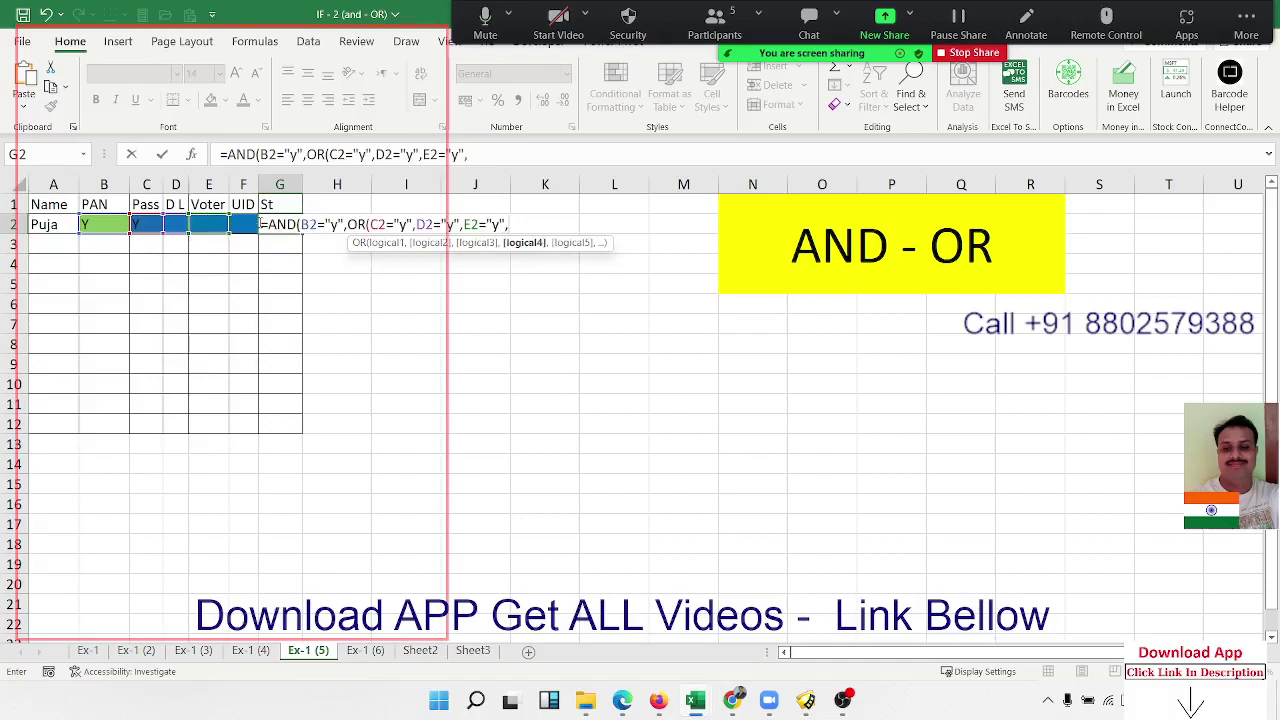
left_click(249, 219)
type("=\"")
type("y\")")
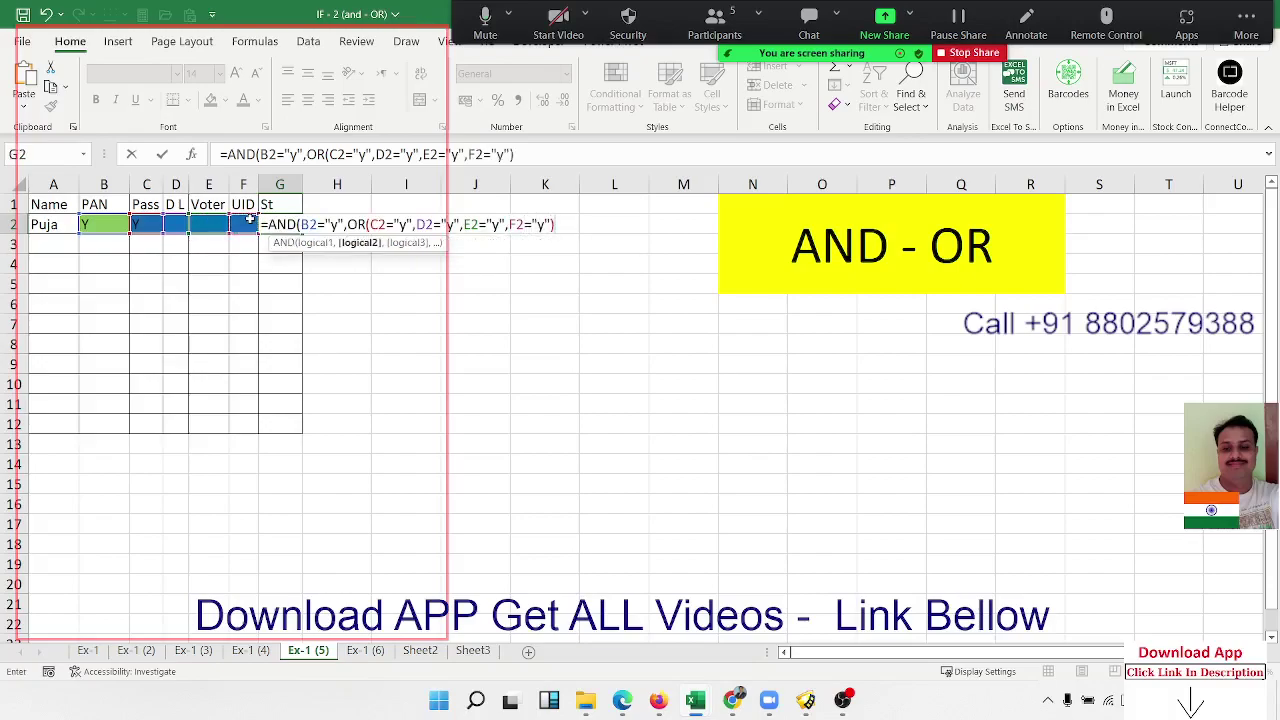
key("Return")
key("Return")
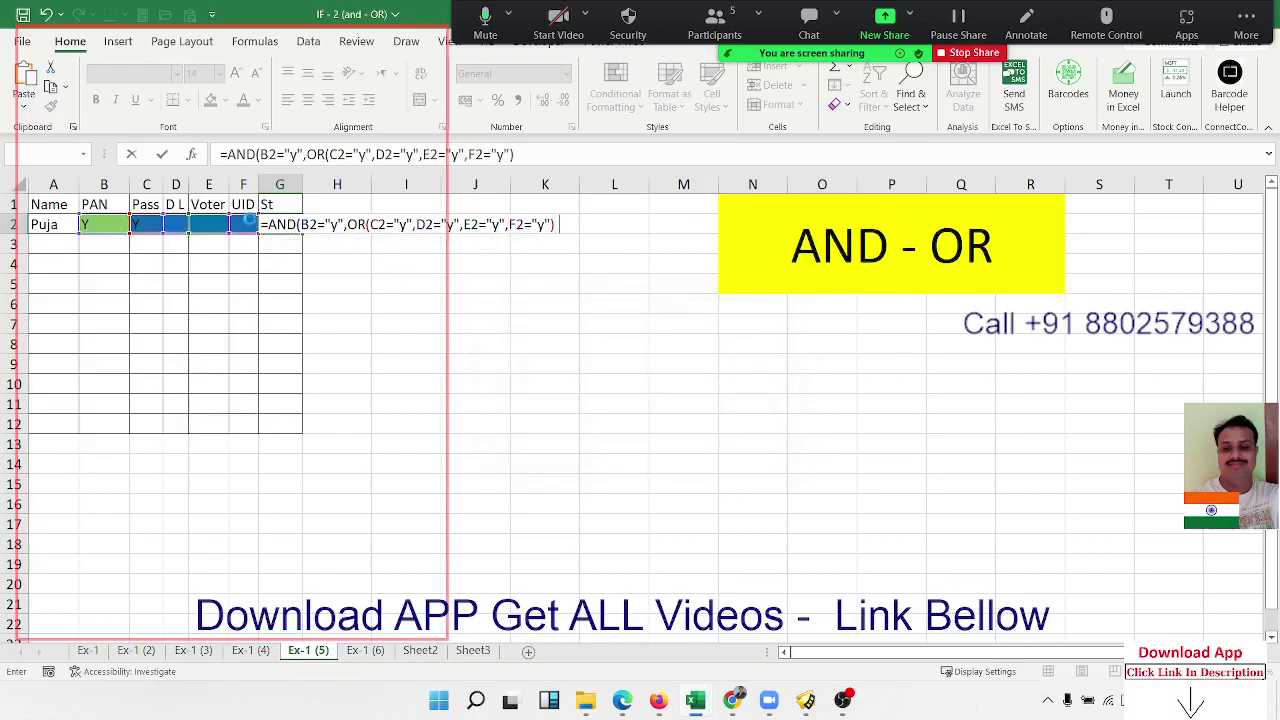
left_click(280, 225)
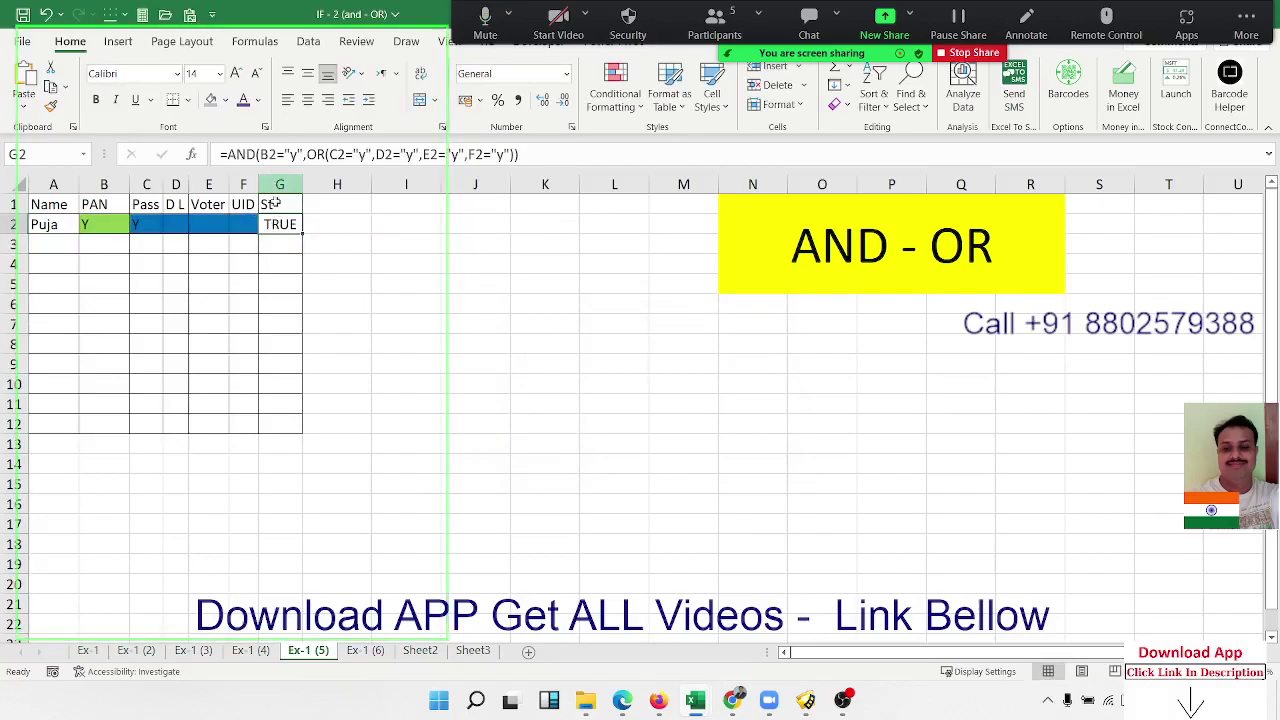
Step: Wrap G2's AND/OR test in IF, returning "OK" or "Pedning"
left_click(230, 156)
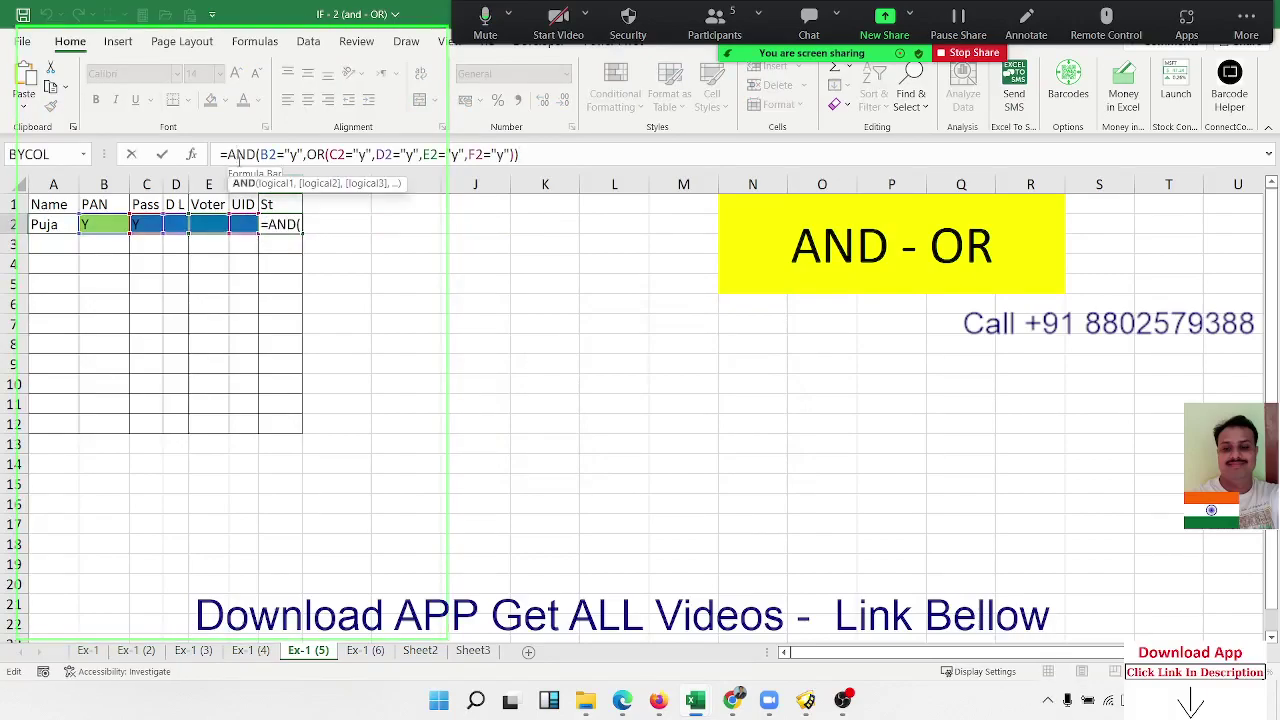
type("IF")
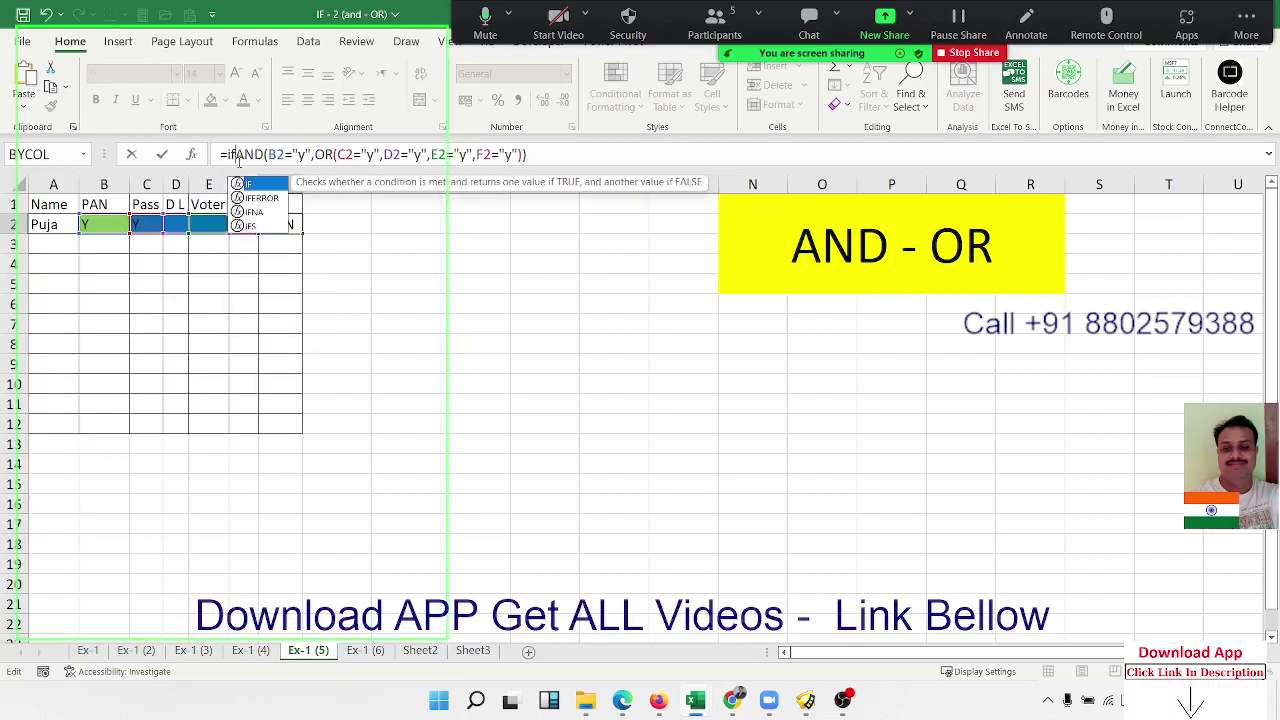
type("(")
left_click(542, 153)
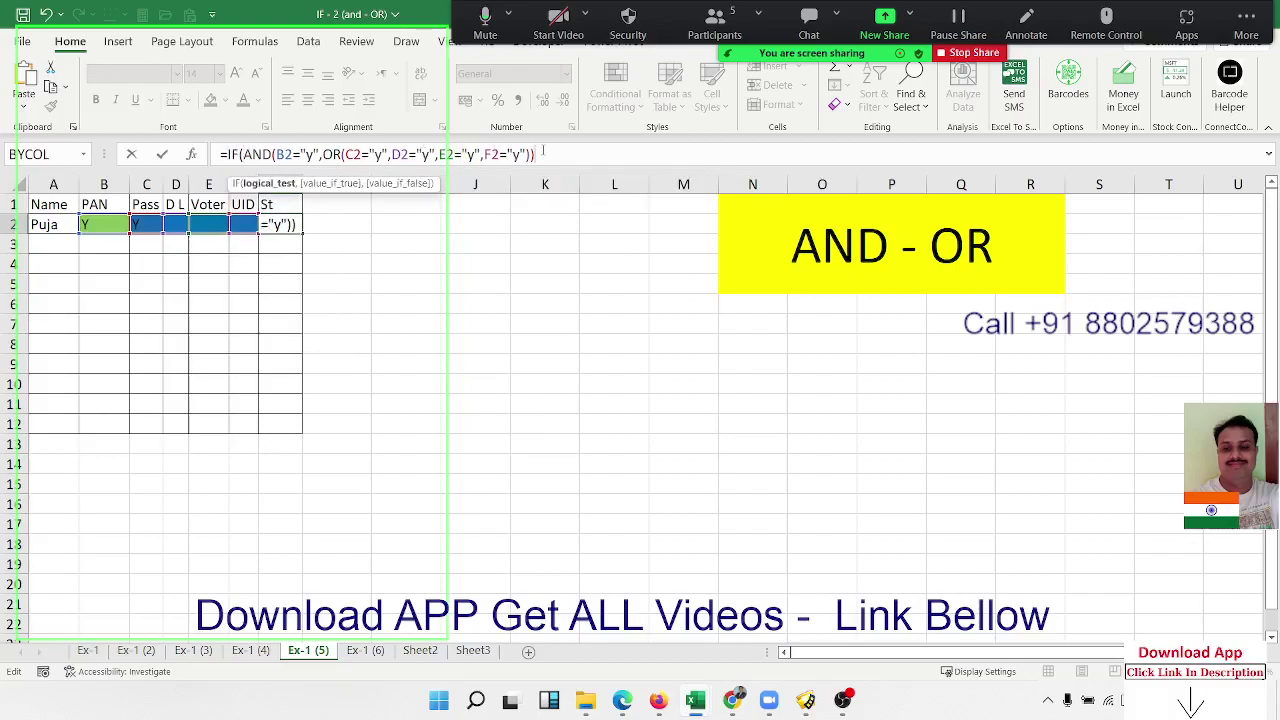
type(",\"OK")
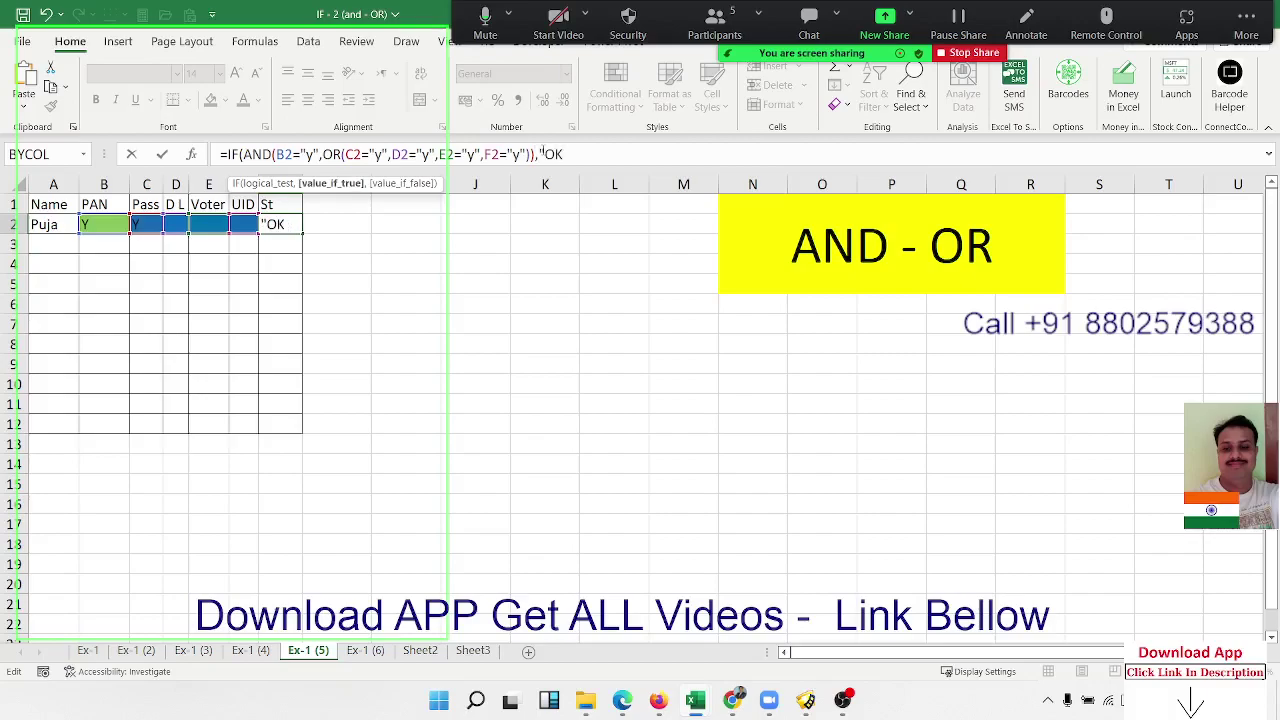
type("\",\"P")
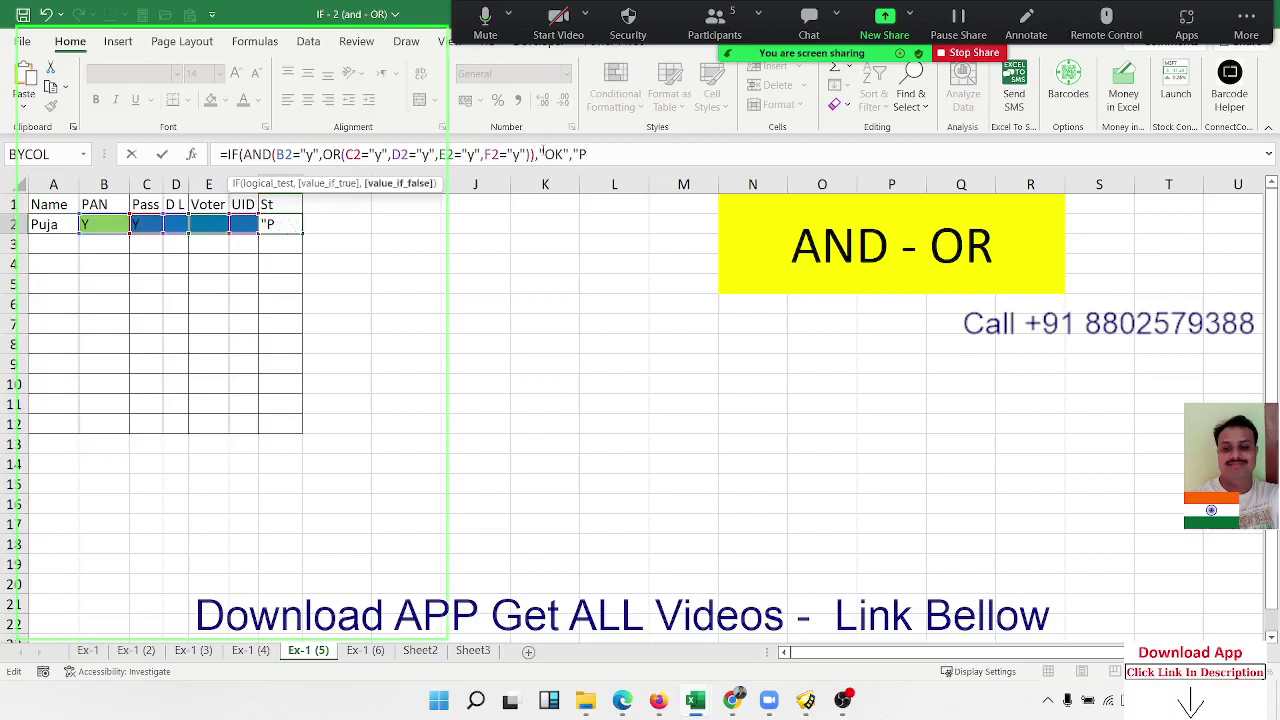
type("edning")
type("\")")
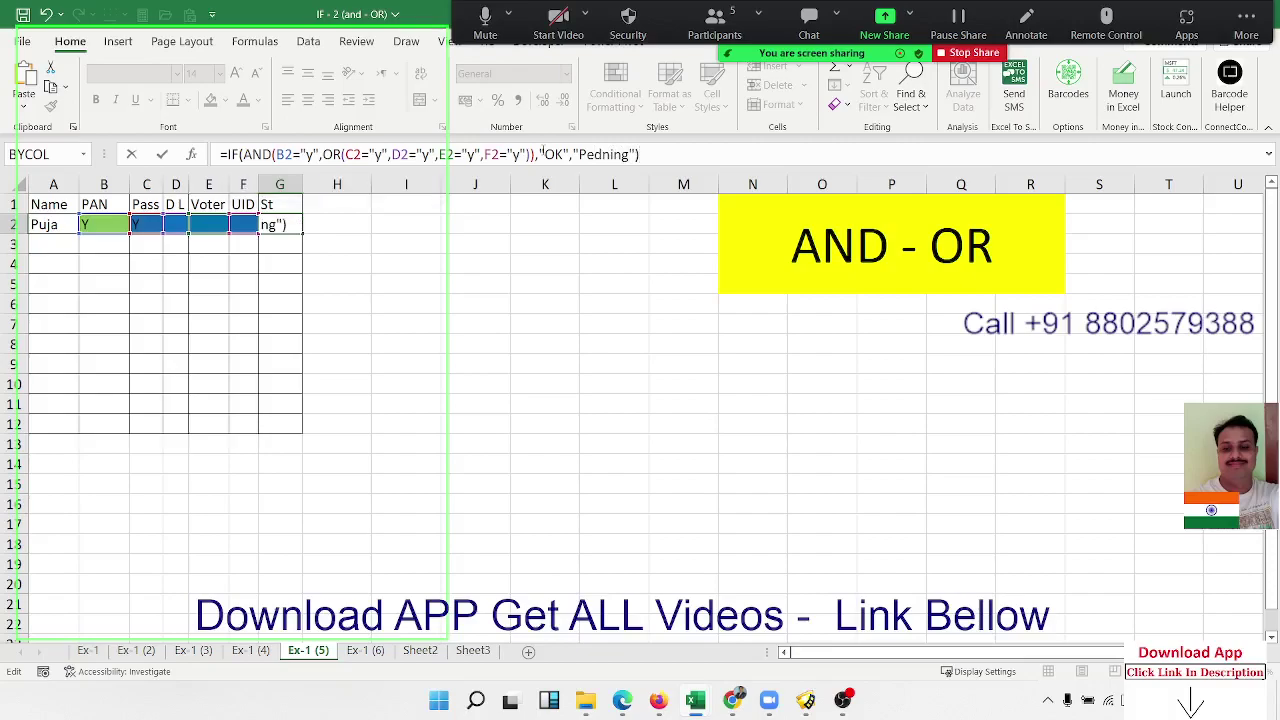
key("ctrl+Return")
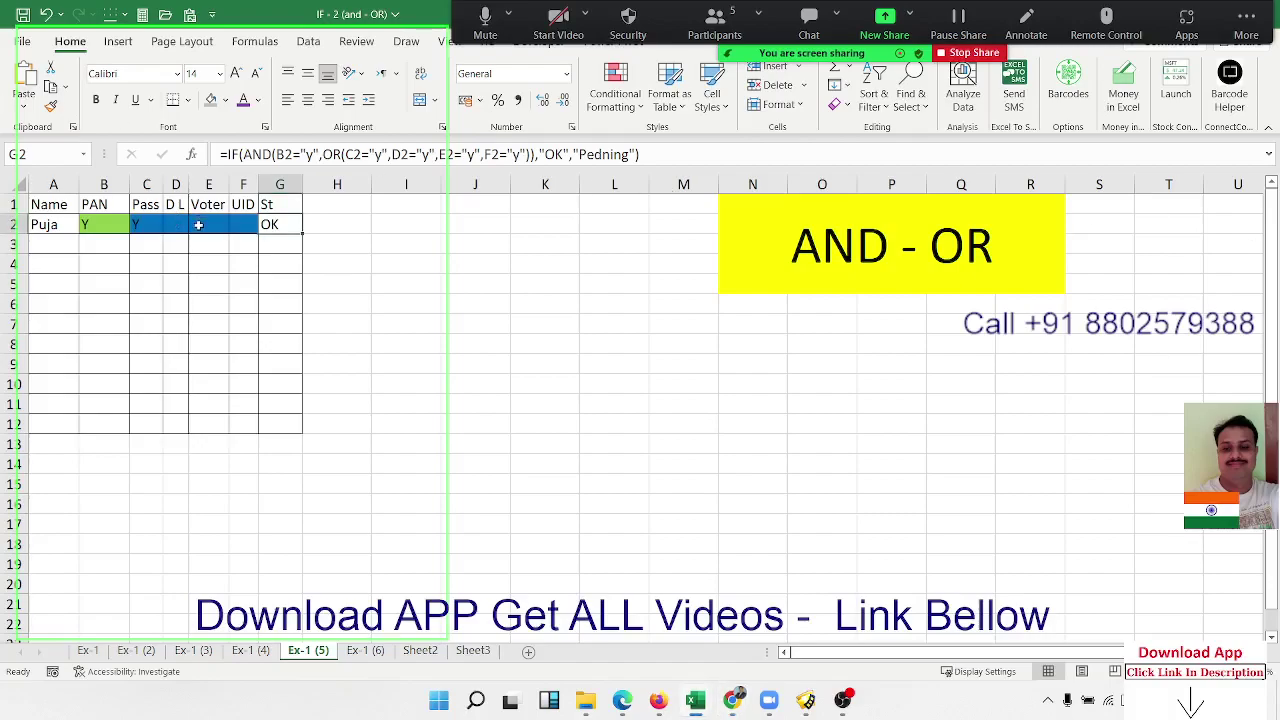
Step: Switch to the Ex-1 (6) sheet and clear the XOR formula from D2
left_click(367, 657)
left_click(332, 657)
left_click(367, 651)
left_click(238, 366)
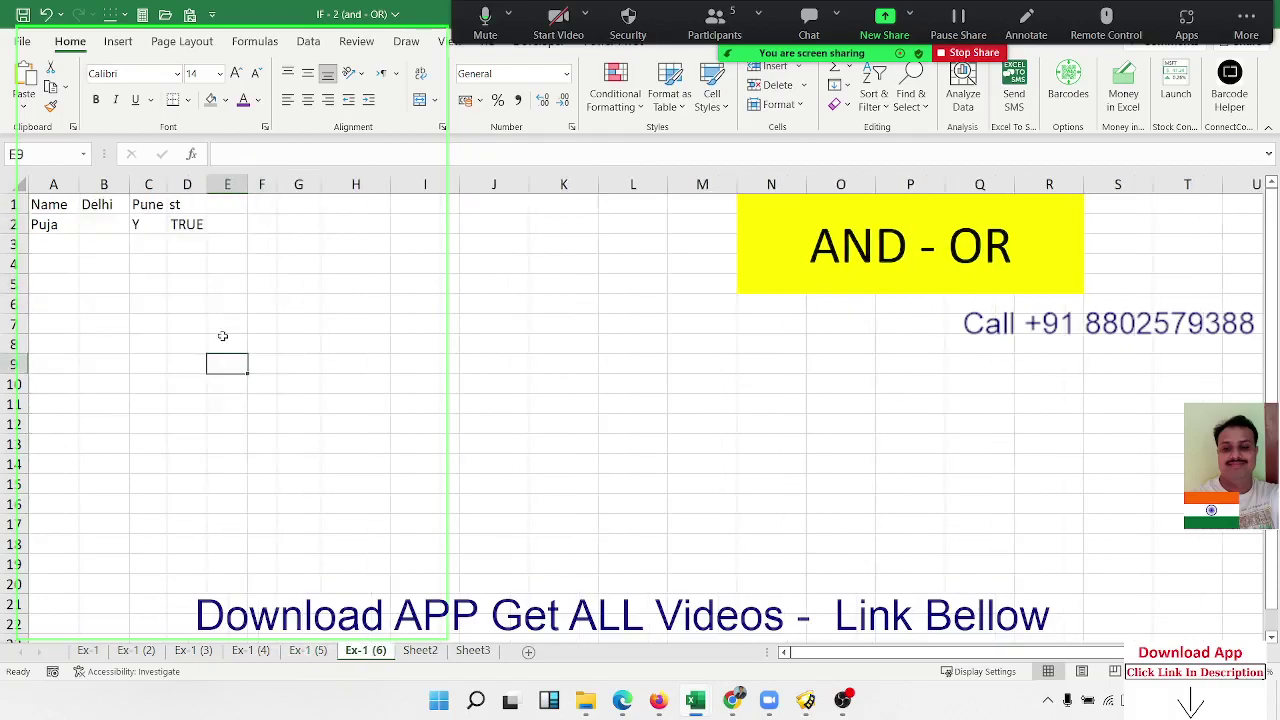
left_click(193, 226)
key("Delete")
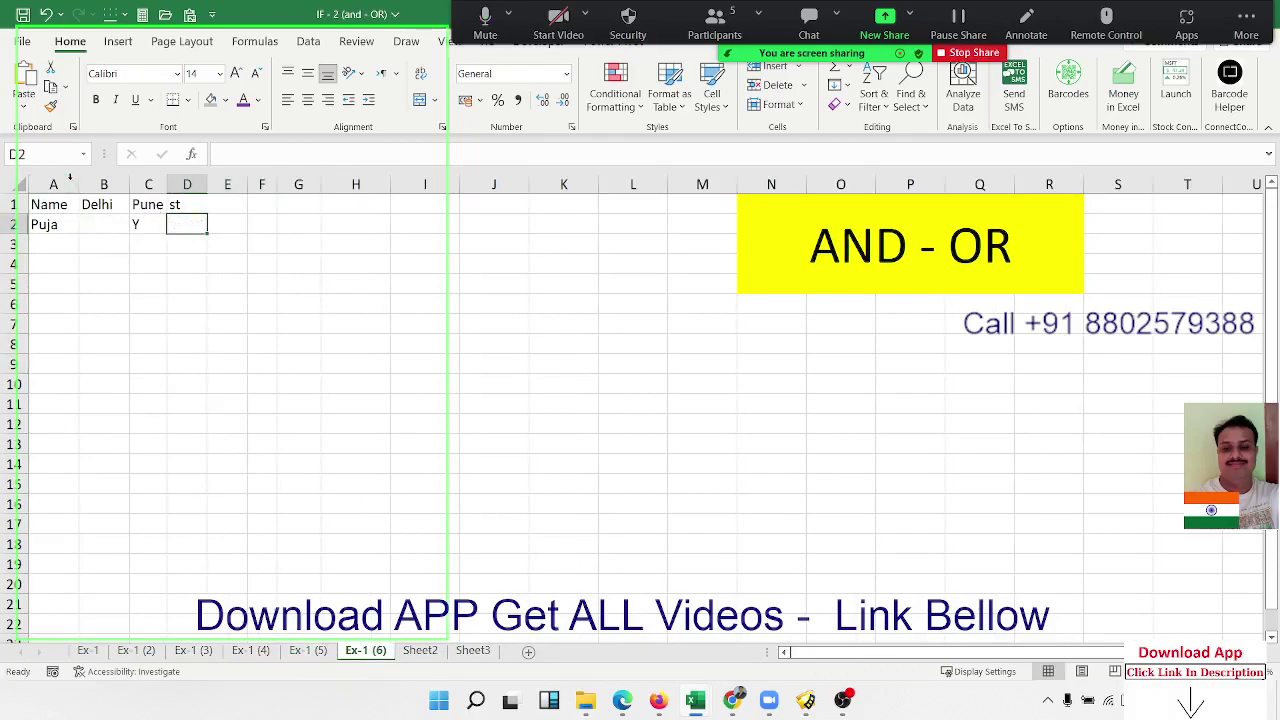
Step: Select columns A–D and launch Data Validation for them
left_click_drag(53, 184, 133, 184)
left_click(262, 204)
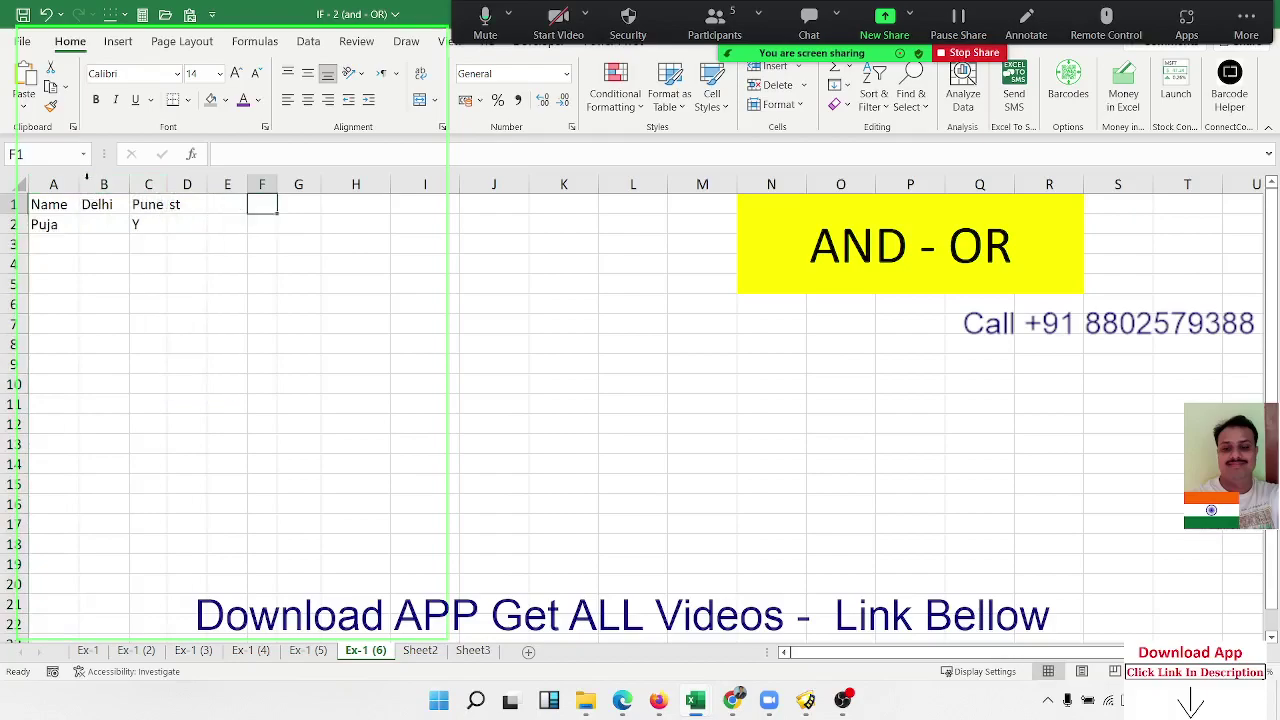
left_click(70, 184)
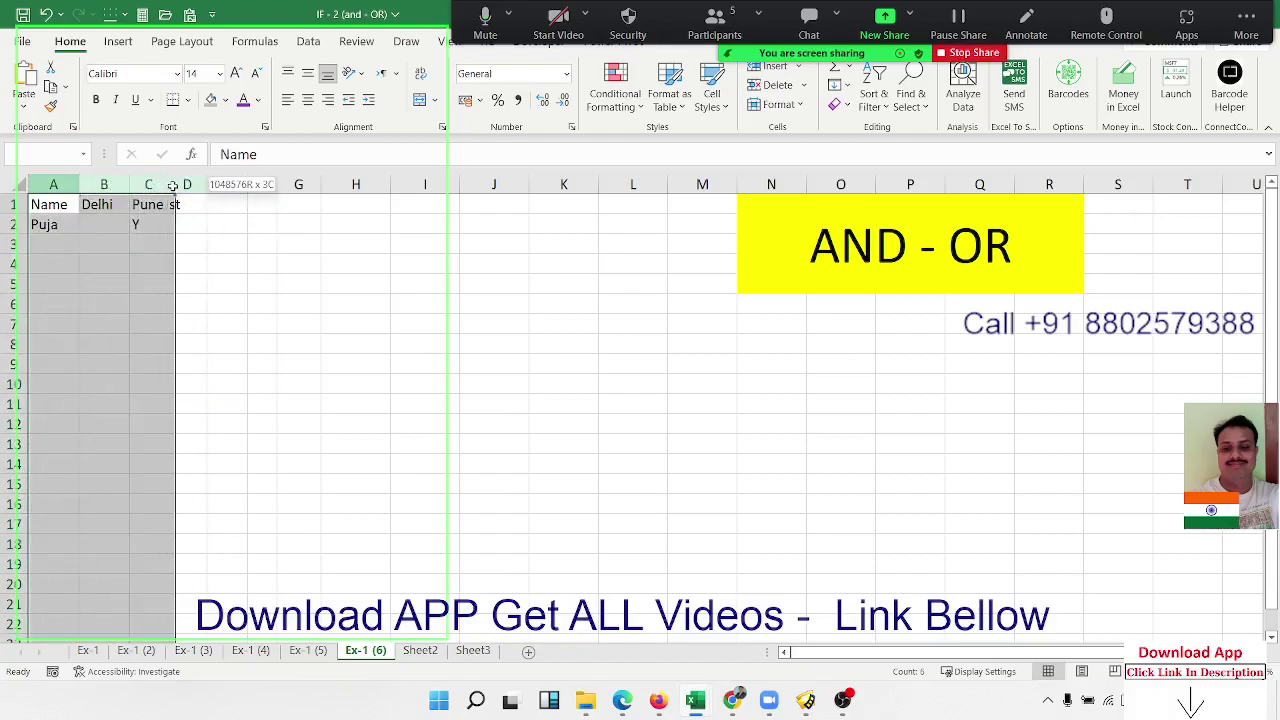
left_click_drag(70, 184, 187, 184)
left_click(308, 41)
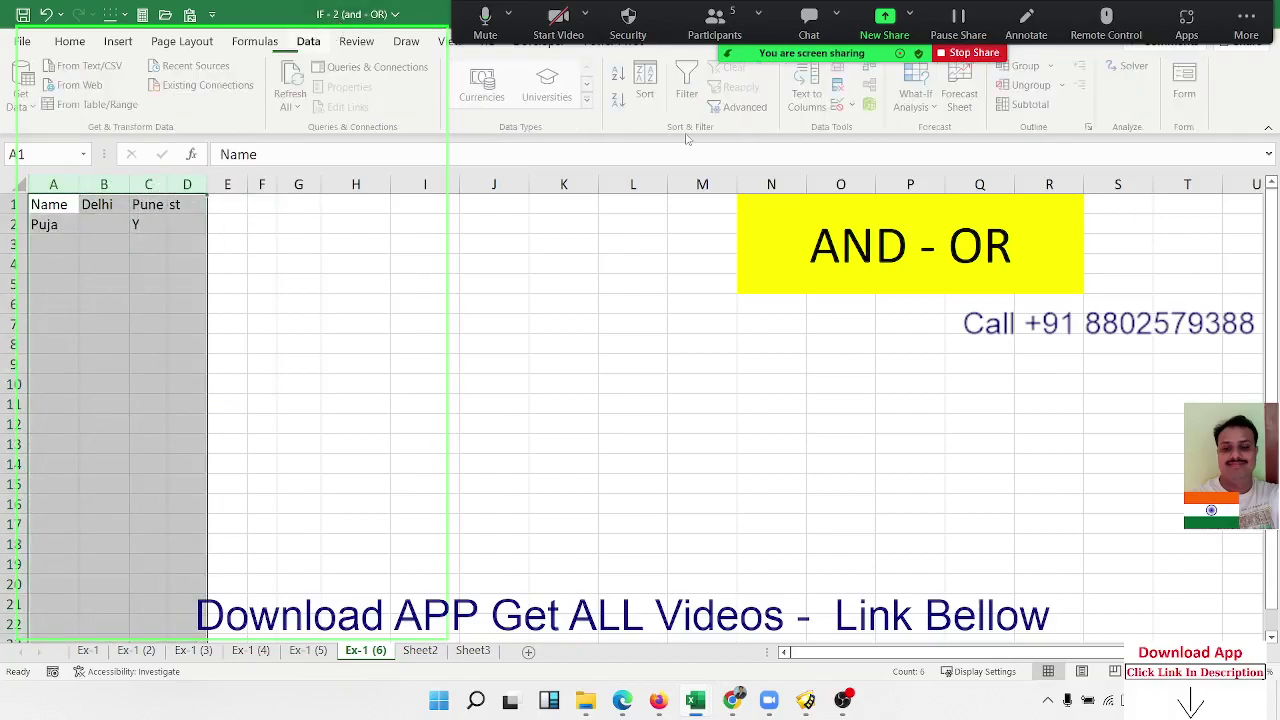
left_click(852, 107)
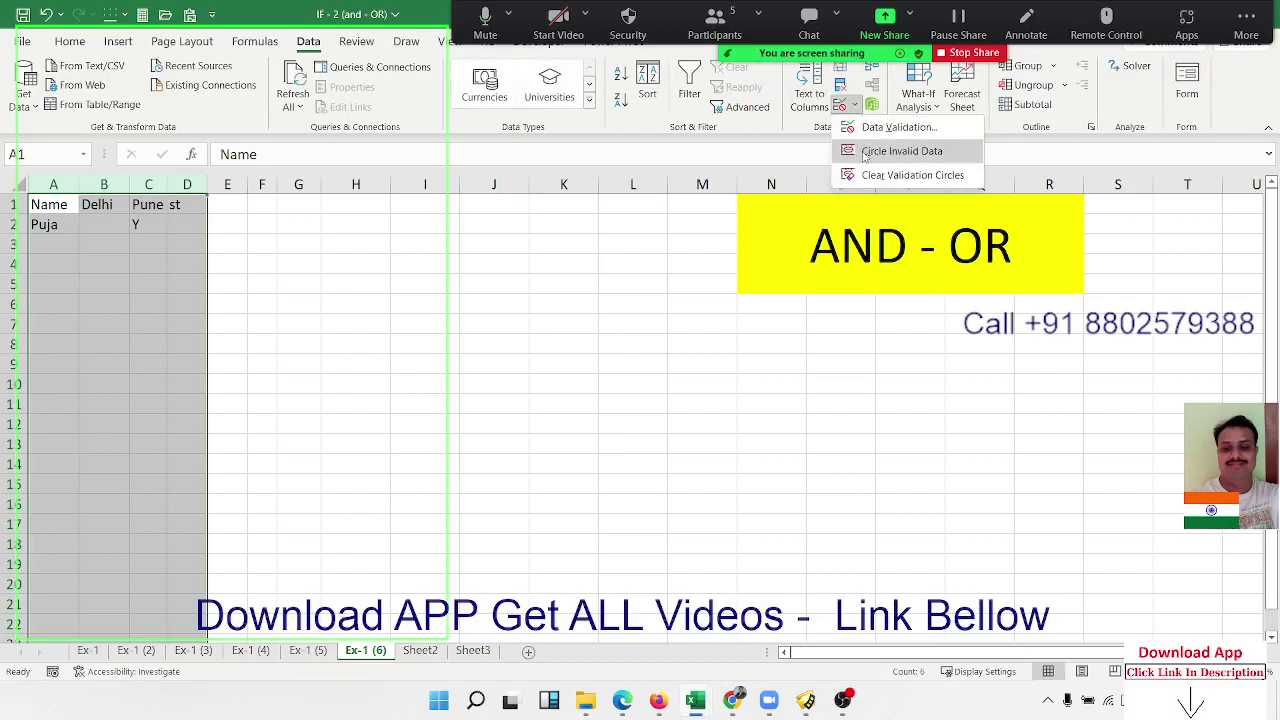
left_click(872, 155)
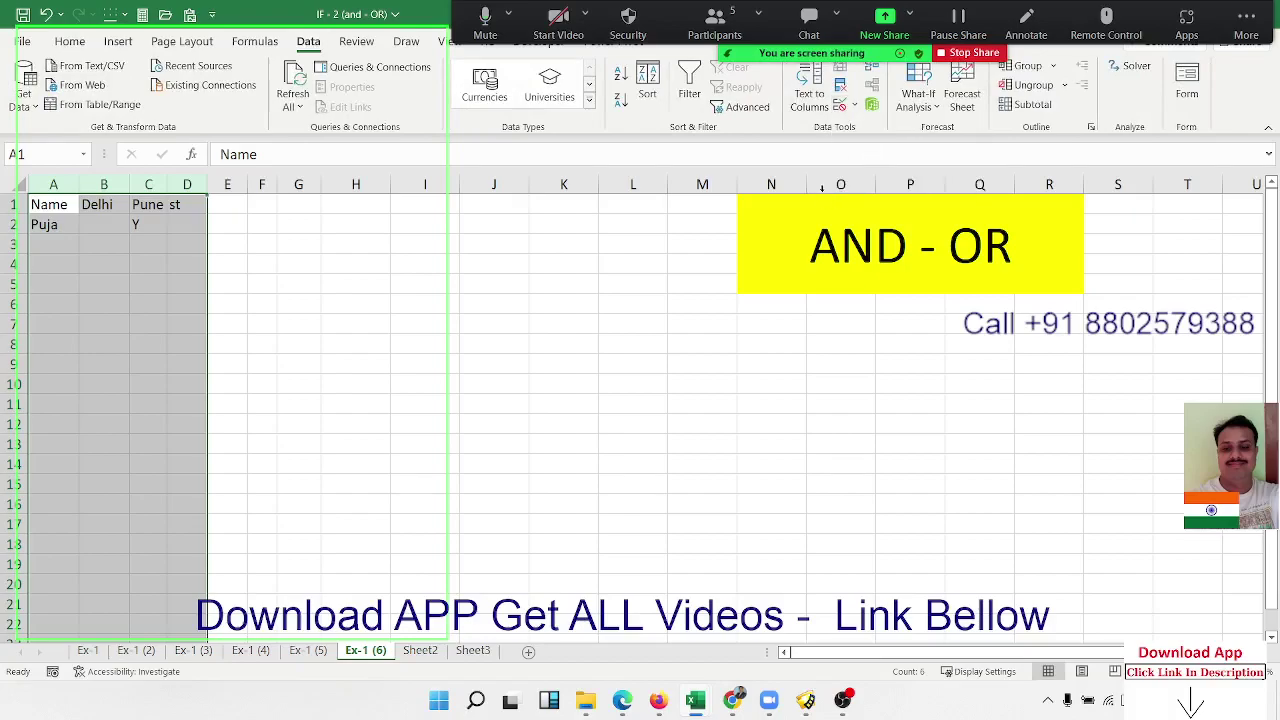
left_click(853, 106)
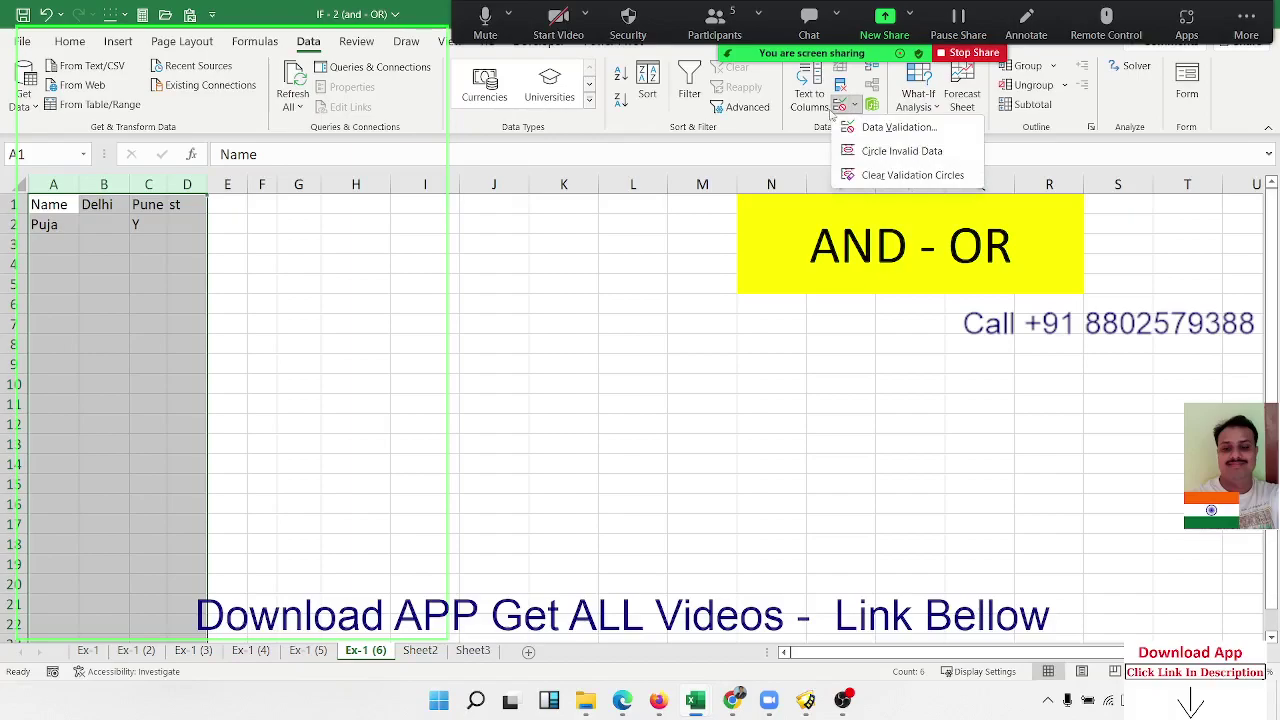
left_click(848, 128)
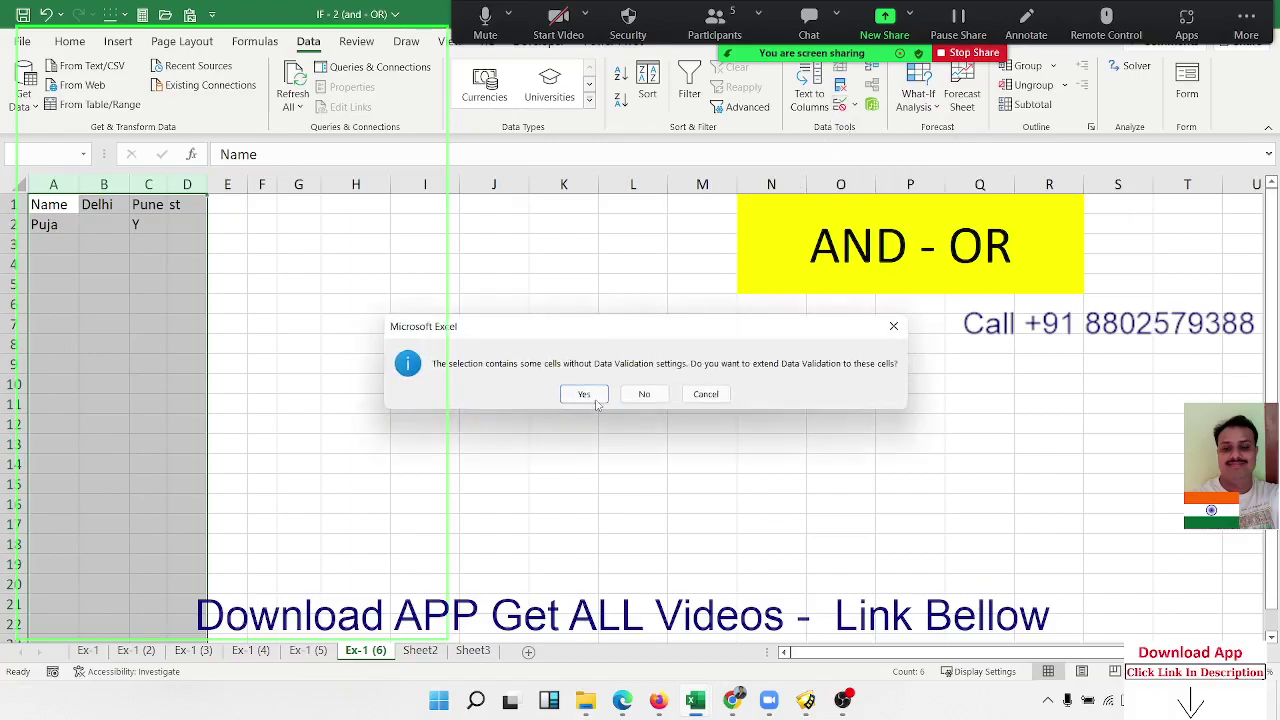
Step: Extend validation across columns A–D and change Allow from Custom to Any value
left_click(596, 403)
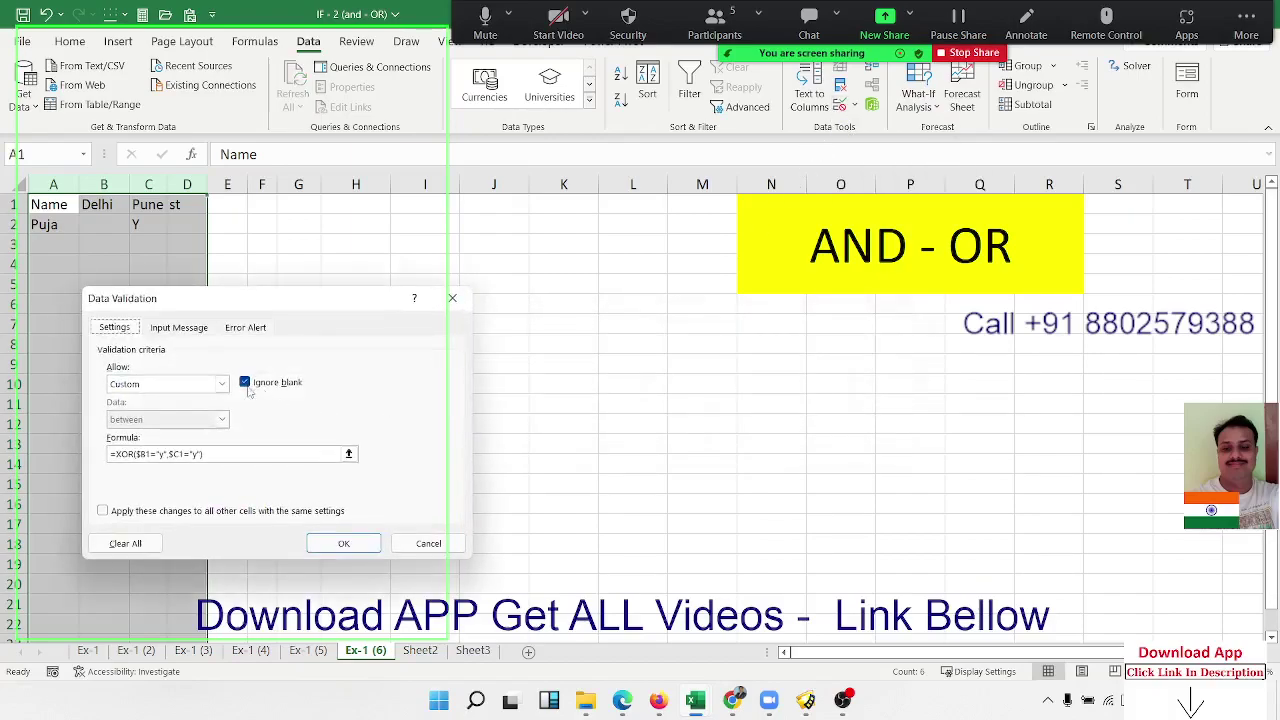
left_click(221, 383)
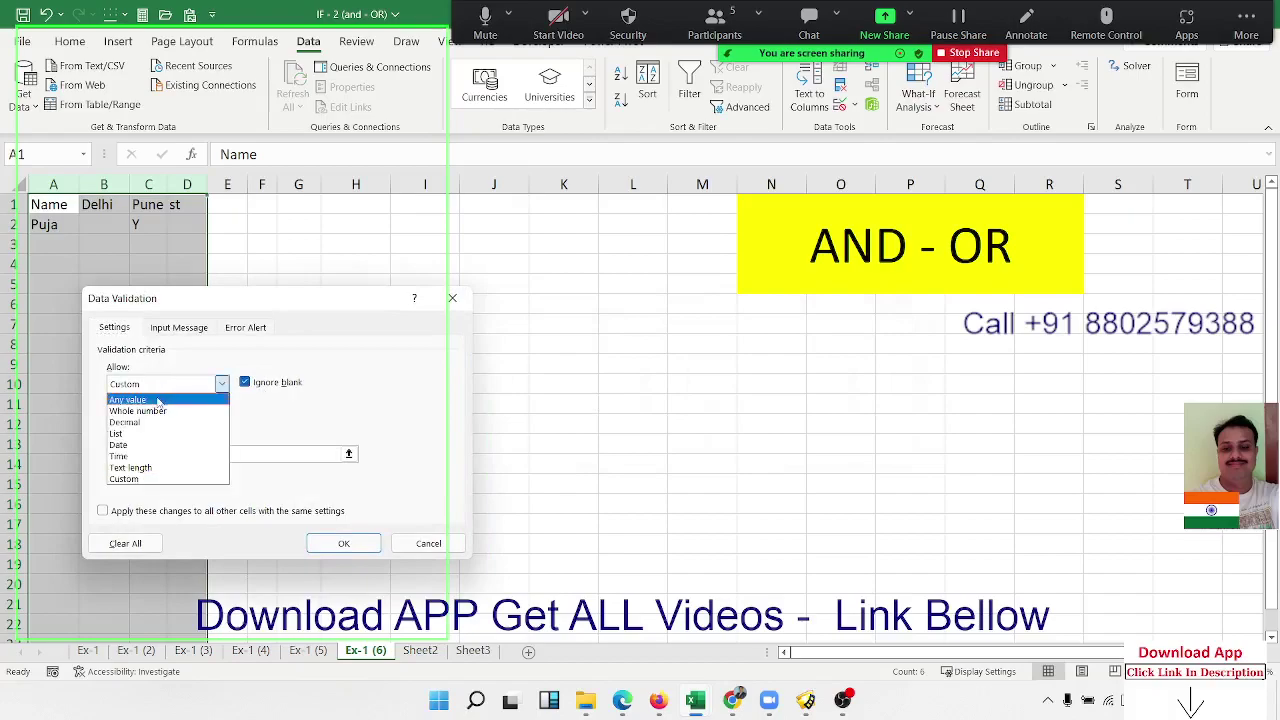
left_click(150, 396)
left_click(340, 543)
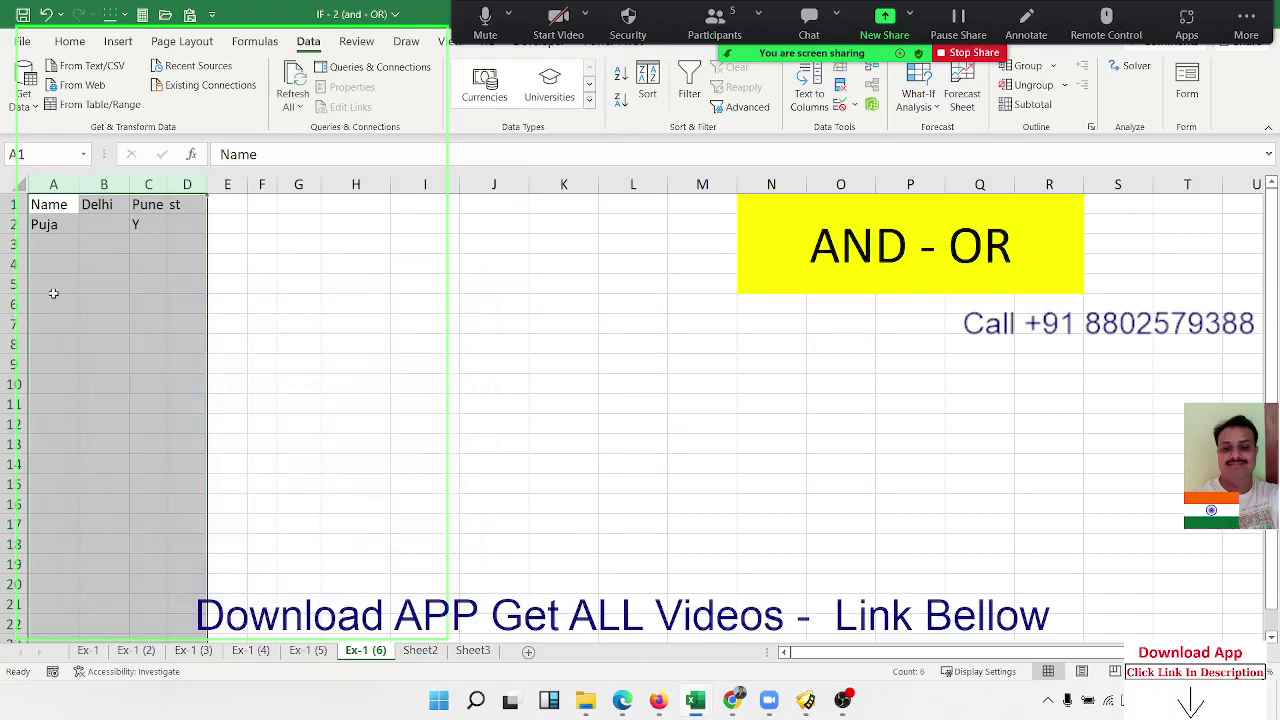
Step: Inspect cells B4, B2 and C2 of the Delhi/Pune table
left_click(116, 211)
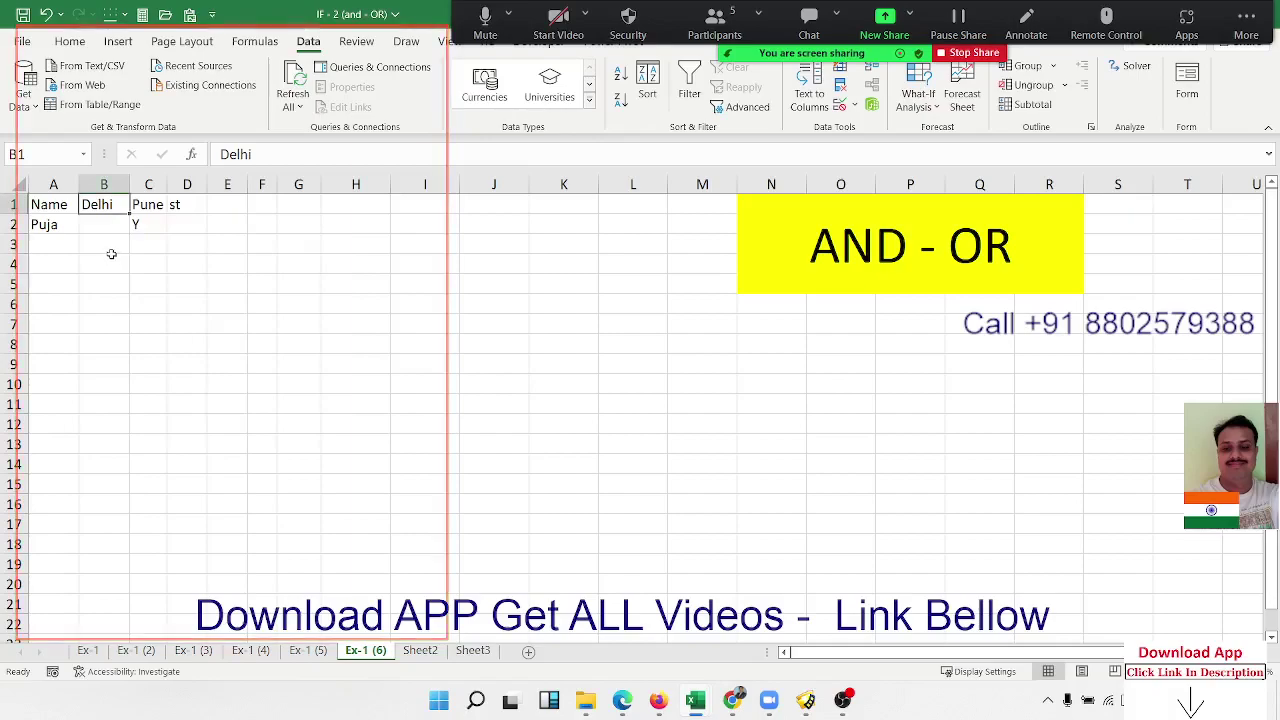
left_click(112, 261)
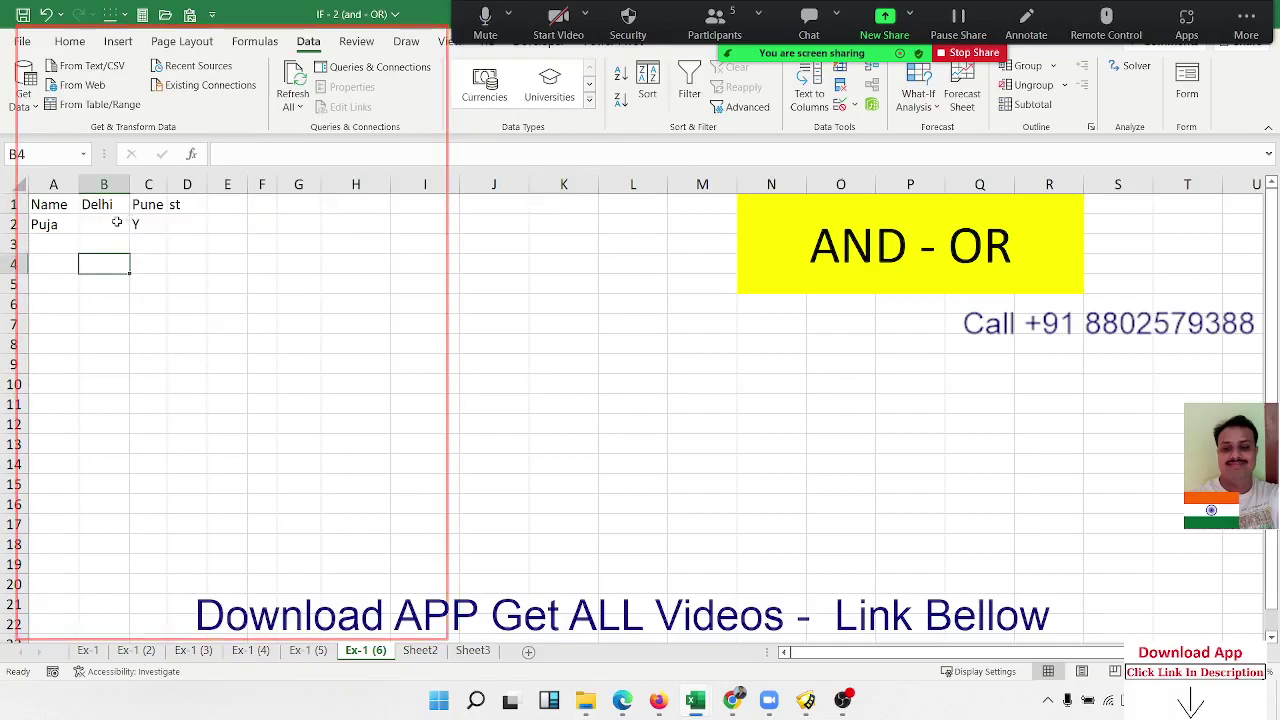
left_click(117, 222)
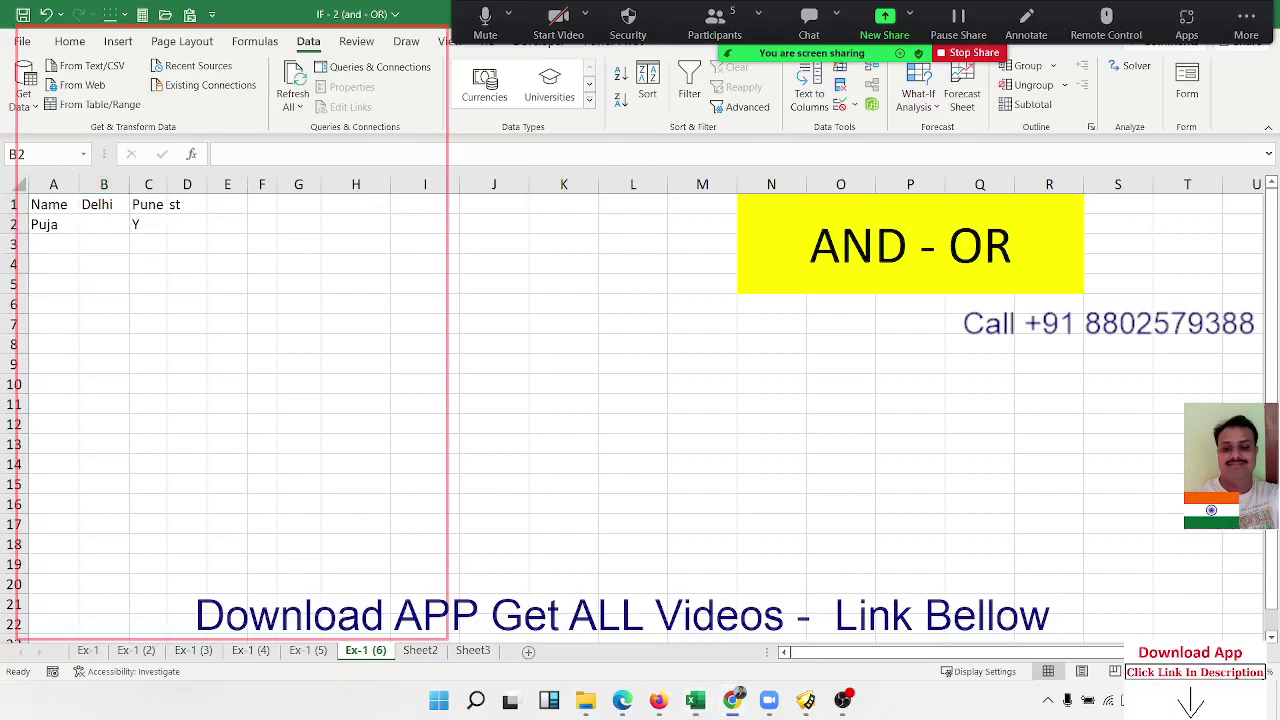
left_click(101, 228)
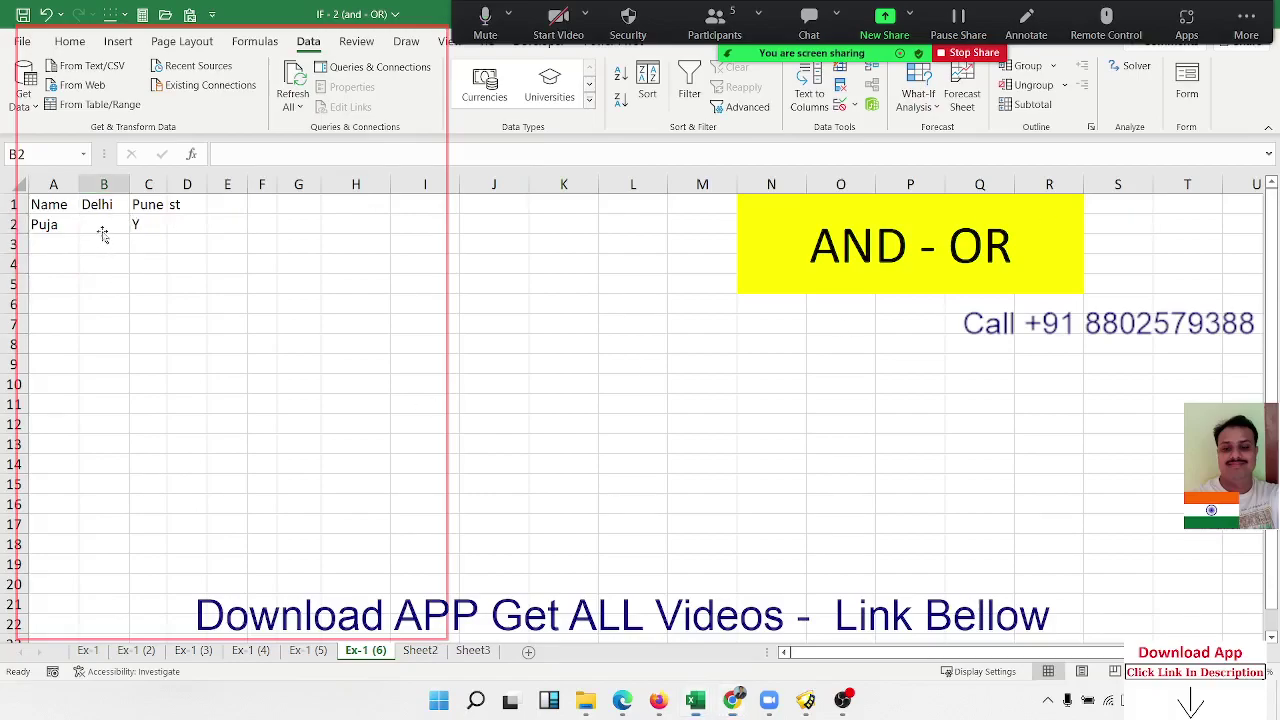
left_click(143, 227)
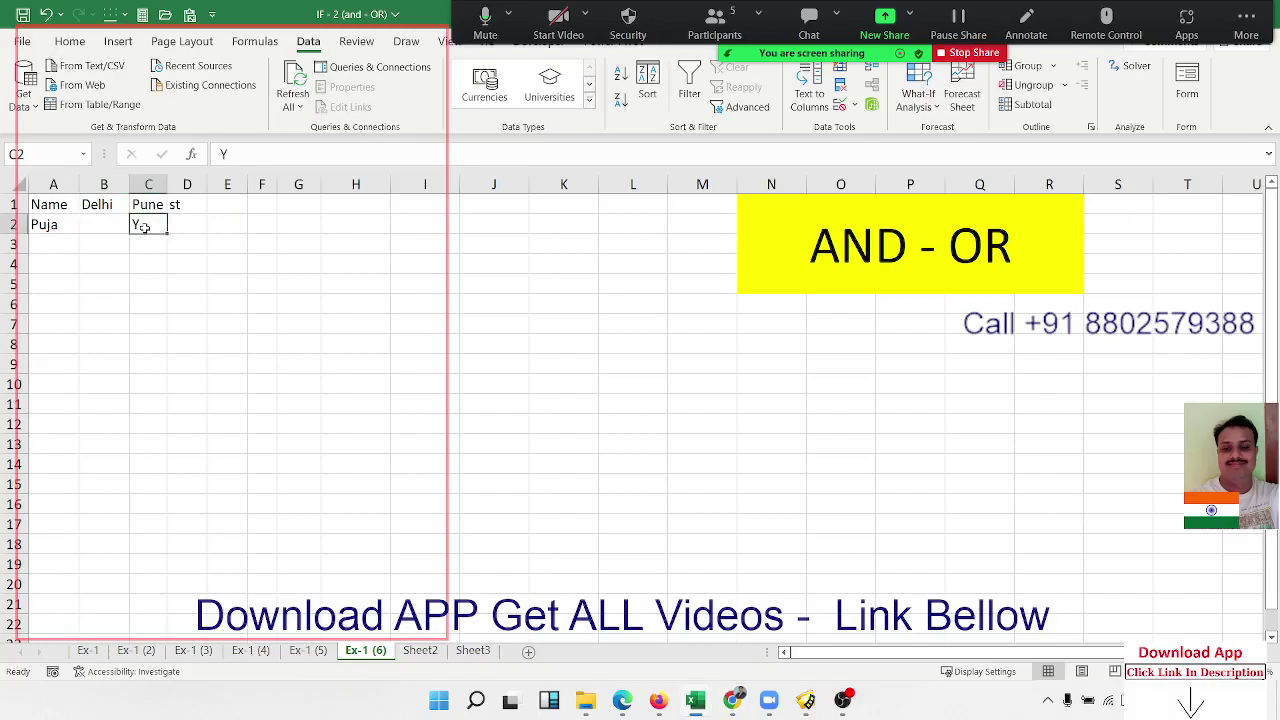
left_click(116, 229)
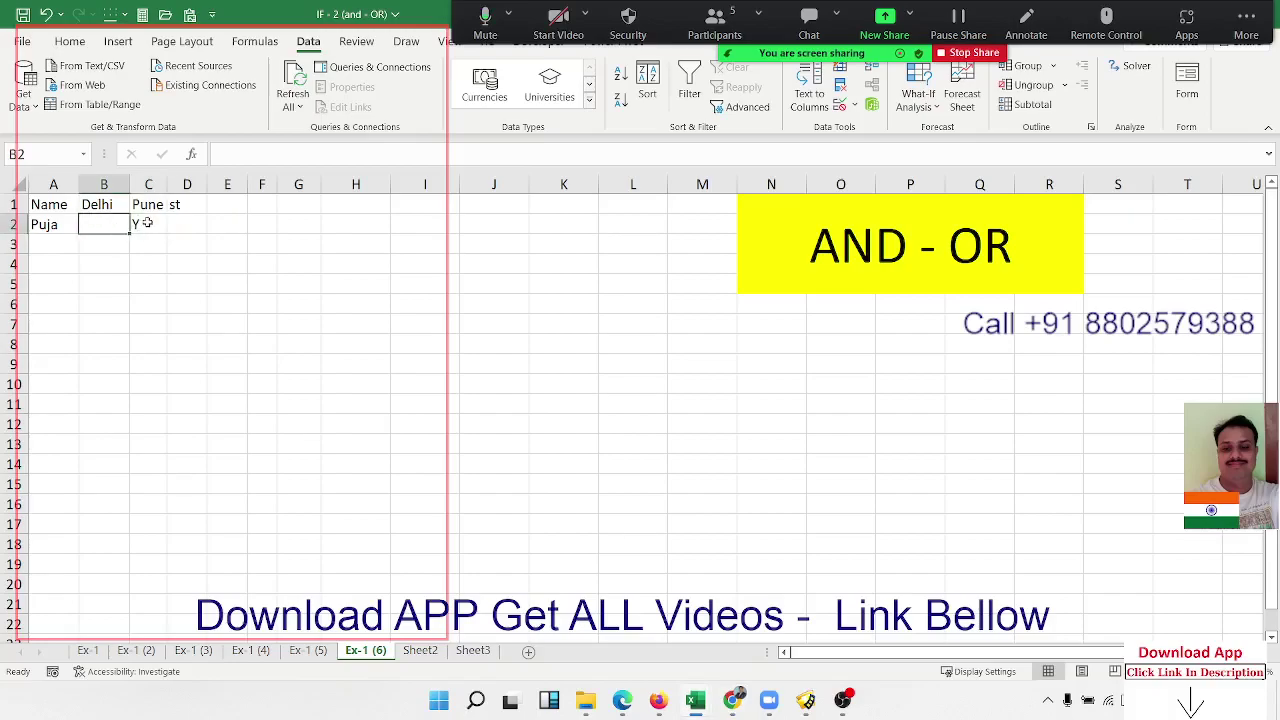
Step: Clear B2:C2 and enter Y under Delhi in B2
left_click(147, 223)
left_click(120, 226)
type("Y")
key("Return")
left_click_drag(121, 225, 150, 225)
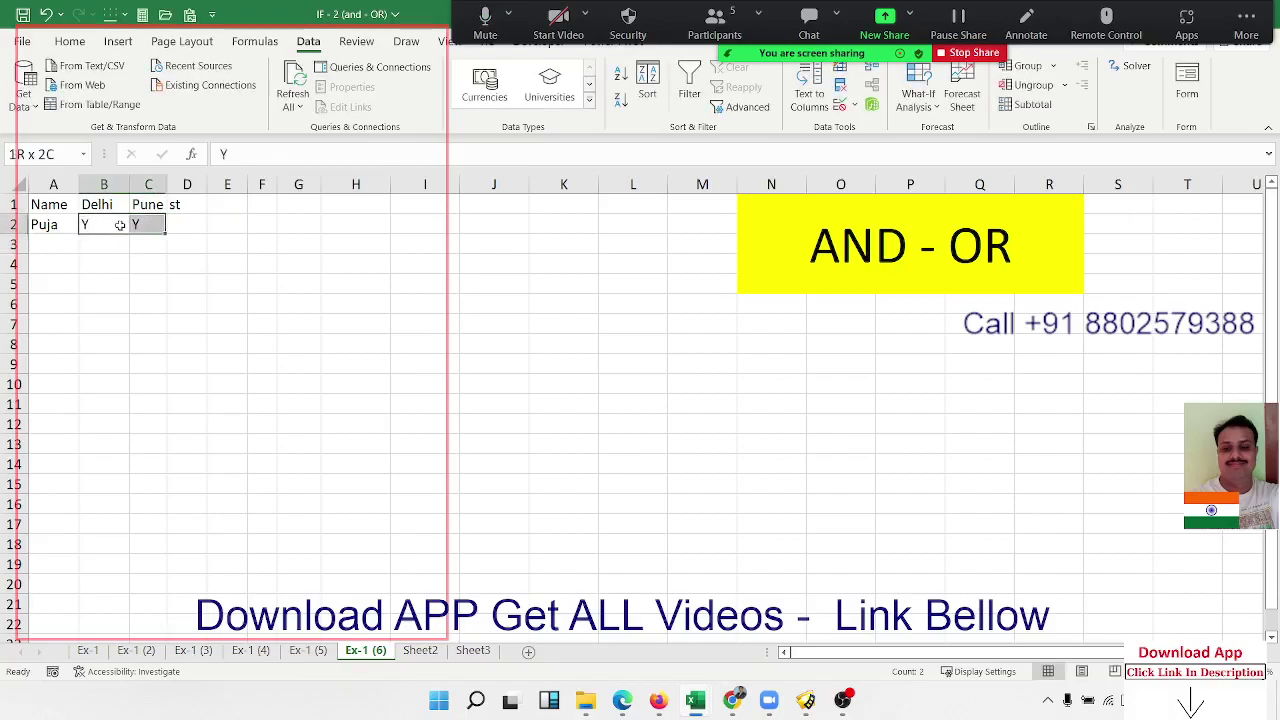
key("Delete")
key("Right")
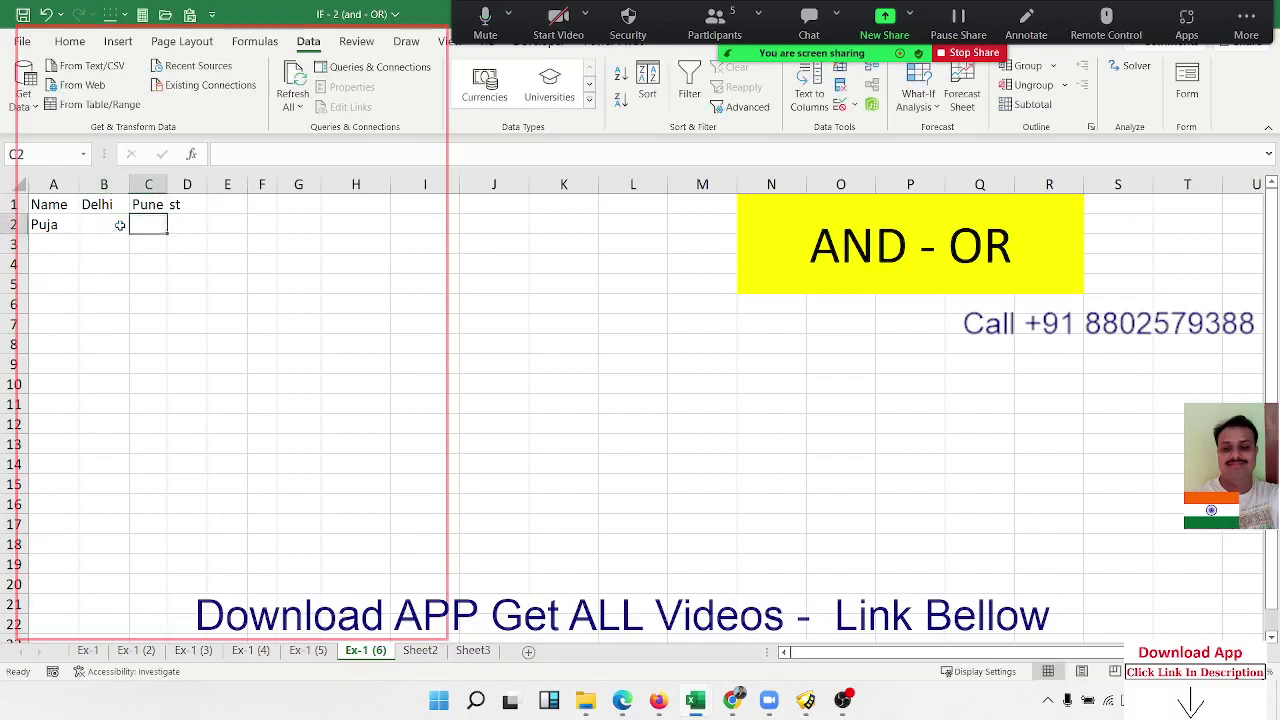
left_click(120, 225)
type("Y")
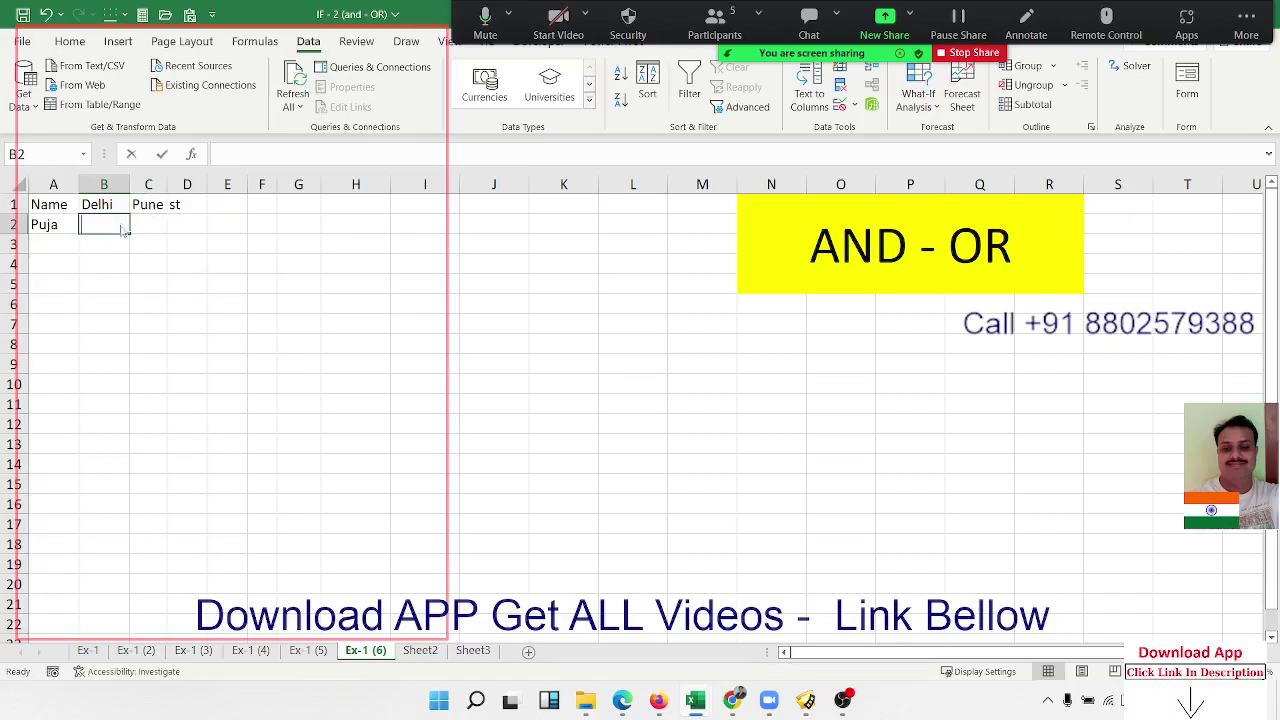
key("Tab")
key("Tab")
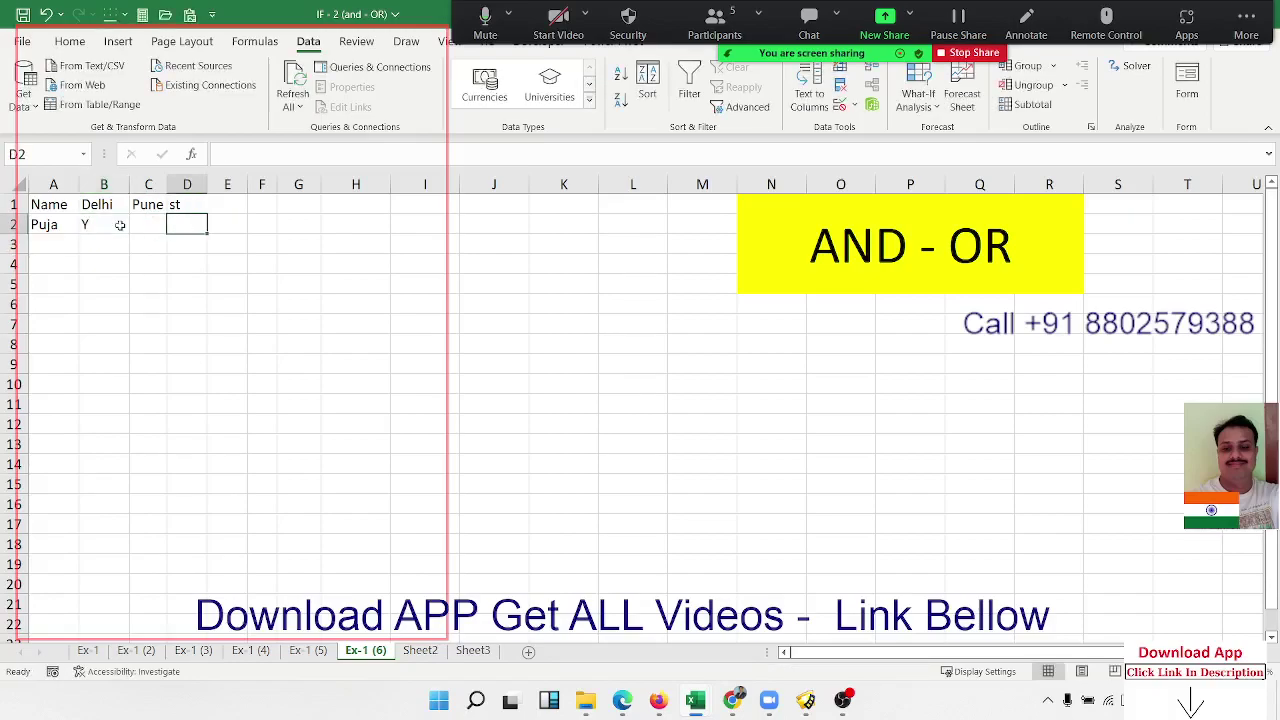
Step: Enter =XOR(B2="y",C2="y") in D2
type("=")
type("r")
key("BackSpace")
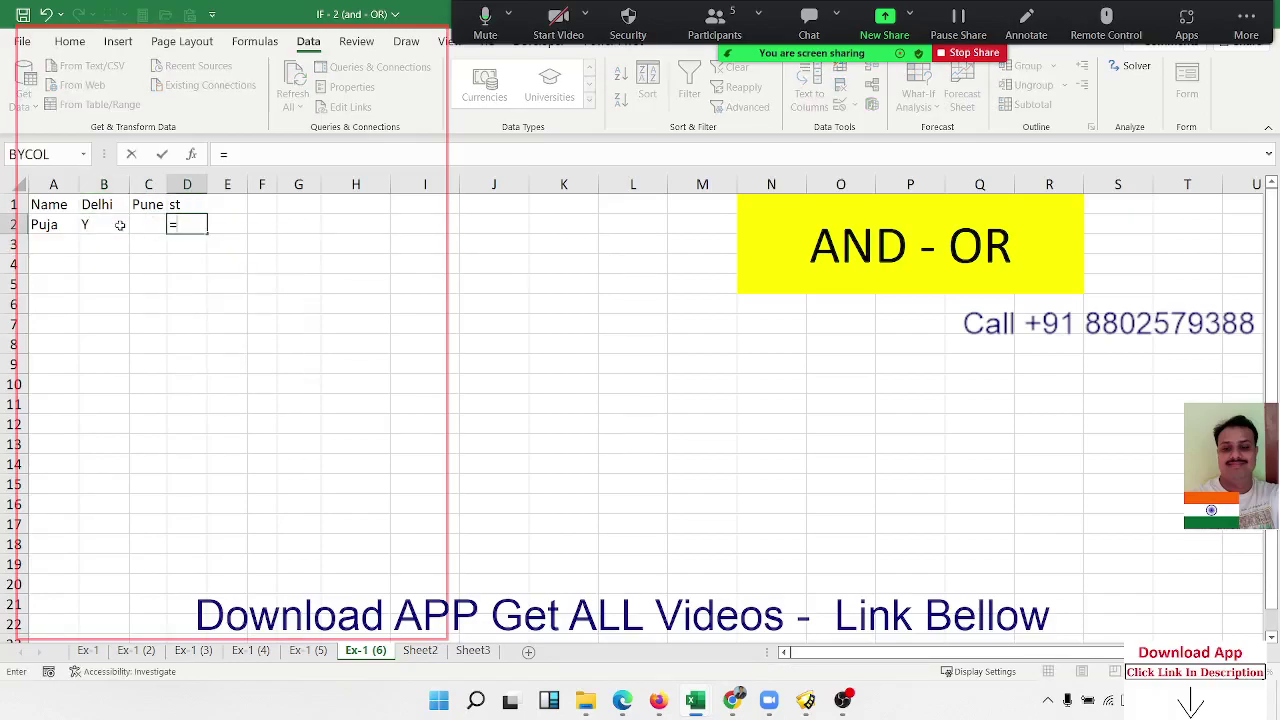
type("r")
key("BackSpace")
type("x")
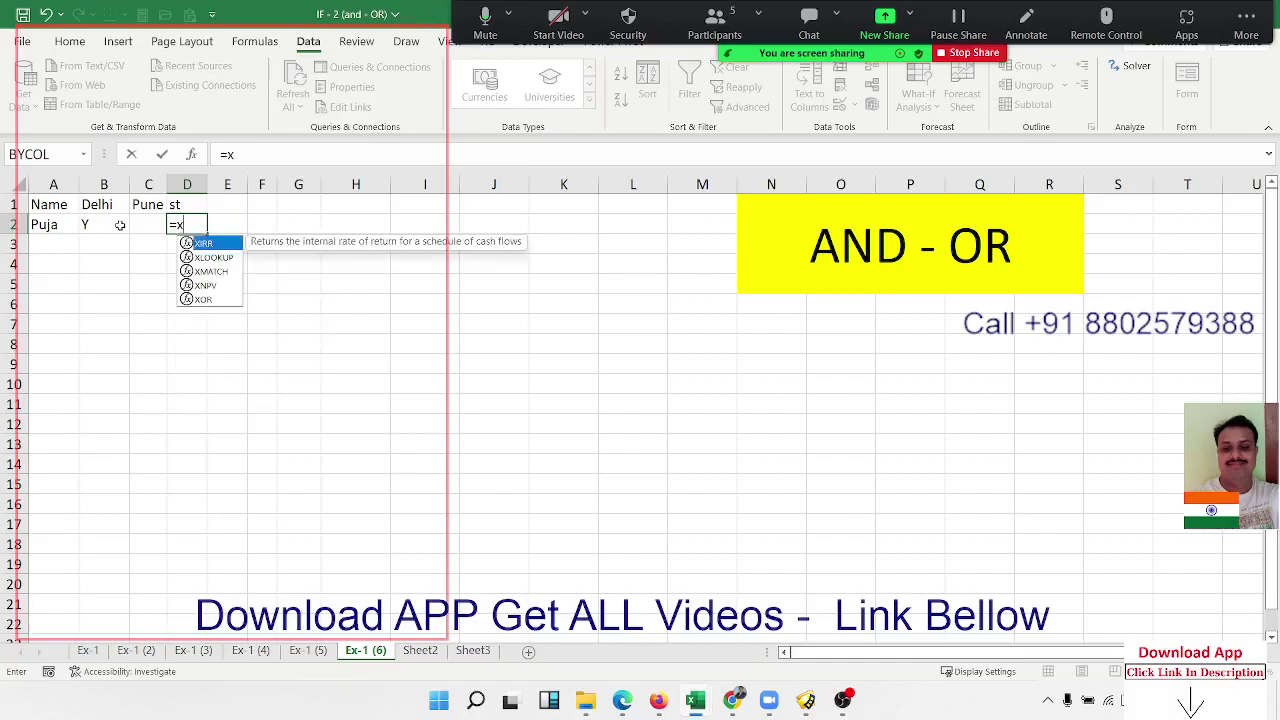
type("or")
key("Tab")
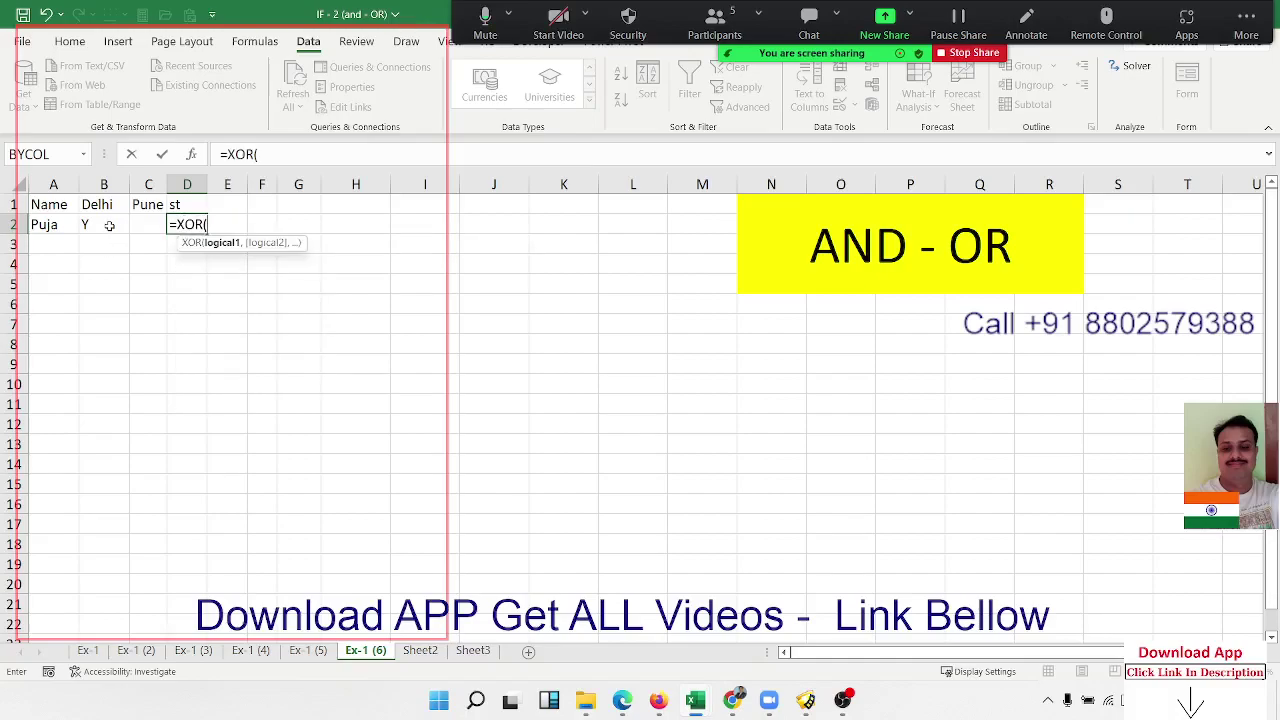
left_click(109, 225)
type("=\"y")
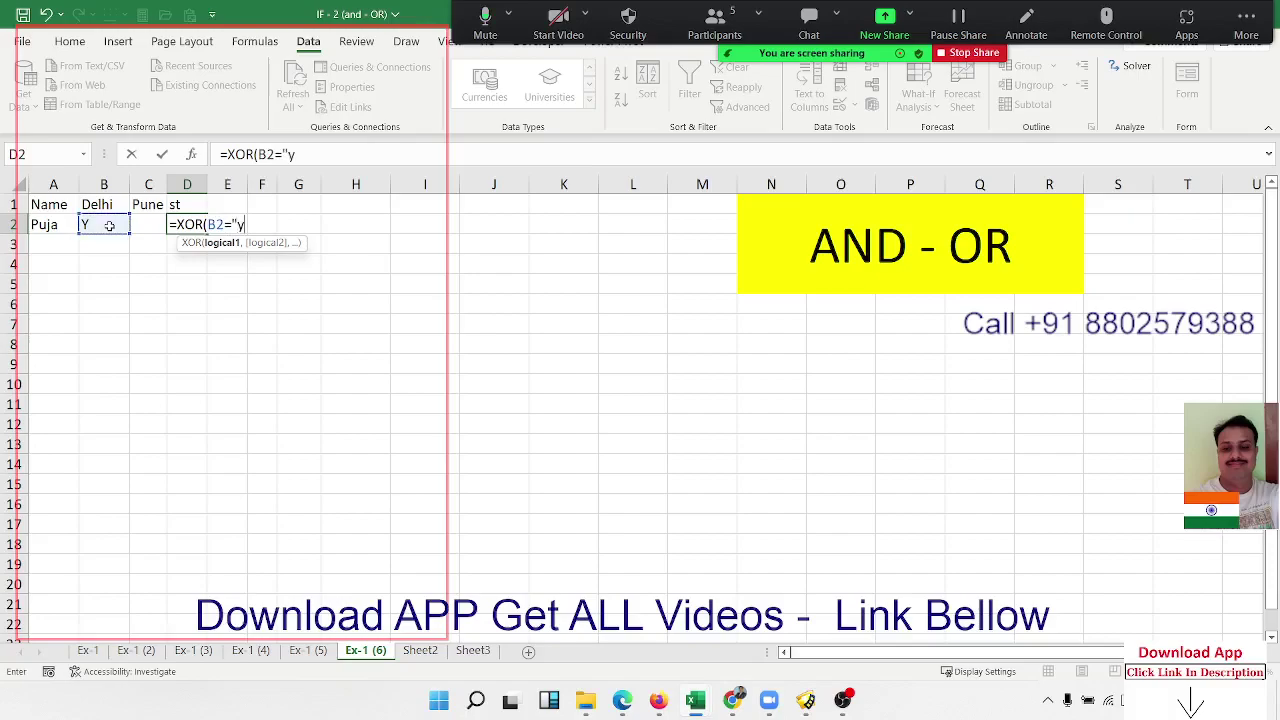
type("\",")
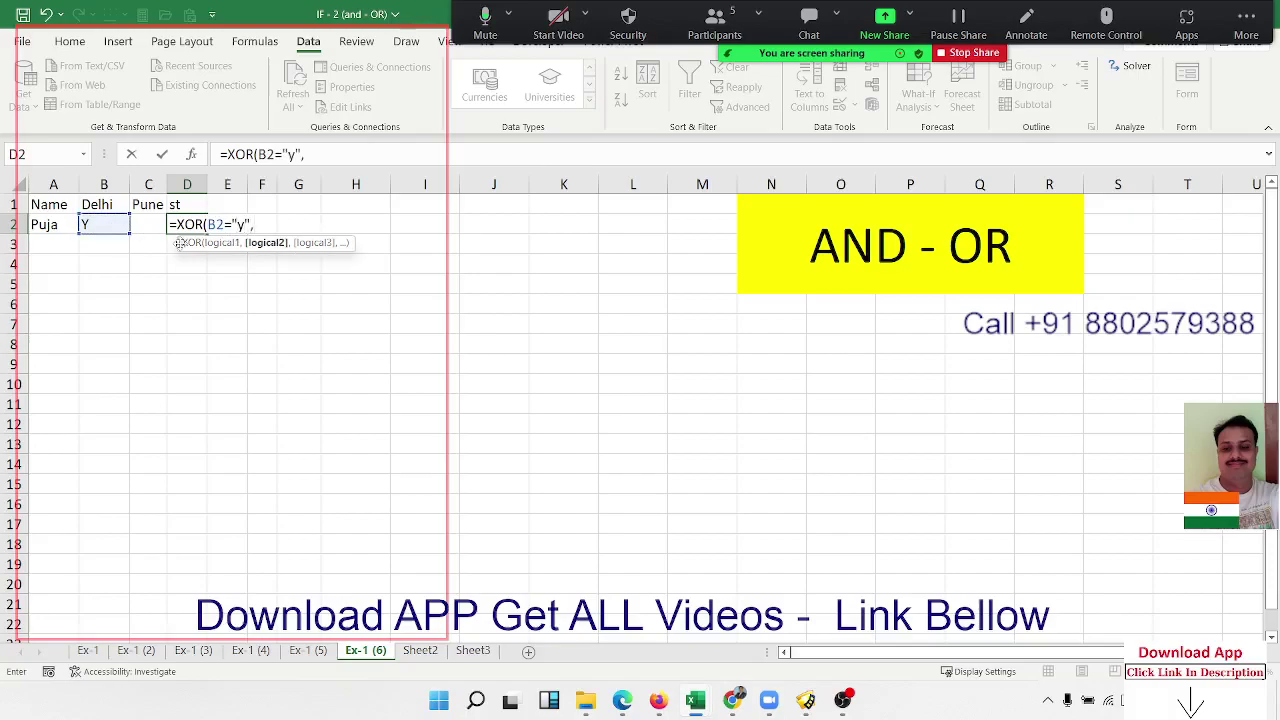
left_click(153, 224)
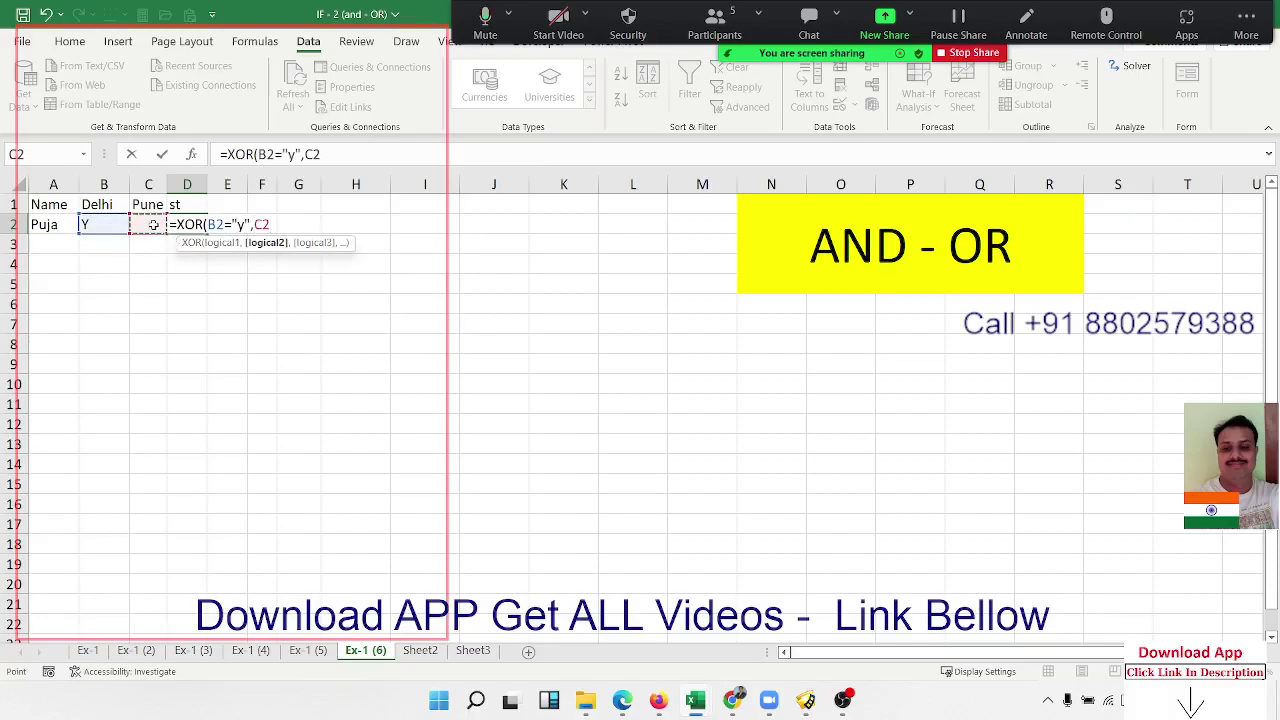
type("=")
type("\"")
type("y\"")
type(")")
key("ctrl+Return")
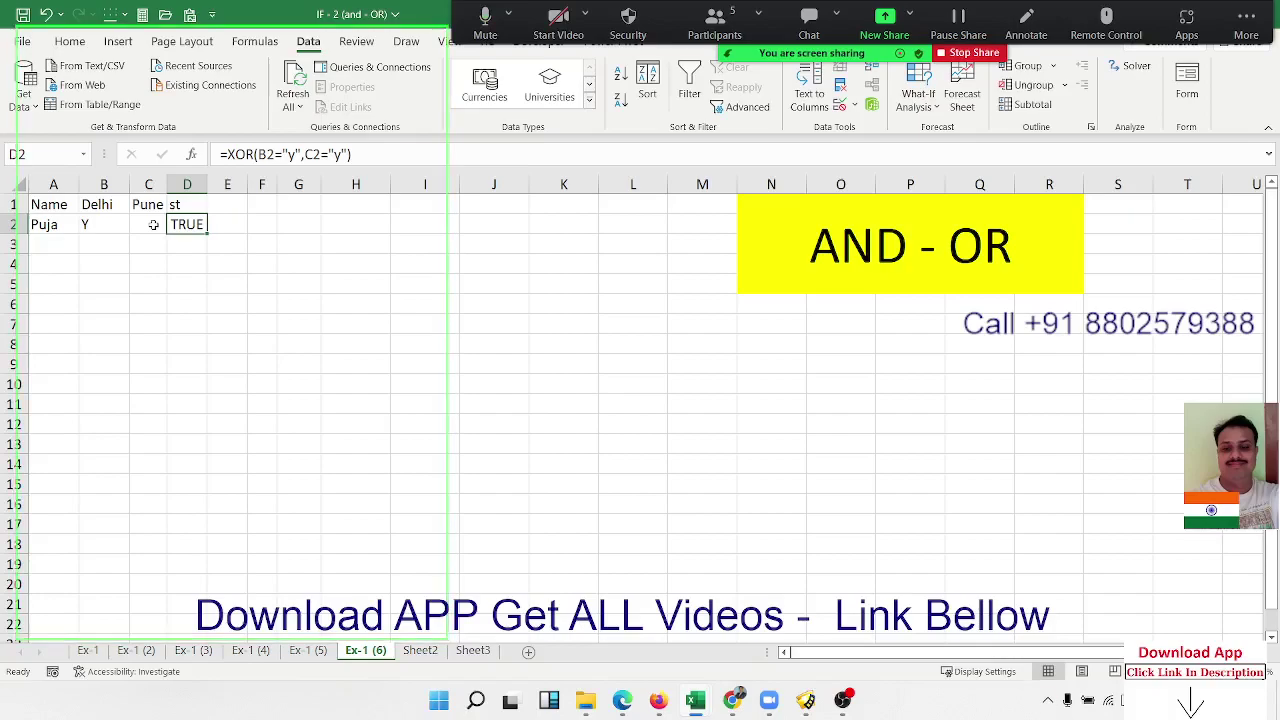
Step: Enter Y under Pune in C2 and widen column D so the XOR result is readable
left_click(137, 226)
type("Y")
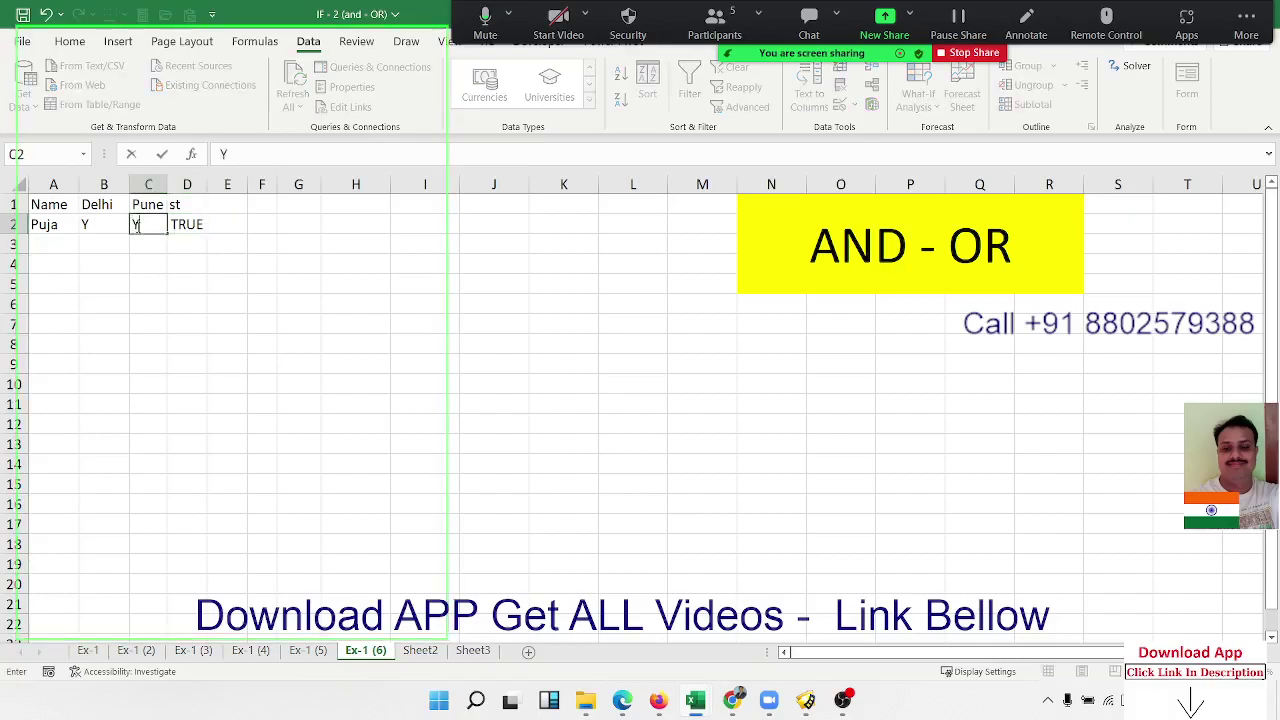
key("ctrl+Return")
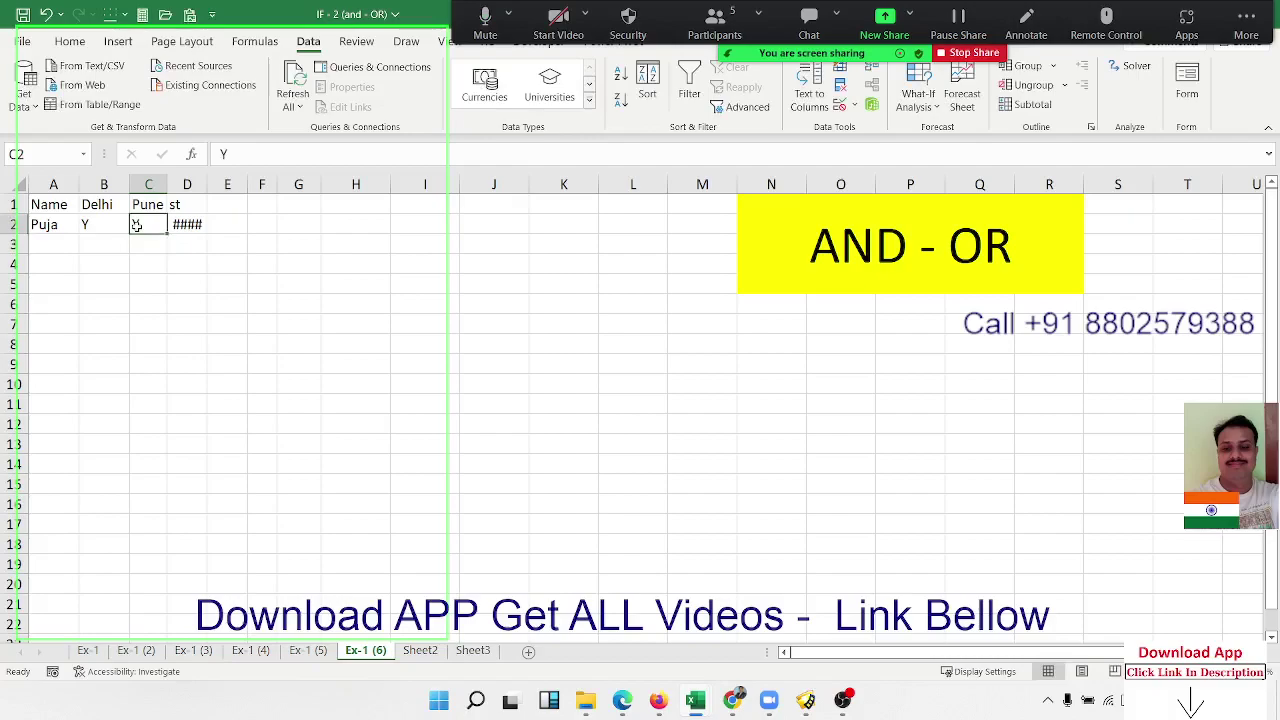
left_click(204, 184)
left_click_drag(204, 184, 206, 184)
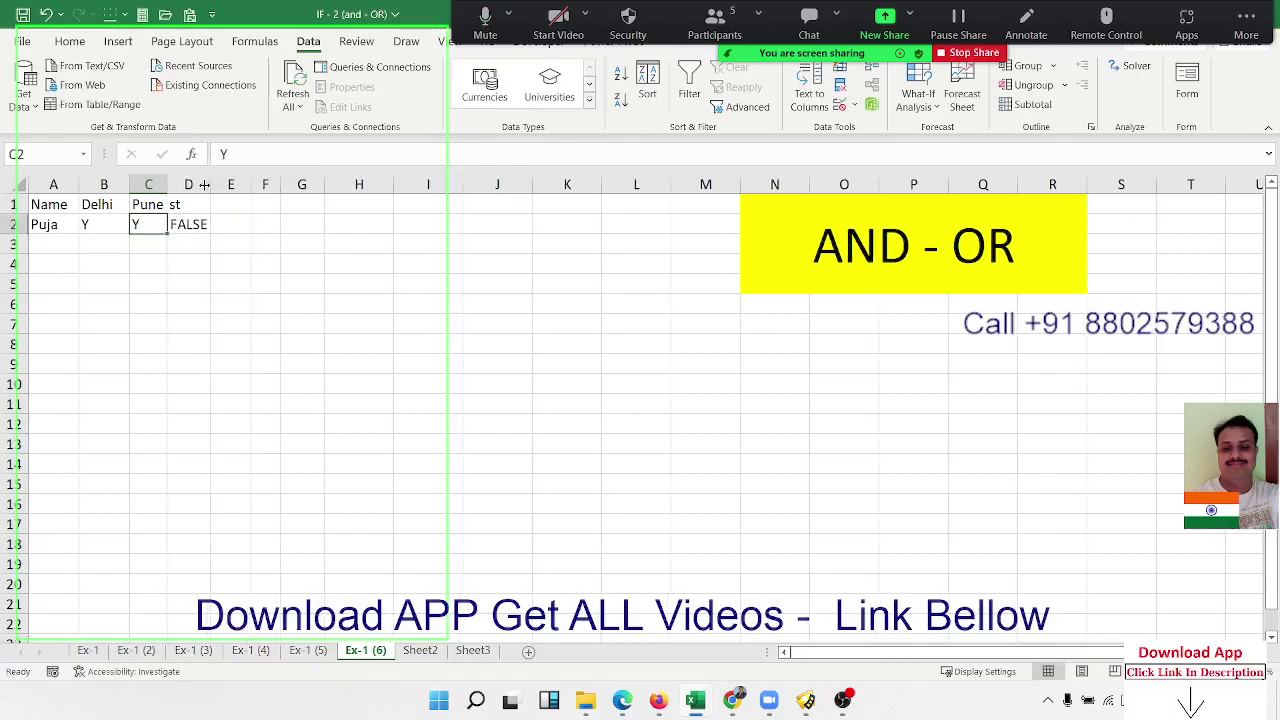
Step: Clear the Y values from B2 and C2, leaving both Delhi and Pune blank
key("Left")
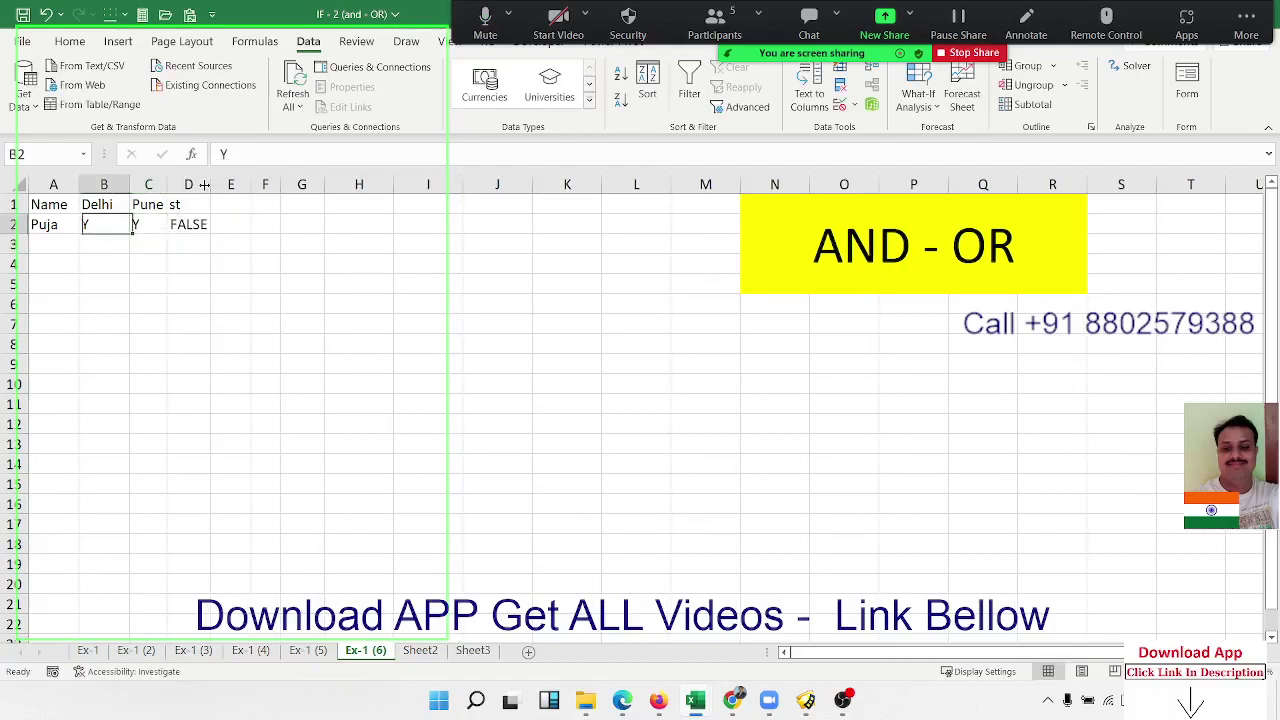
key("Left")
key("Right")
key("shift+Right")
key("Delete")
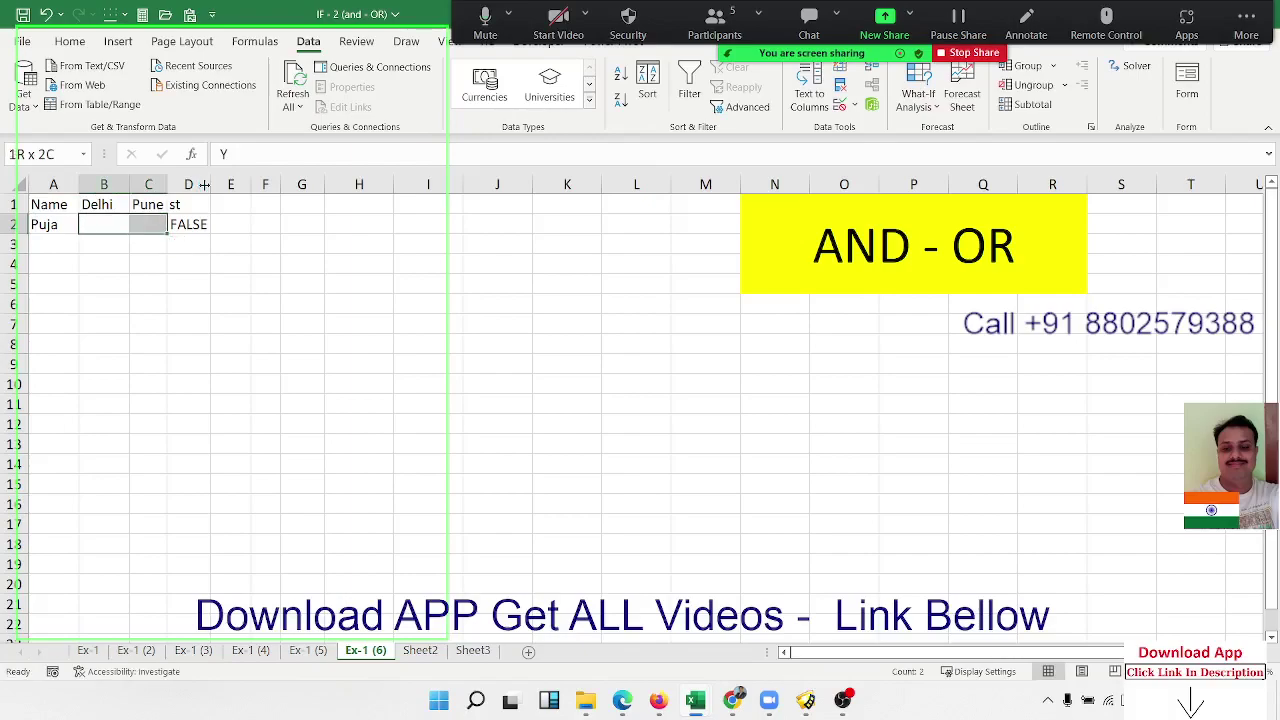
key("Right")
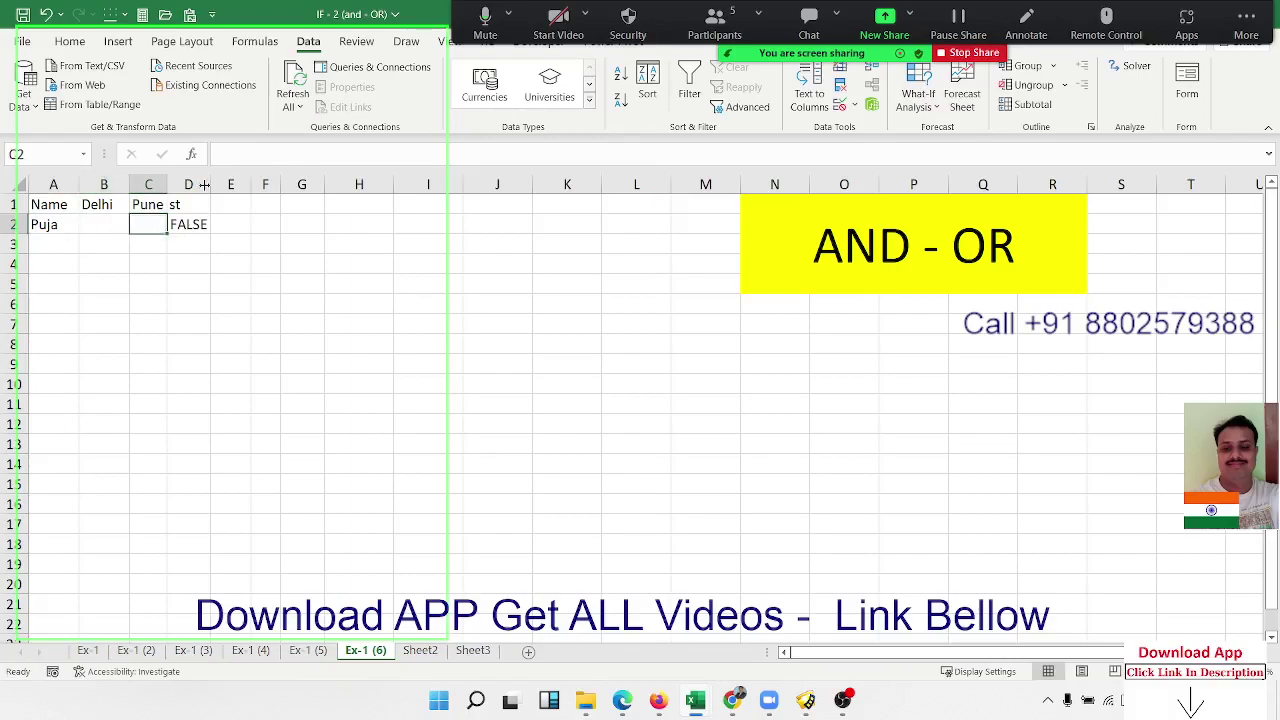
type("Y")
key("Return")
key("Up")
key("Delete")
Step: Enter Y under Delhi in B2 and reselect B2
key("Left")
type("Y")
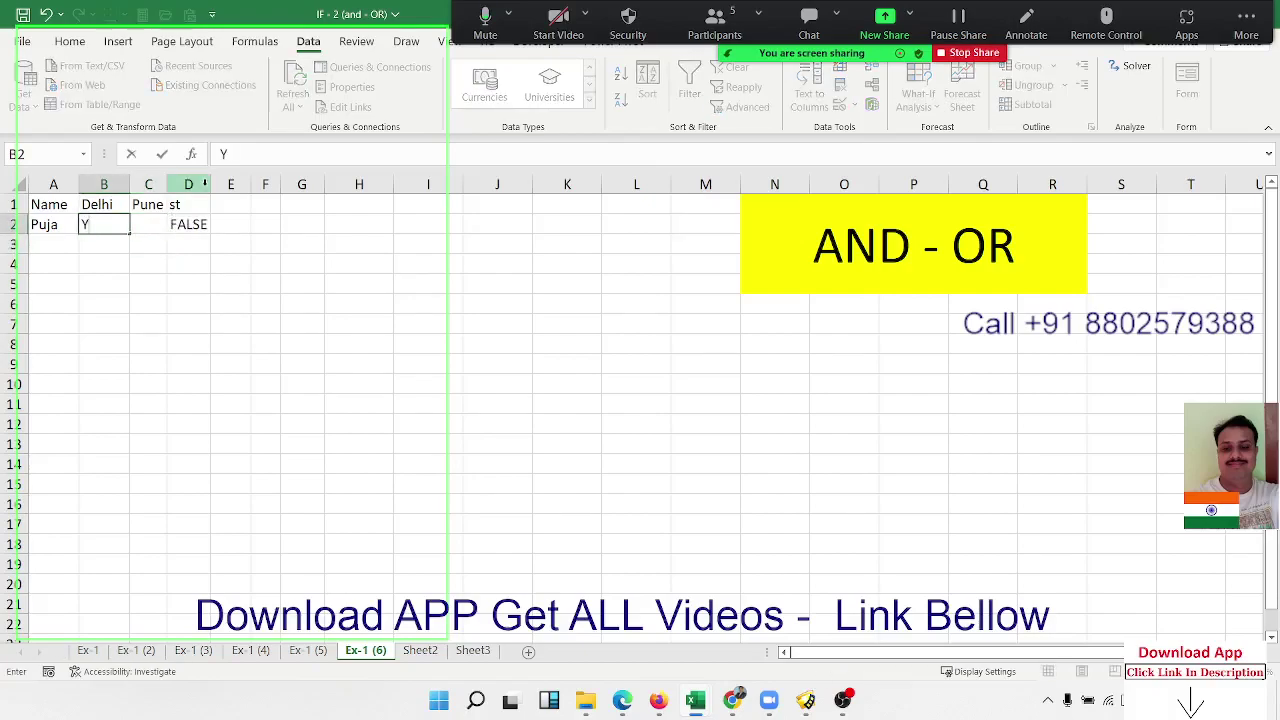
key("Return")
key("Up")
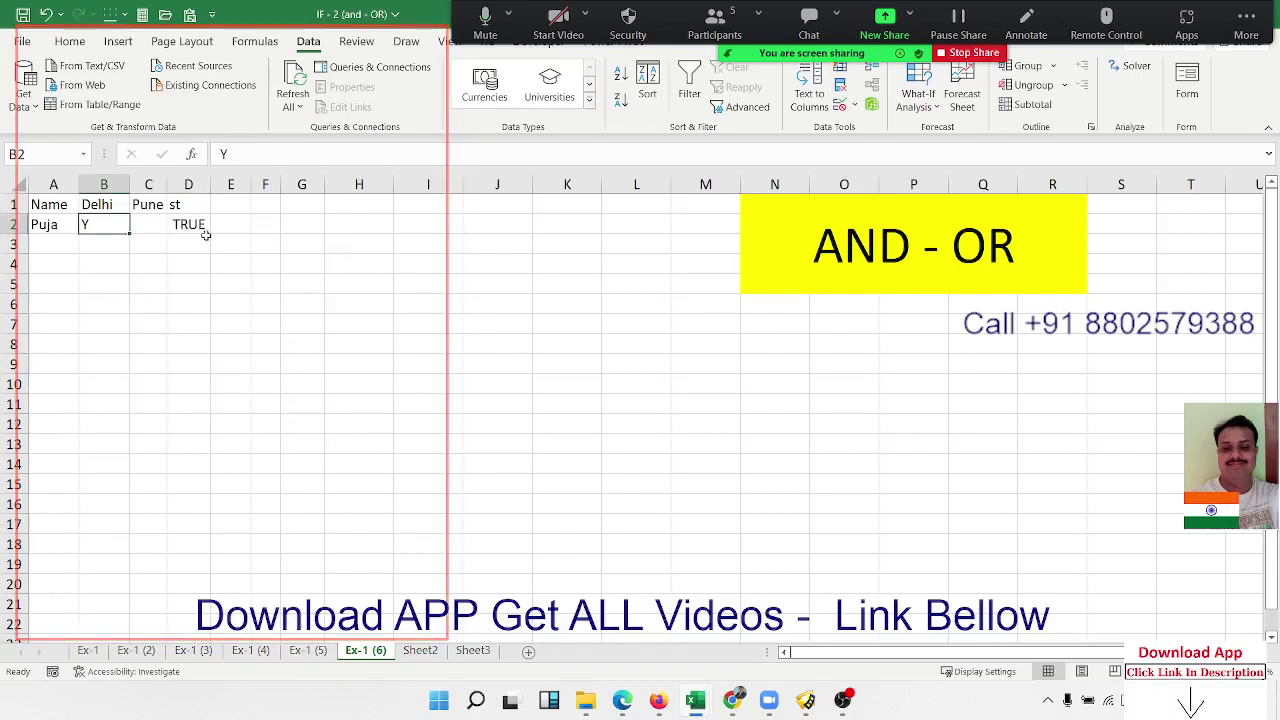
Step: Add $ before the B2 and C2 references in D2's XOR formula
double_click(205, 232)
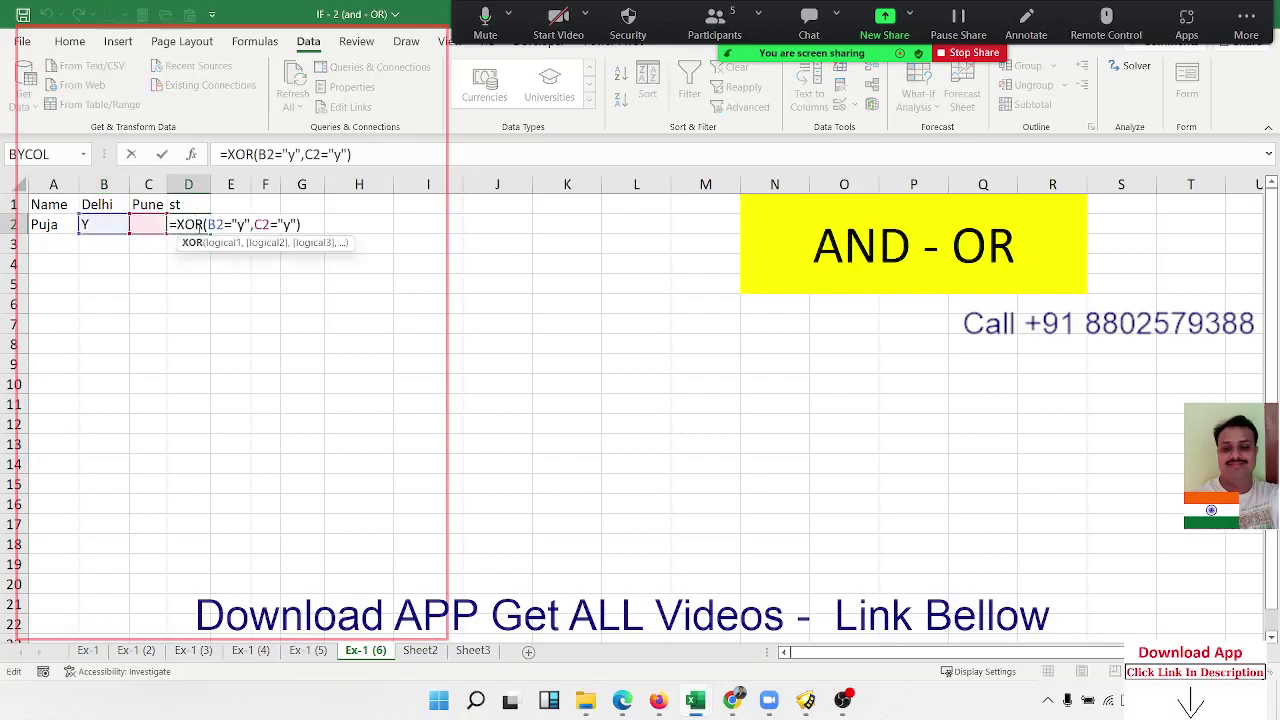
key("Escape")
left_click(127, 260)
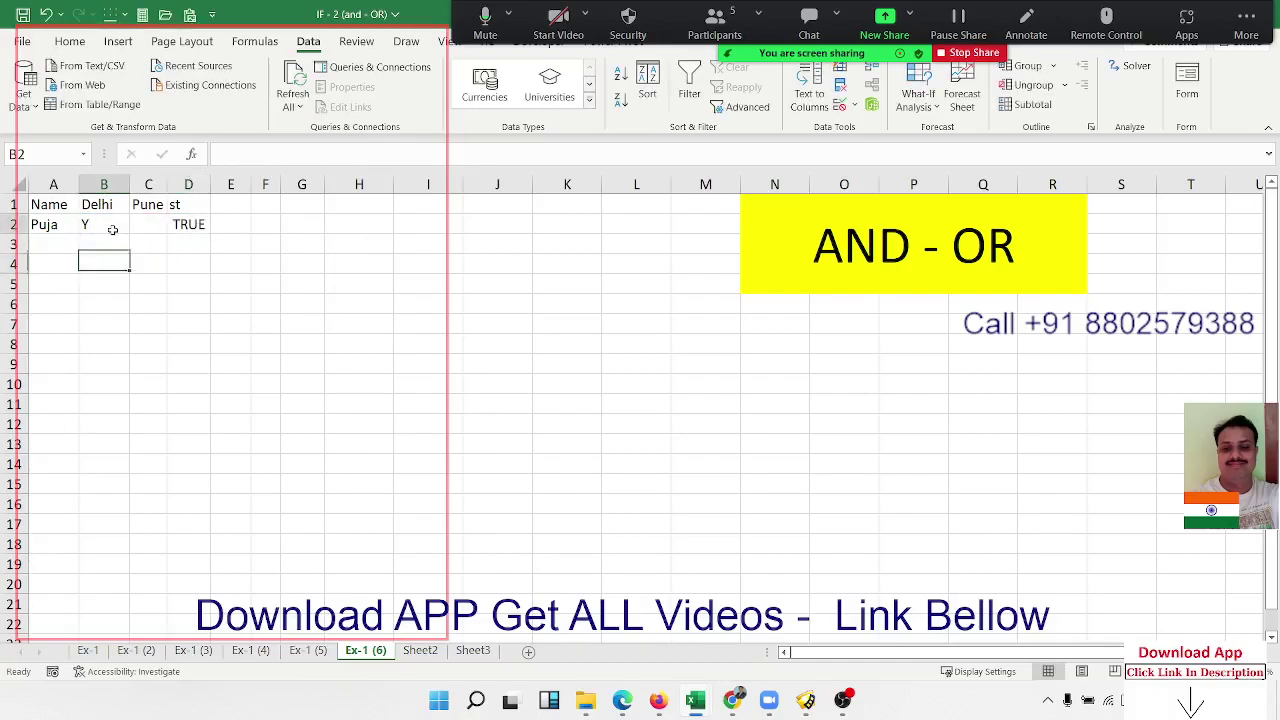
left_click(113, 230)
key("Right")
key("Right")
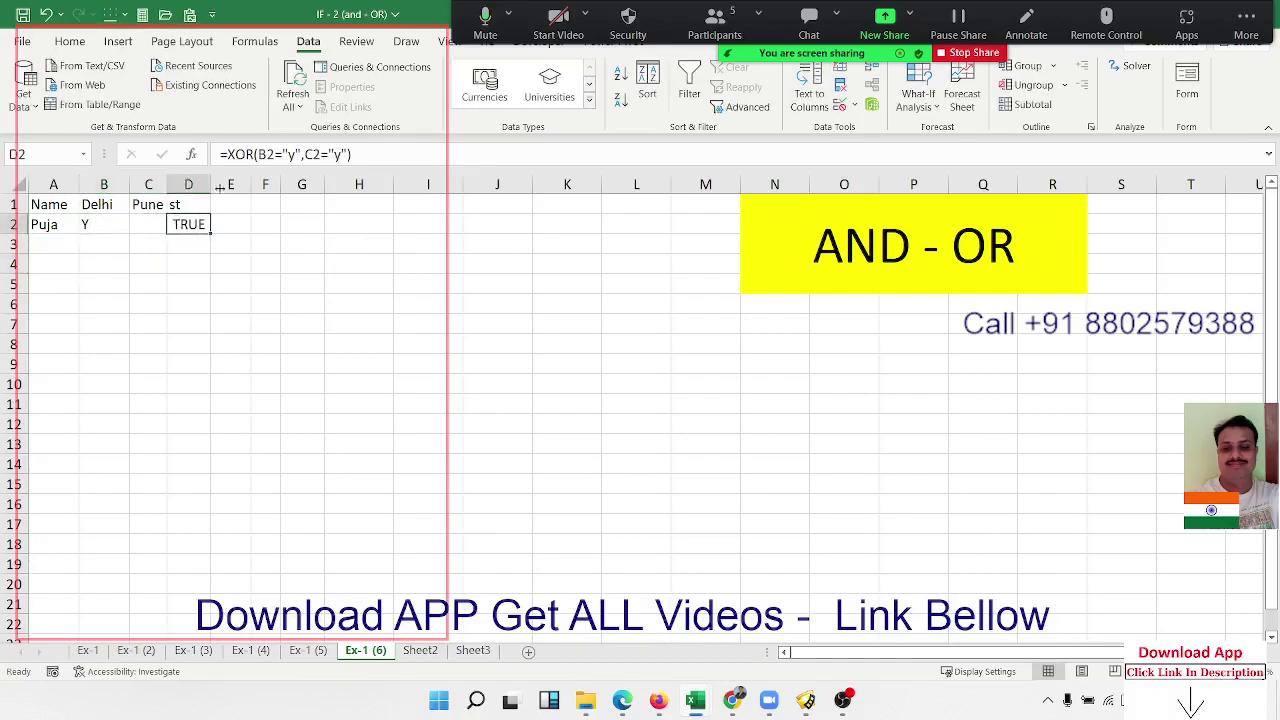
left_click(262, 154)
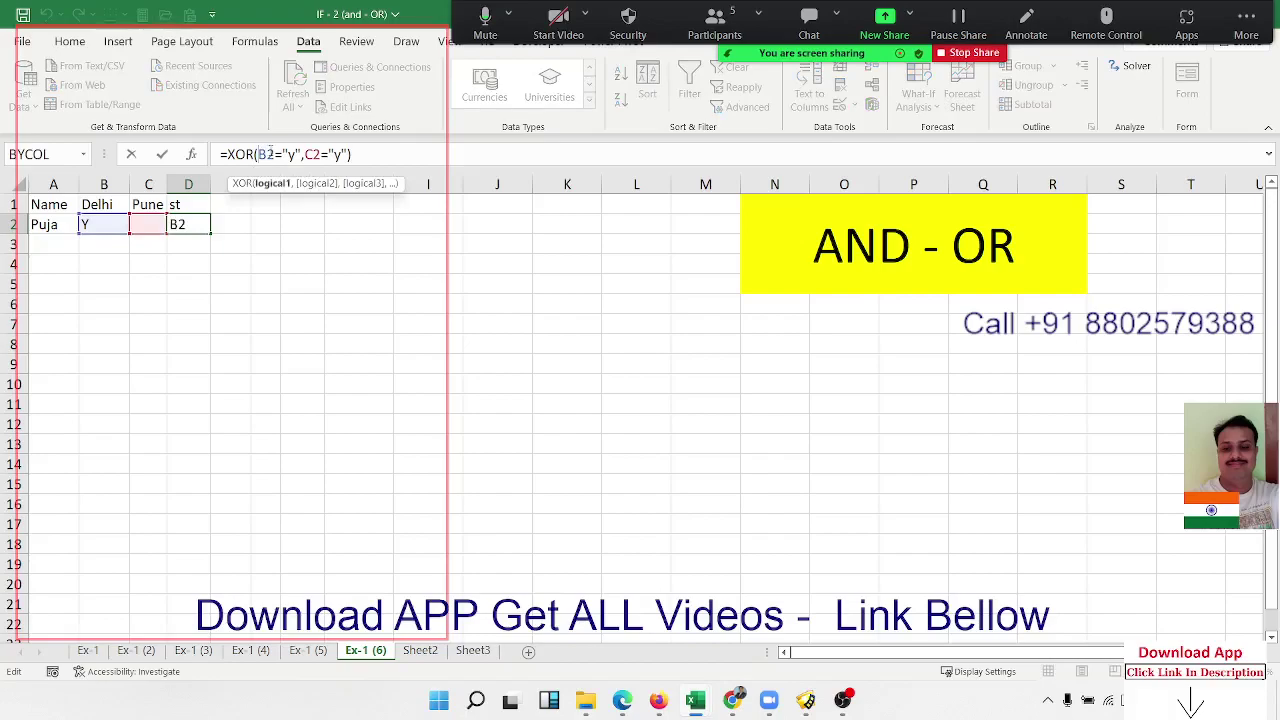
type("$")
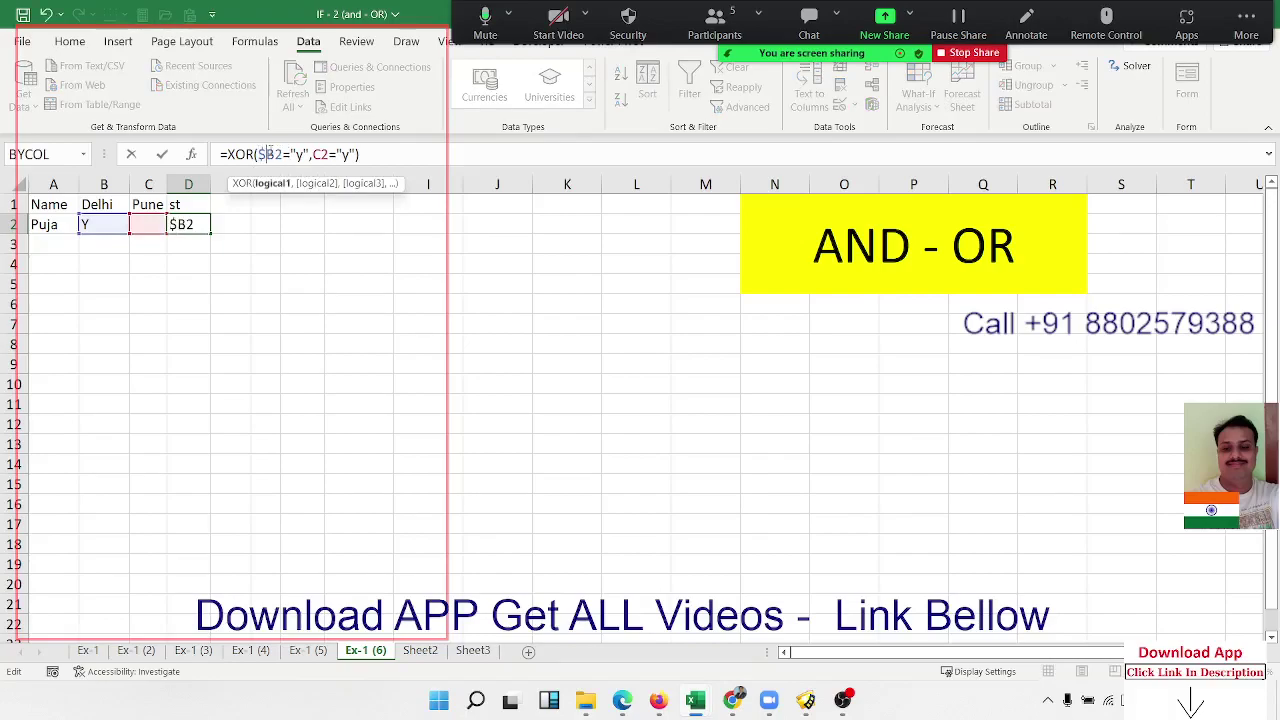
left_click(314, 155)
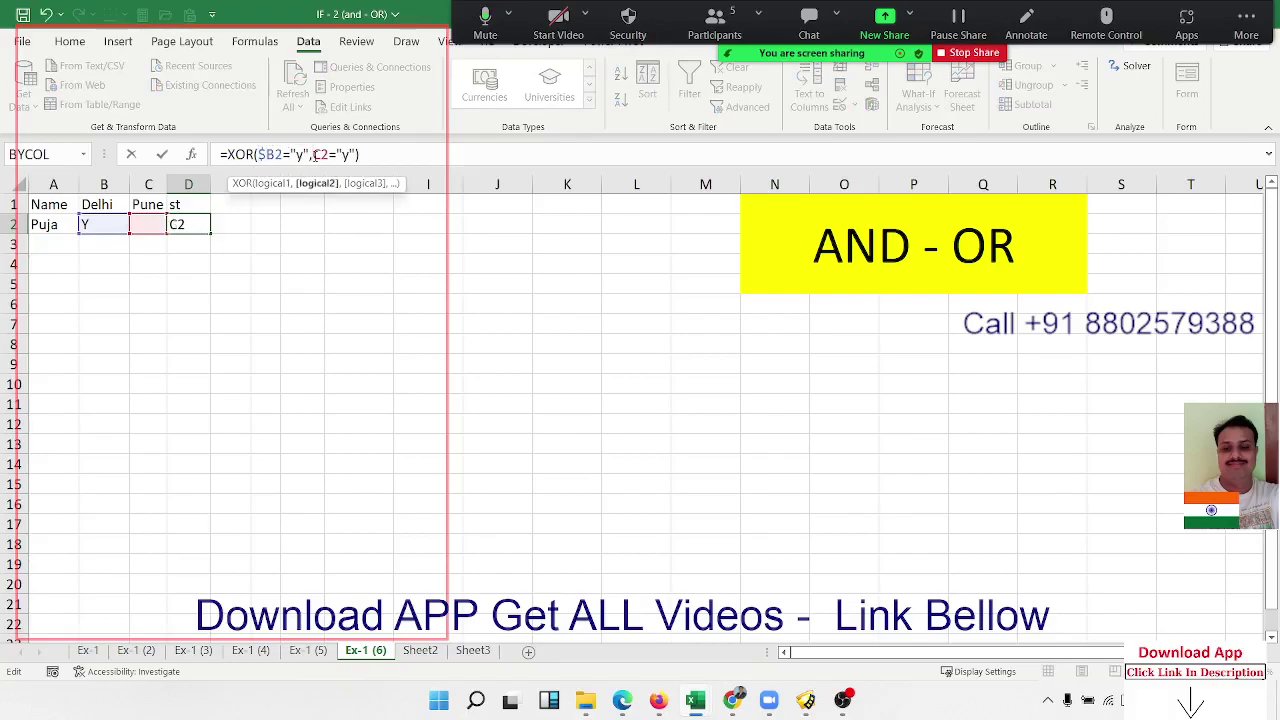
type("$")
Step: Copy the formula text =XOR($B2="y",$C2="y") and commit the edit
left_click_drag(372, 154, 221, 154)
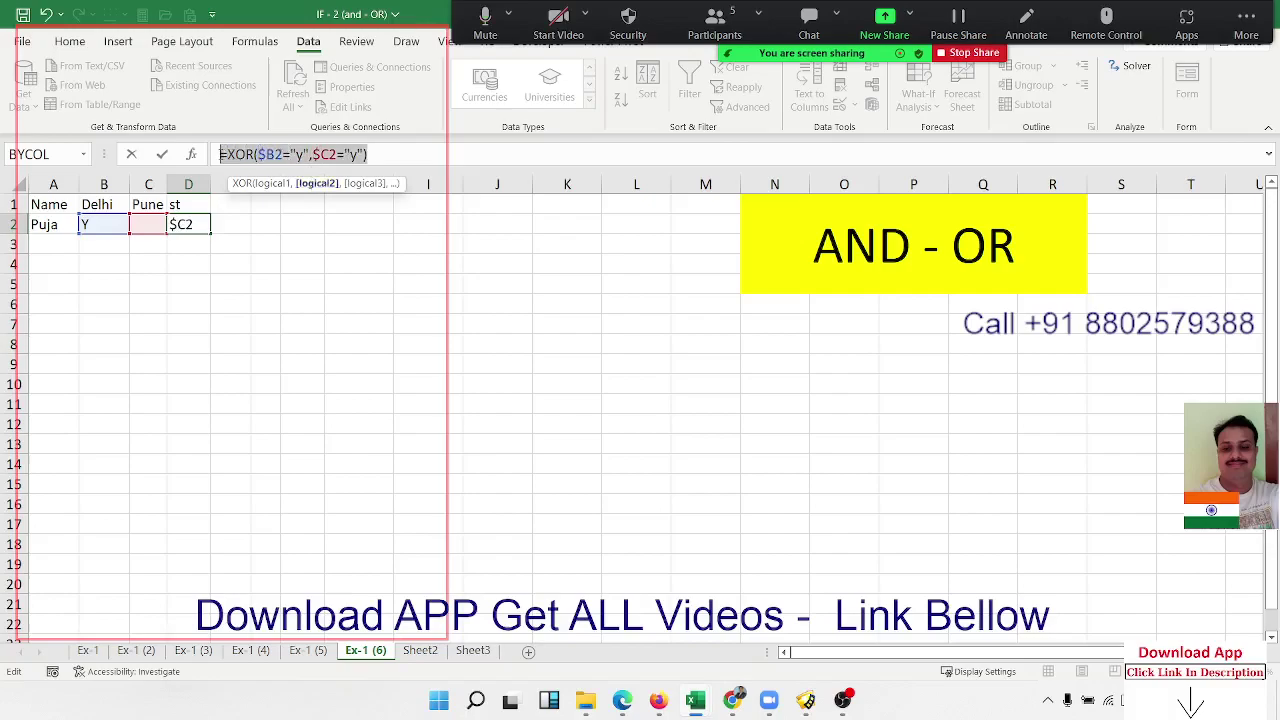
key("Return")
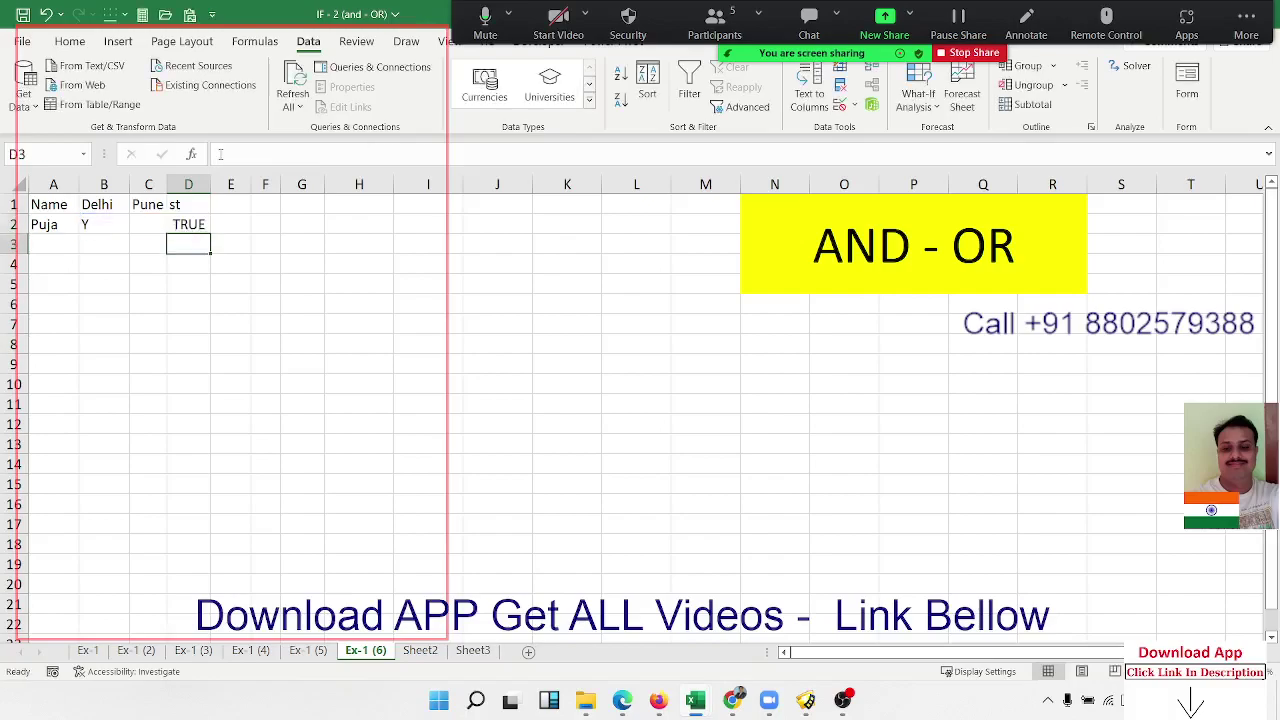
key("Up")
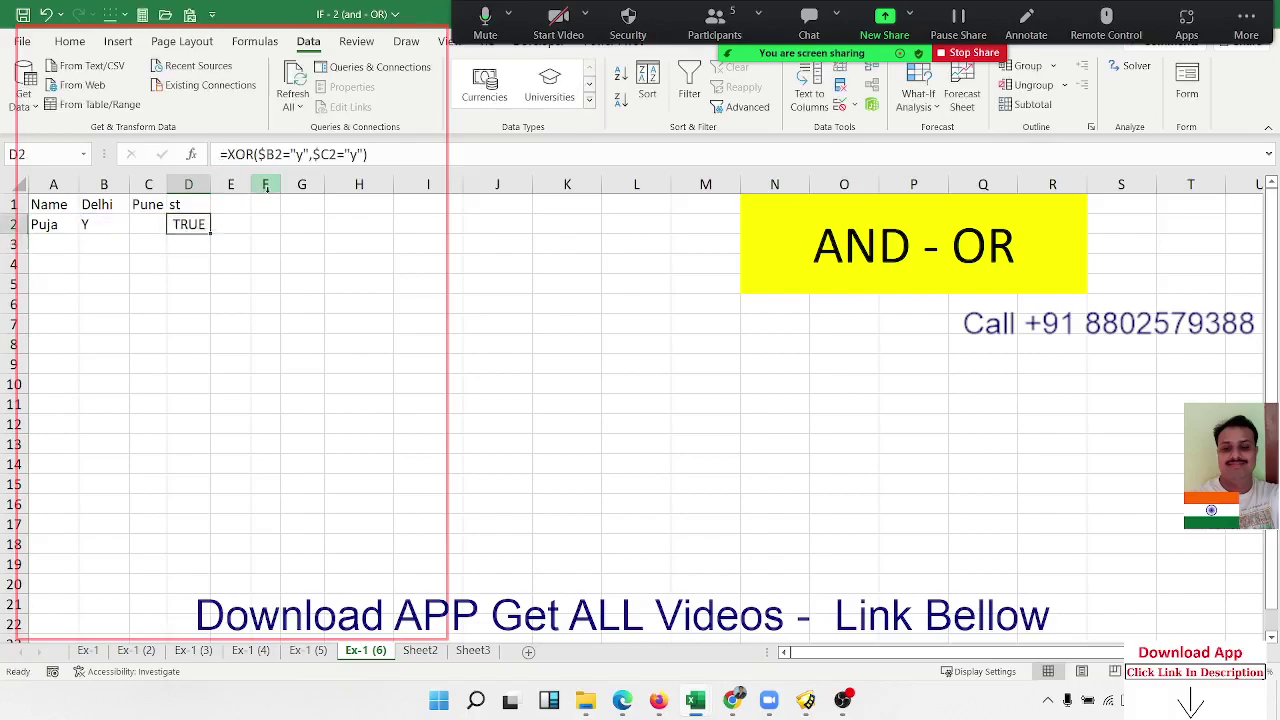
left_click(121, 223)
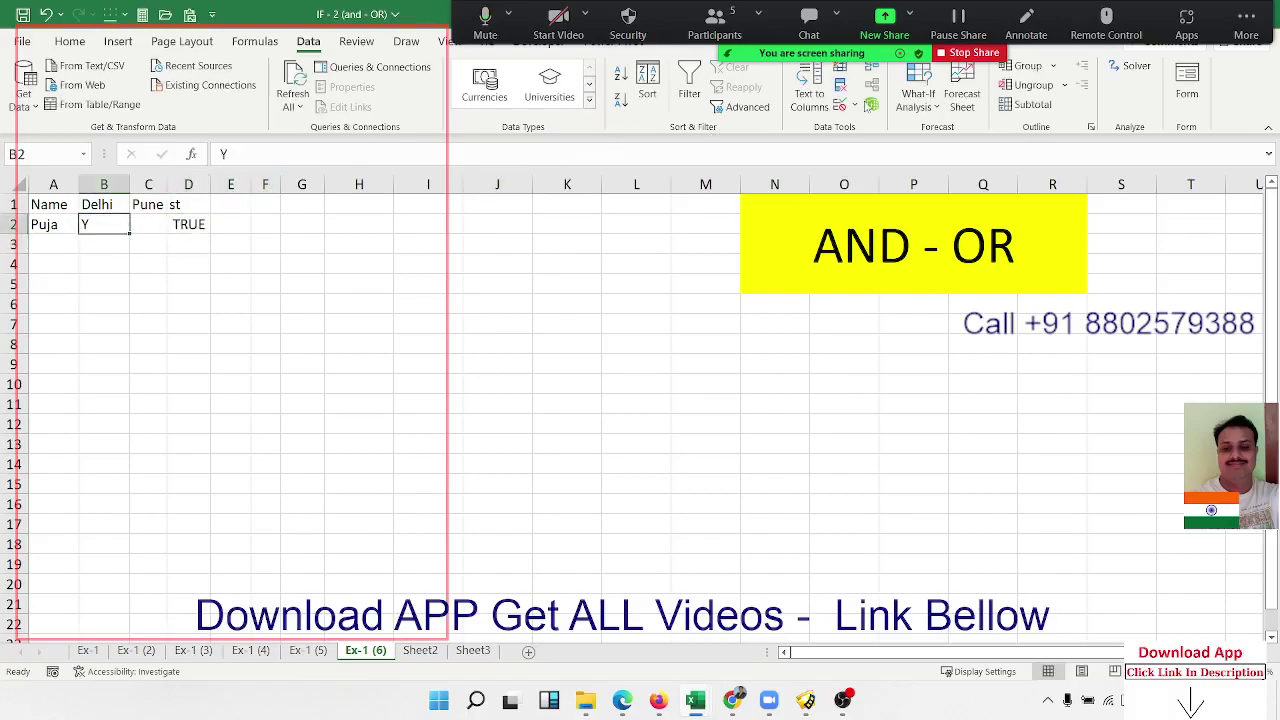
Step: Give B2 a Custom data validation rule using the pasted =XOR($B2="y",$C2="y") formula
left_click(840, 104)
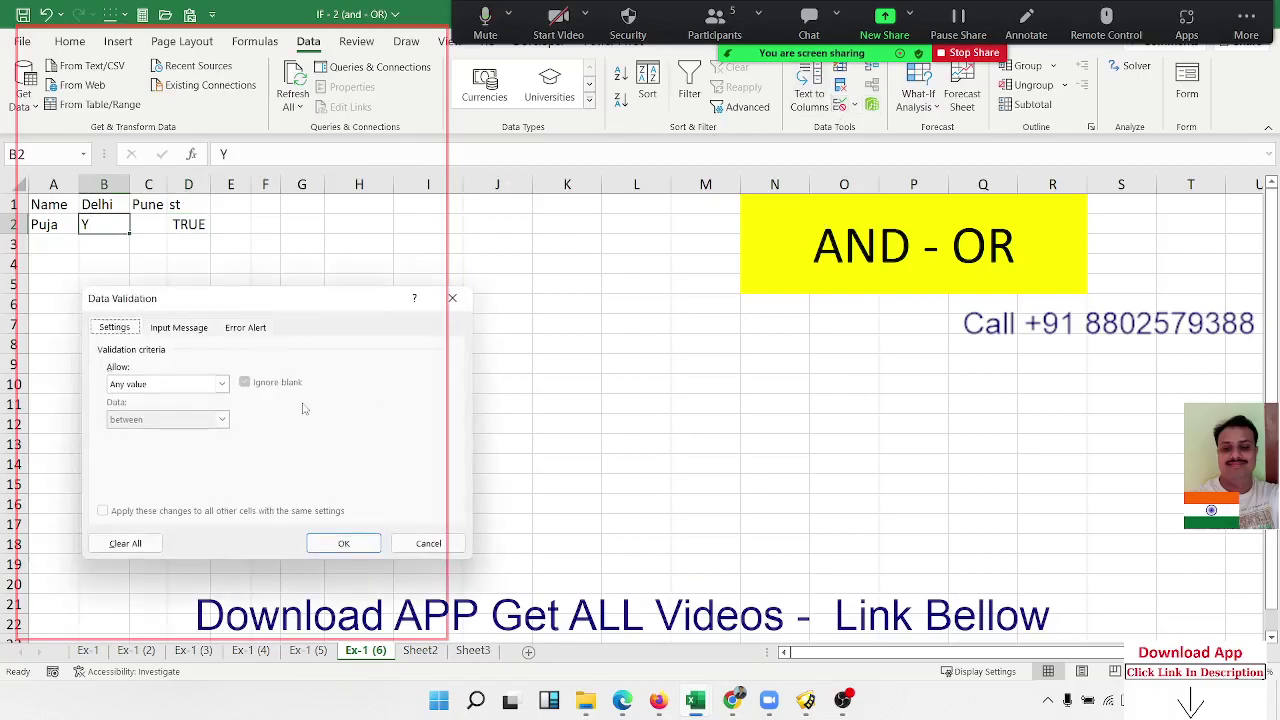
left_click_drag(201, 299, 146, 283)
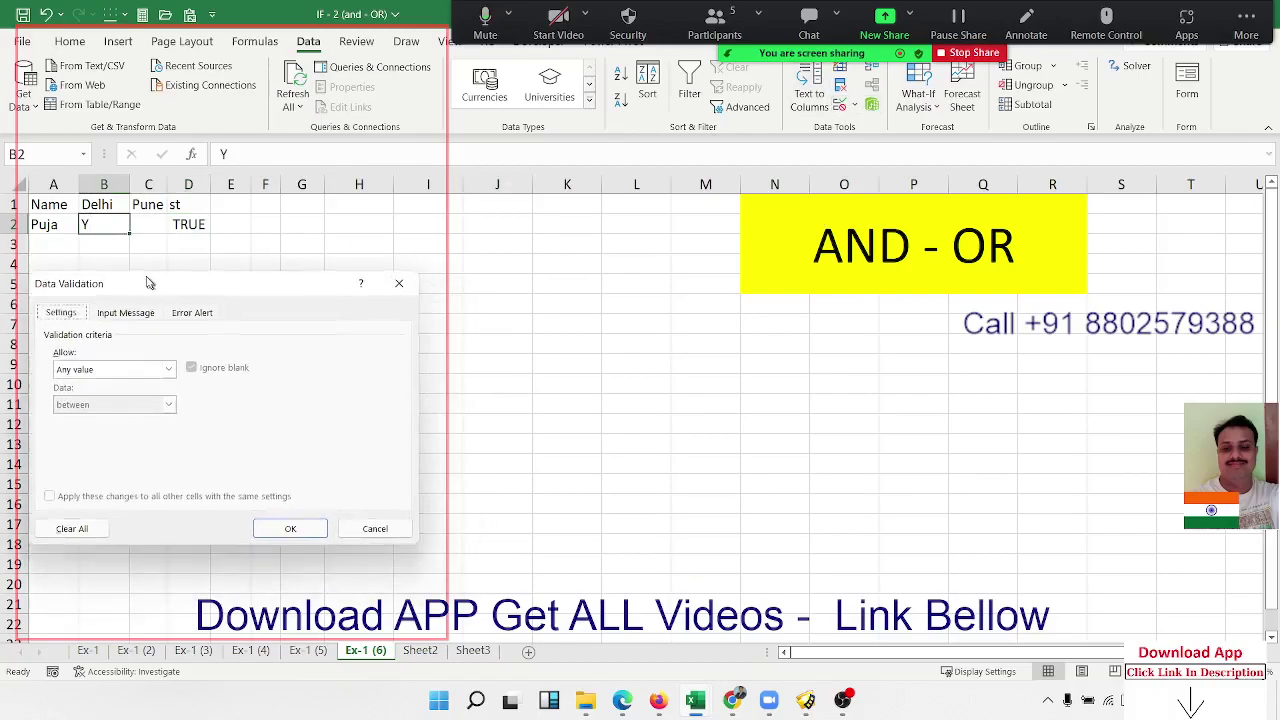
left_click(81, 369)
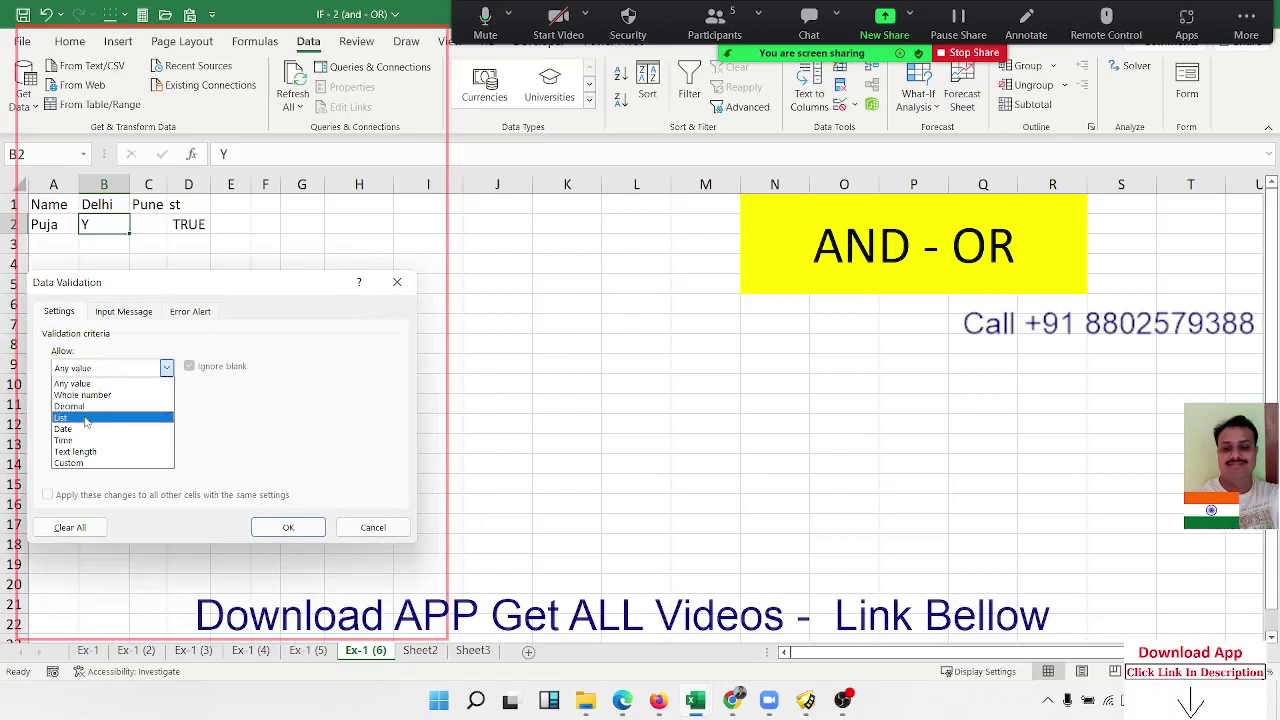
left_click(74, 463)
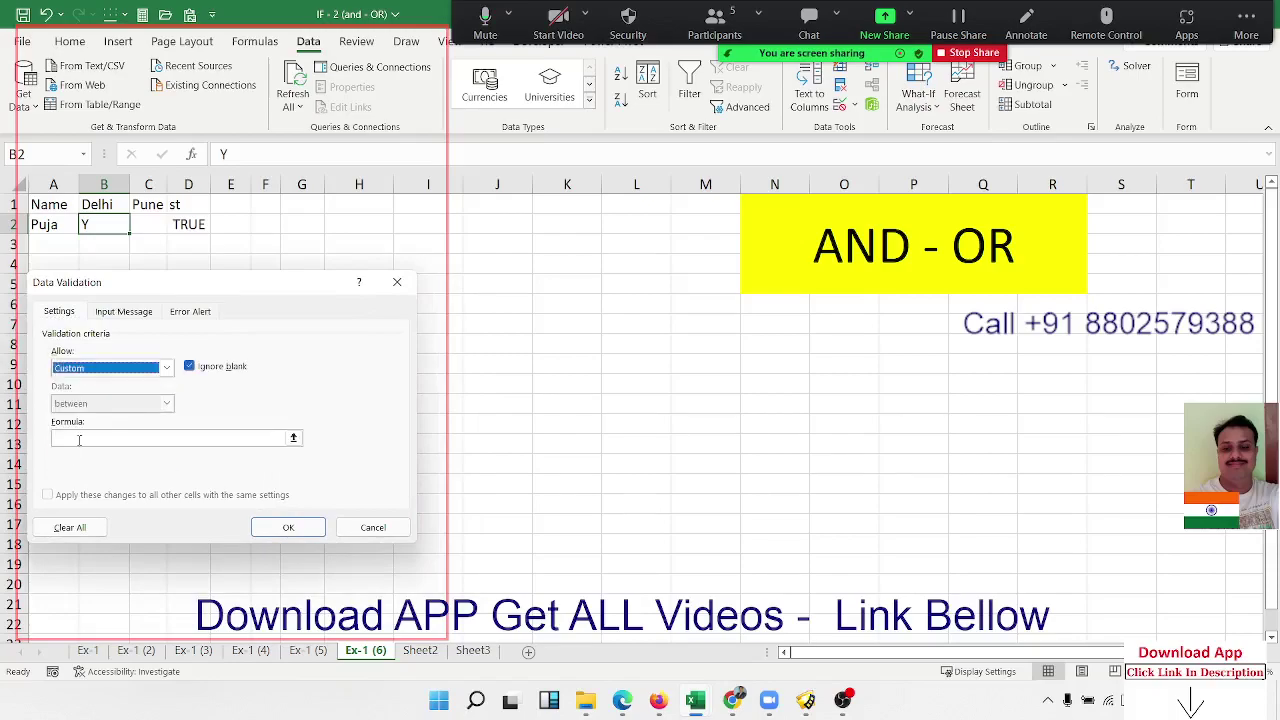
left_click(79, 440)
type("=XOR($B2=\"y\",$C2=\"y\")")
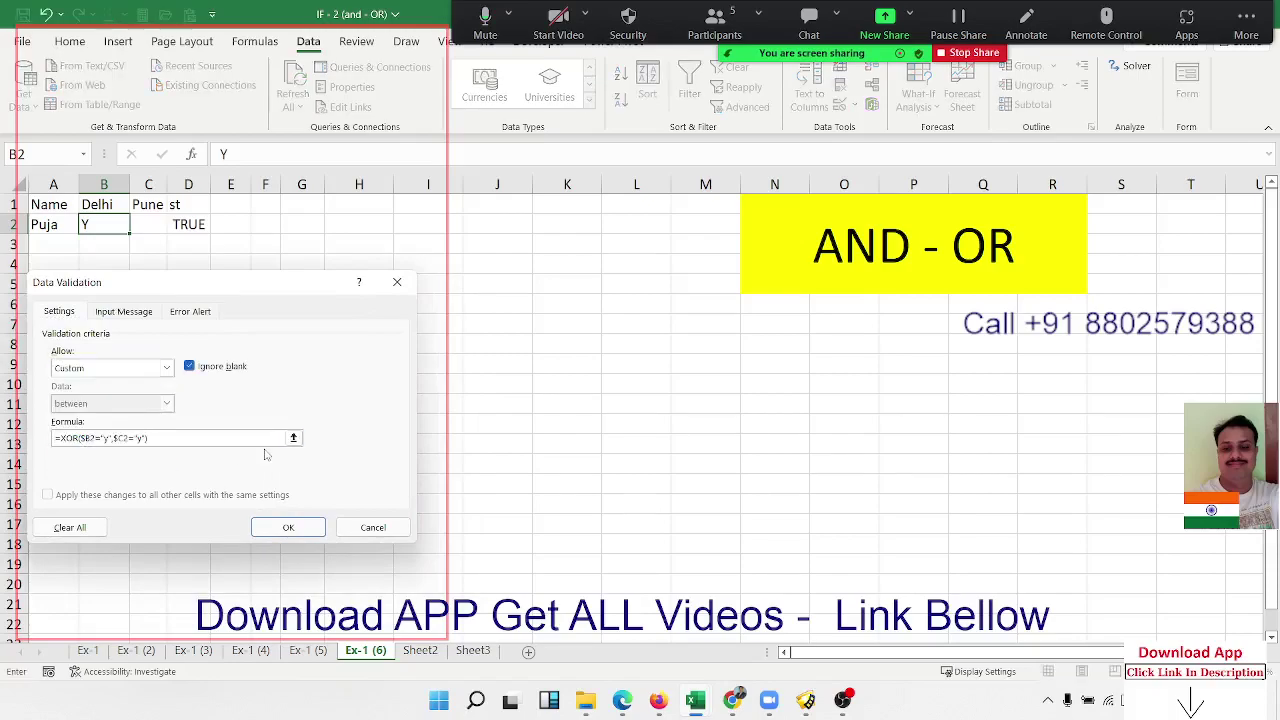
left_click(288, 528)
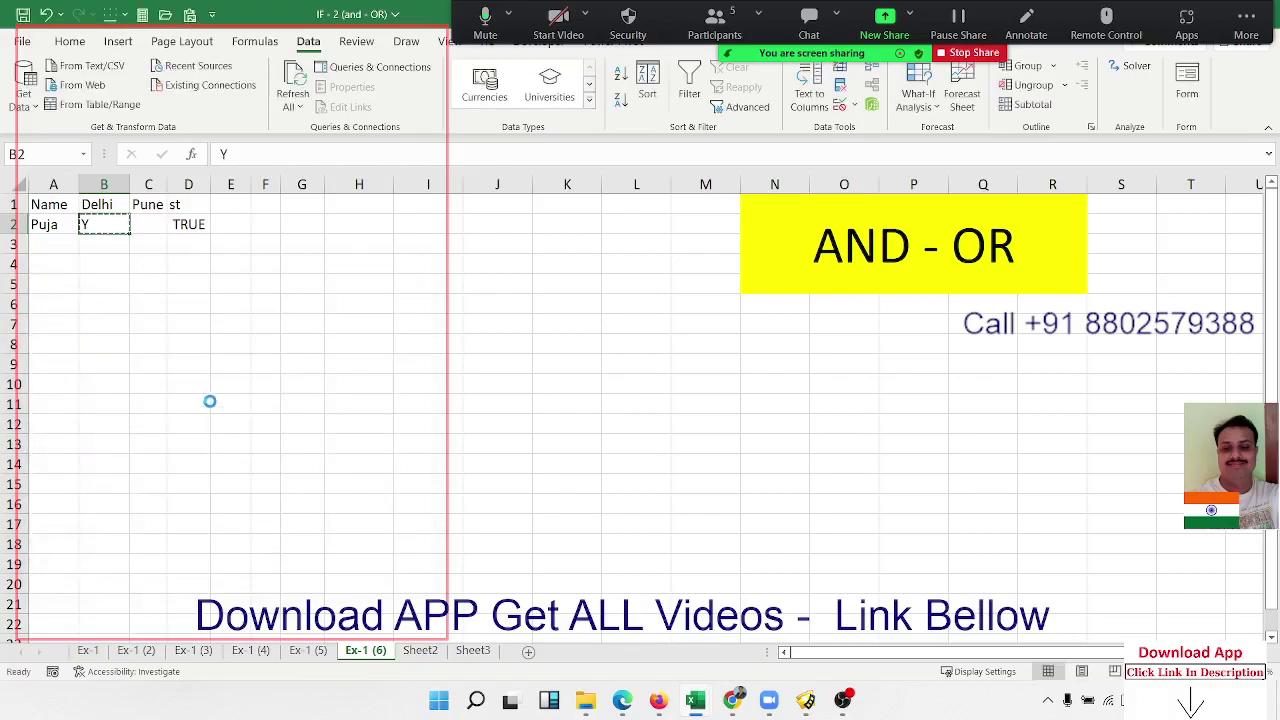
Step: Paste Special only the Validation from B2 onto B2:C11, then exit copy mode
mouse_move(110, 224)
left_mouse_down()
mouse_move(147, 283)
mouse_move(131, 372)
left_mouse_up()
right_click(131, 372)
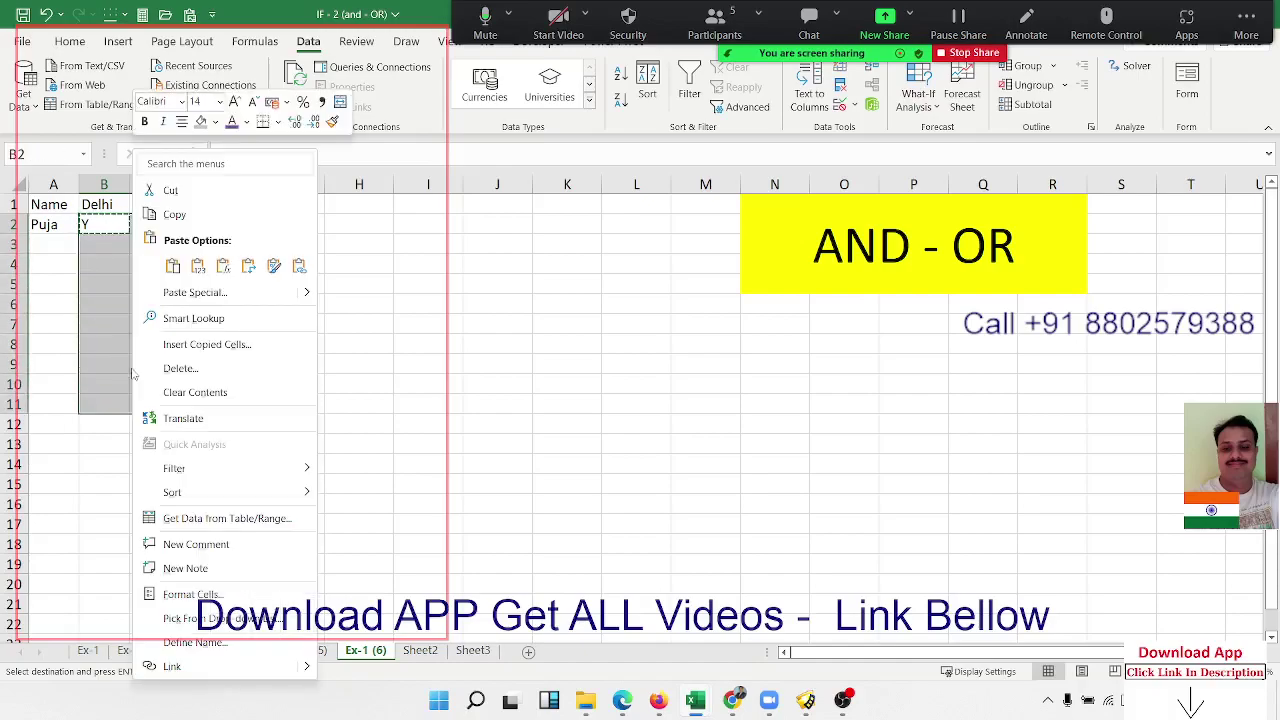
left_click(183, 303)
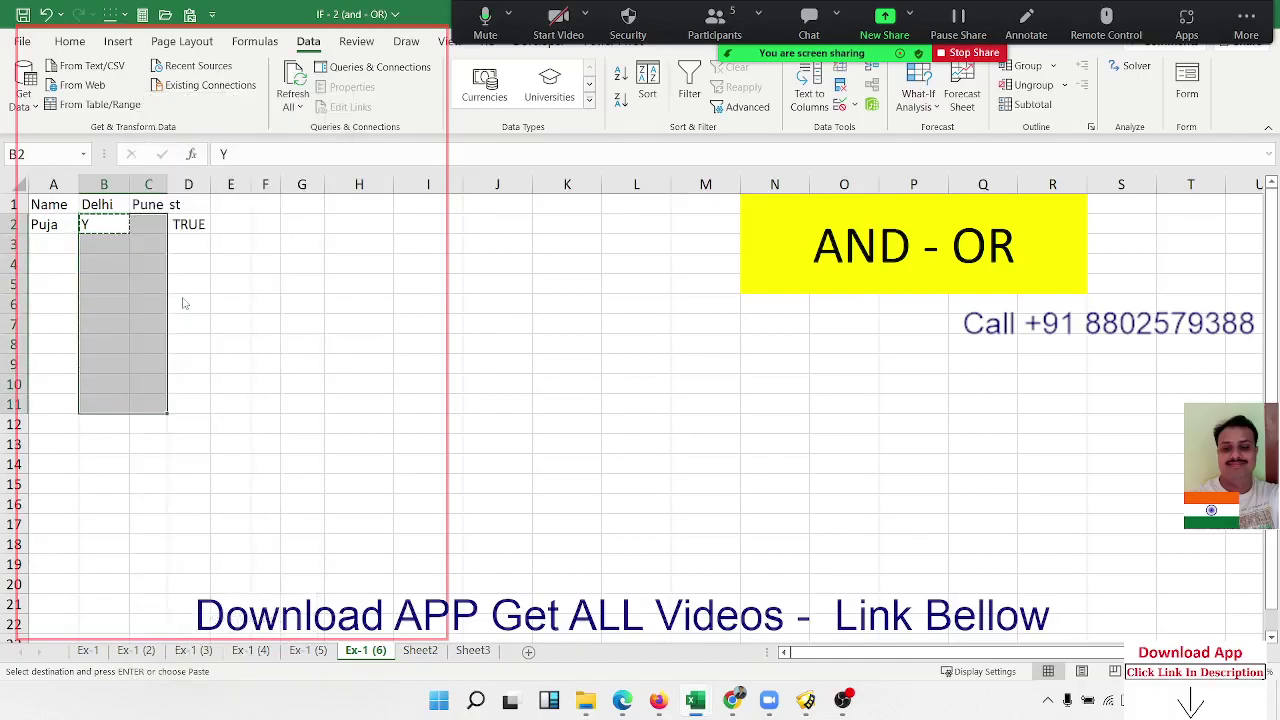
left_click_drag(154, 187, 212, 205)
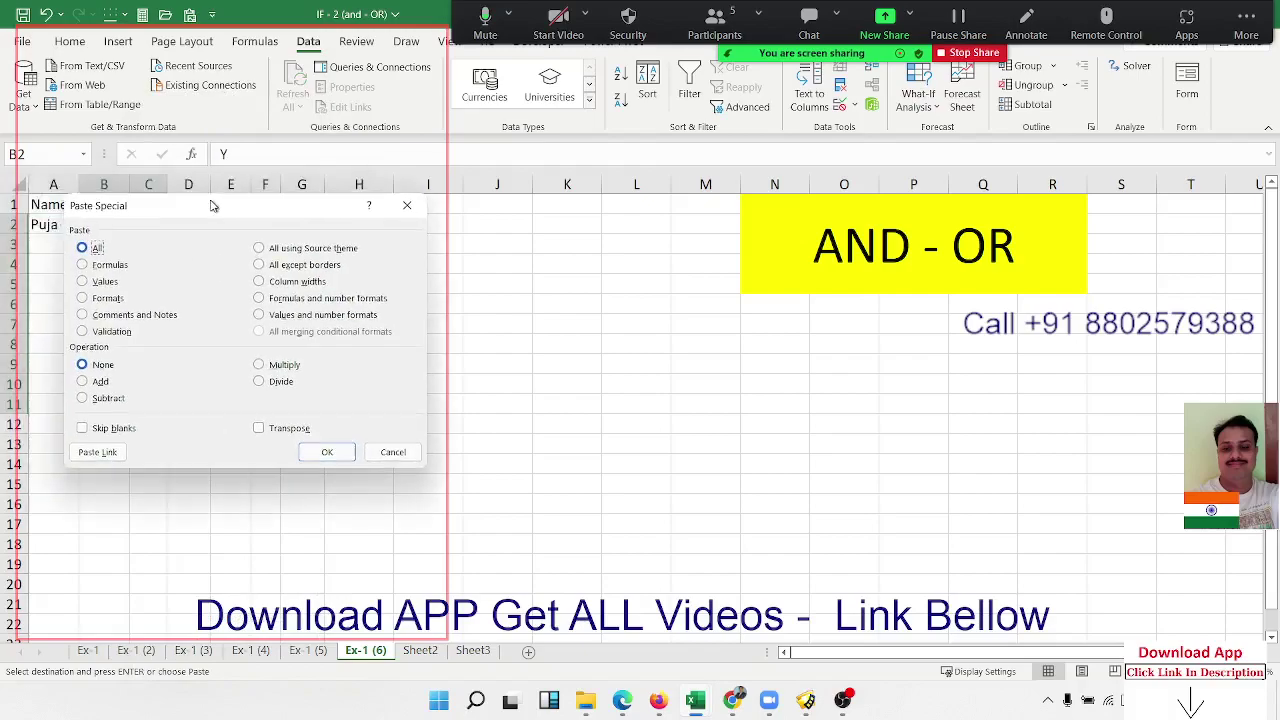
left_click(100, 331)
left_click(318, 449)
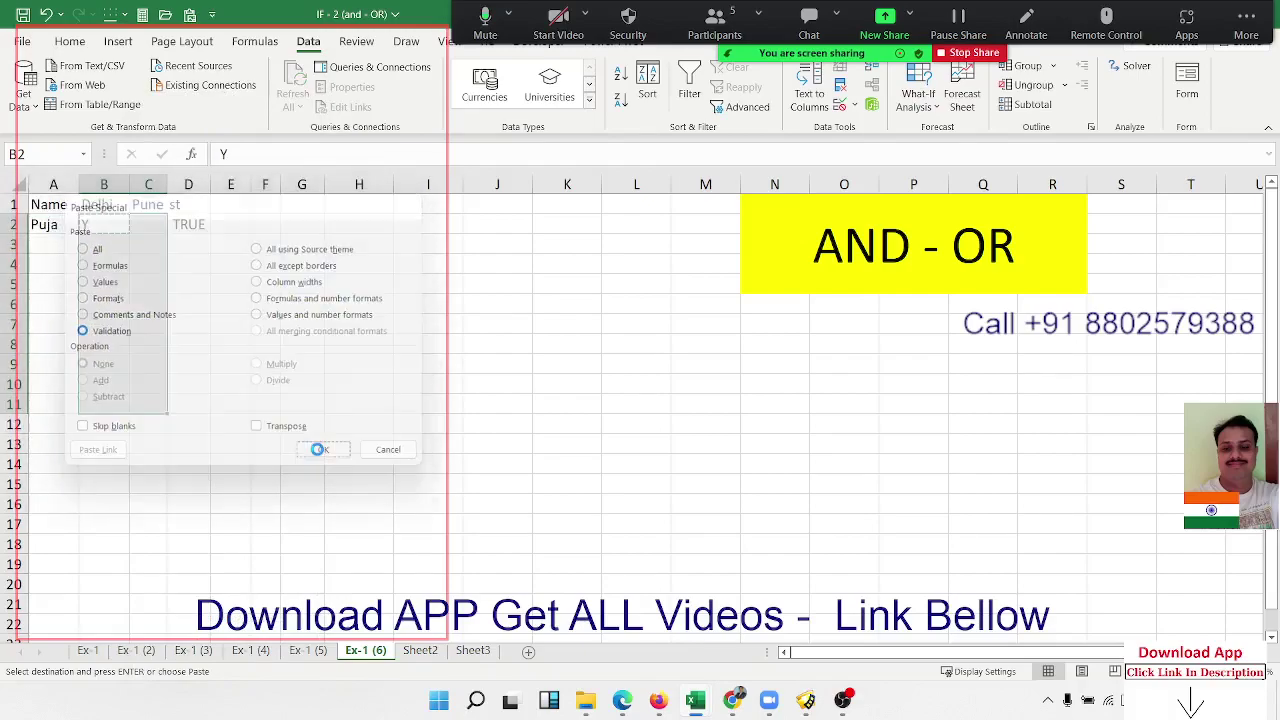
key("Escape")
left_click(103, 223)
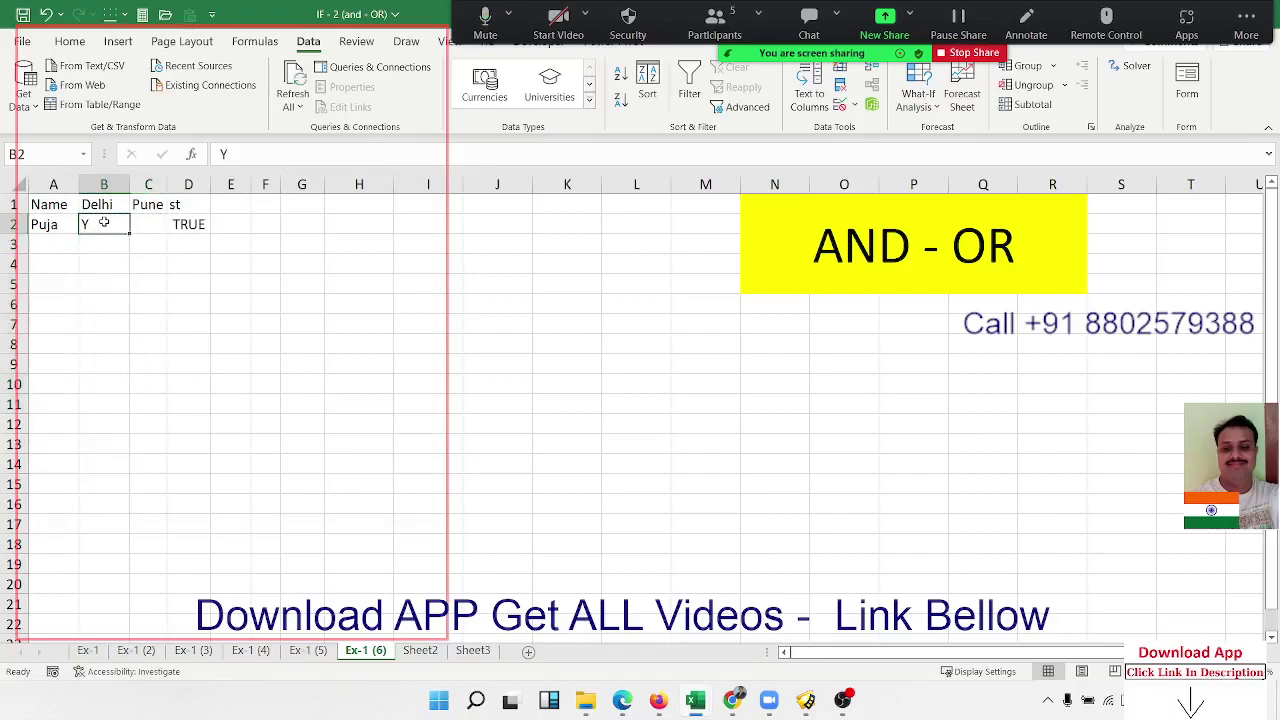
Step: Test the rule by entering y in Pune C2; dismiss the error and cancel the entry
left_click(146, 222)
double_click(150, 222)
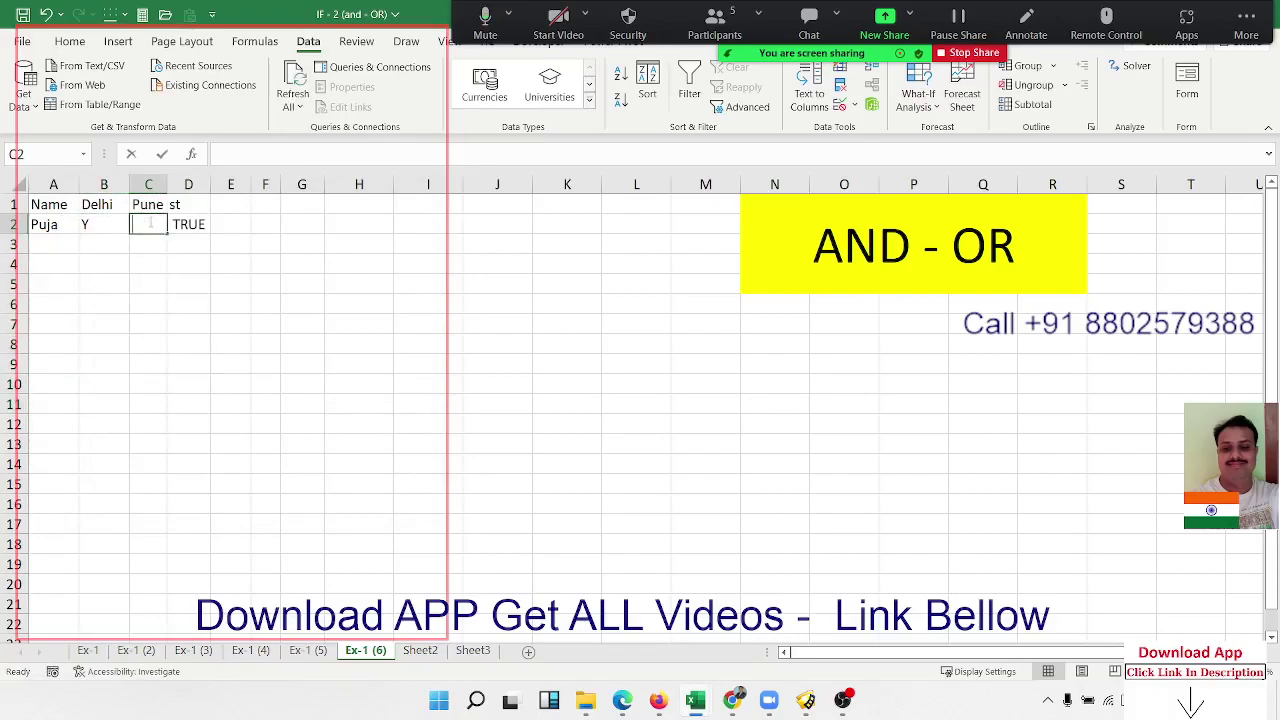
type("y")
key("Return")
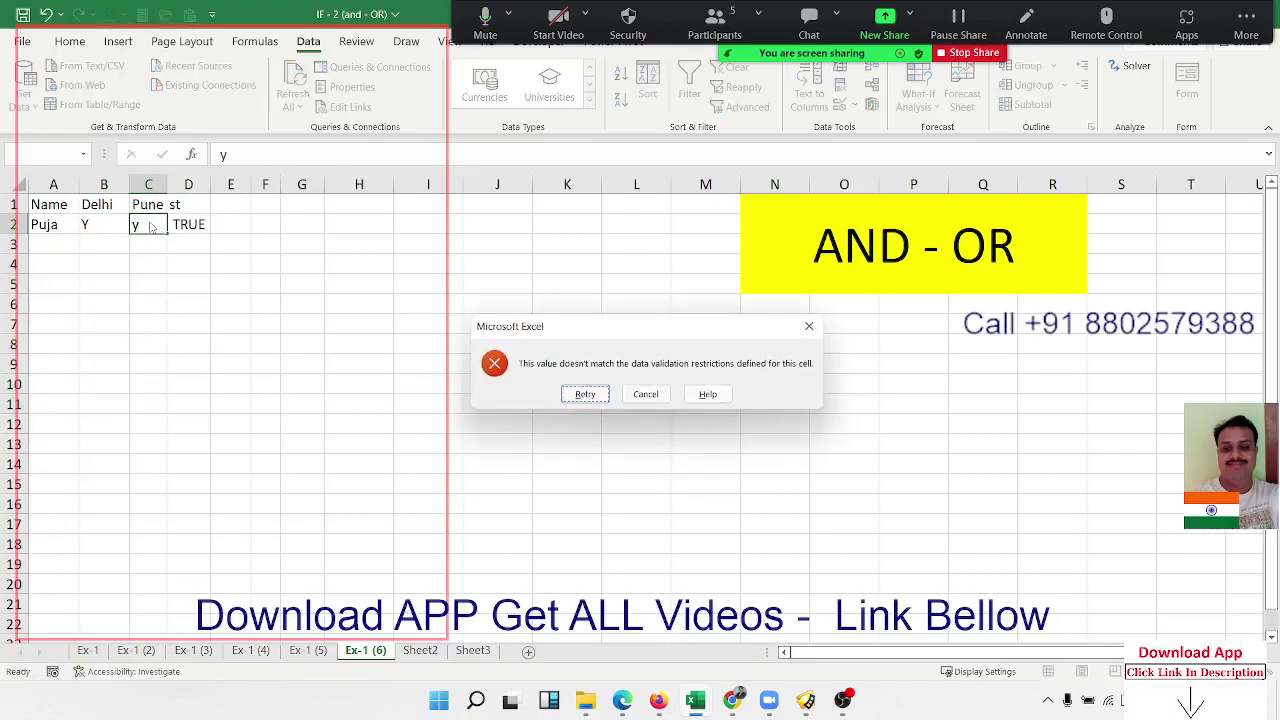
key("Return")
key("Escape")
Step: Enter y in C3, confirm y in B3 is rejected, and save the workbook
key("Return")
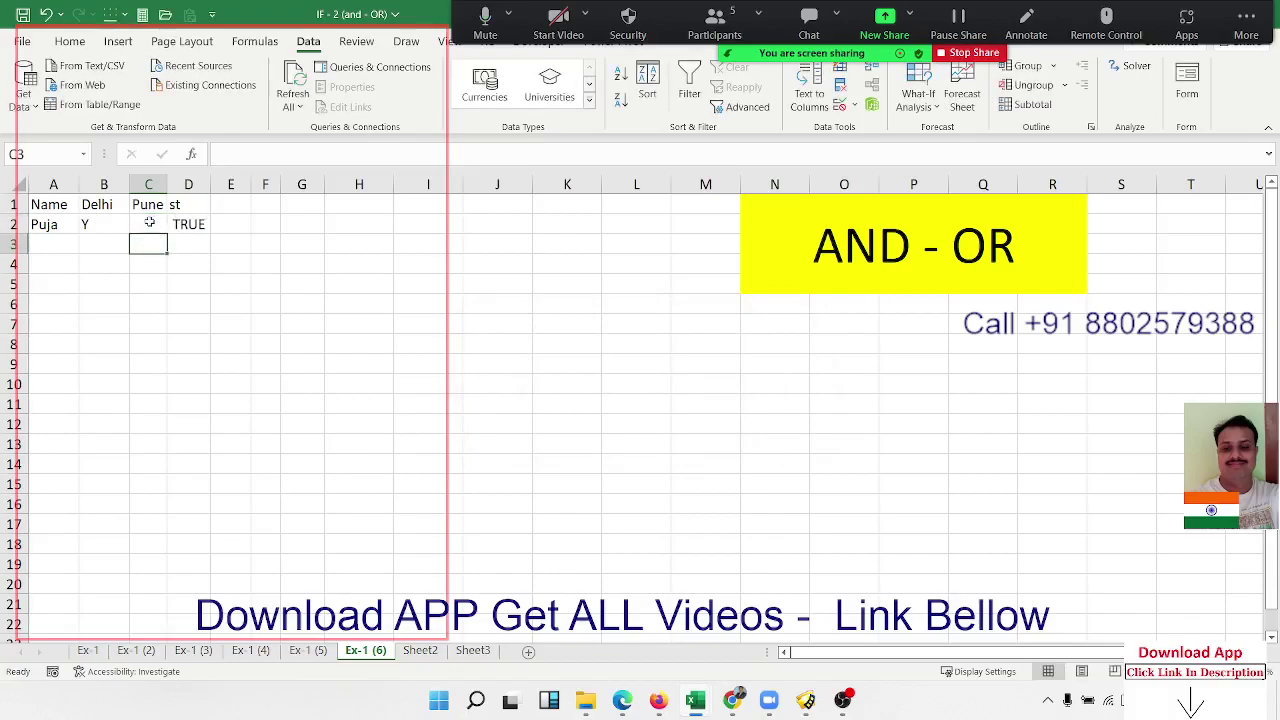
type("y")
key("Left")
type("y")
key("Return")
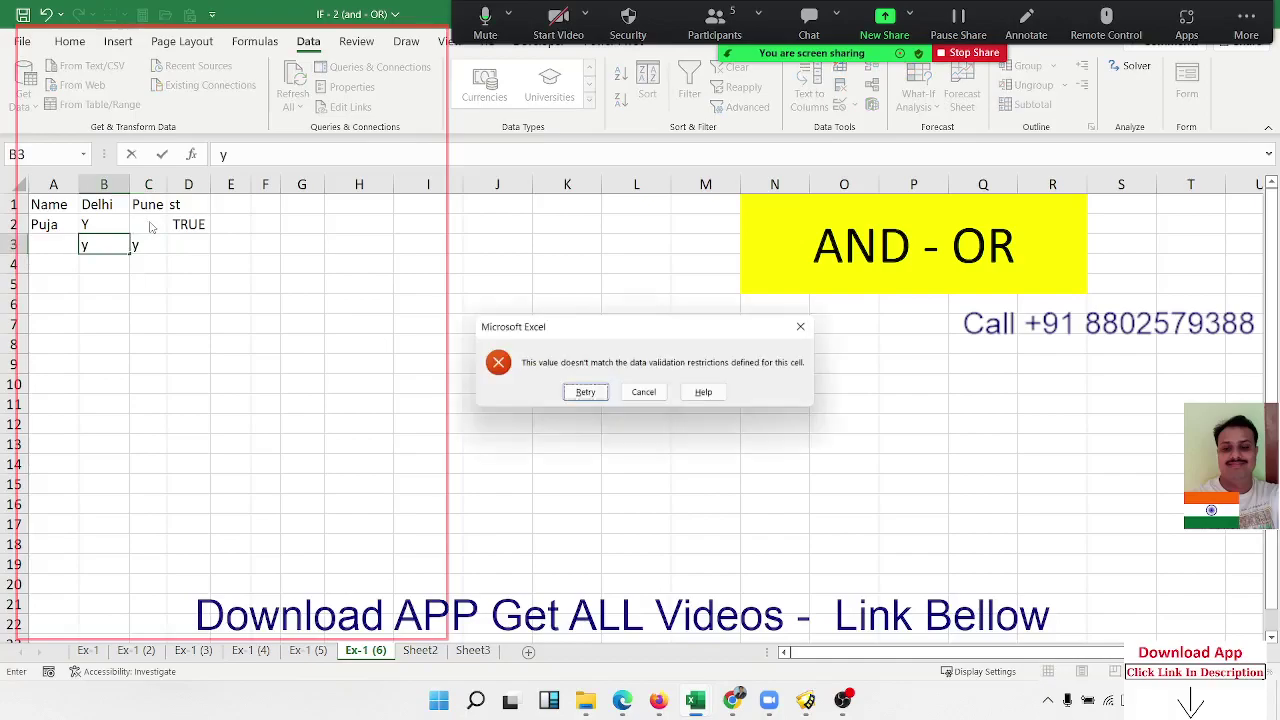
key("Escape")
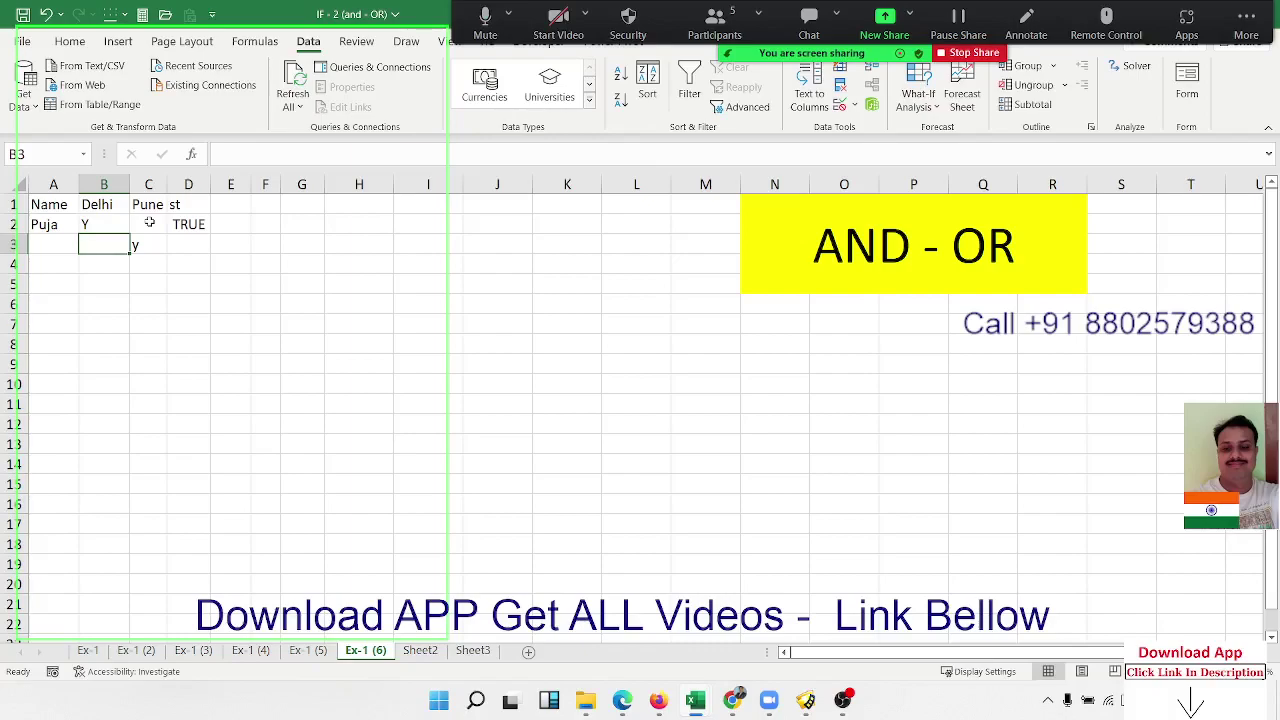
left_click(22, 14)
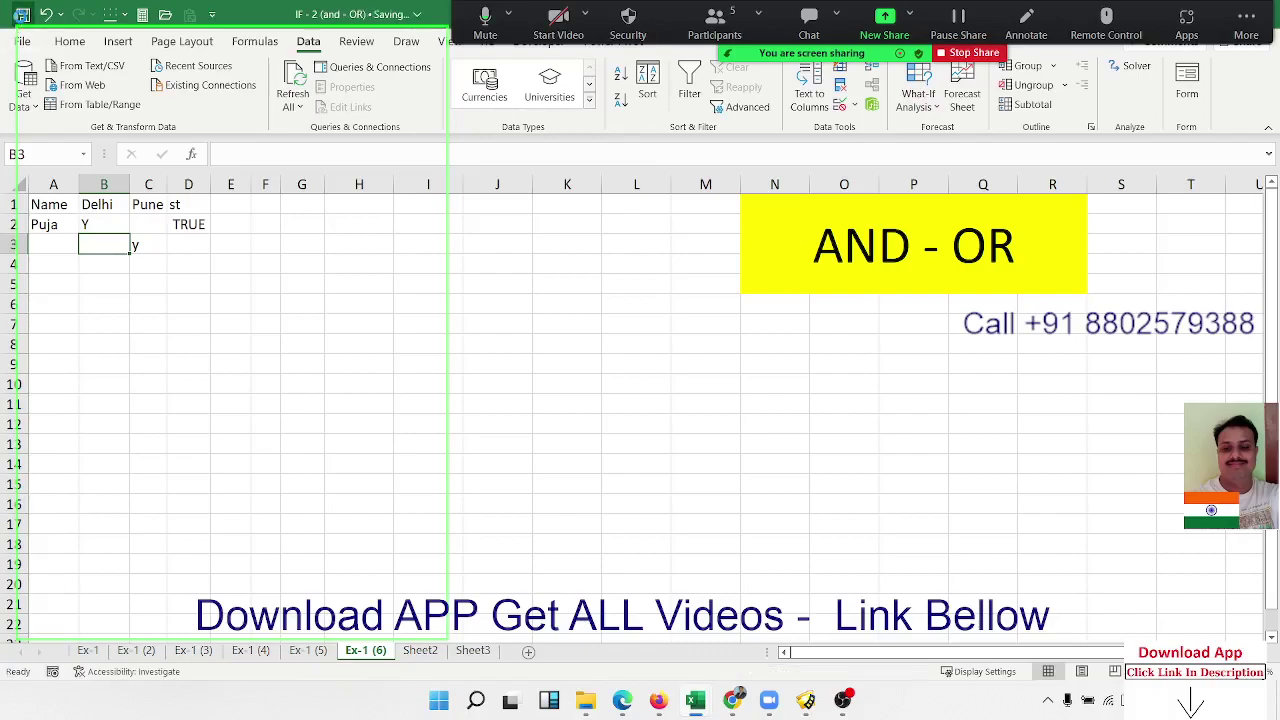
left_click(274, 305)
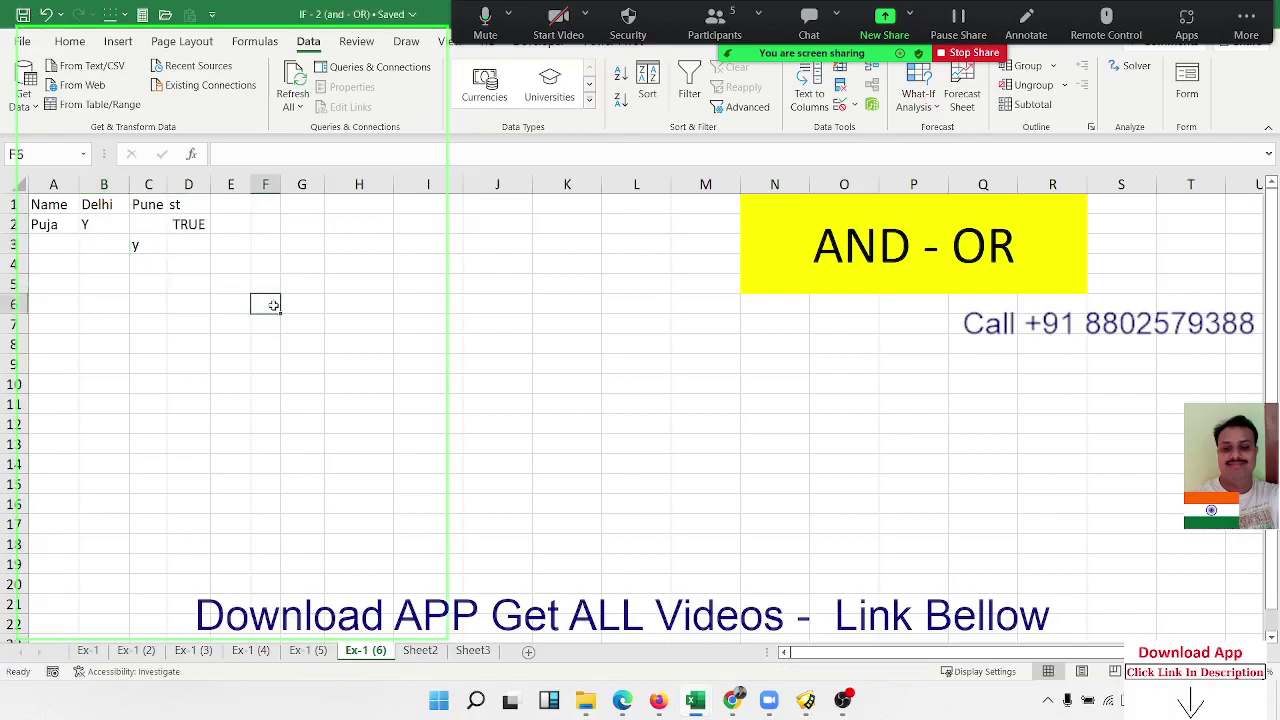